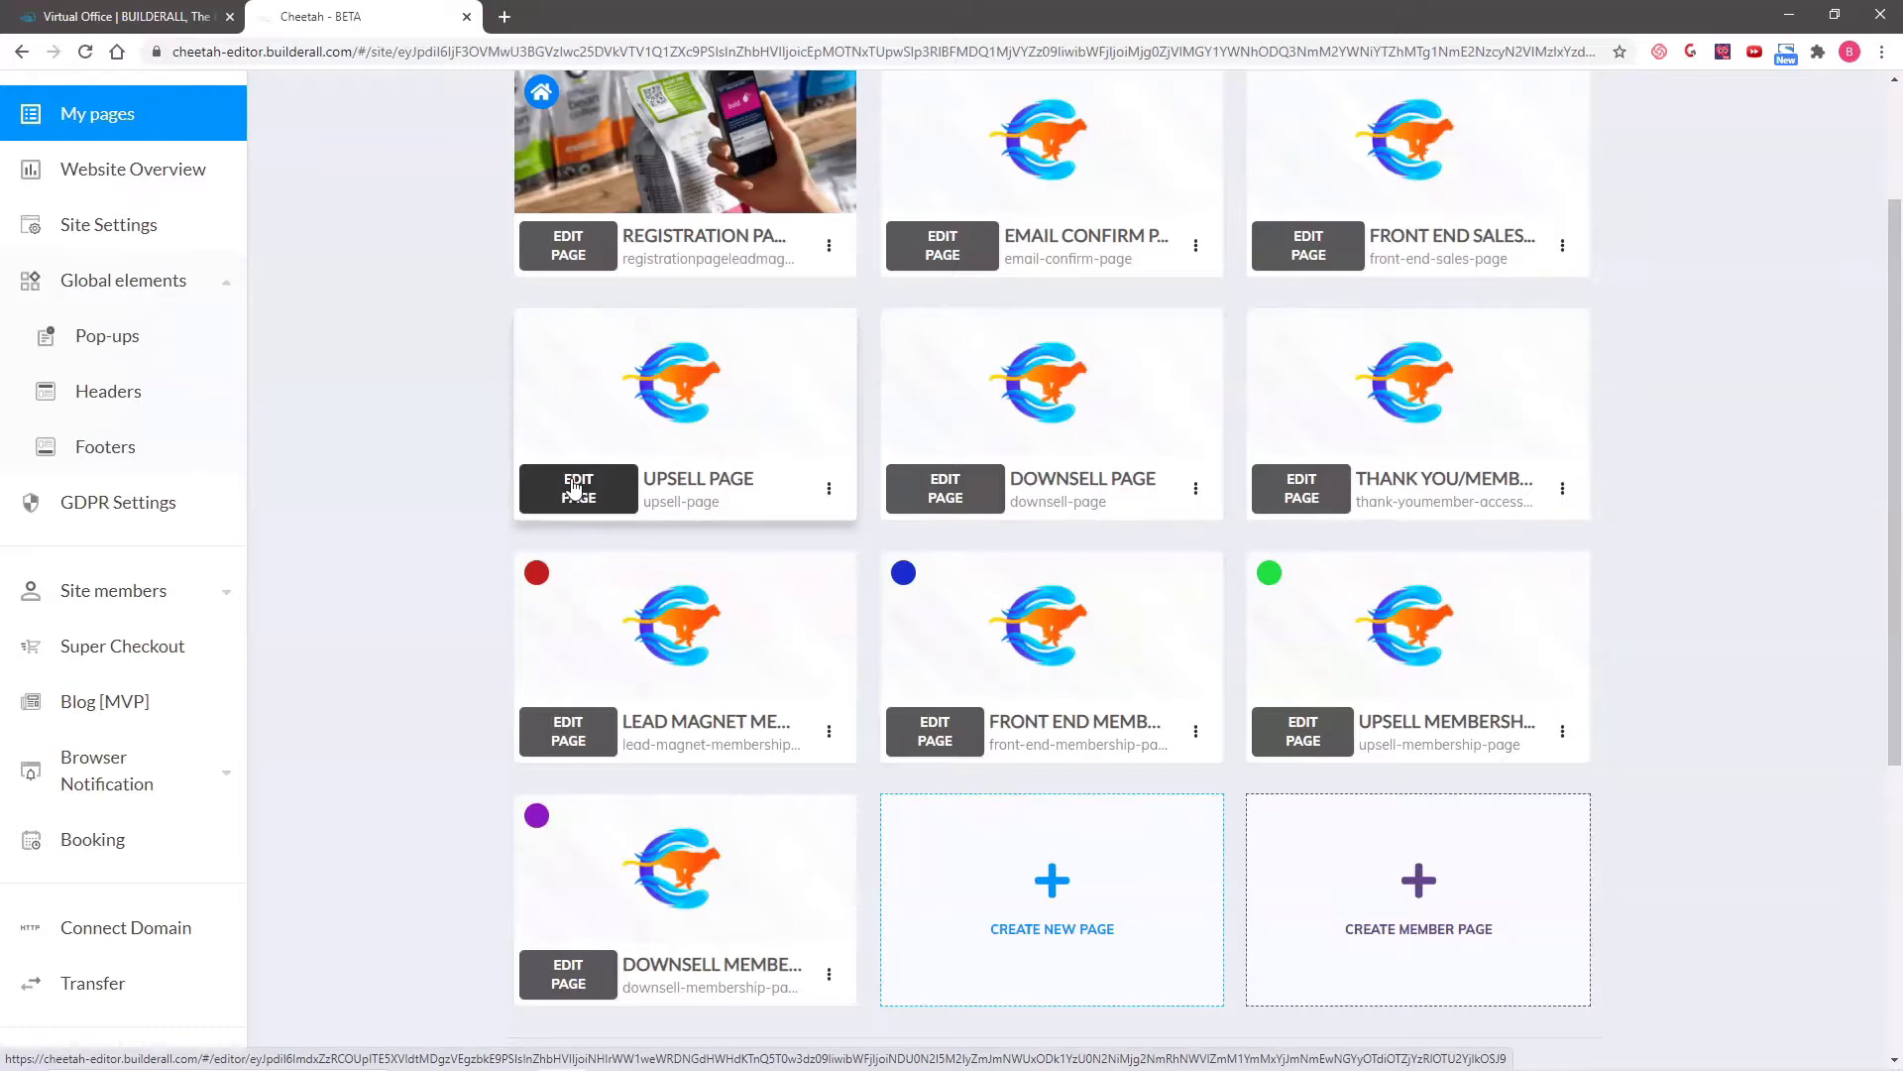
- Open the upsell page for editing and save its coaching panel as a personal element described as "Upsell panel"
{"action": "left_click", "coordinate": [573, 486]}
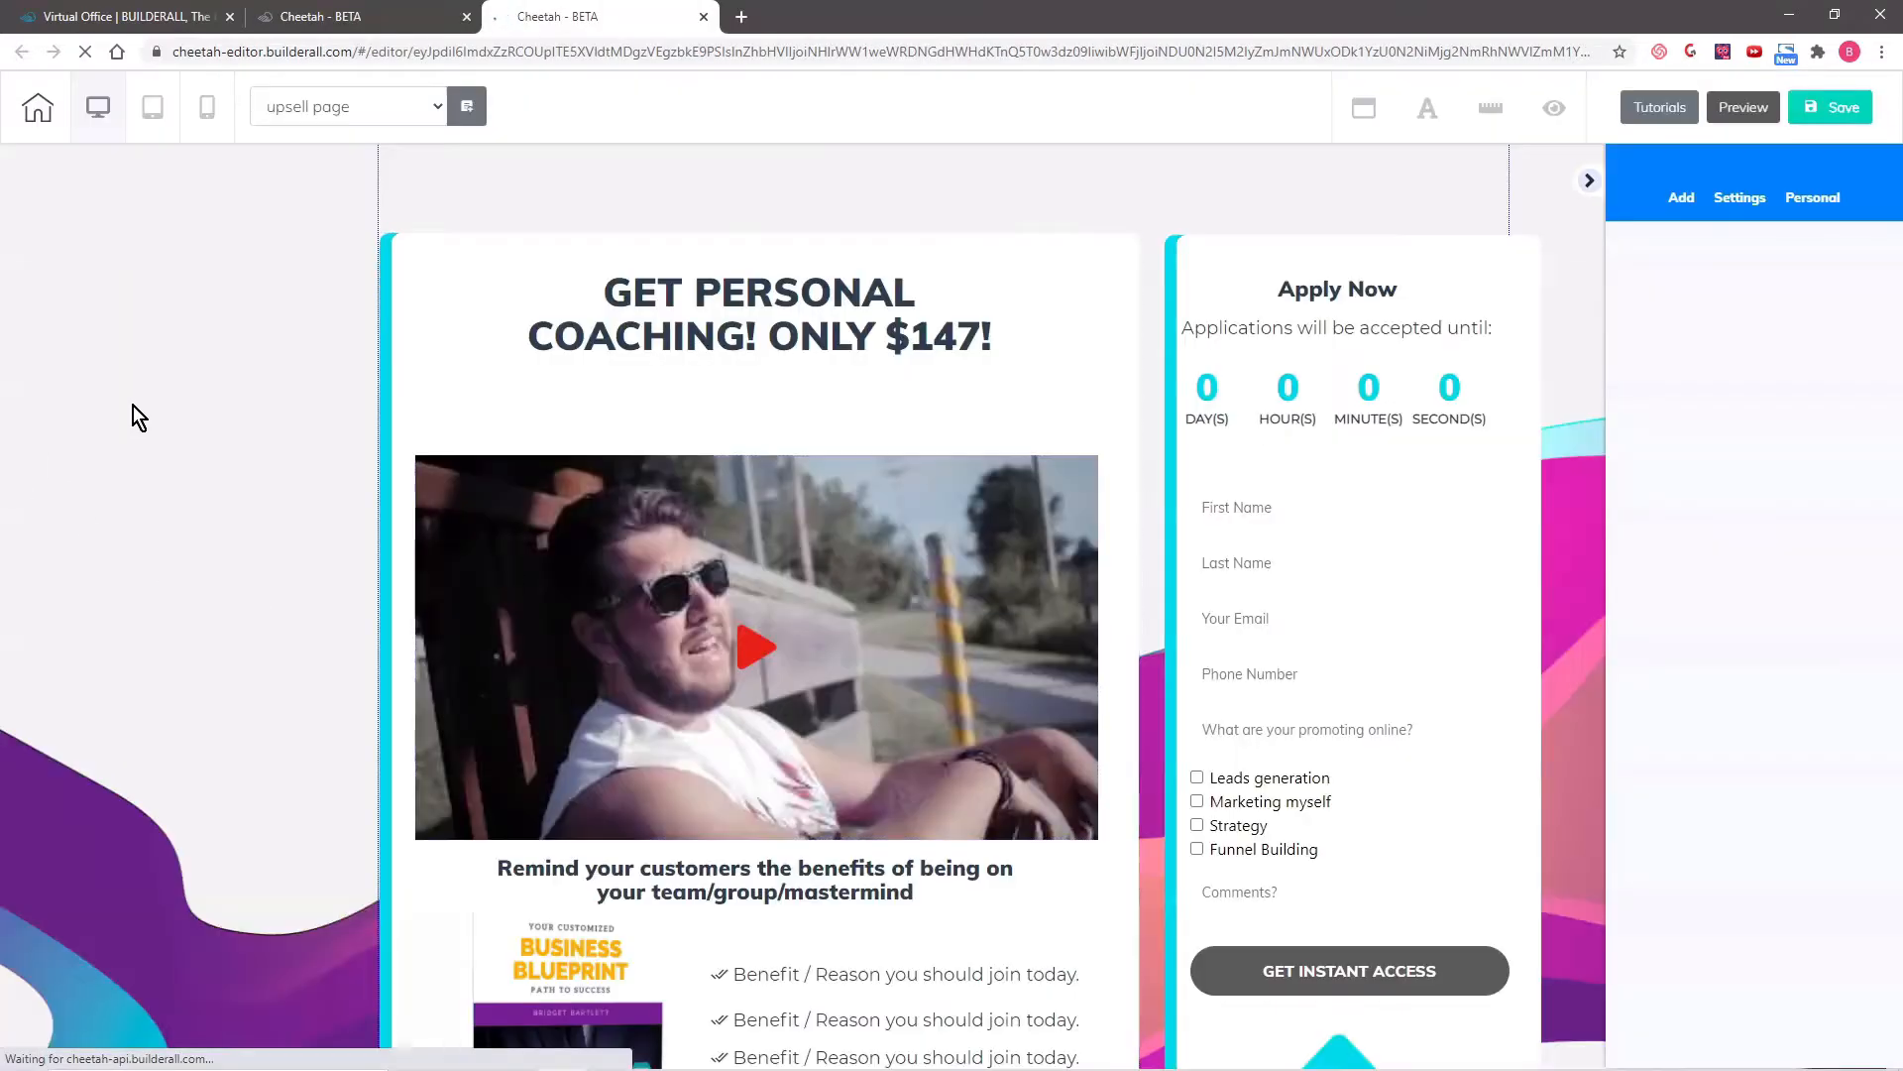
{"action": "left_click", "coordinate": [187, 339]}
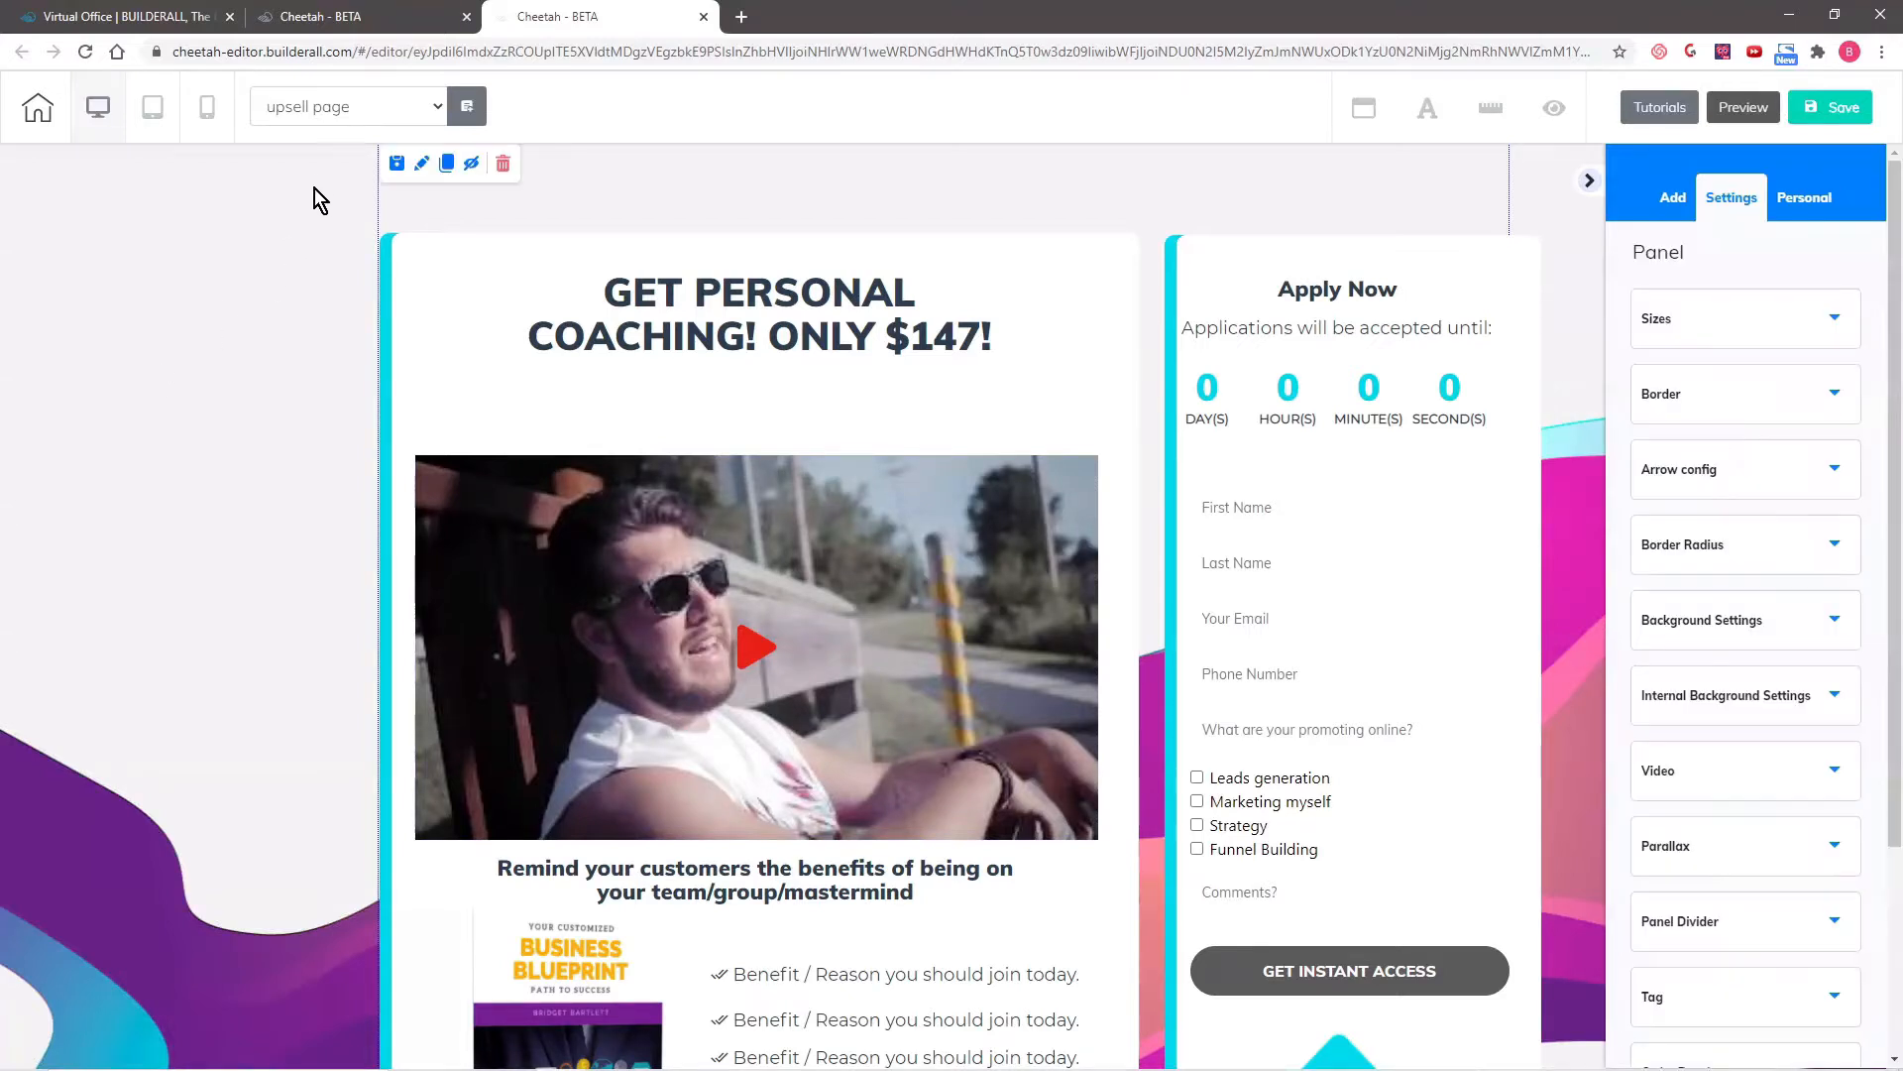
{"action": "left_click", "coordinate": [397, 165]}
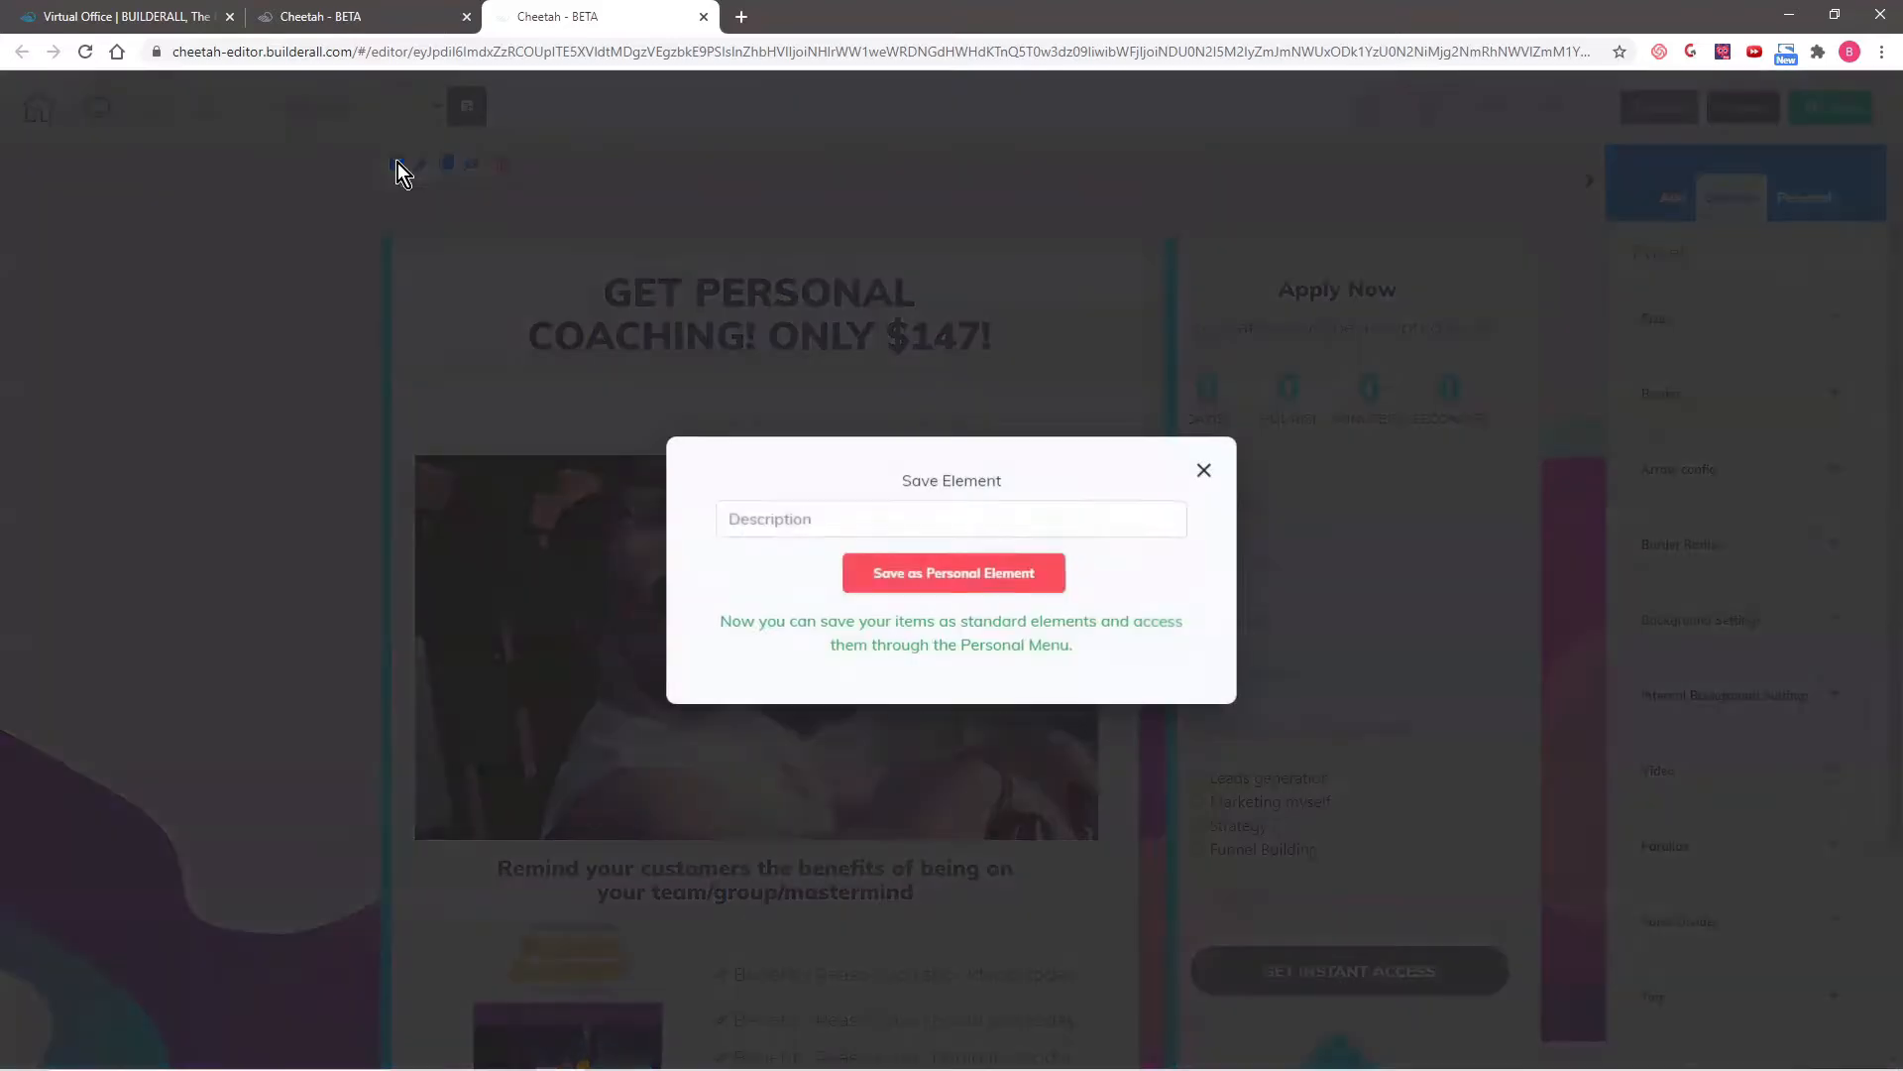
{"action": "left_click", "coordinate": [892, 518]}
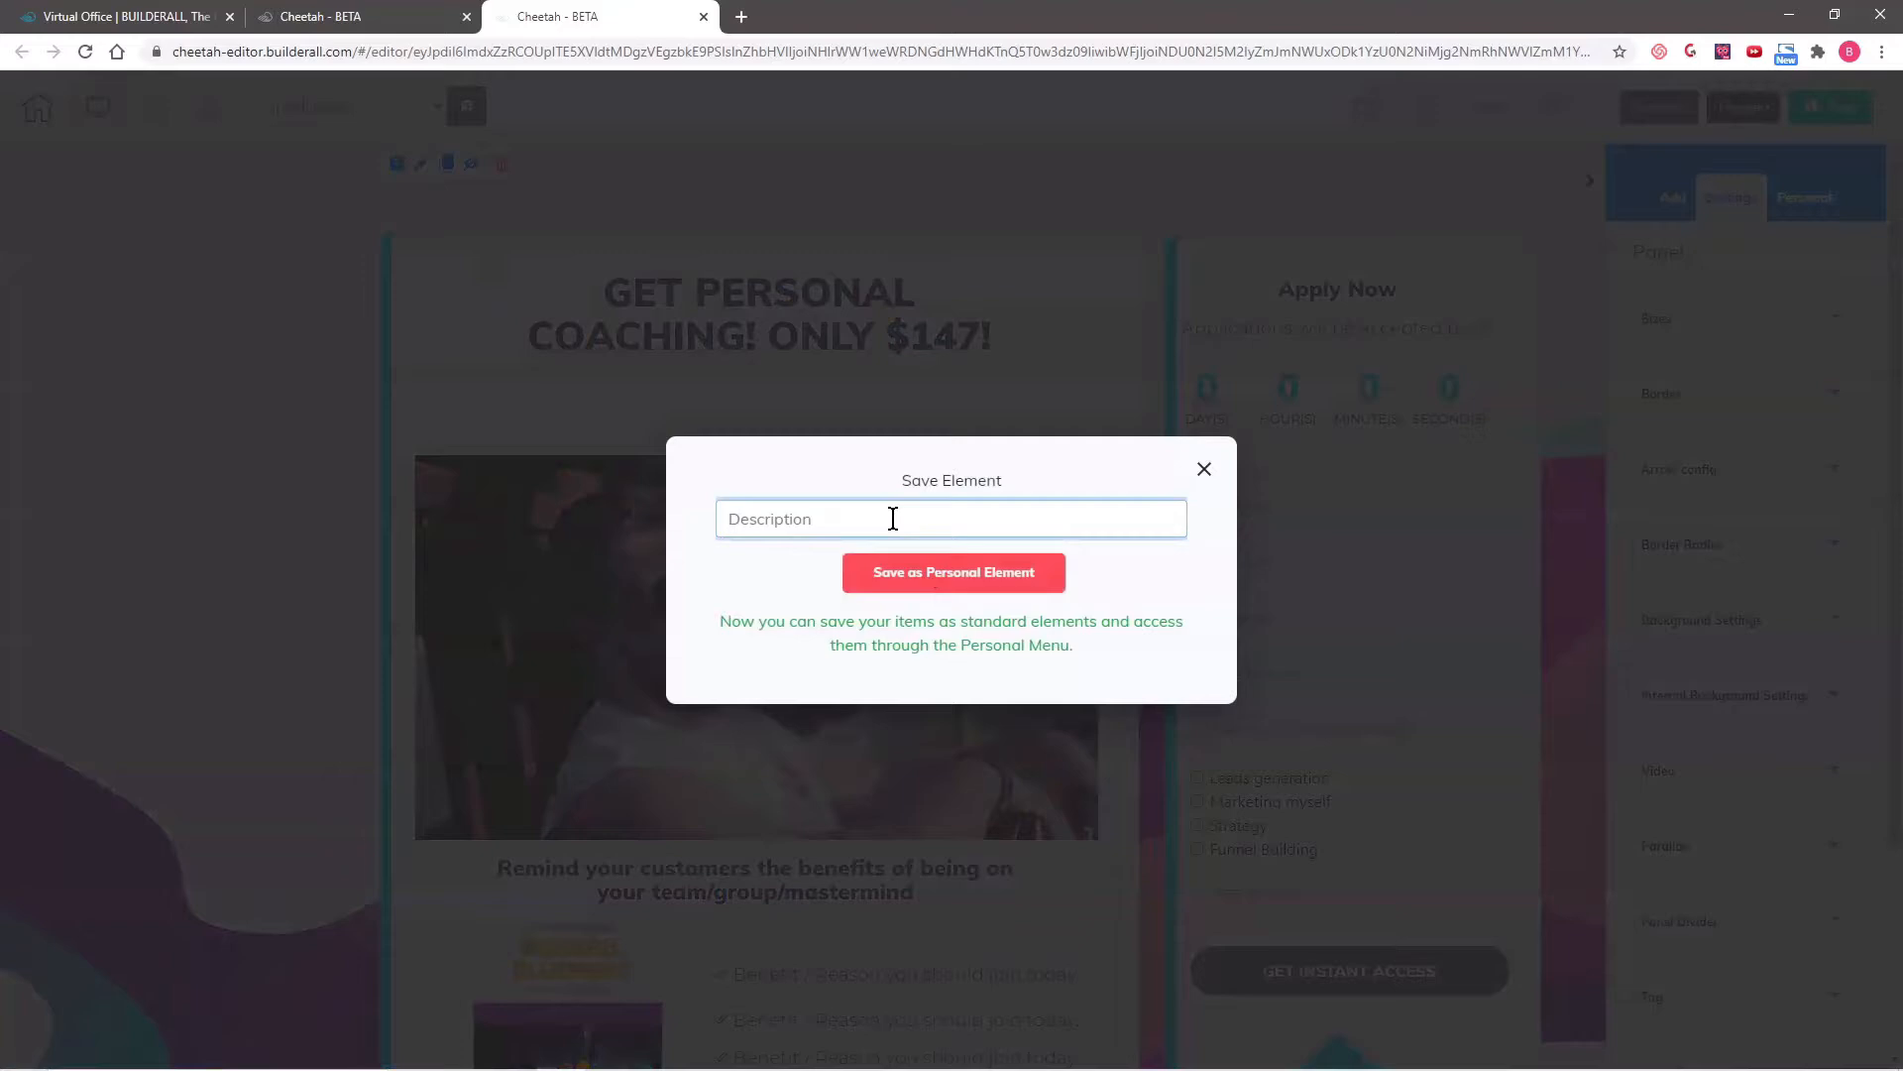
{"action": "type", "text": "Upsell panel"}
{"action": "left_click", "coordinate": [910, 581]}
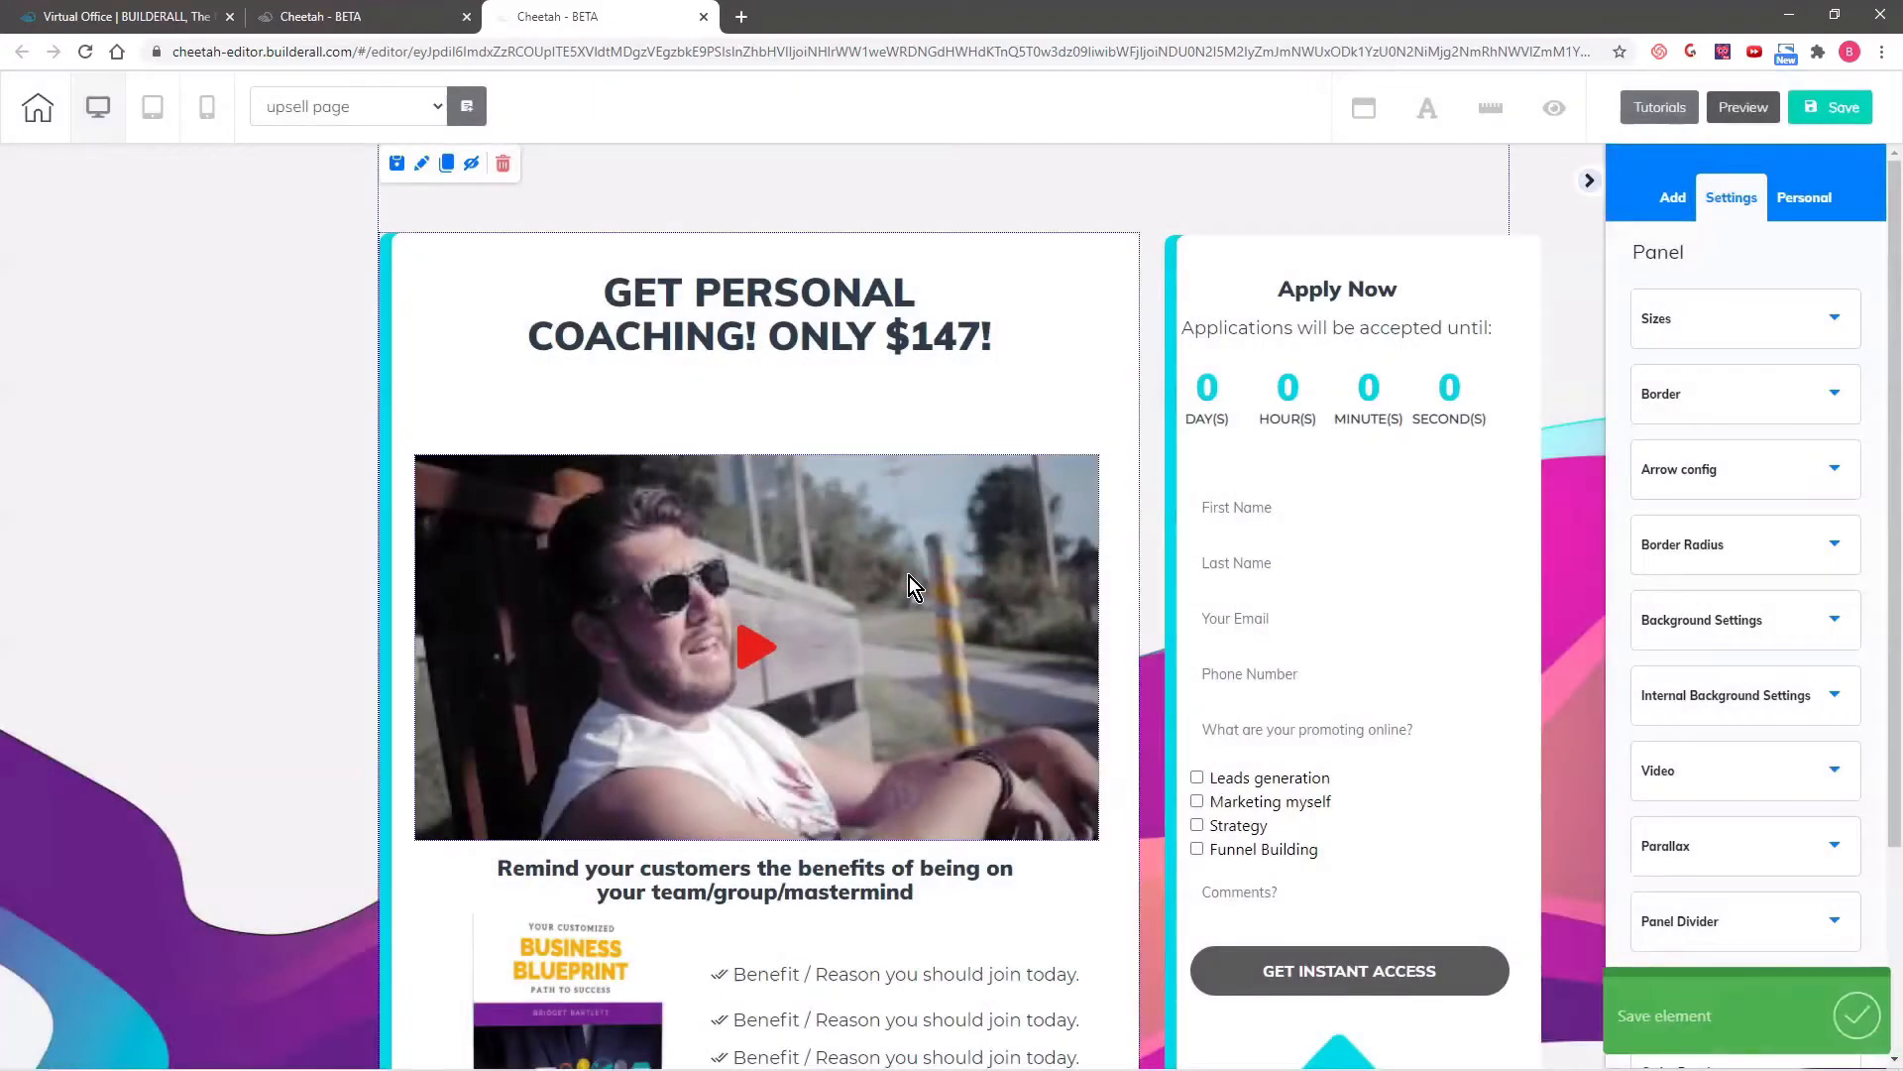
- Switch the editor to the downsell page, saving the upsell page's changes on leaving
{"action": "left_click", "coordinate": [292, 105]}
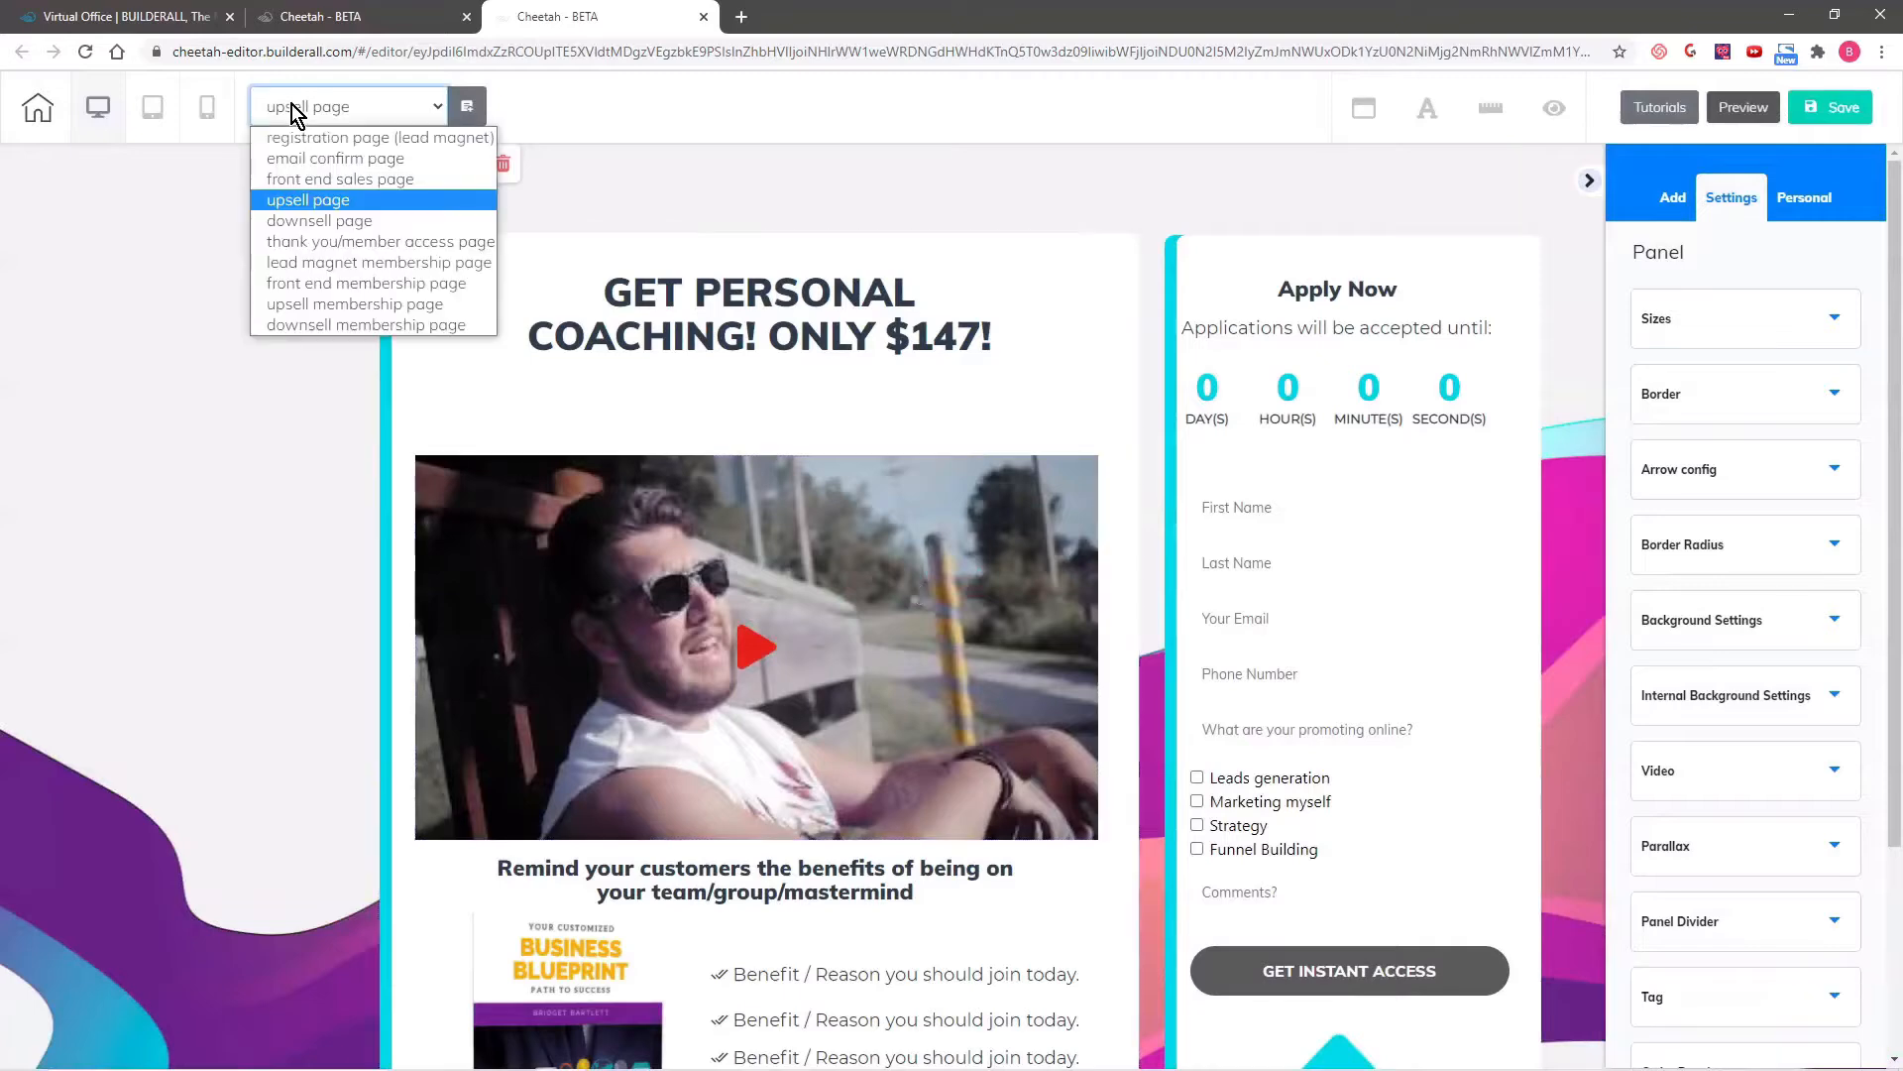
{"action": "left_click", "coordinate": [295, 222]}
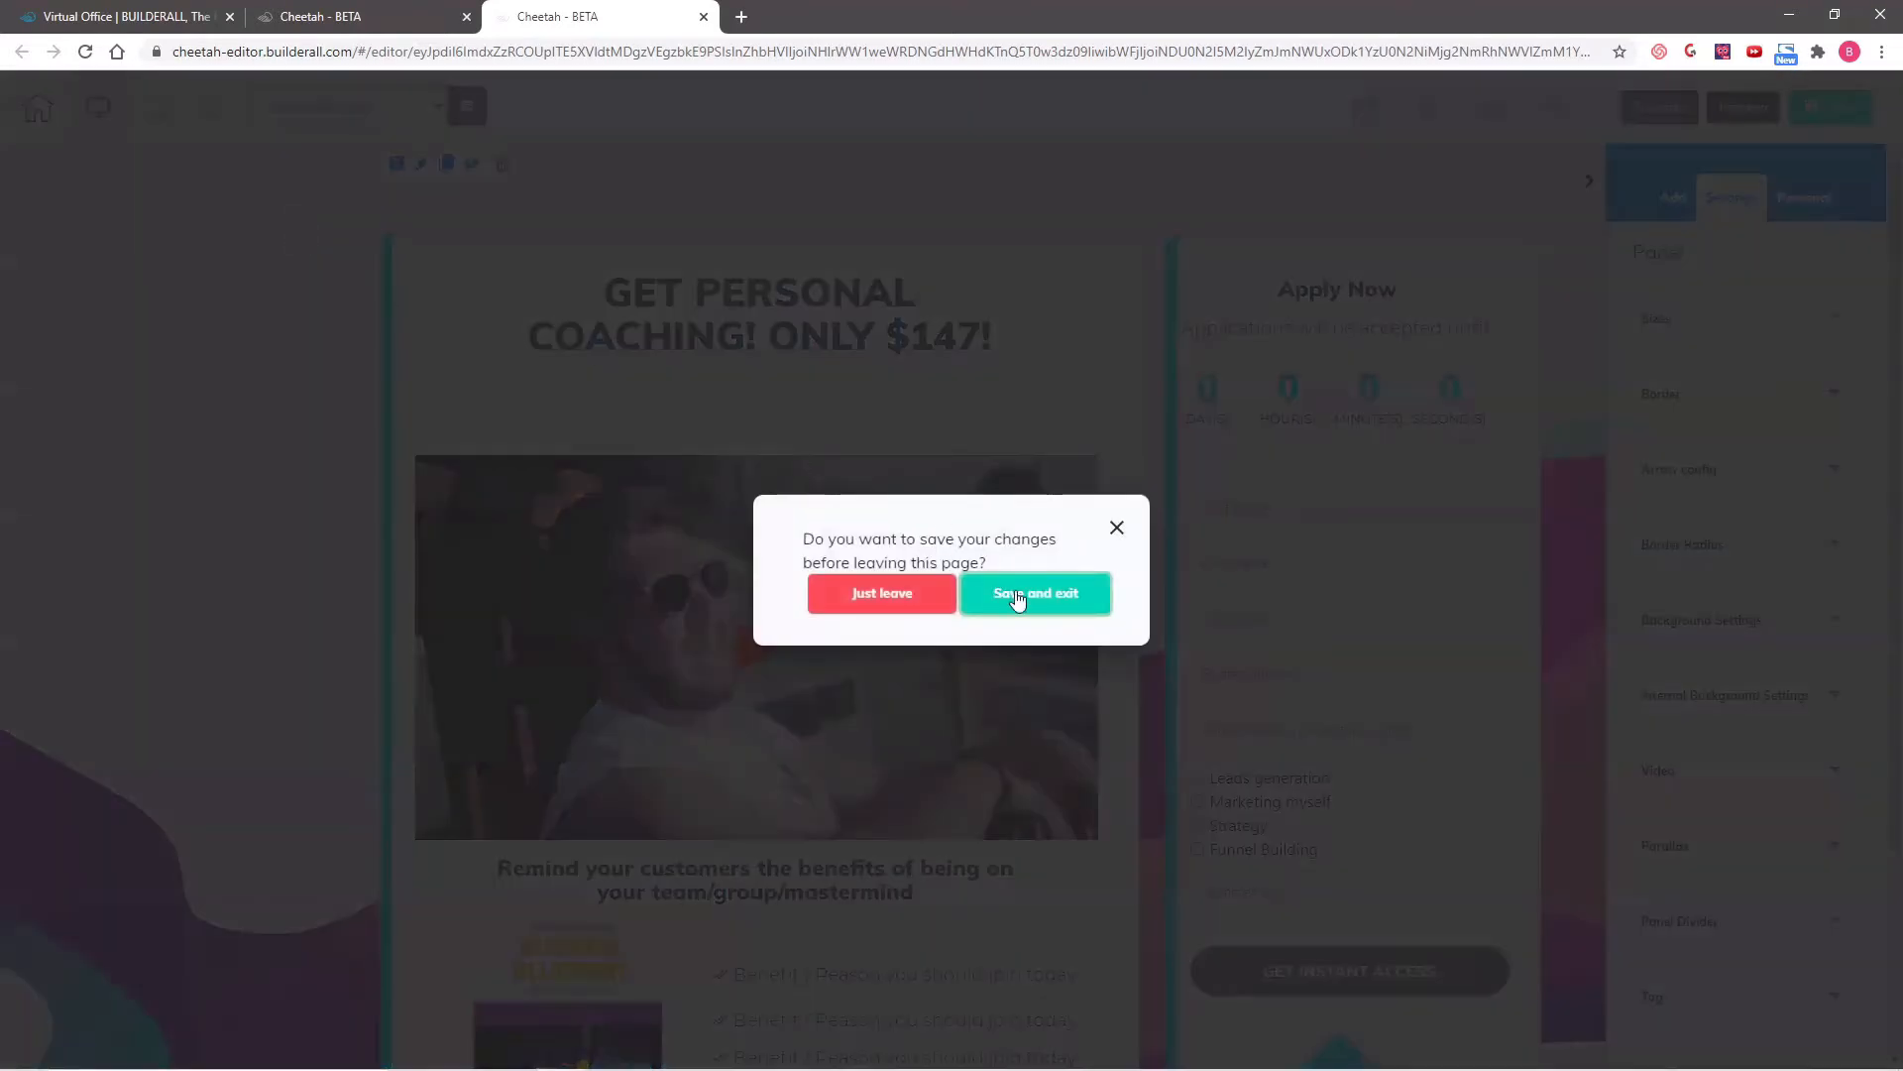
{"action": "left_click", "coordinate": [1016, 591]}
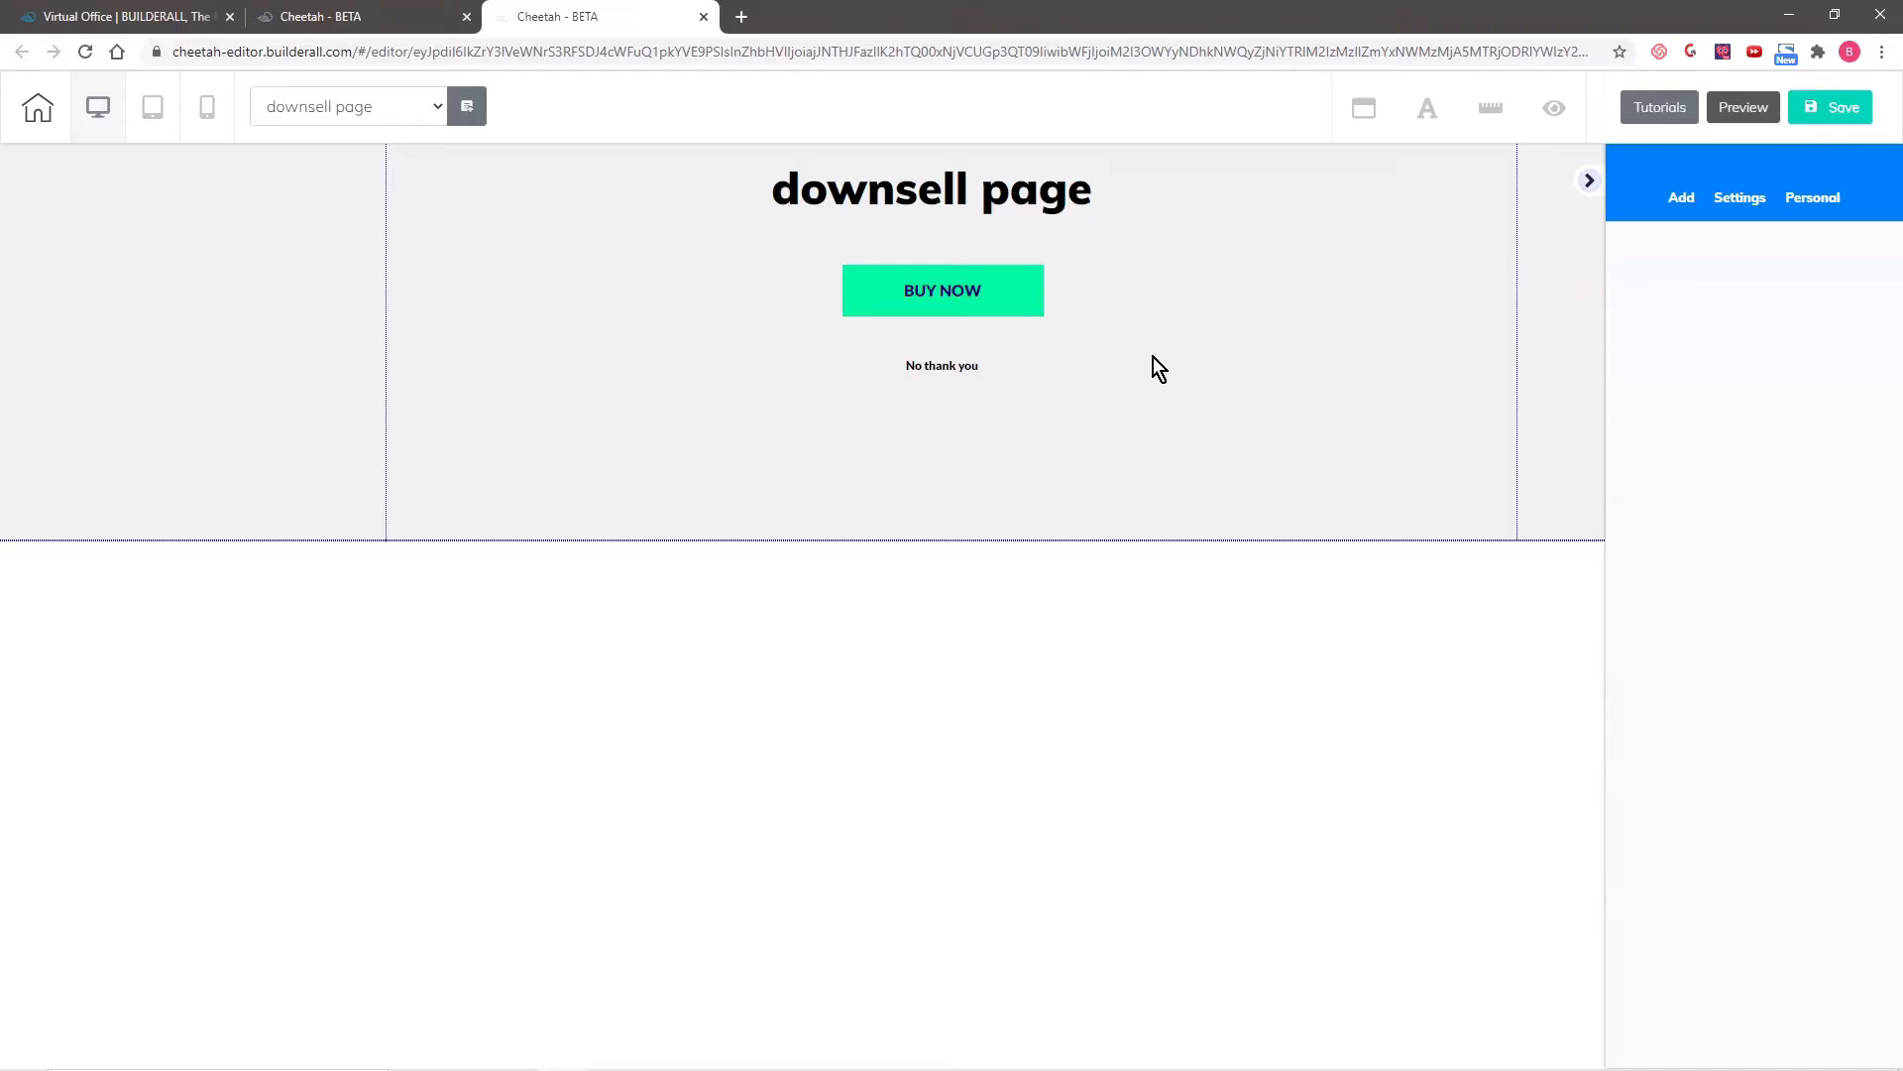
- Add the saved personal panel "Upsell panel" to the downsell page
{"action": "left_click", "coordinate": [1814, 199]}
{"action": "left_click", "coordinate": [1695, 257]}
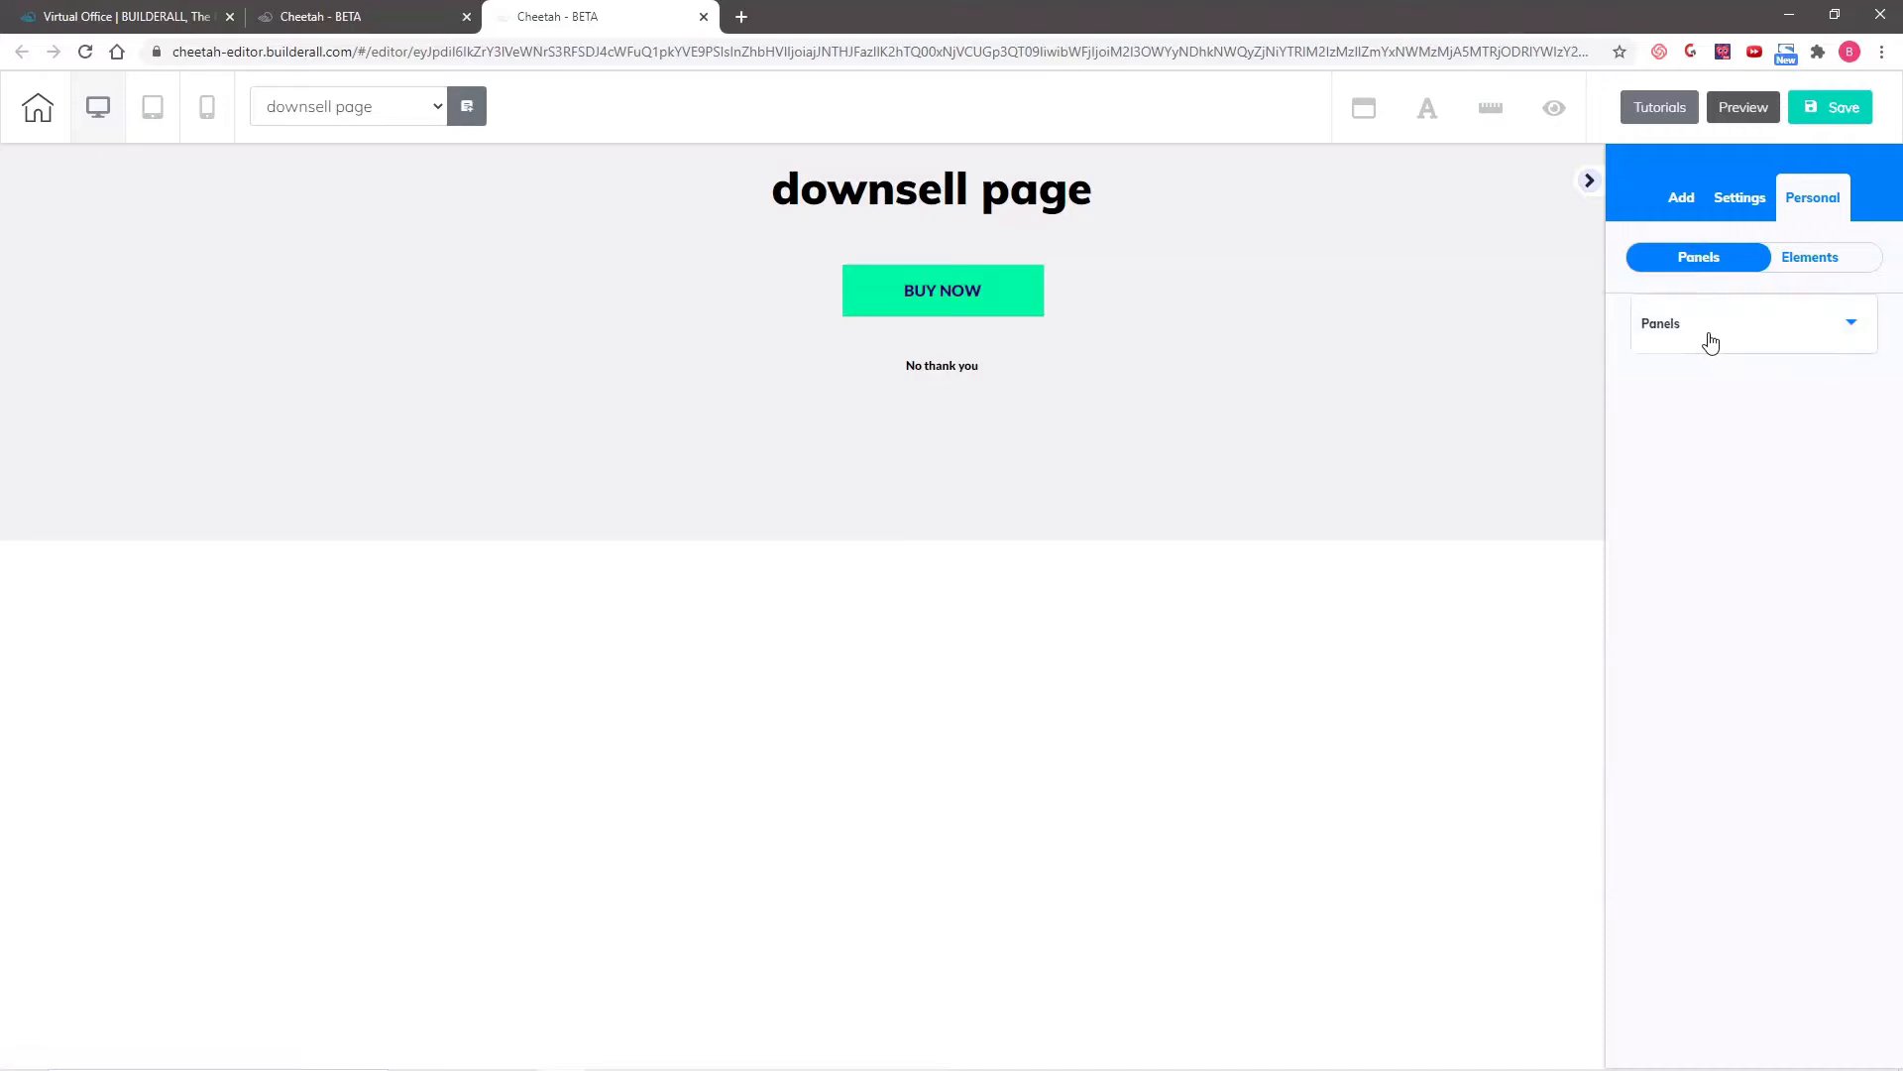
{"action": "left_click", "coordinate": [1710, 341]}
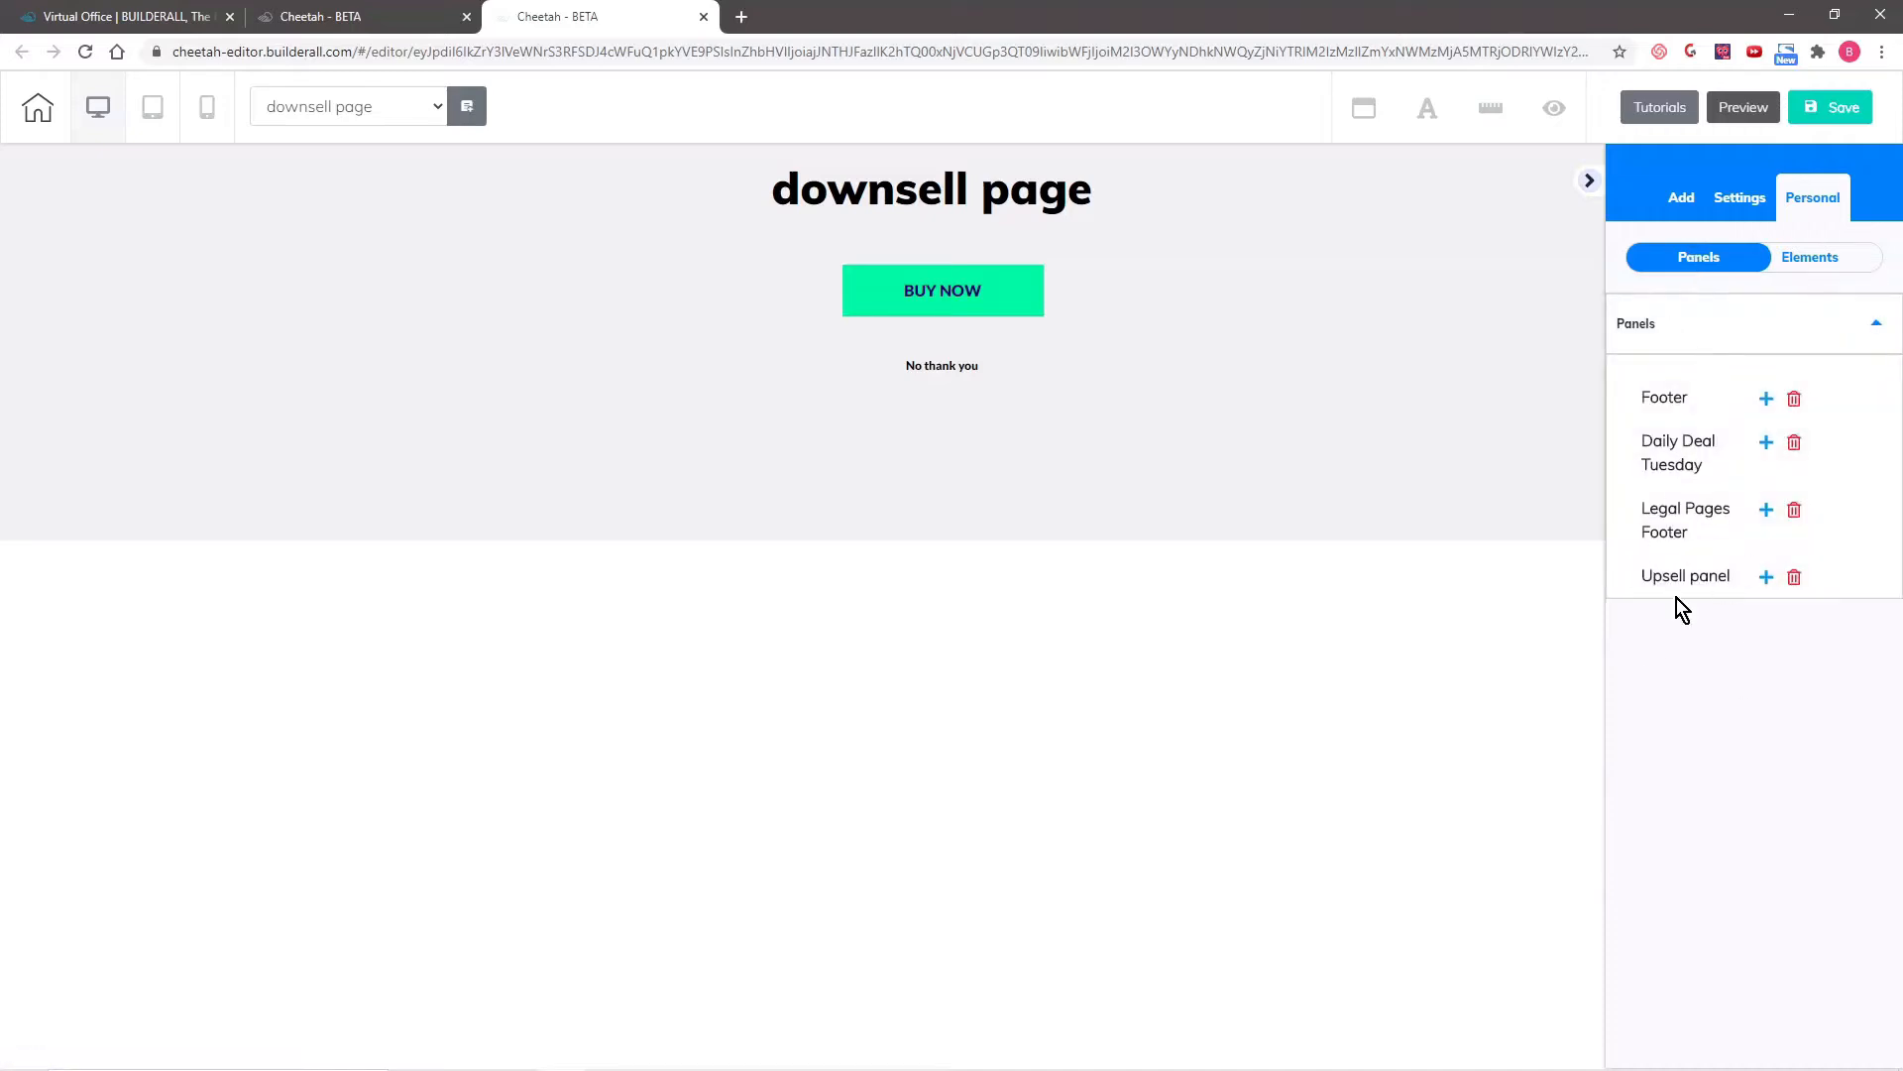
{"action": "left_click", "coordinate": [1765, 579]}
{"action": "scroll", "coordinate": [105, 739], "scroll_direction": "down", "scroll_amount": 6}
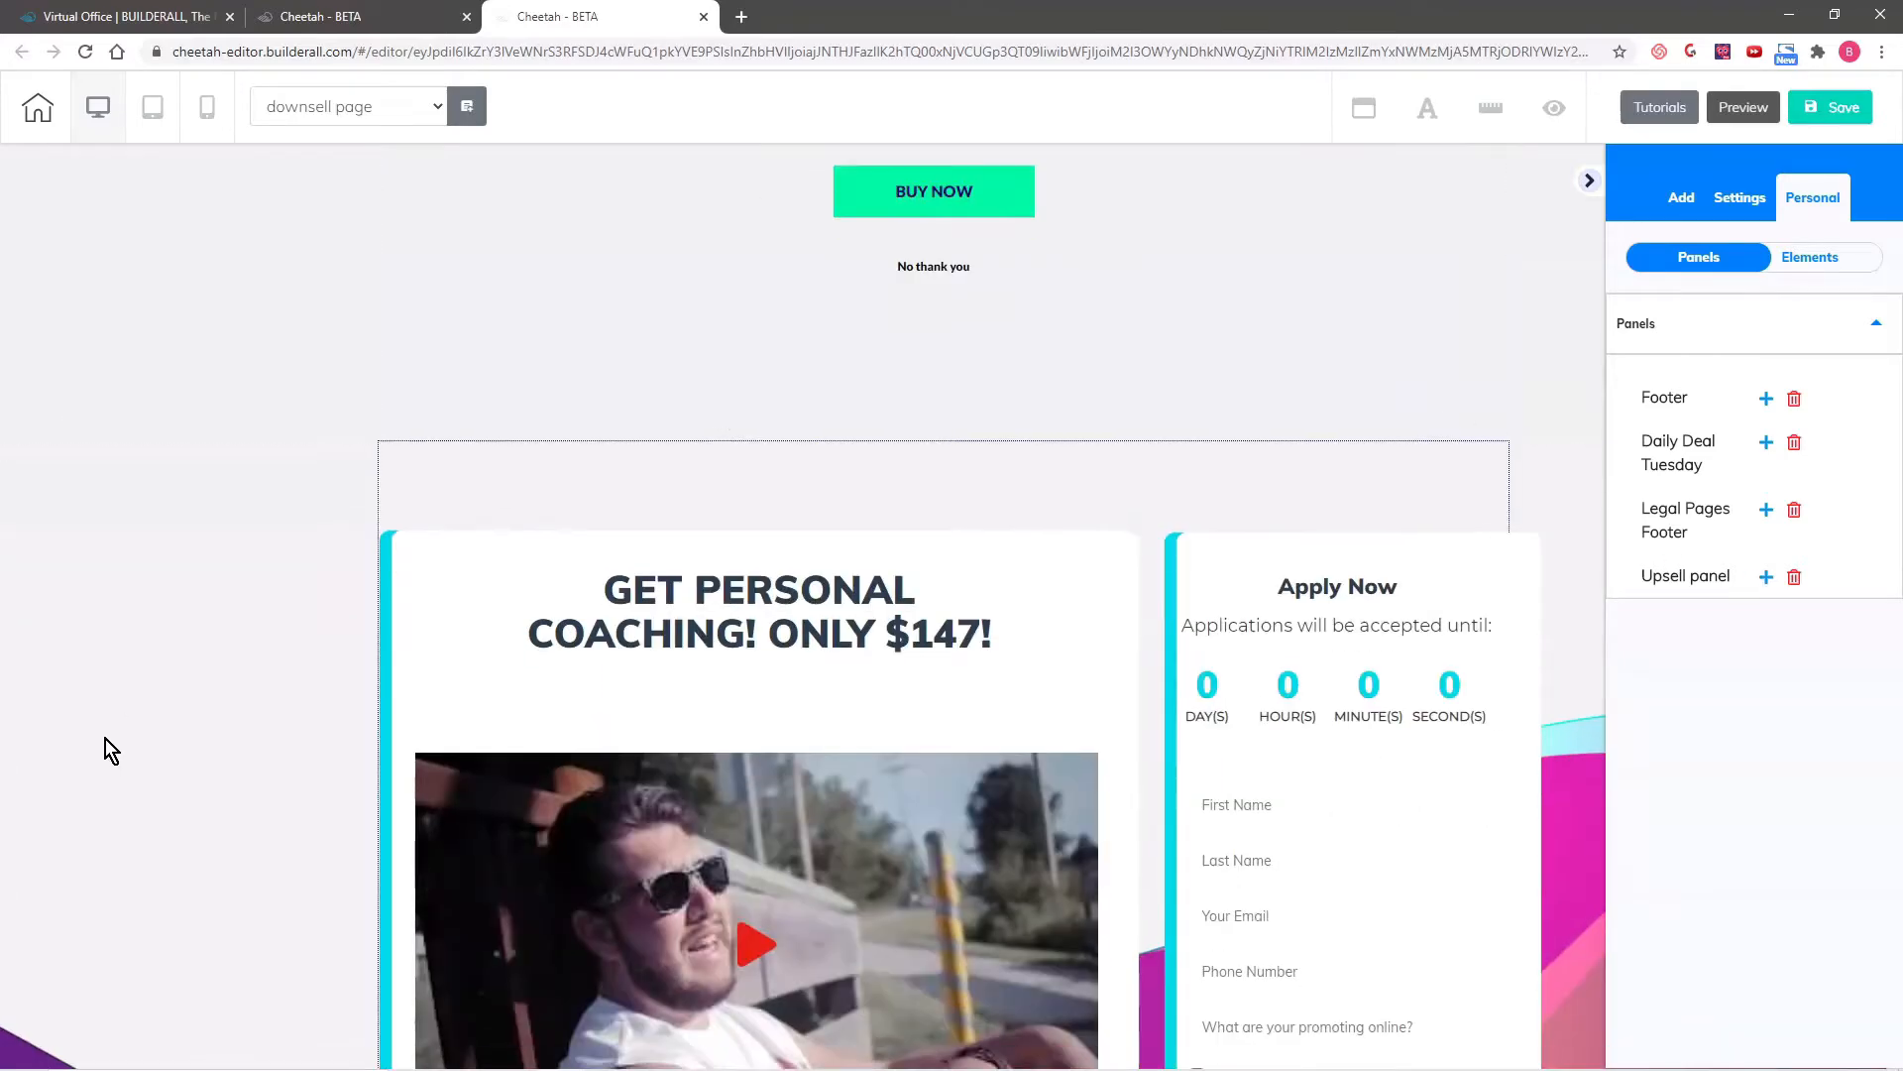
{"action": "scroll", "coordinate": [263, 479], "scroll_direction": "up", "scroll_amount": 6}
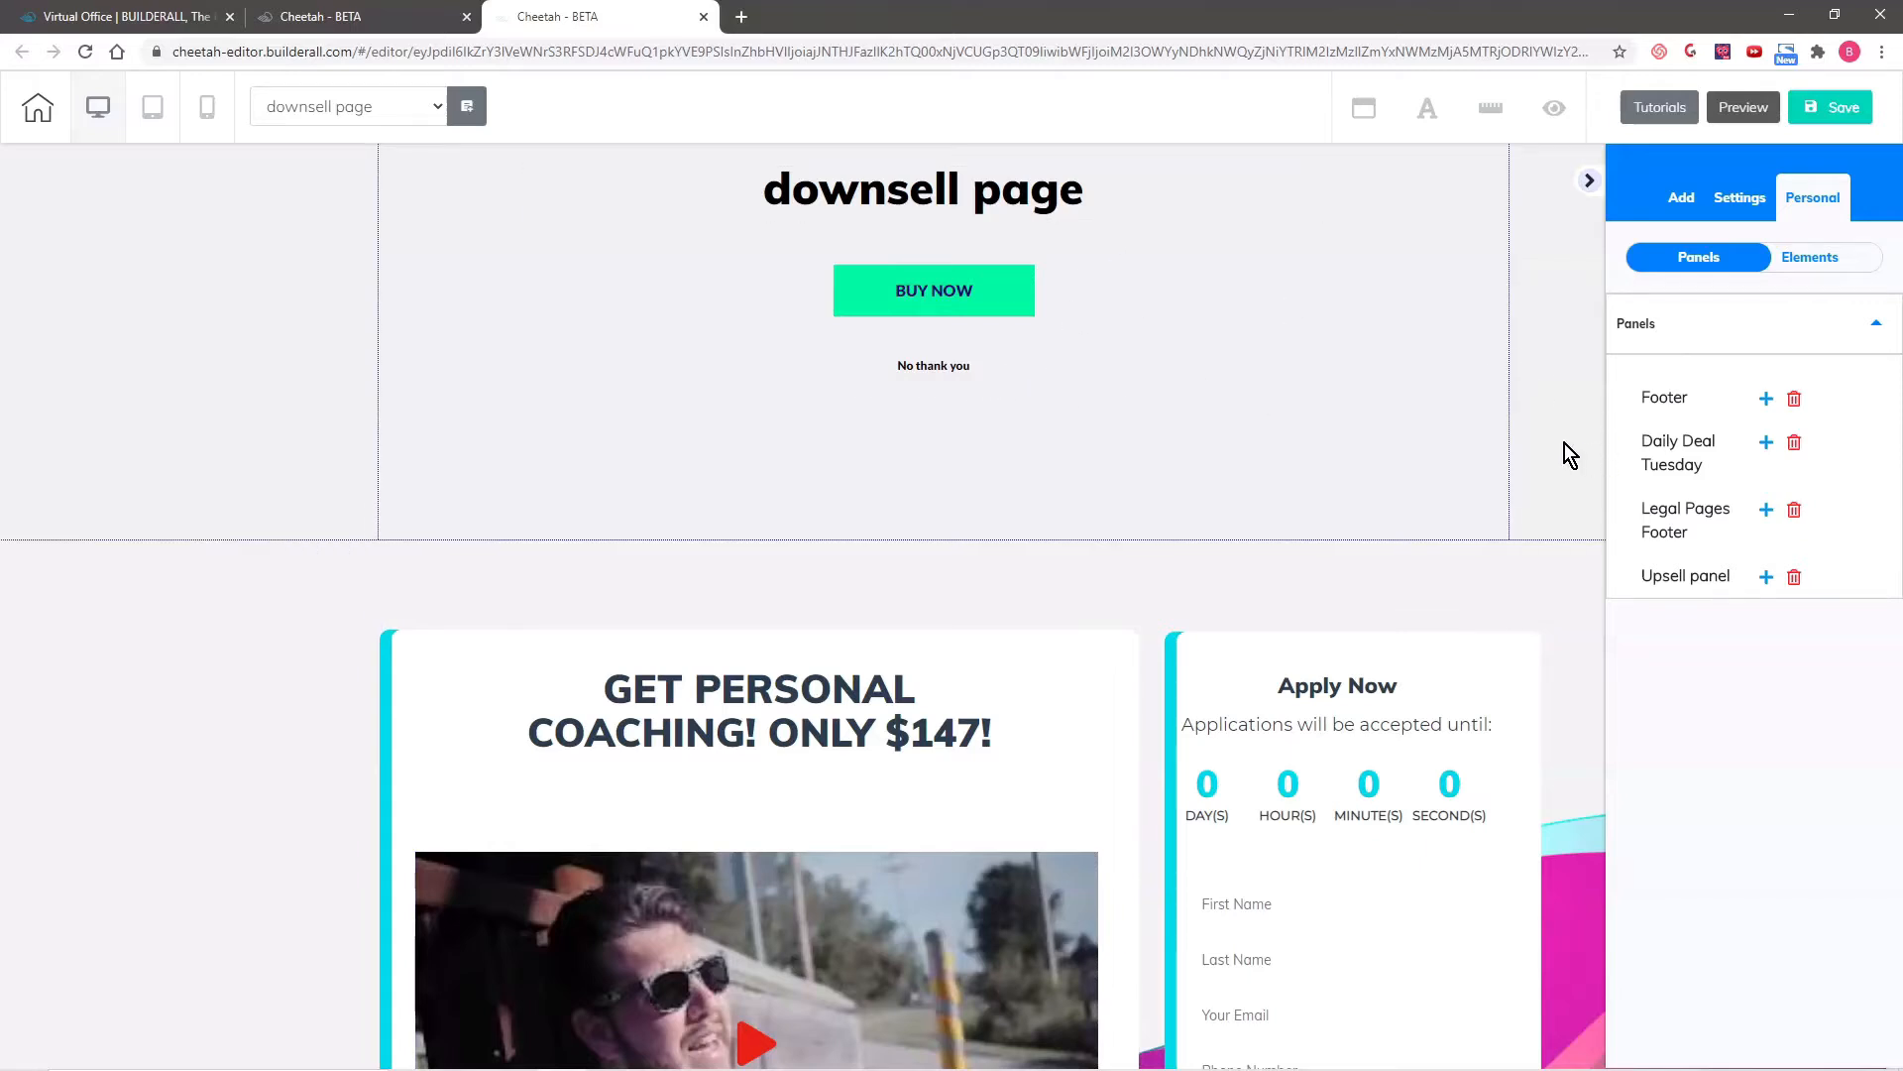
- Raise the small "No thank you" button's positioning layer to the top and move it onto the Apply Now form
{"action": "scroll", "coordinate": [1388, 347], "scroll_direction": "down", "scroll_amount": 2}
{"action": "mouse_move", "coordinate": [981, 169]}
{"action": "left_mouse_down"}
{"action": "mouse_move", "coordinate": [1074, 336]}
{"action": "mouse_move", "coordinate": [1024, 178]}
{"action": "mouse_move", "coordinate": [1003, 197]}
{"action": "left_mouse_up"}
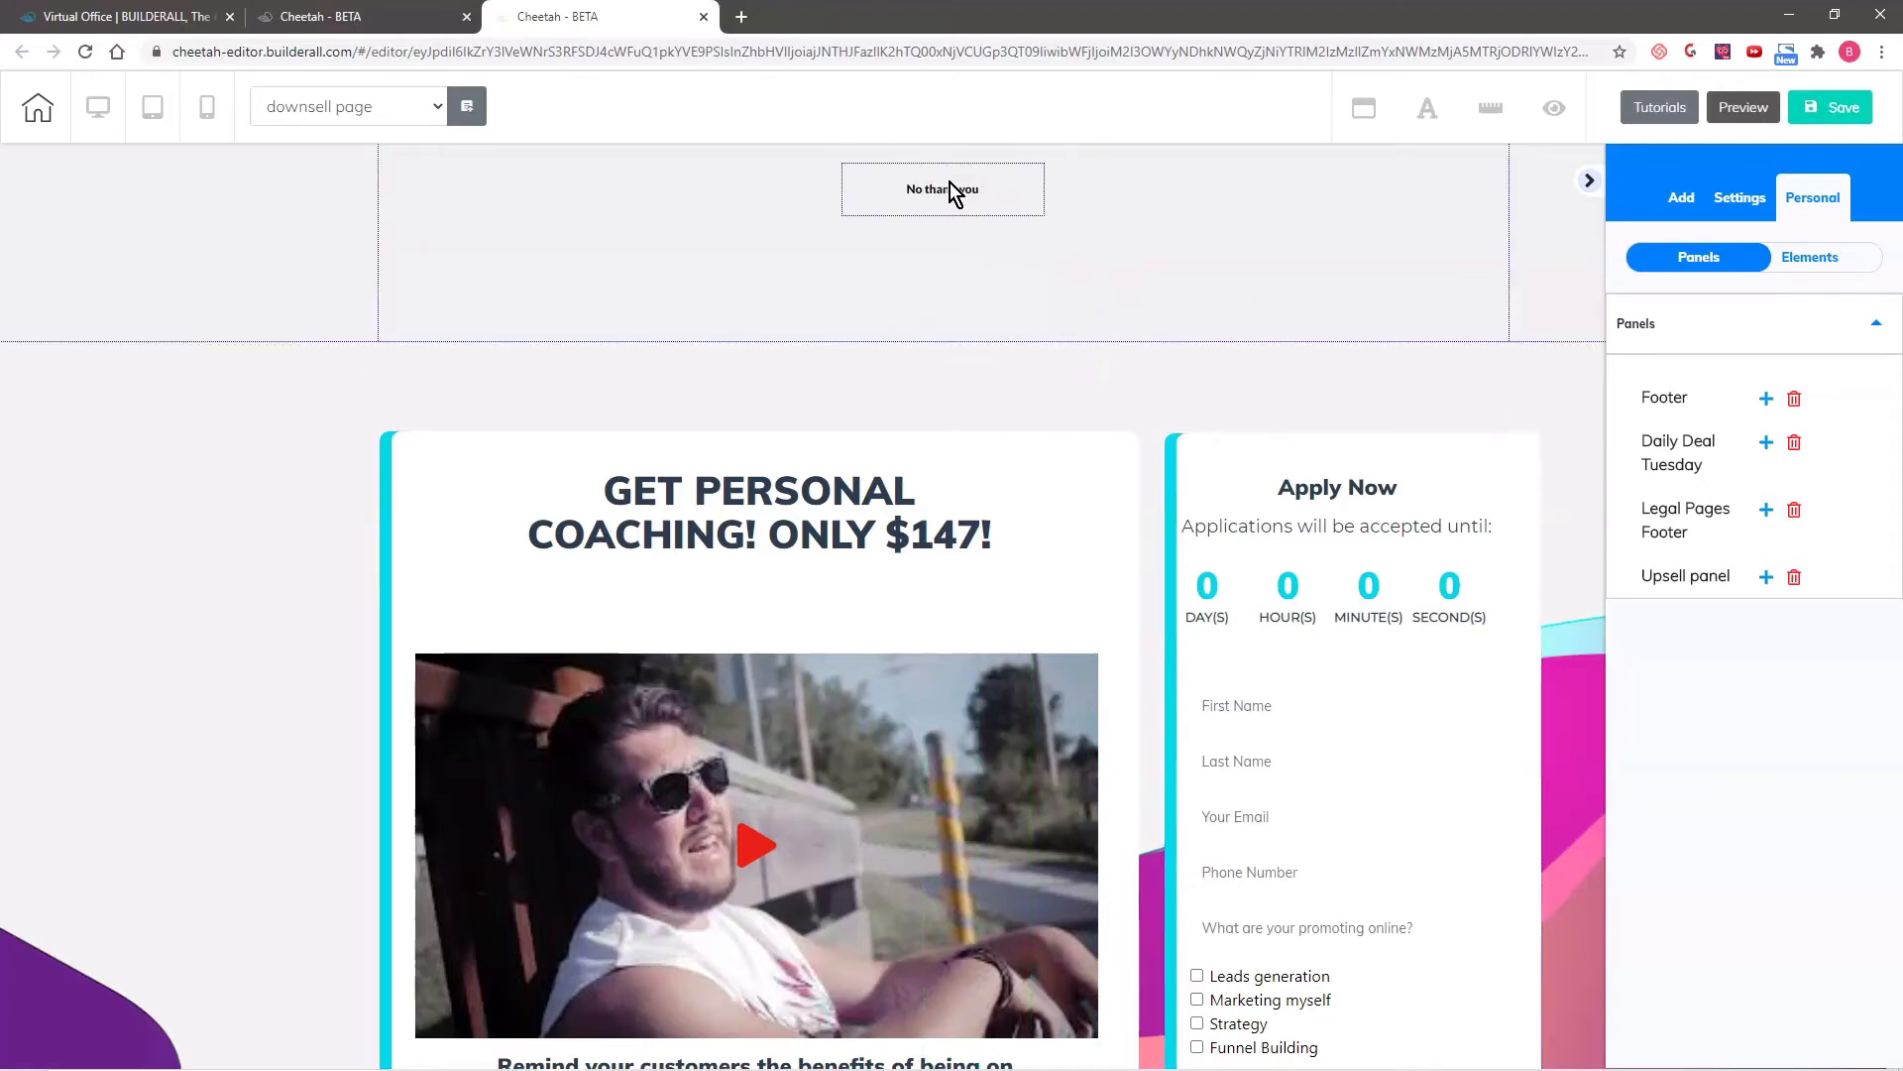
{"action": "left_click_drag", "start_coordinate": [954, 193], "coordinate": [1097, 256]}
{"action": "left_click", "coordinate": [1082, 266]}
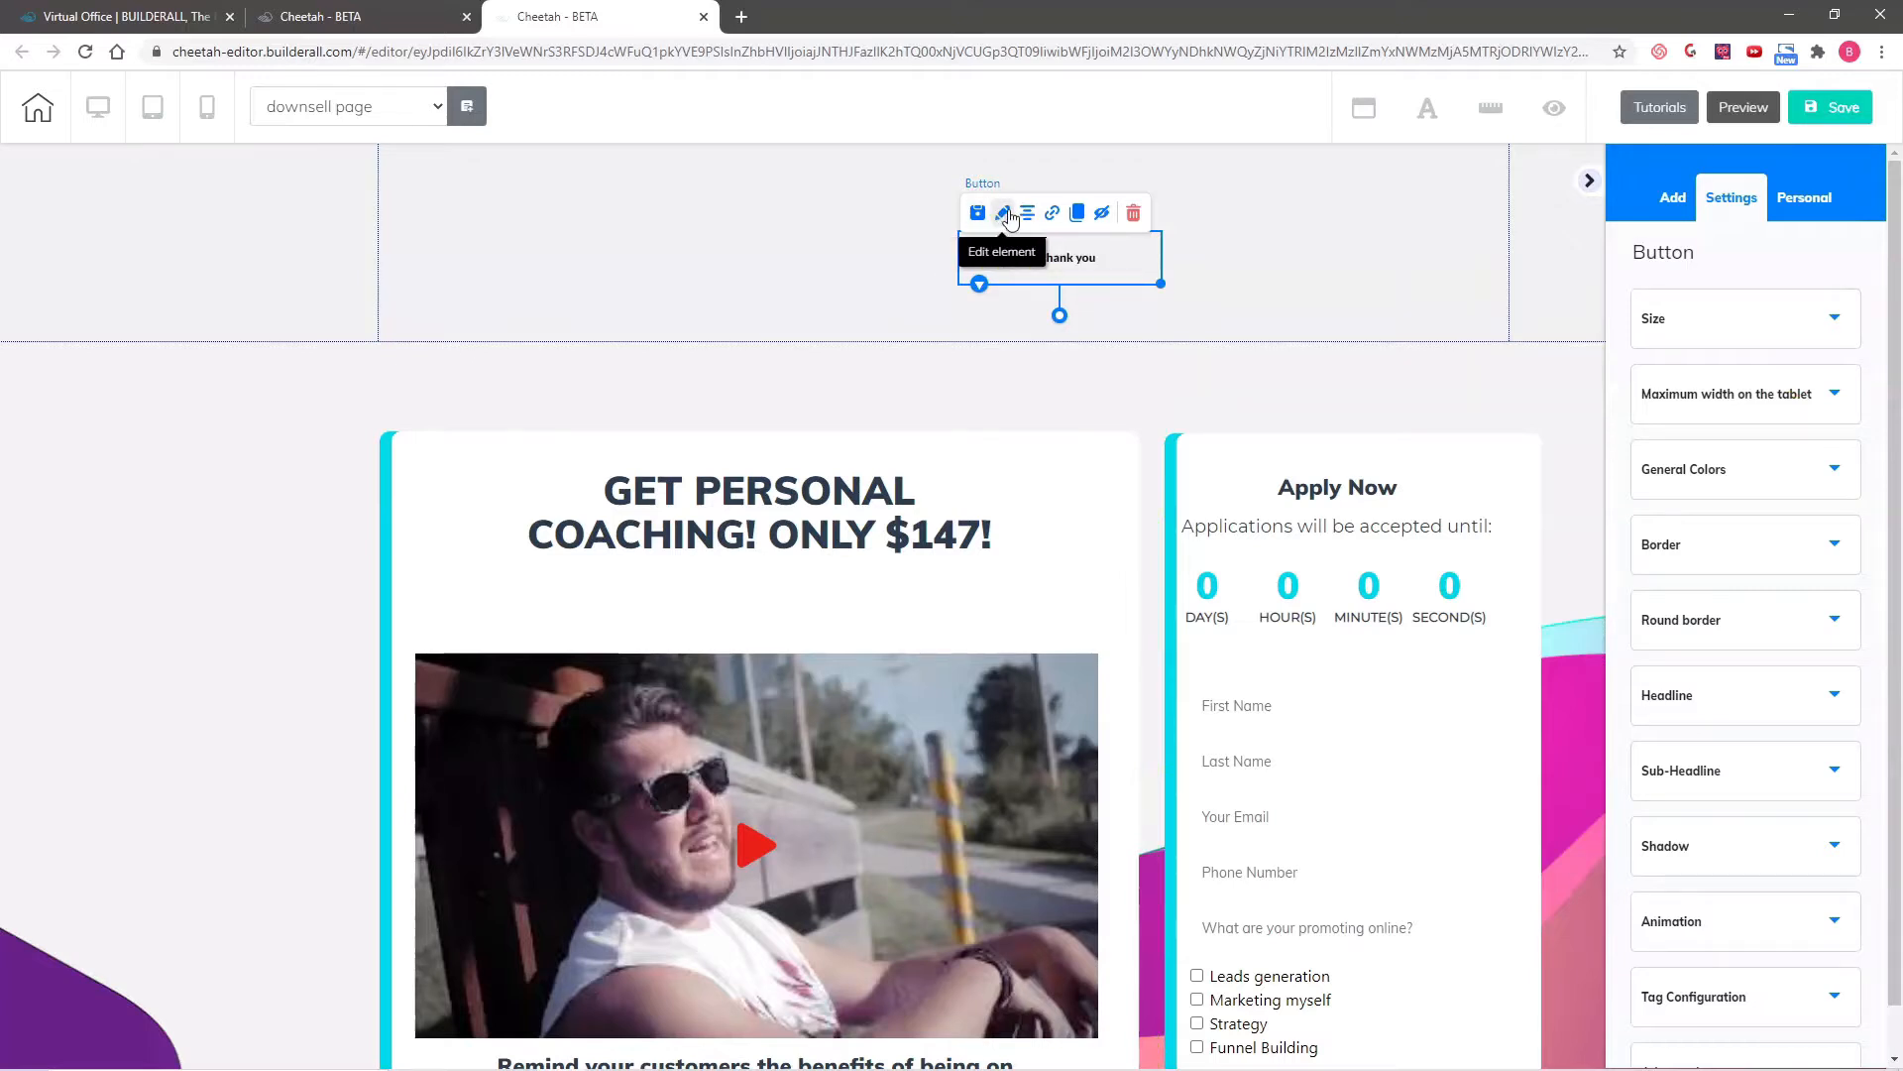
{"action": "scroll", "coordinate": [1774, 979], "scroll_direction": "down", "scroll_amount": 1}
{"action": "scroll", "coordinate": [1779, 1031], "scroll_direction": "up", "scroll_amount": 1}
{"action": "scroll", "coordinate": [1804, 986], "scroll_direction": "down", "scroll_amount": 1}
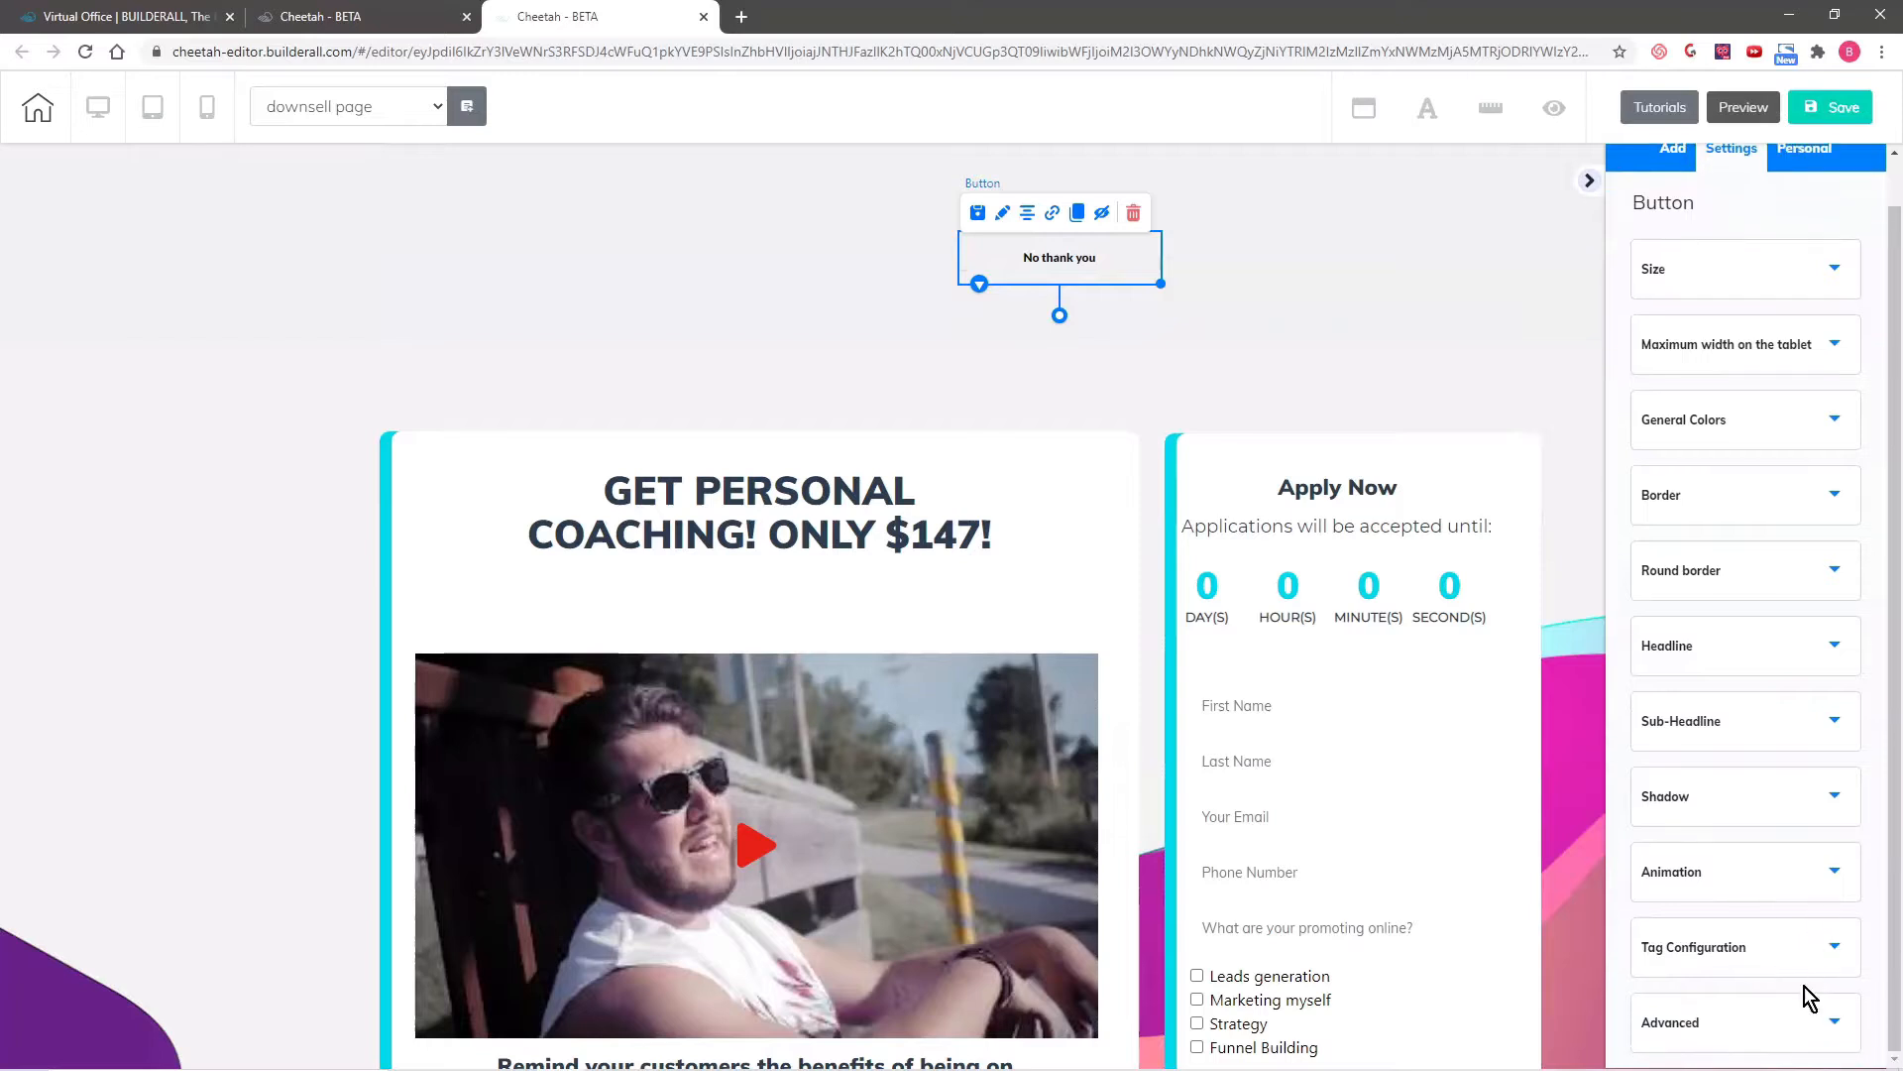
{"action": "left_click", "coordinate": [1814, 1022]}
{"action": "scroll", "coordinate": [1824, 873], "scroll_direction": "down", "scroll_amount": 3}
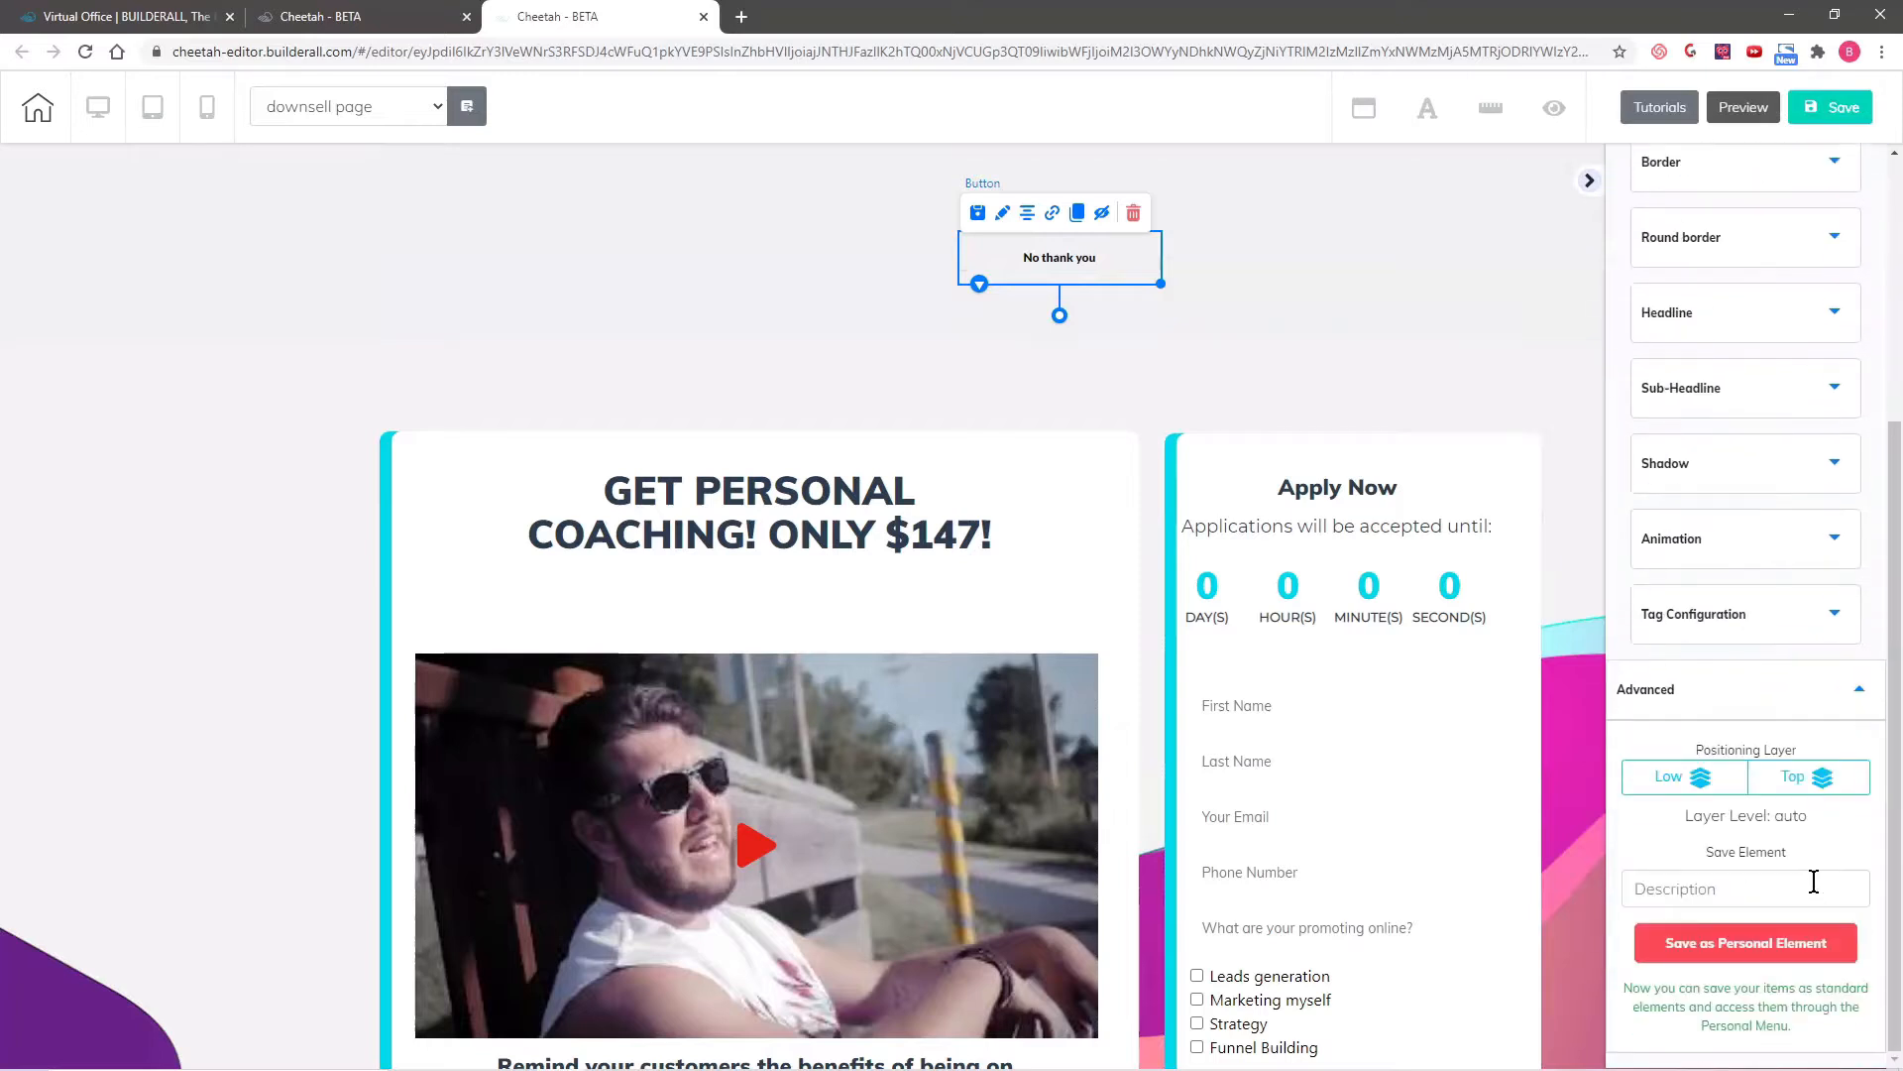
{"action": "left_click", "coordinate": [1824, 775]}
{"action": "left_click_drag", "start_coordinate": [1094, 259], "coordinate": [1389, 775]}
{"action": "left_click", "coordinate": [1158, 295]}
- Raise the BUY NOW button's positioning layer to the top and move it onto the Apply Now form above "No thank you"
{"action": "scroll", "coordinate": [1081, 279], "scroll_direction": "up", "scroll_amount": 2}
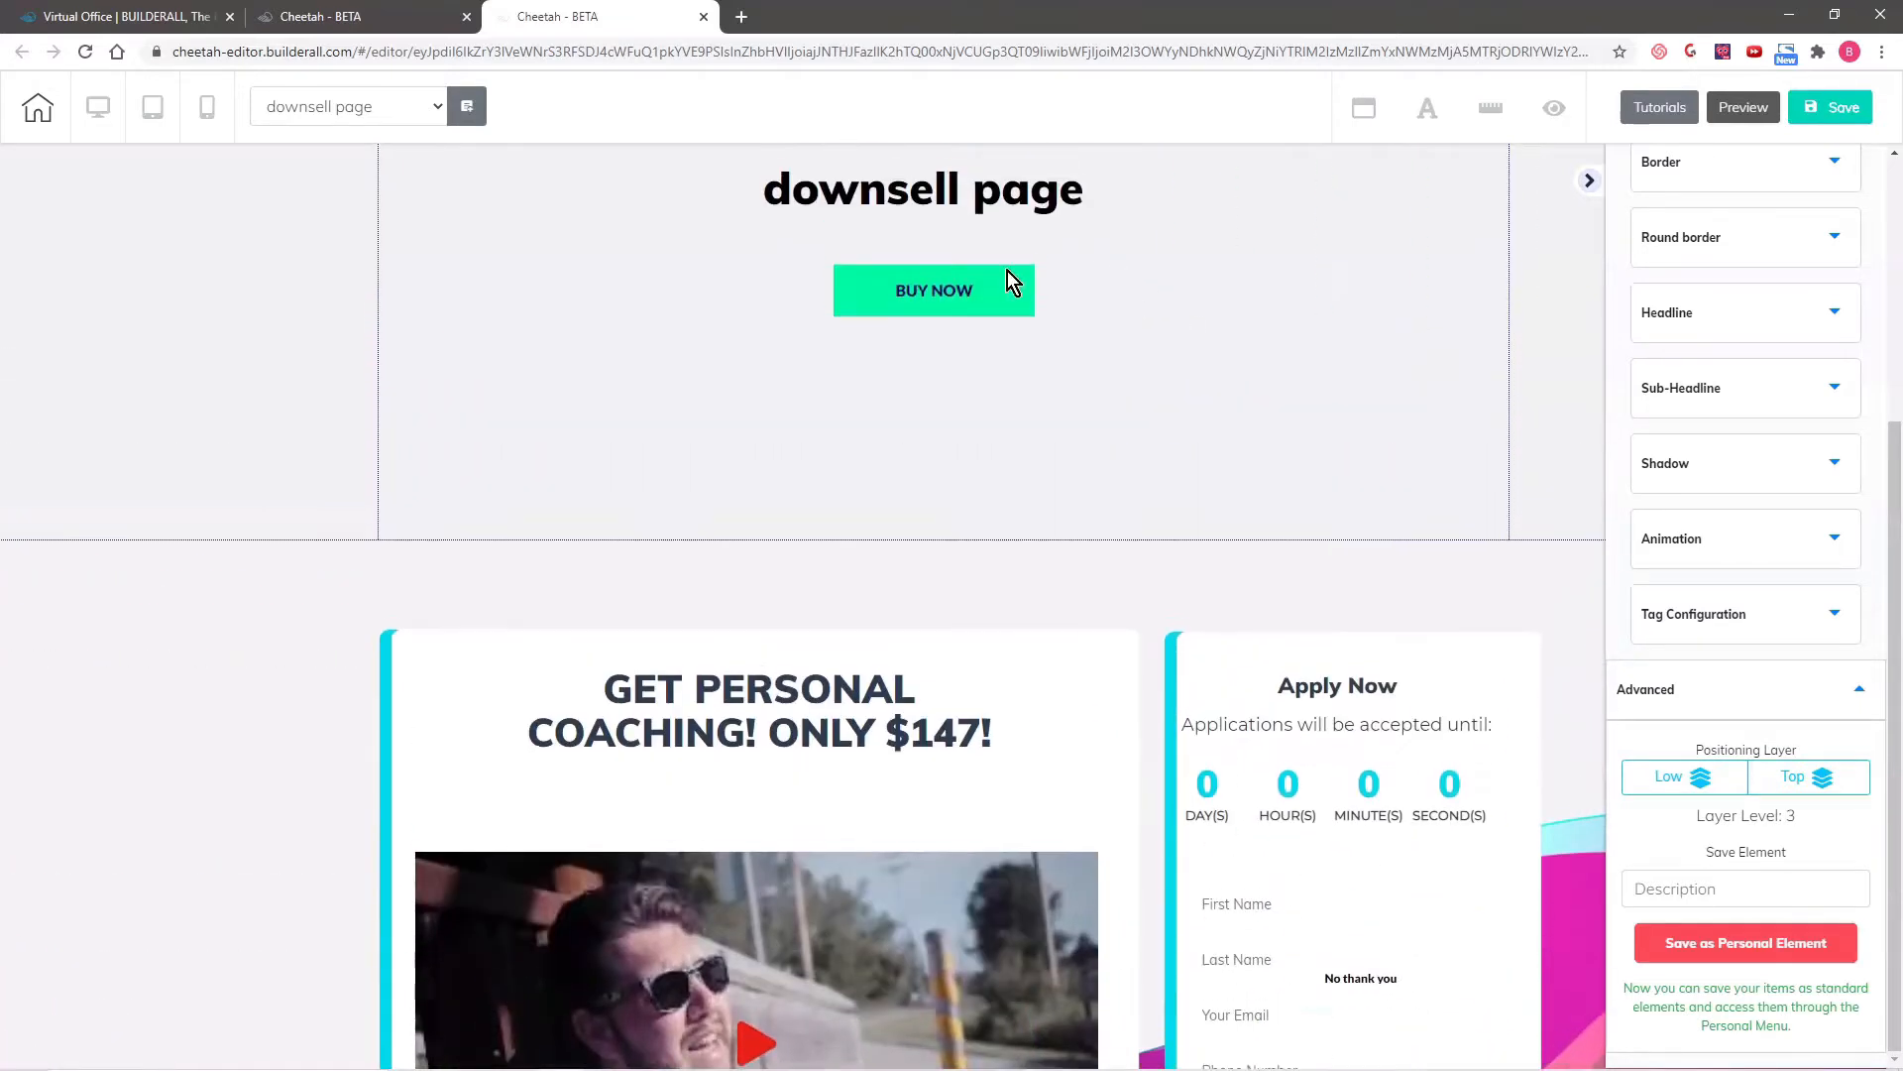
{"action": "left_click_drag", "start_coordinate": [968, 302], "coordinate": [1210, 502]}
{"action": "left_click", "coordinate": [1218, 501]}
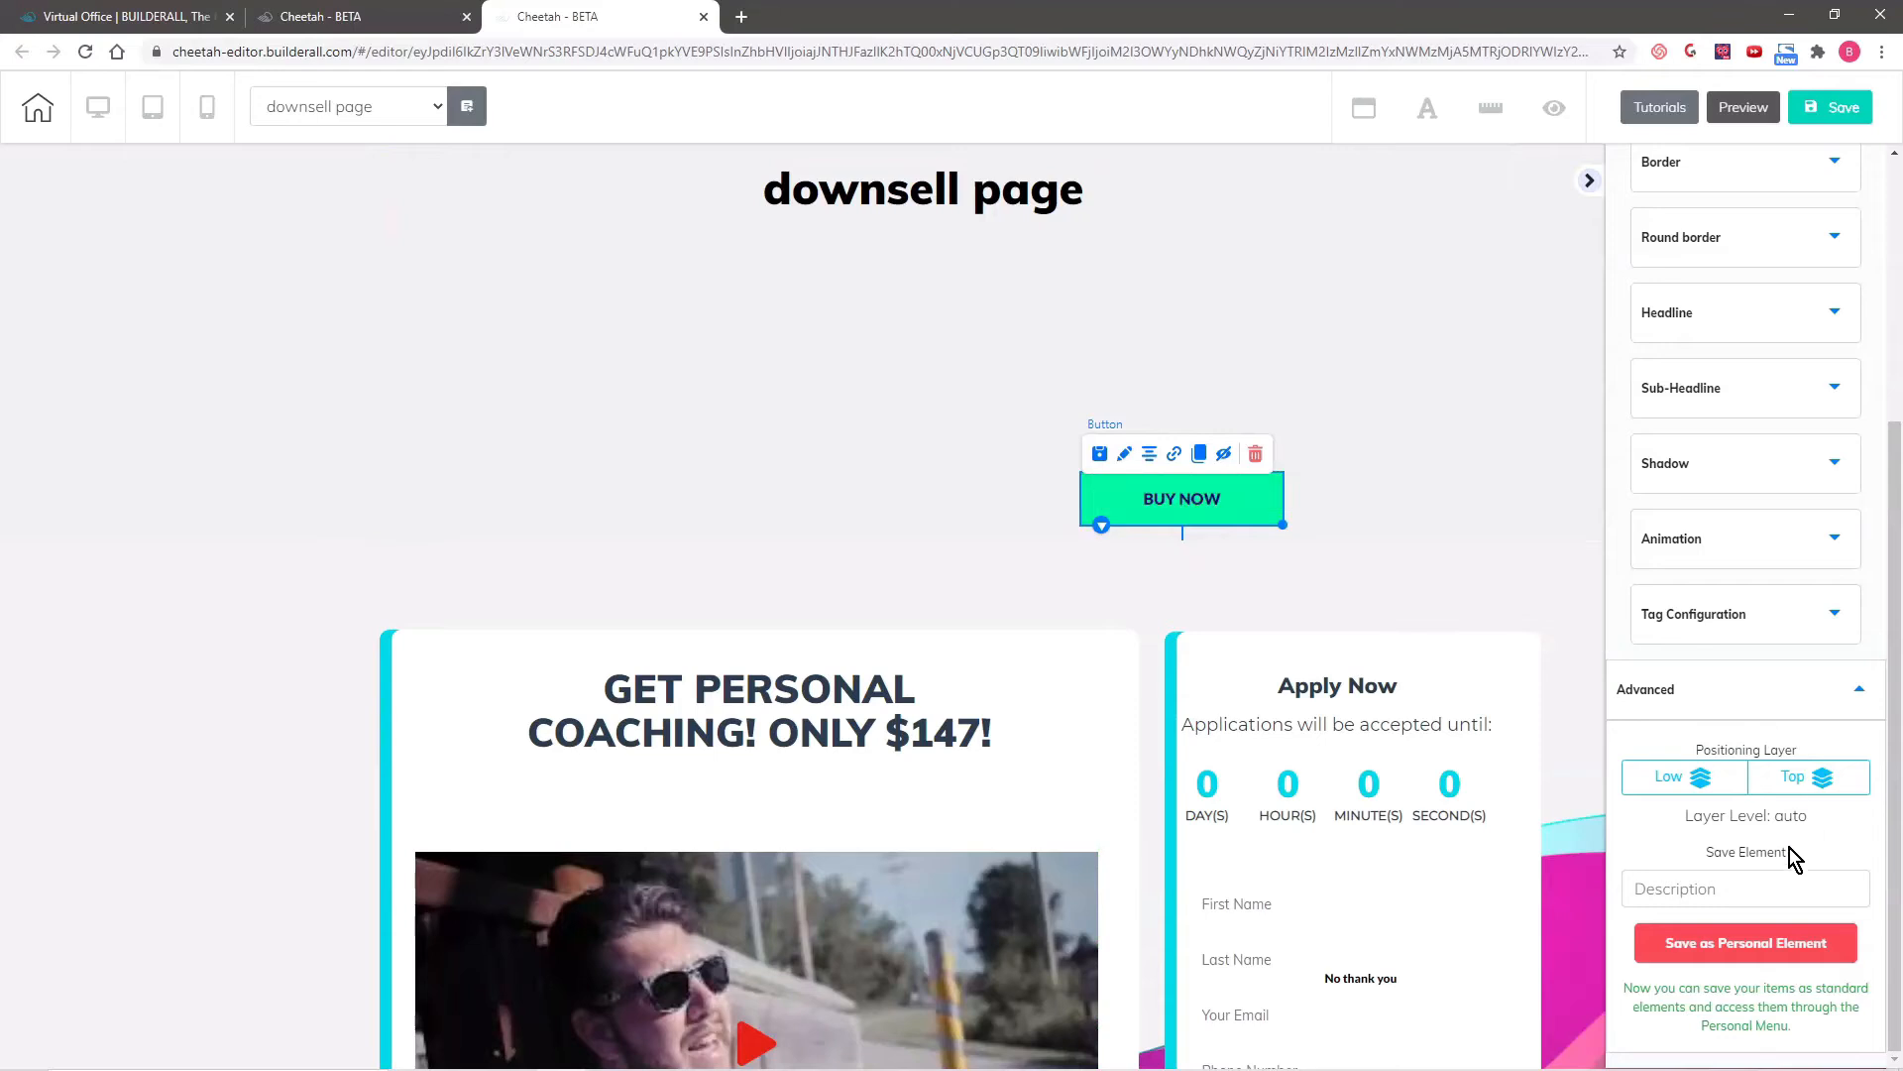
{"action": "left_click", "coordinate": [1810, 774]}
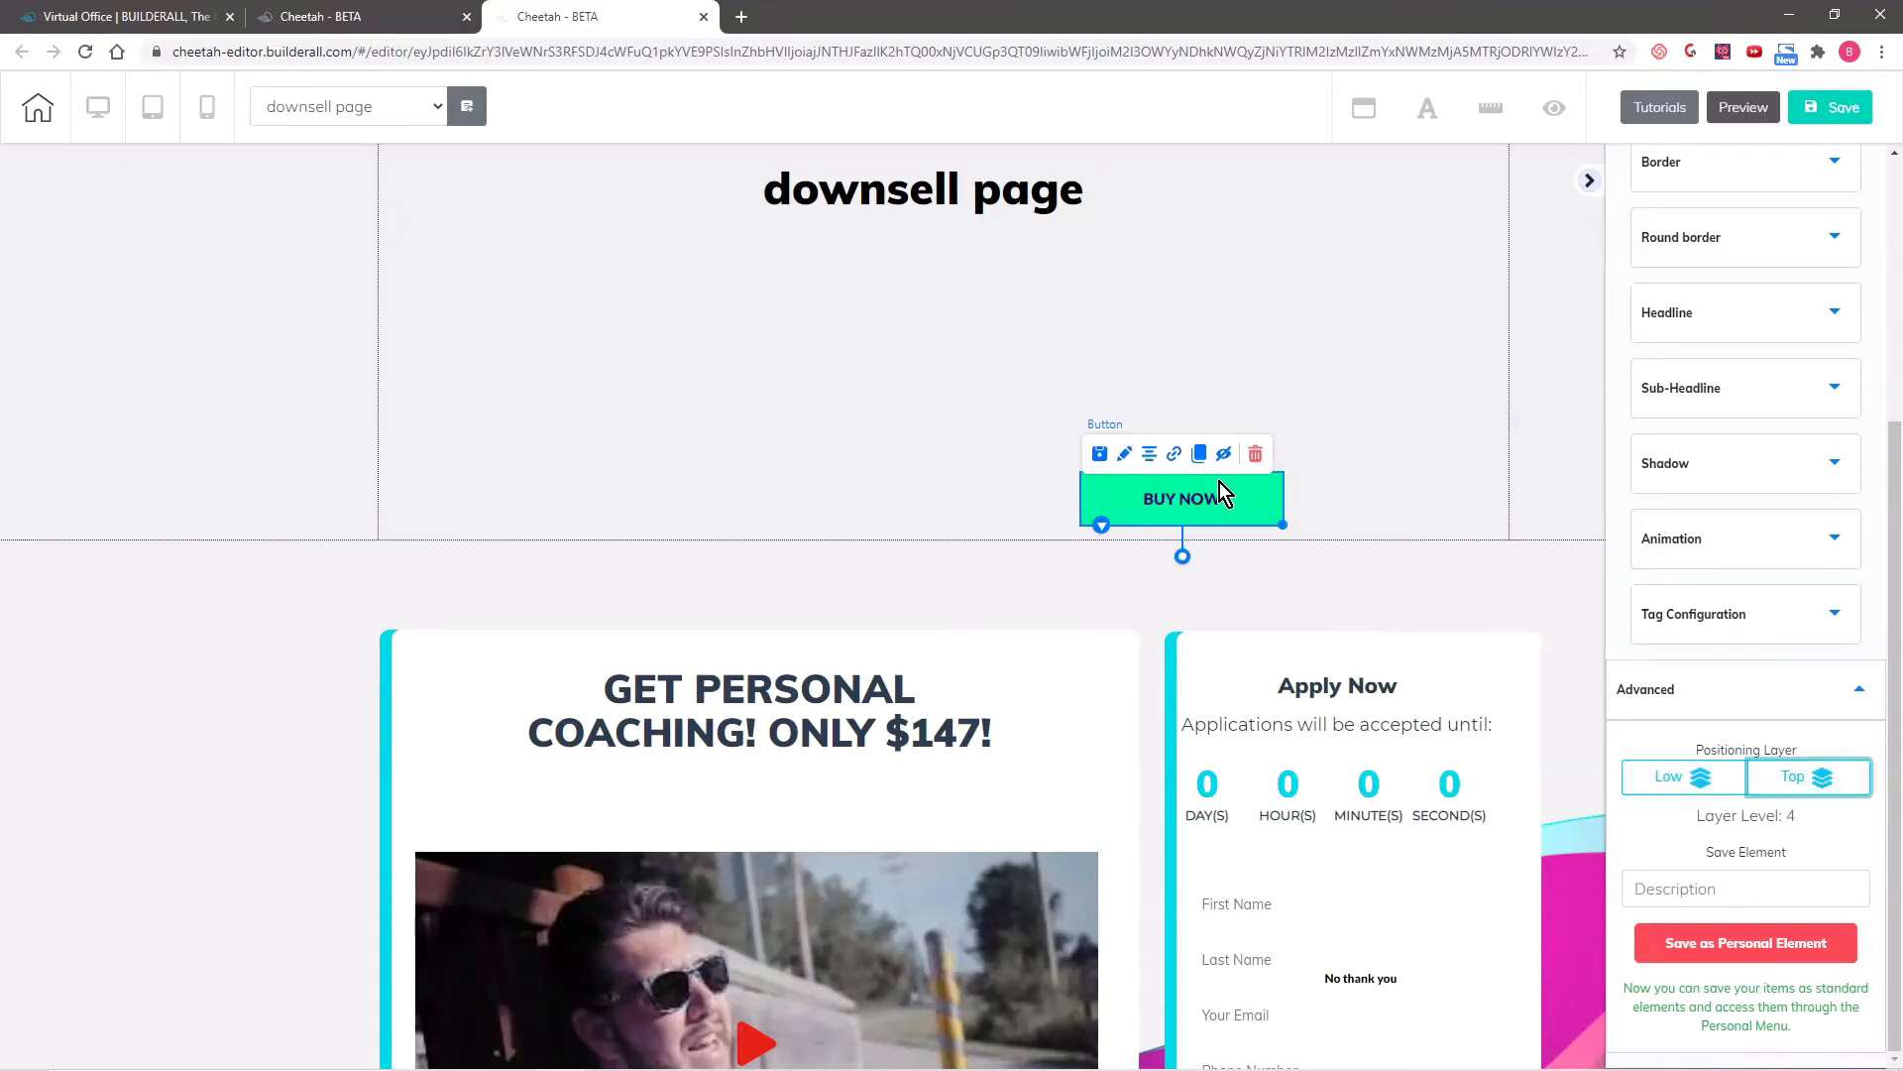
{"action": "left_click_drag", "start_coordinate": [1181, 497], "coordinate": [1393, 879]}
{"action": "left_click", "coordinate": [1177, 260]}
- Delete the original panel containing the "downsell page" heading
{"action": "left_click", "coordinate": [638, 327]}
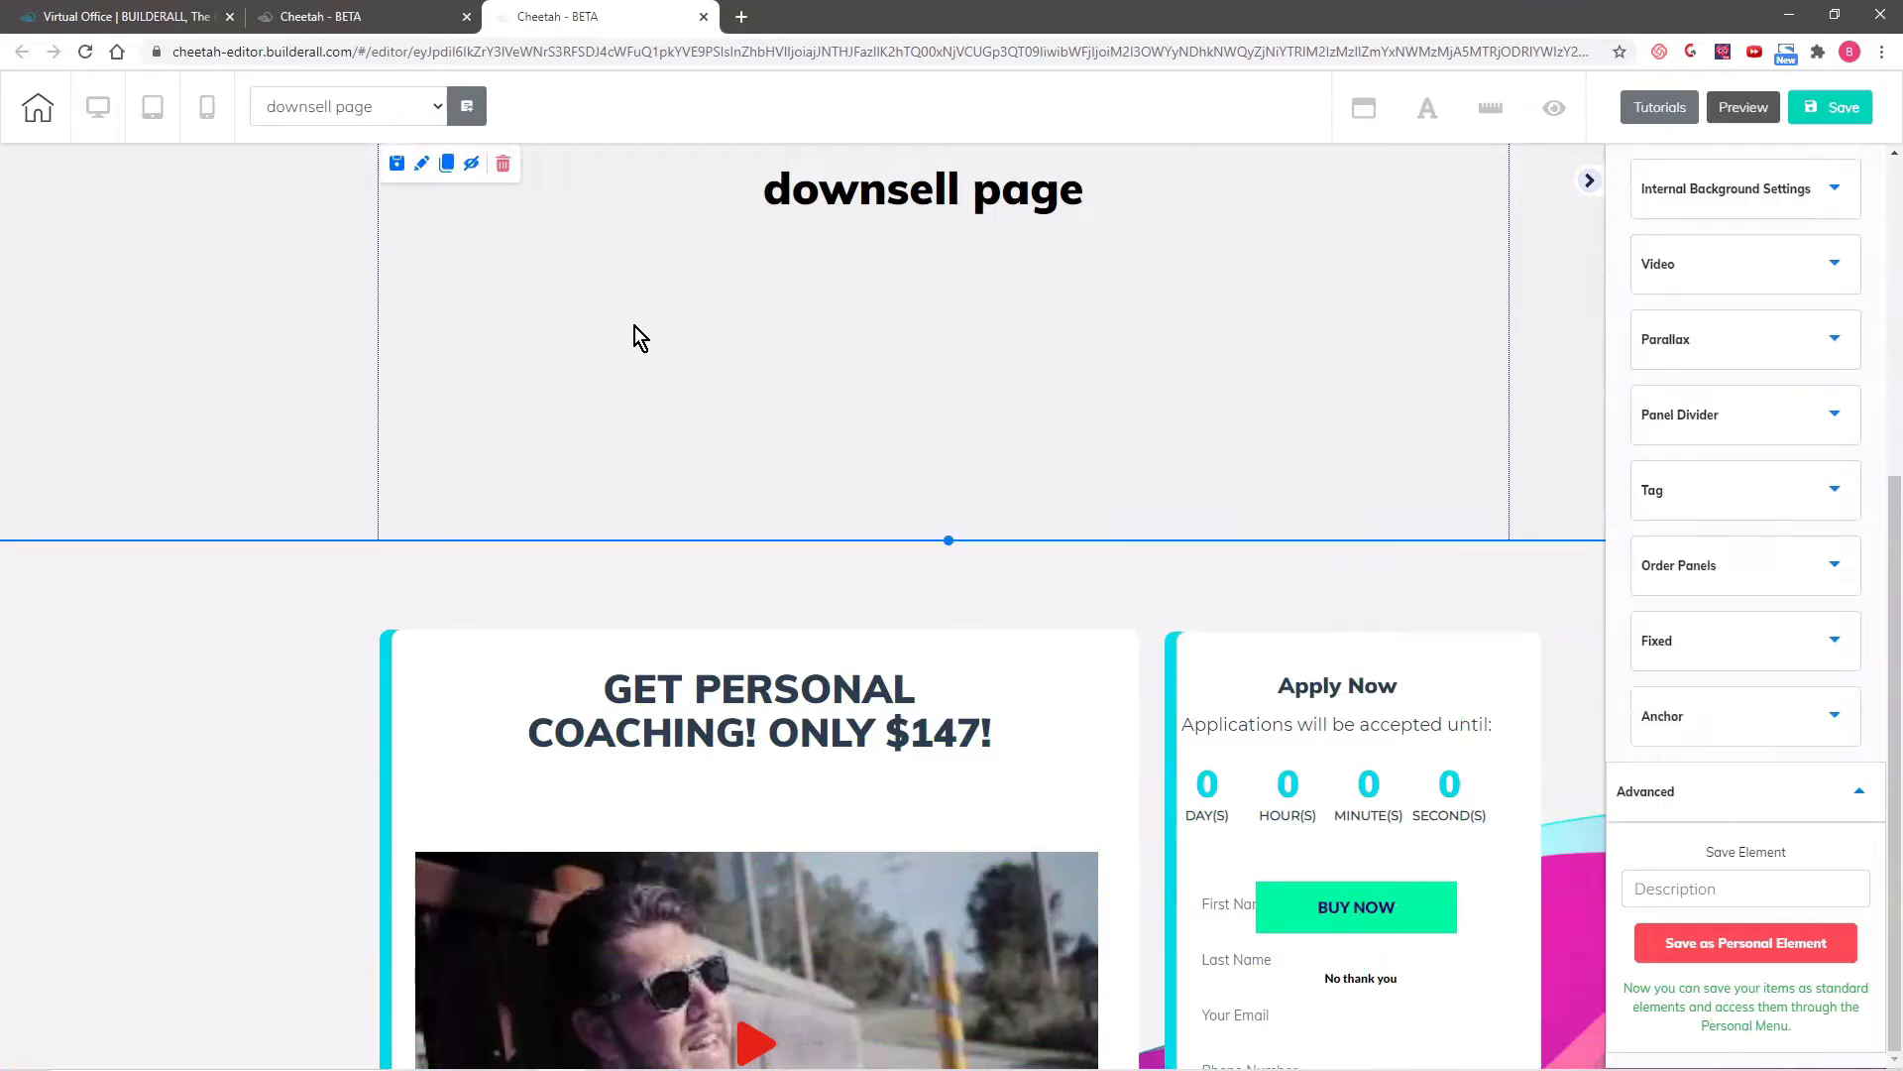
{"action": "left_click", "coordinate": [506, 164]}
{"action": "left_click", "coordinate": [1041, 596]}
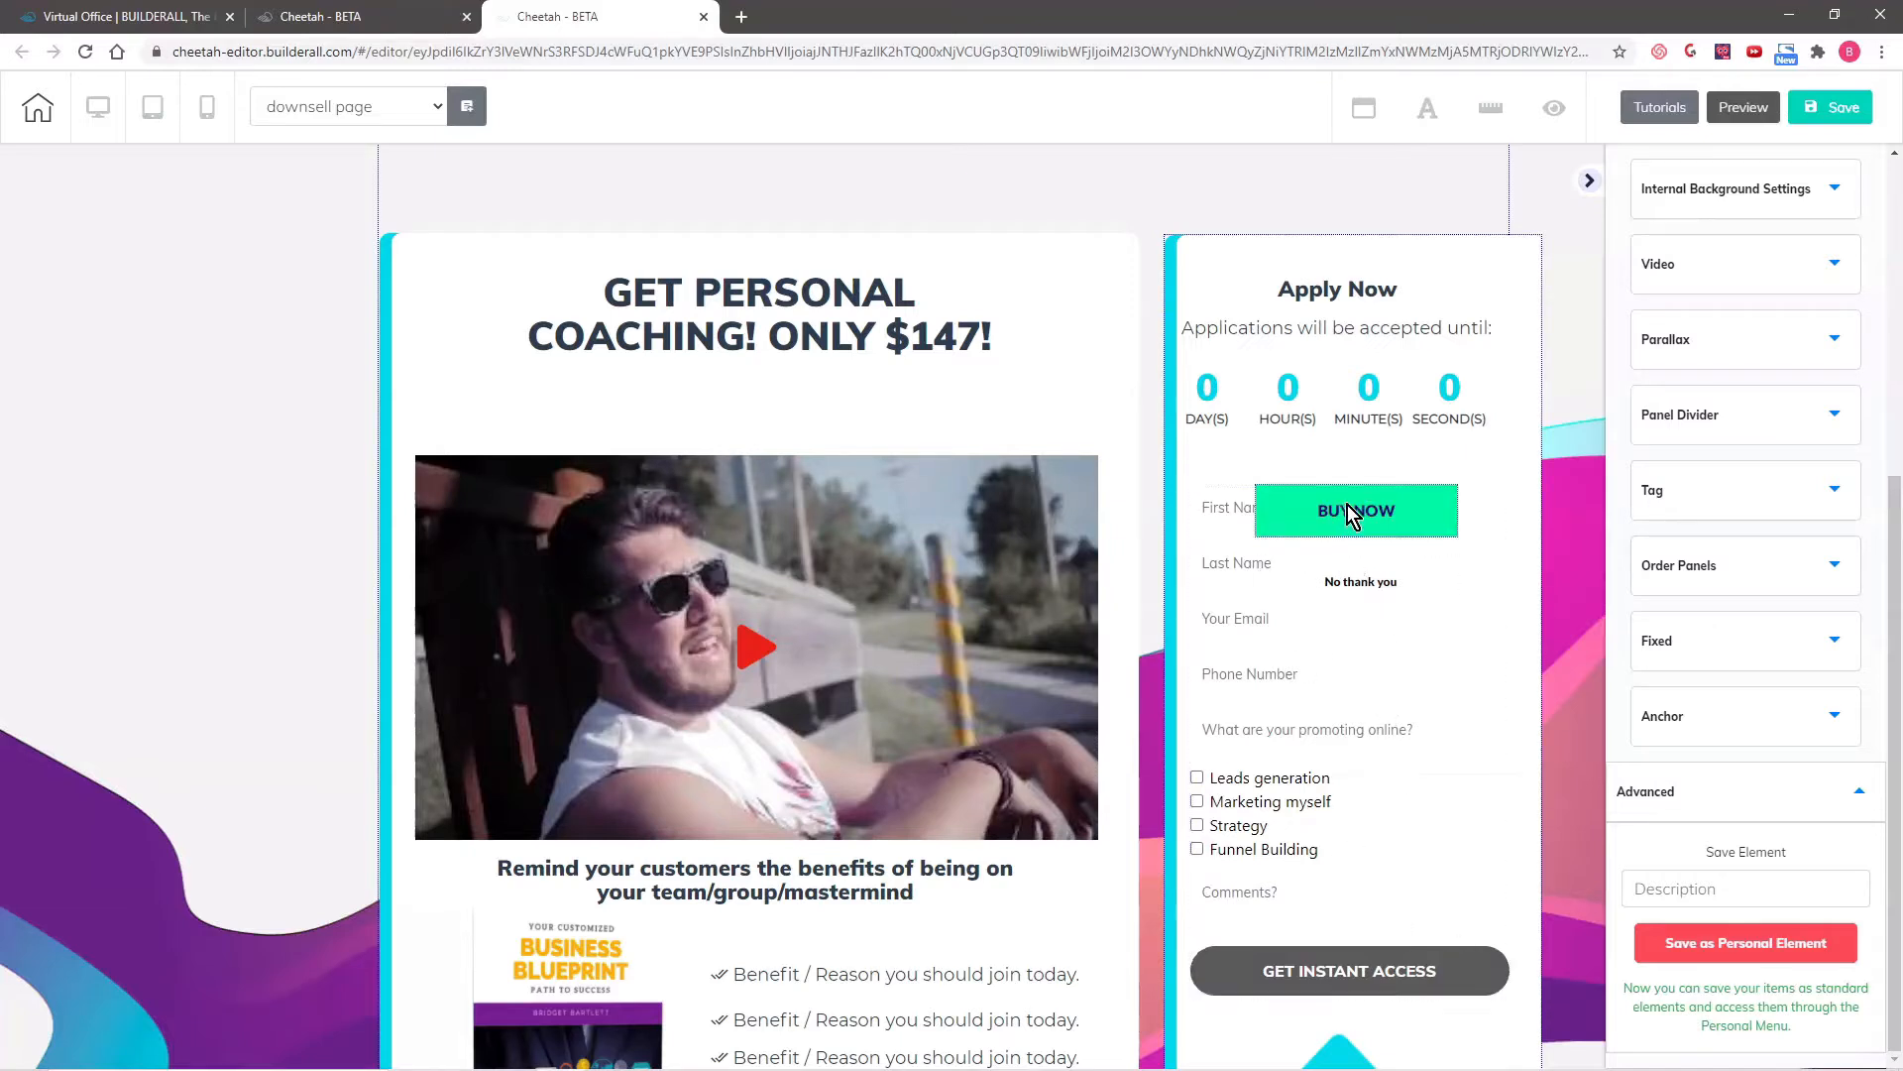
- Move the BUY NOW and "No thank you" buttons beside the coaching headline and delete the contact form under the countdown
{"action": "left_click_drag", "start_coordinate": [1350, 512], "coordinate": [1057, 275]}
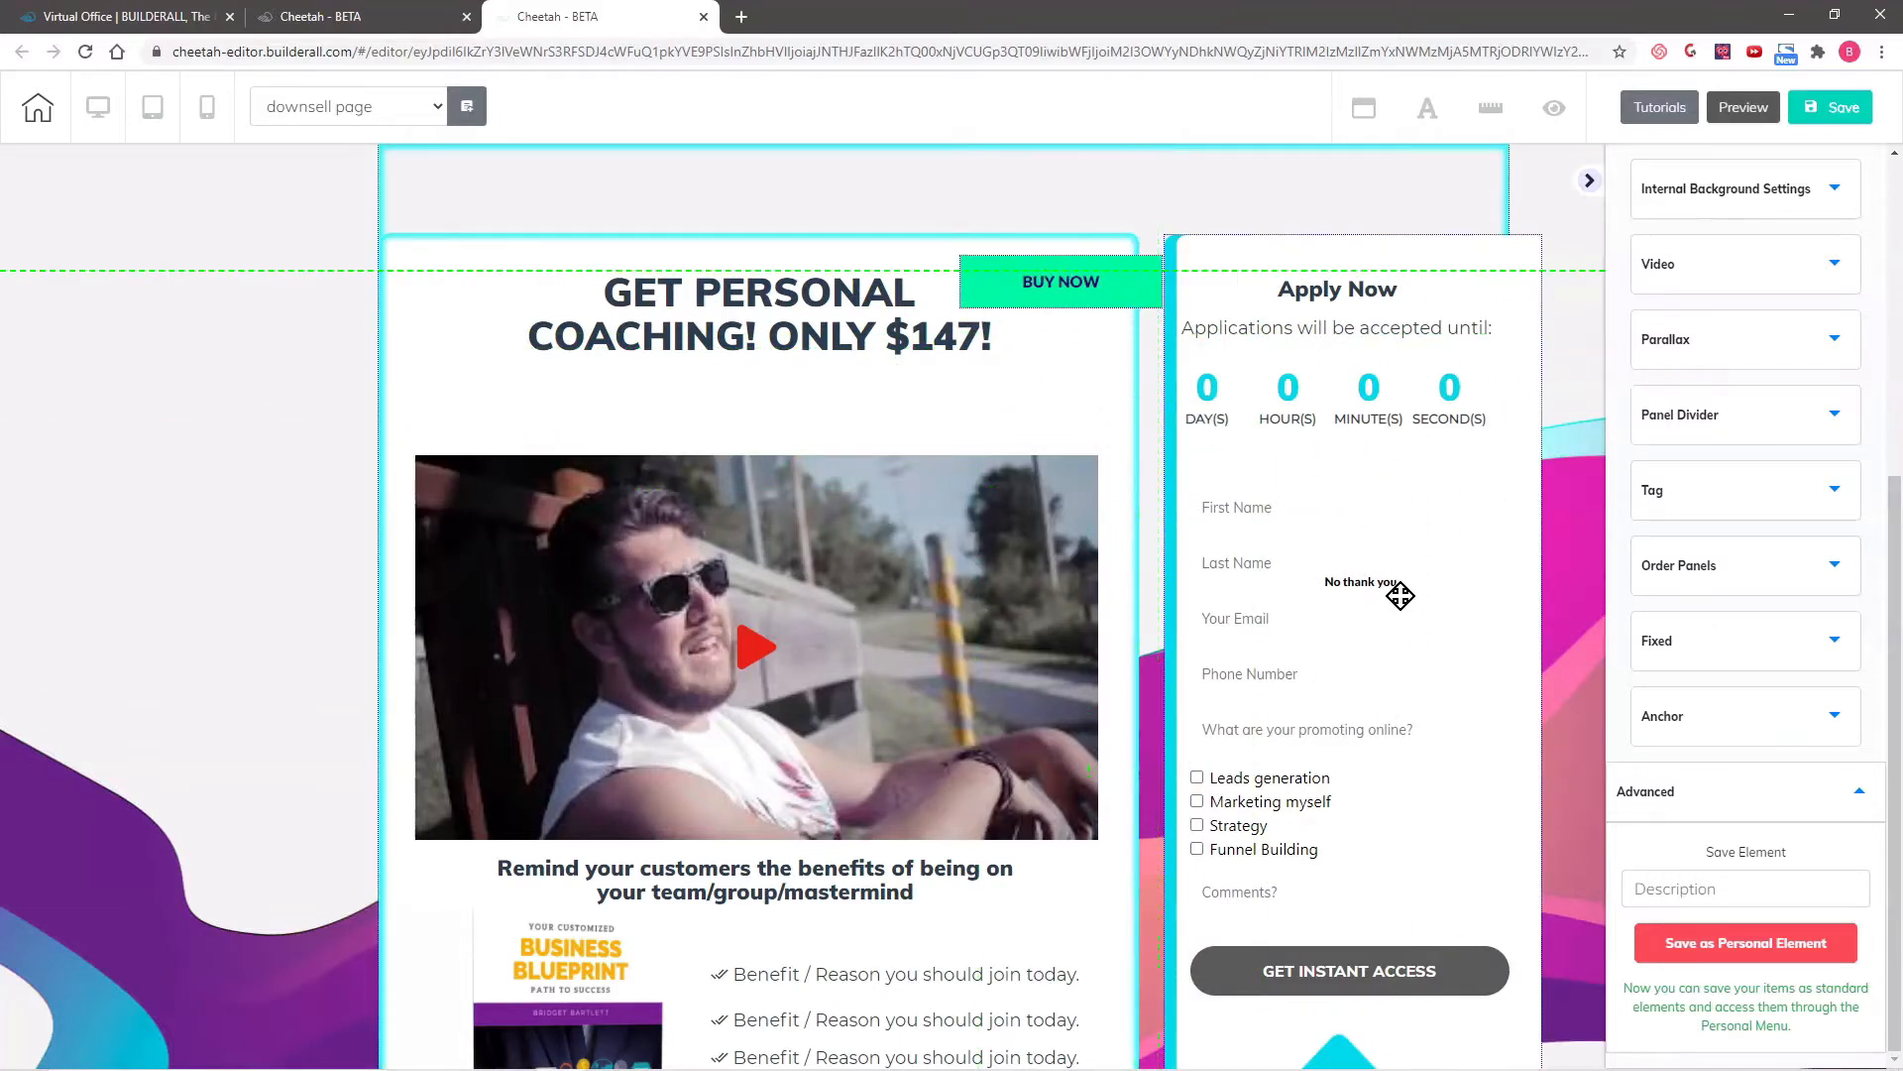
{"action": "left_click_drag", "start_coordinate": [1398, 585], "coordinate": [1061, 352]}
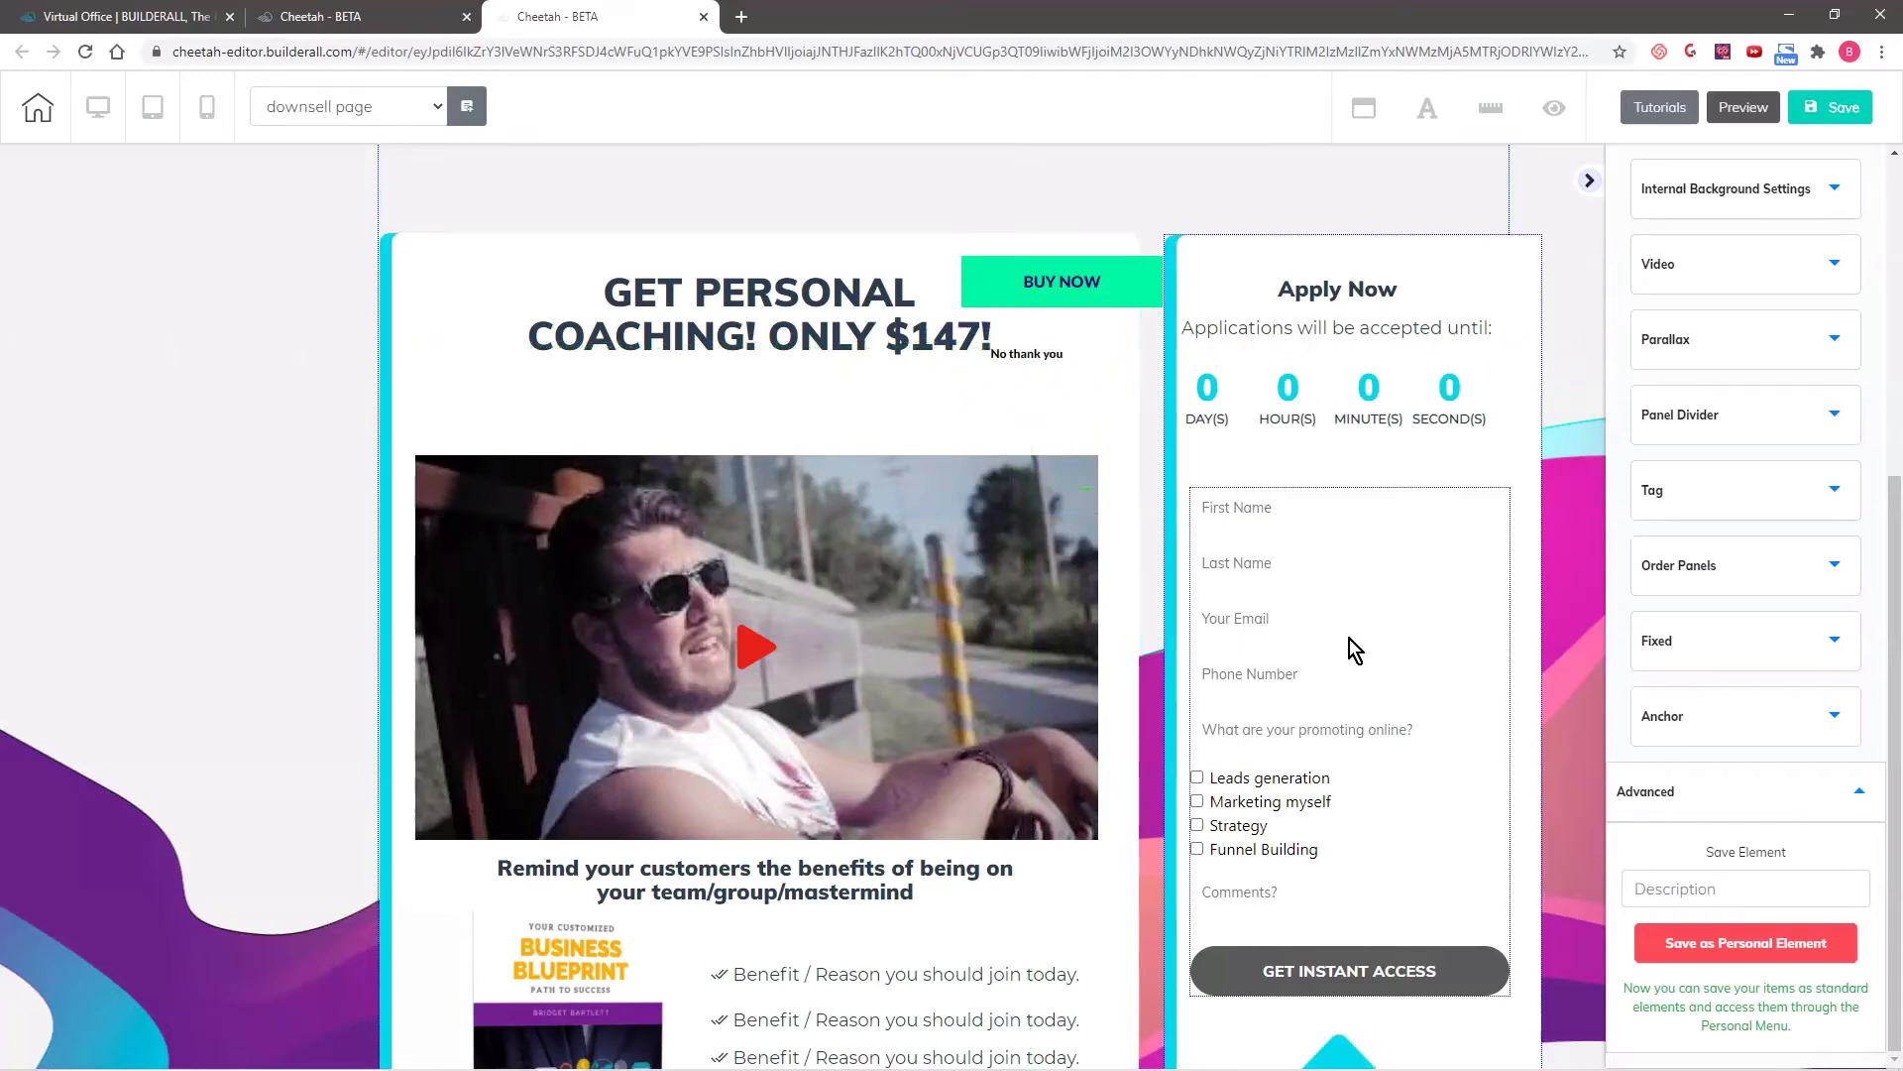
{"action": "left_click", "coordinate": [1349, 640]}
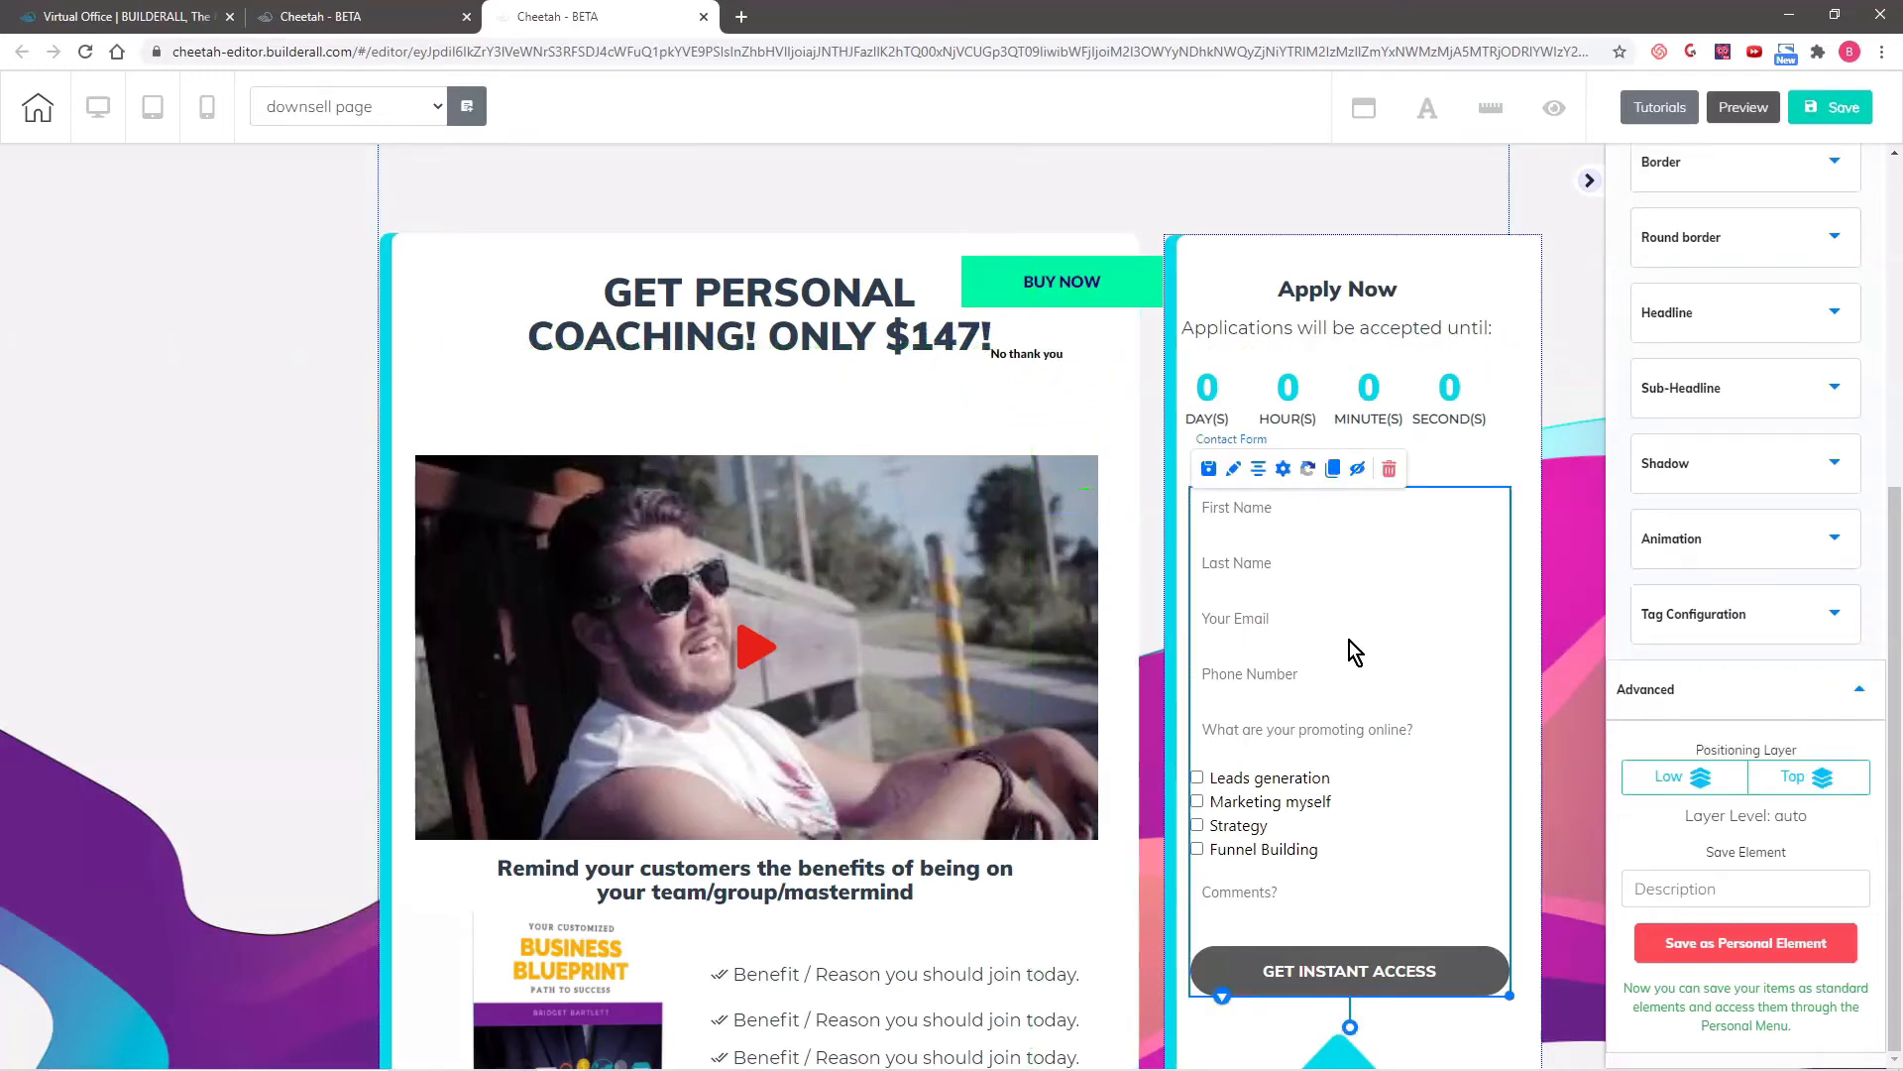
{"action": "left_click", "coordinate": [1388, 469]}
{"action": "left_click", "coordinate": [1053, 598]}
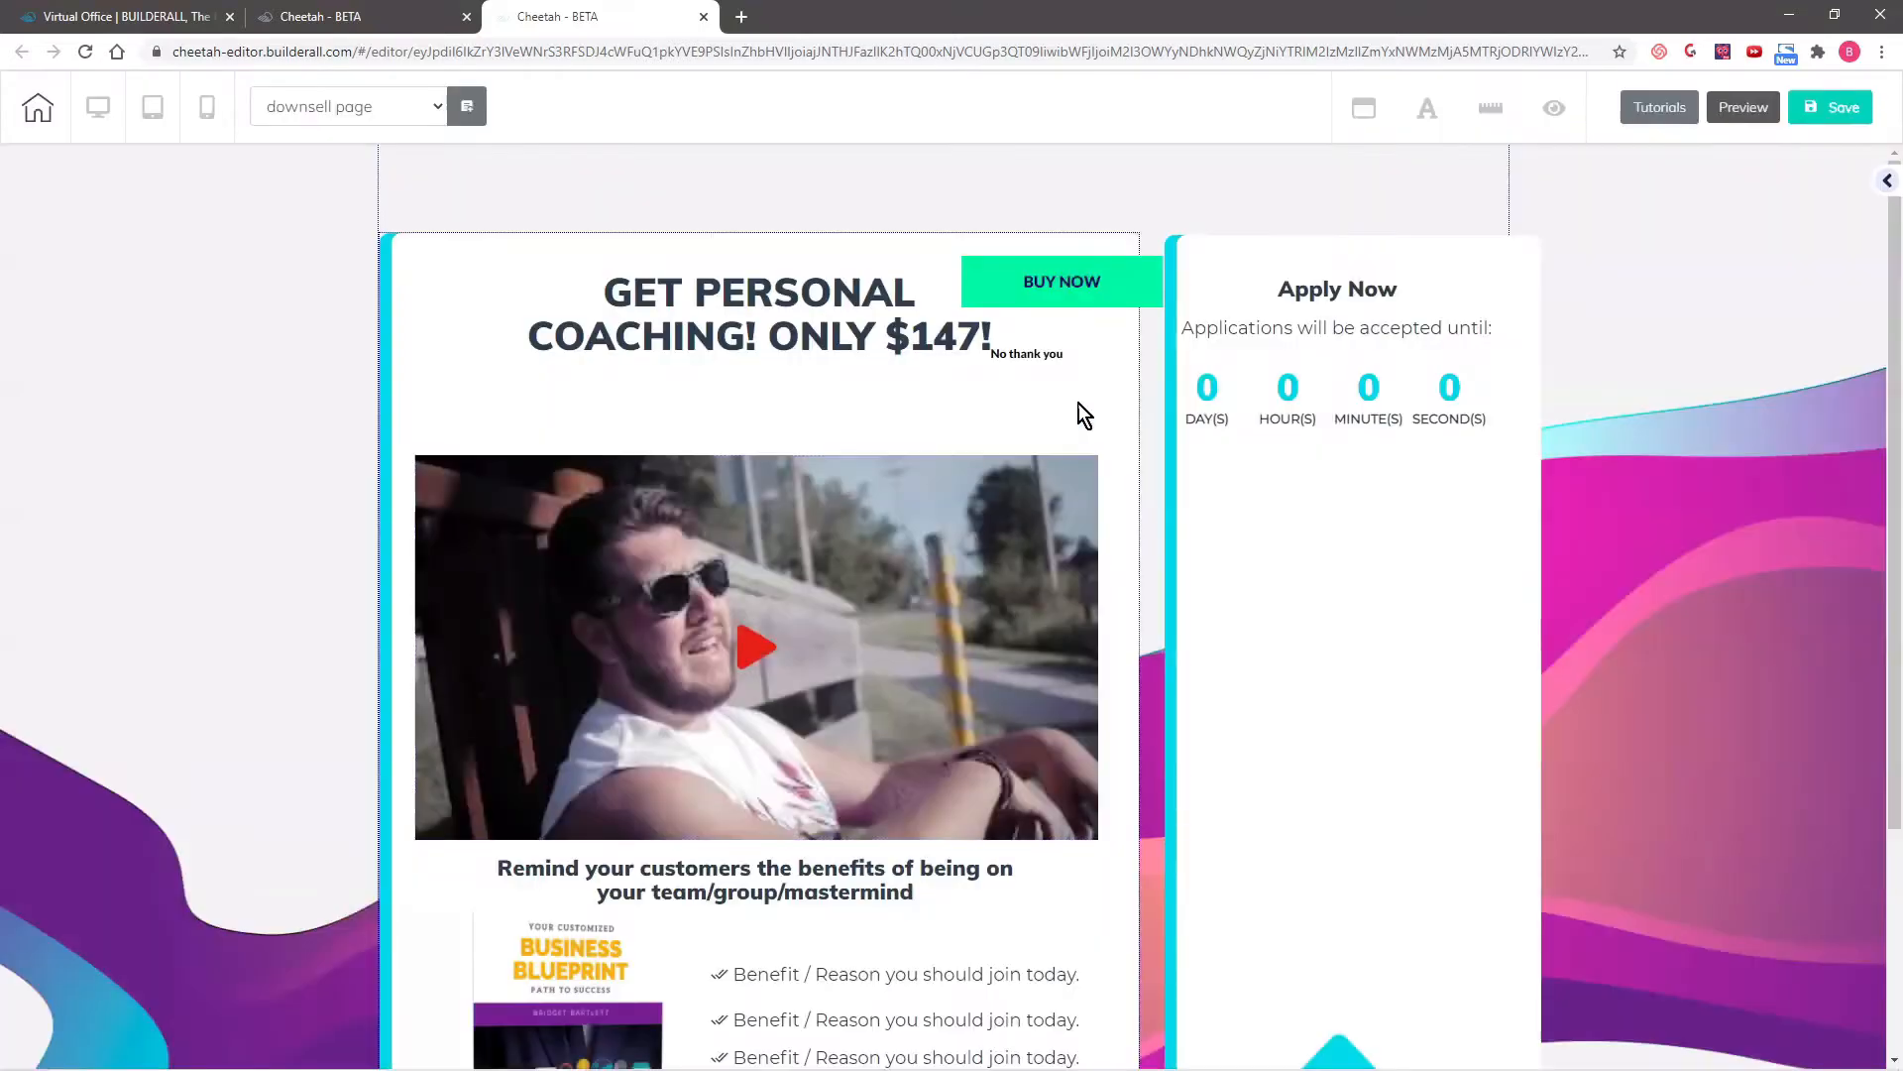
- Place the BUY NOW button in the emptied Apply Now box, with the "No thank you" button below it
{"action": "left_click_drag", "start_coordinate": [1057, 285], "coordinate": [1329, 769]}
{"action": "left_click_drag", "start_coordinate": [1050, 357], "coordinate": [1382, 910]}
- Link the "No thank you. I will just take my course for now." button to the thank you/member access page
{"action": "scroll", "coordinate": [1586, 735], "scroll_direction": "down", "scroll_amount": 3}
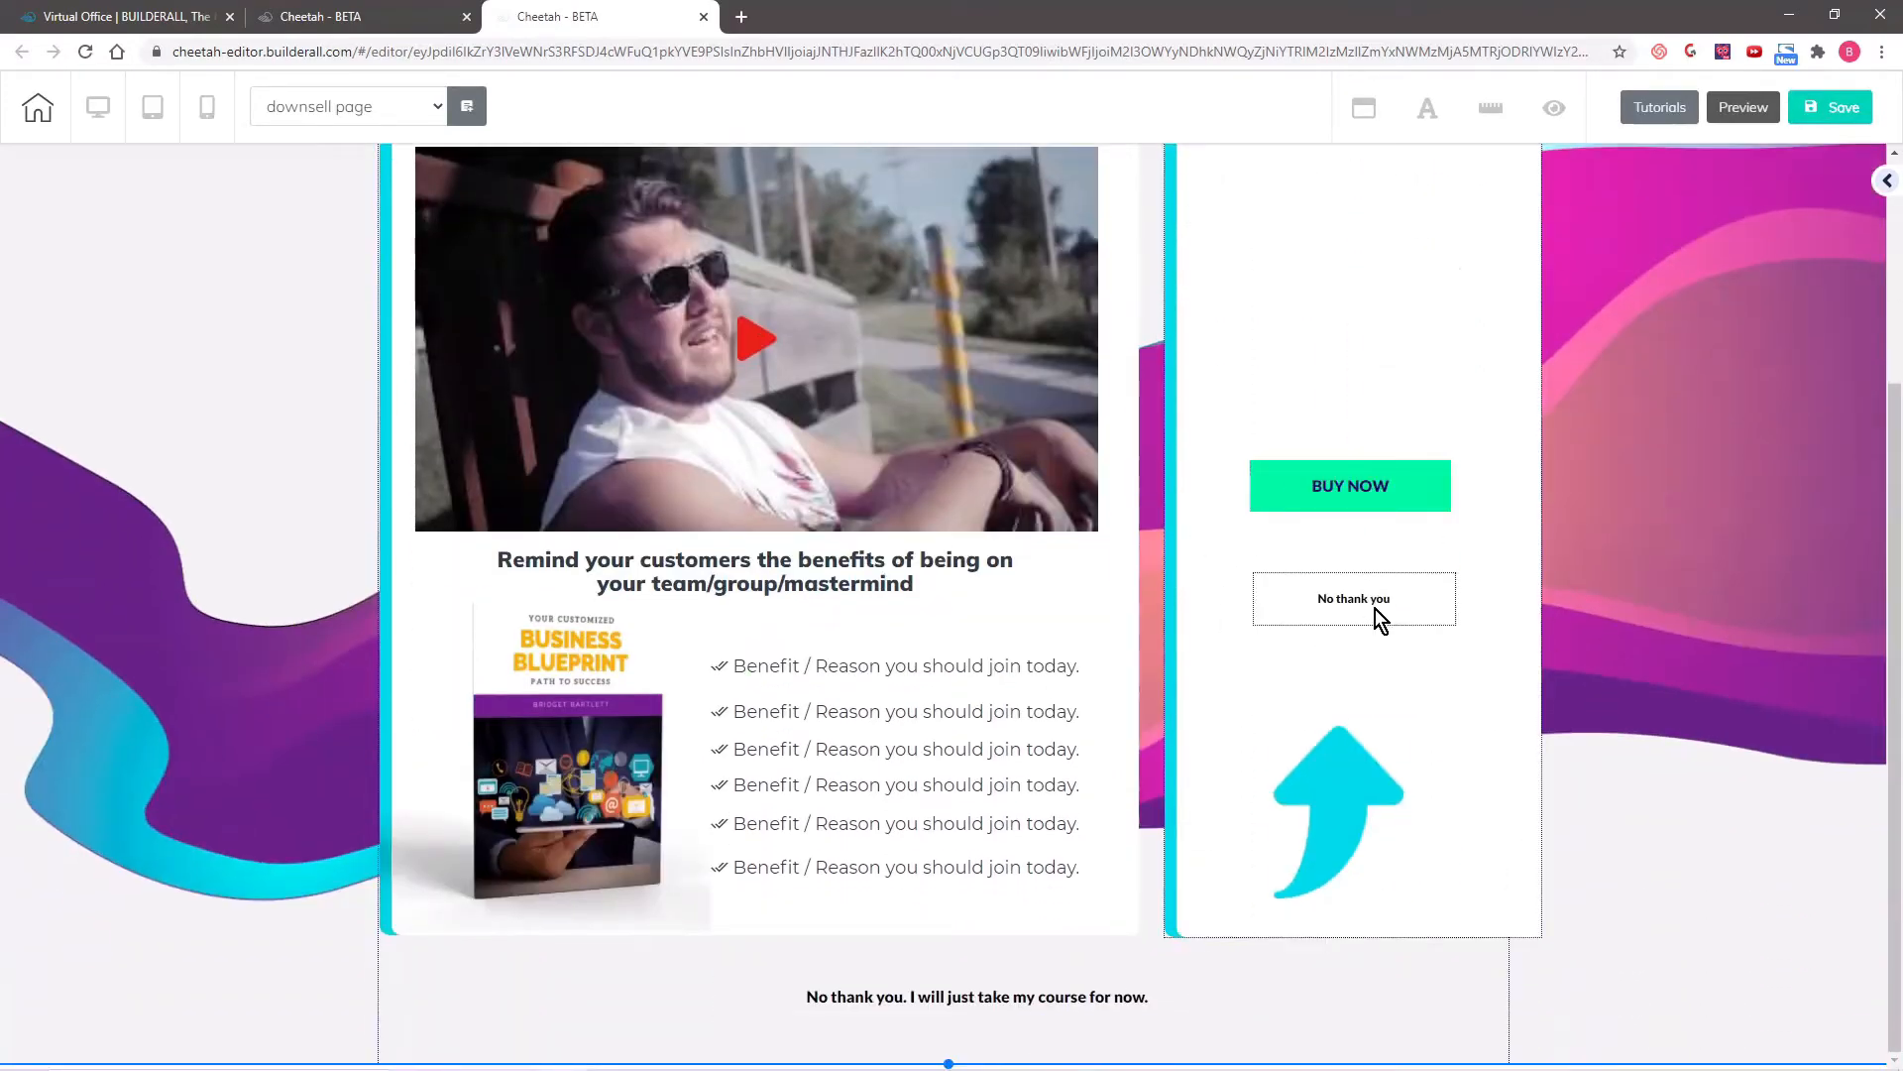
{"action": "left_click", "coordinate": [985, 995]}
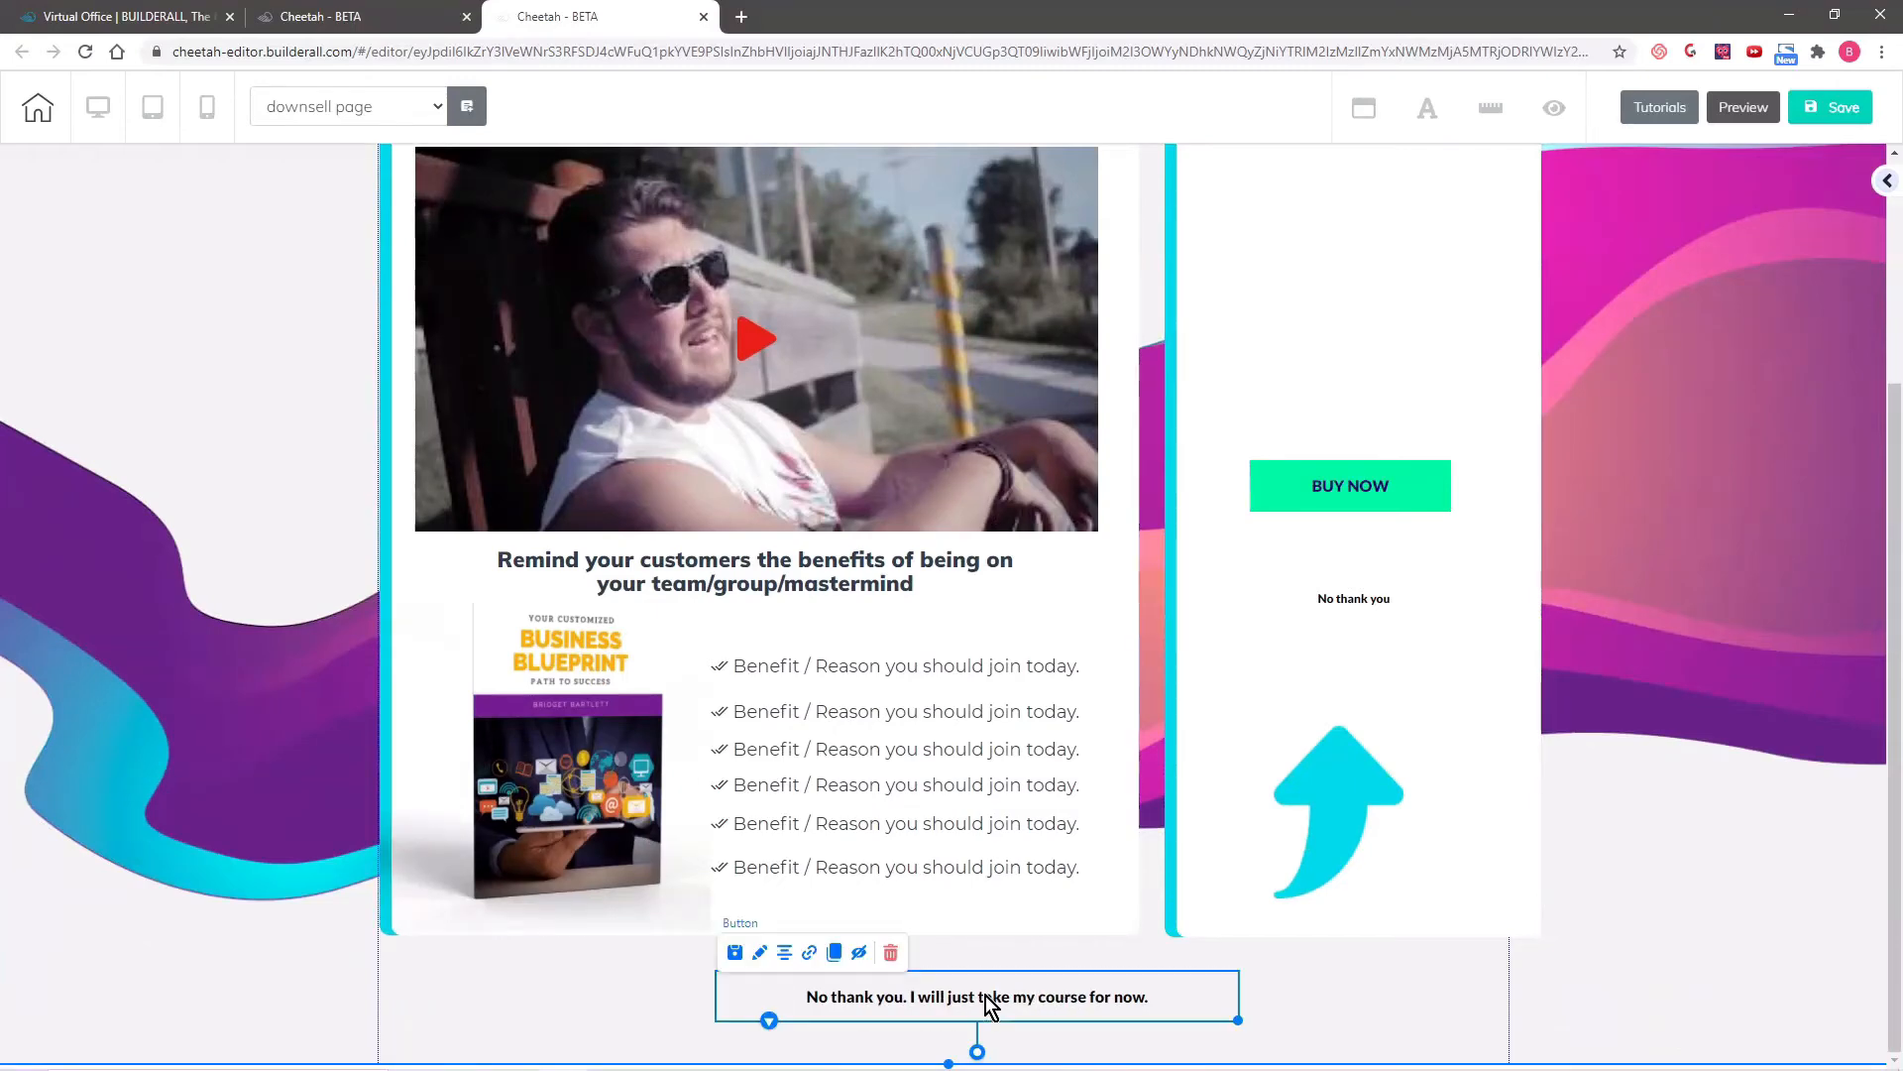
{"action": "left_click", "coordinate": [809, 952]}
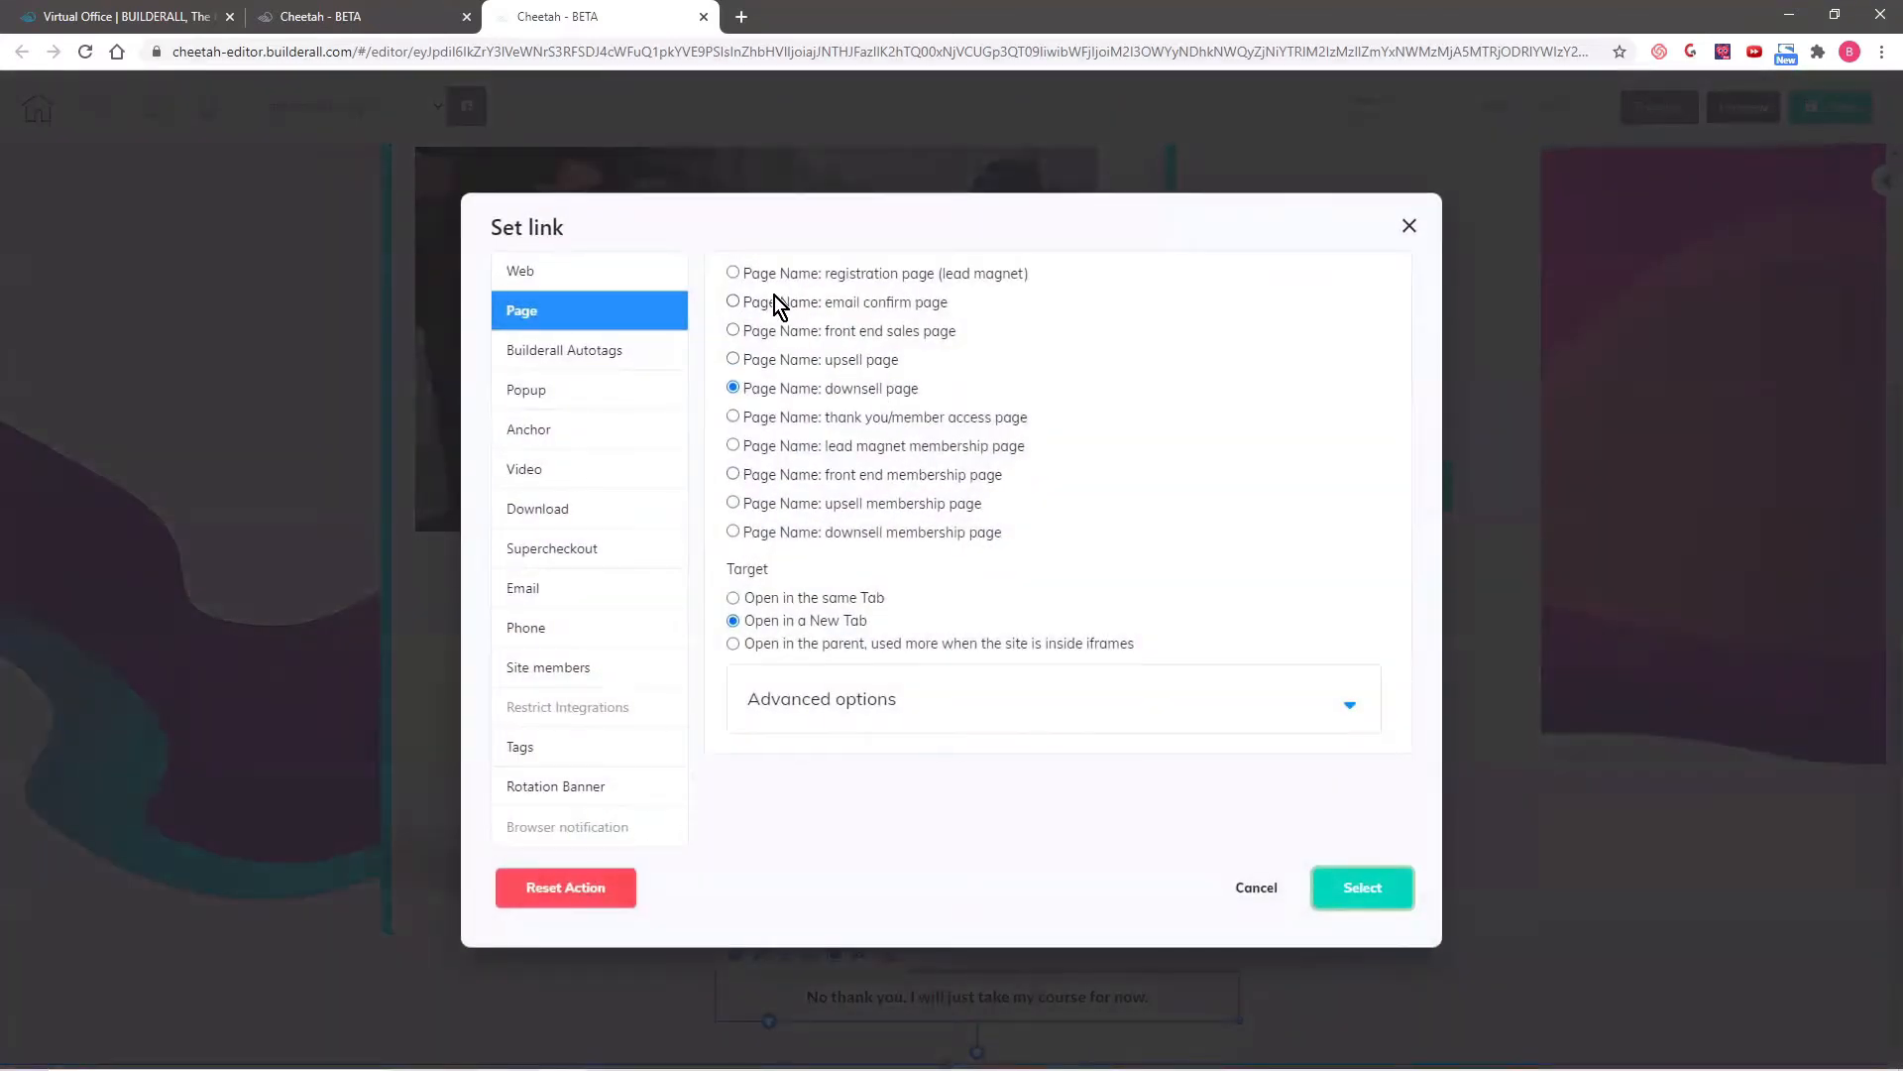
{"action": "left_click", "coordinate": [733, 416]}
{"action": "left_click", "coordinate": [1354, 885]}
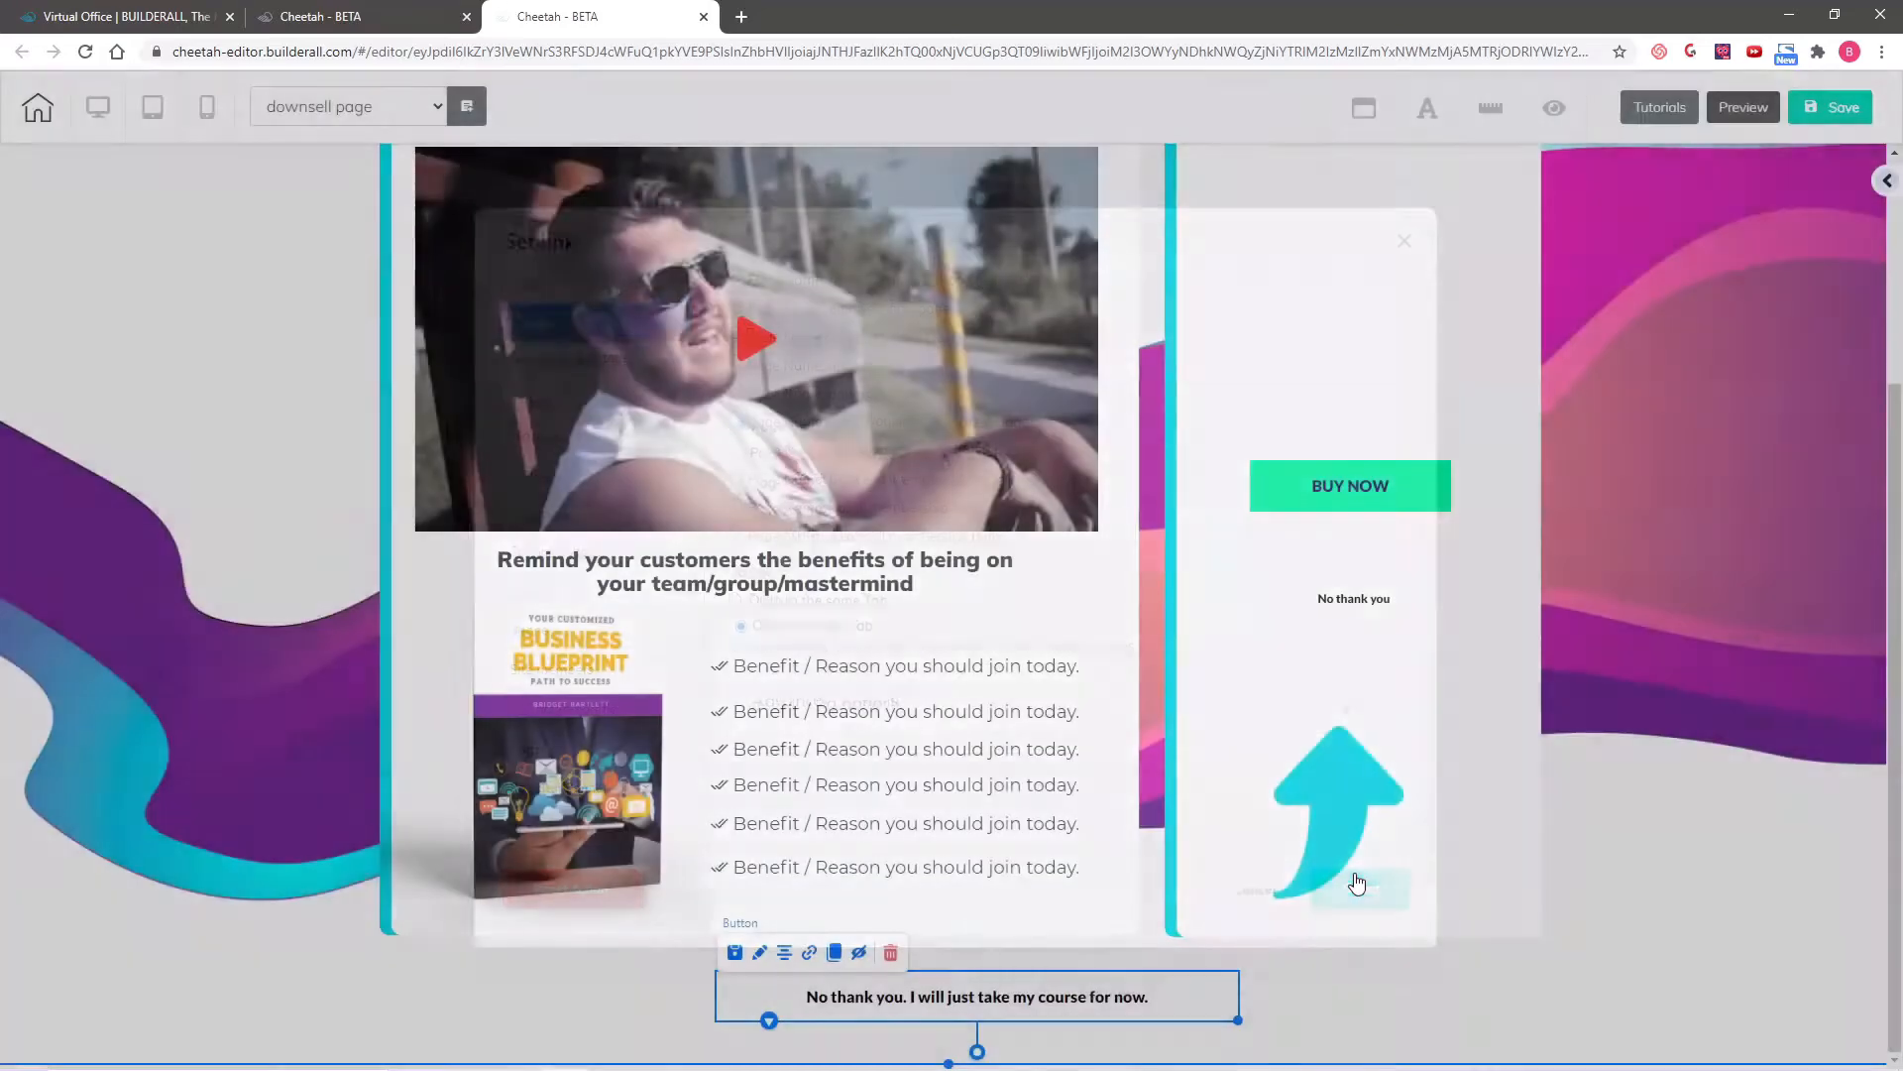
- Delete the small "No thank you" button below BUY NOW
{"action": "left_click", "coordinate": [1371, 610]}
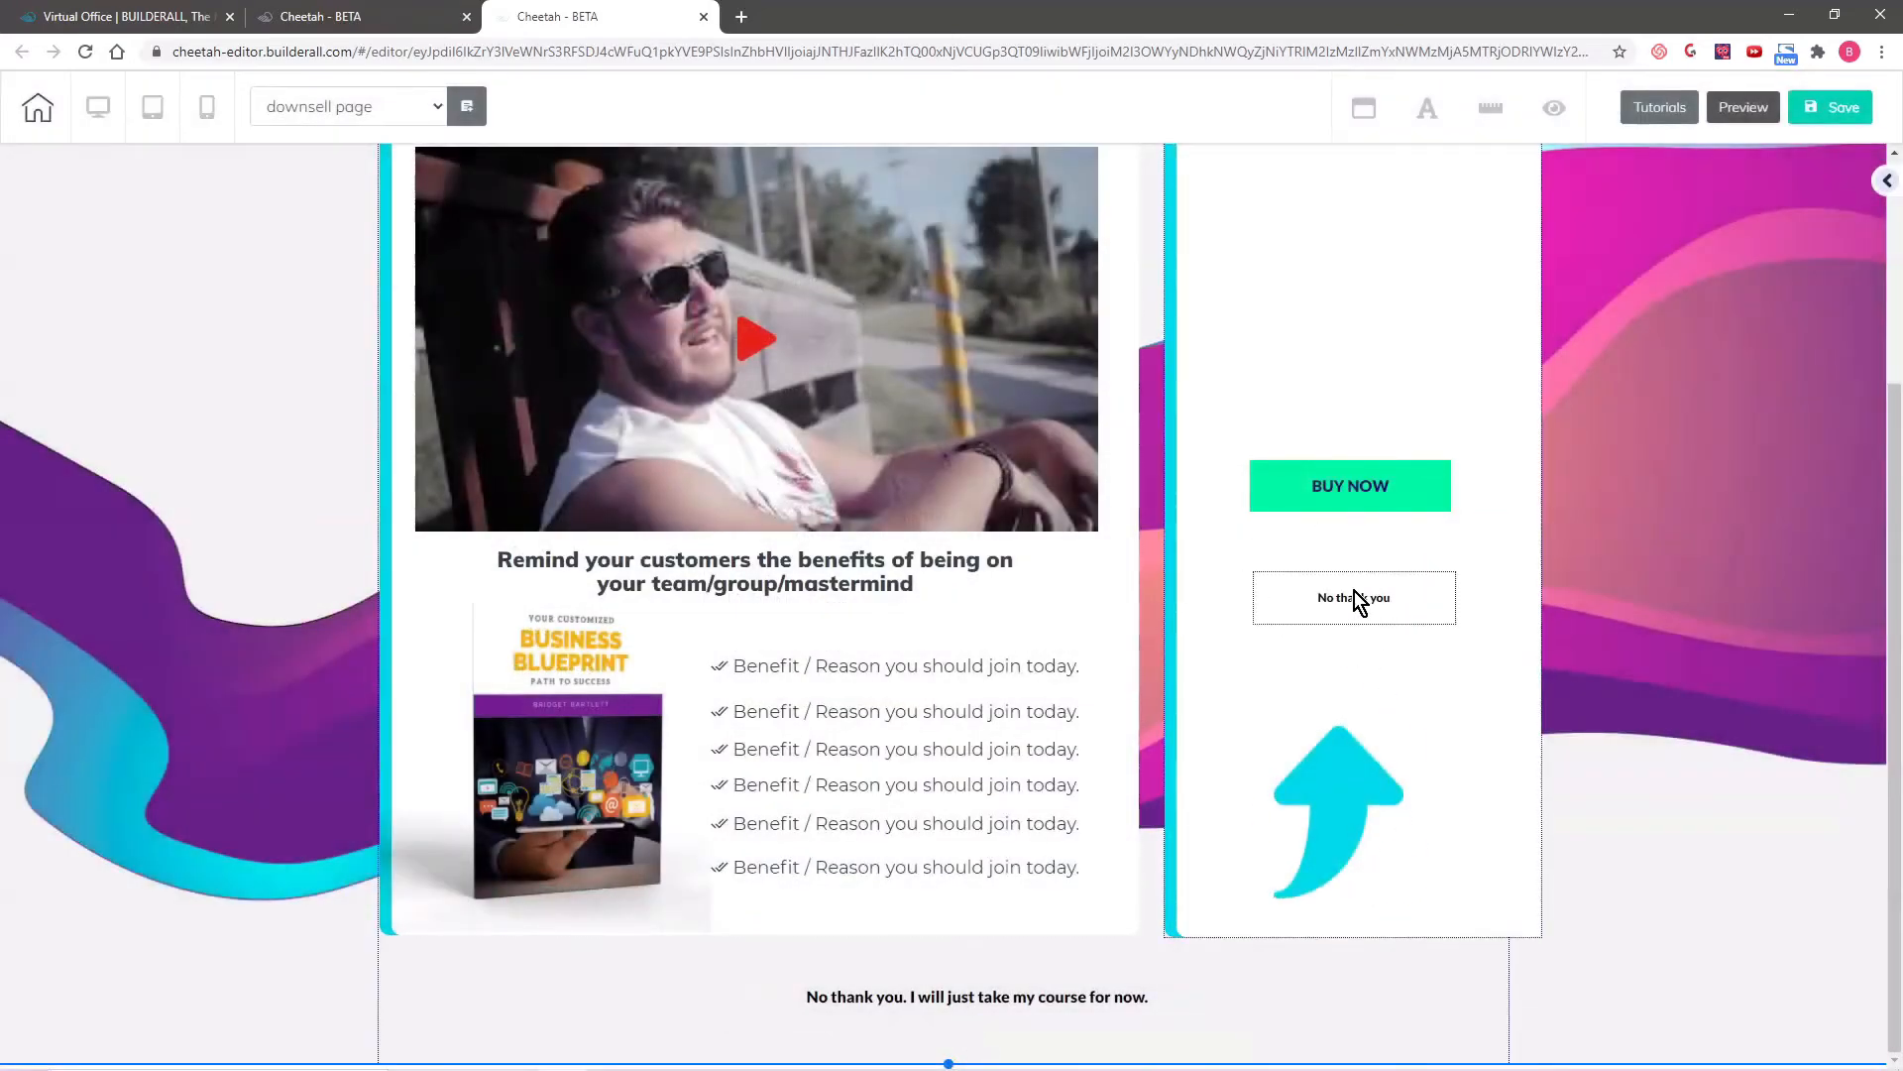
{"action": "left_click", "coordinate": [1354, 593]}
{"action": "left_click", "coordinate": [1427, 557]}
{"action": "left_click", "coordinate": [1037, 592]}
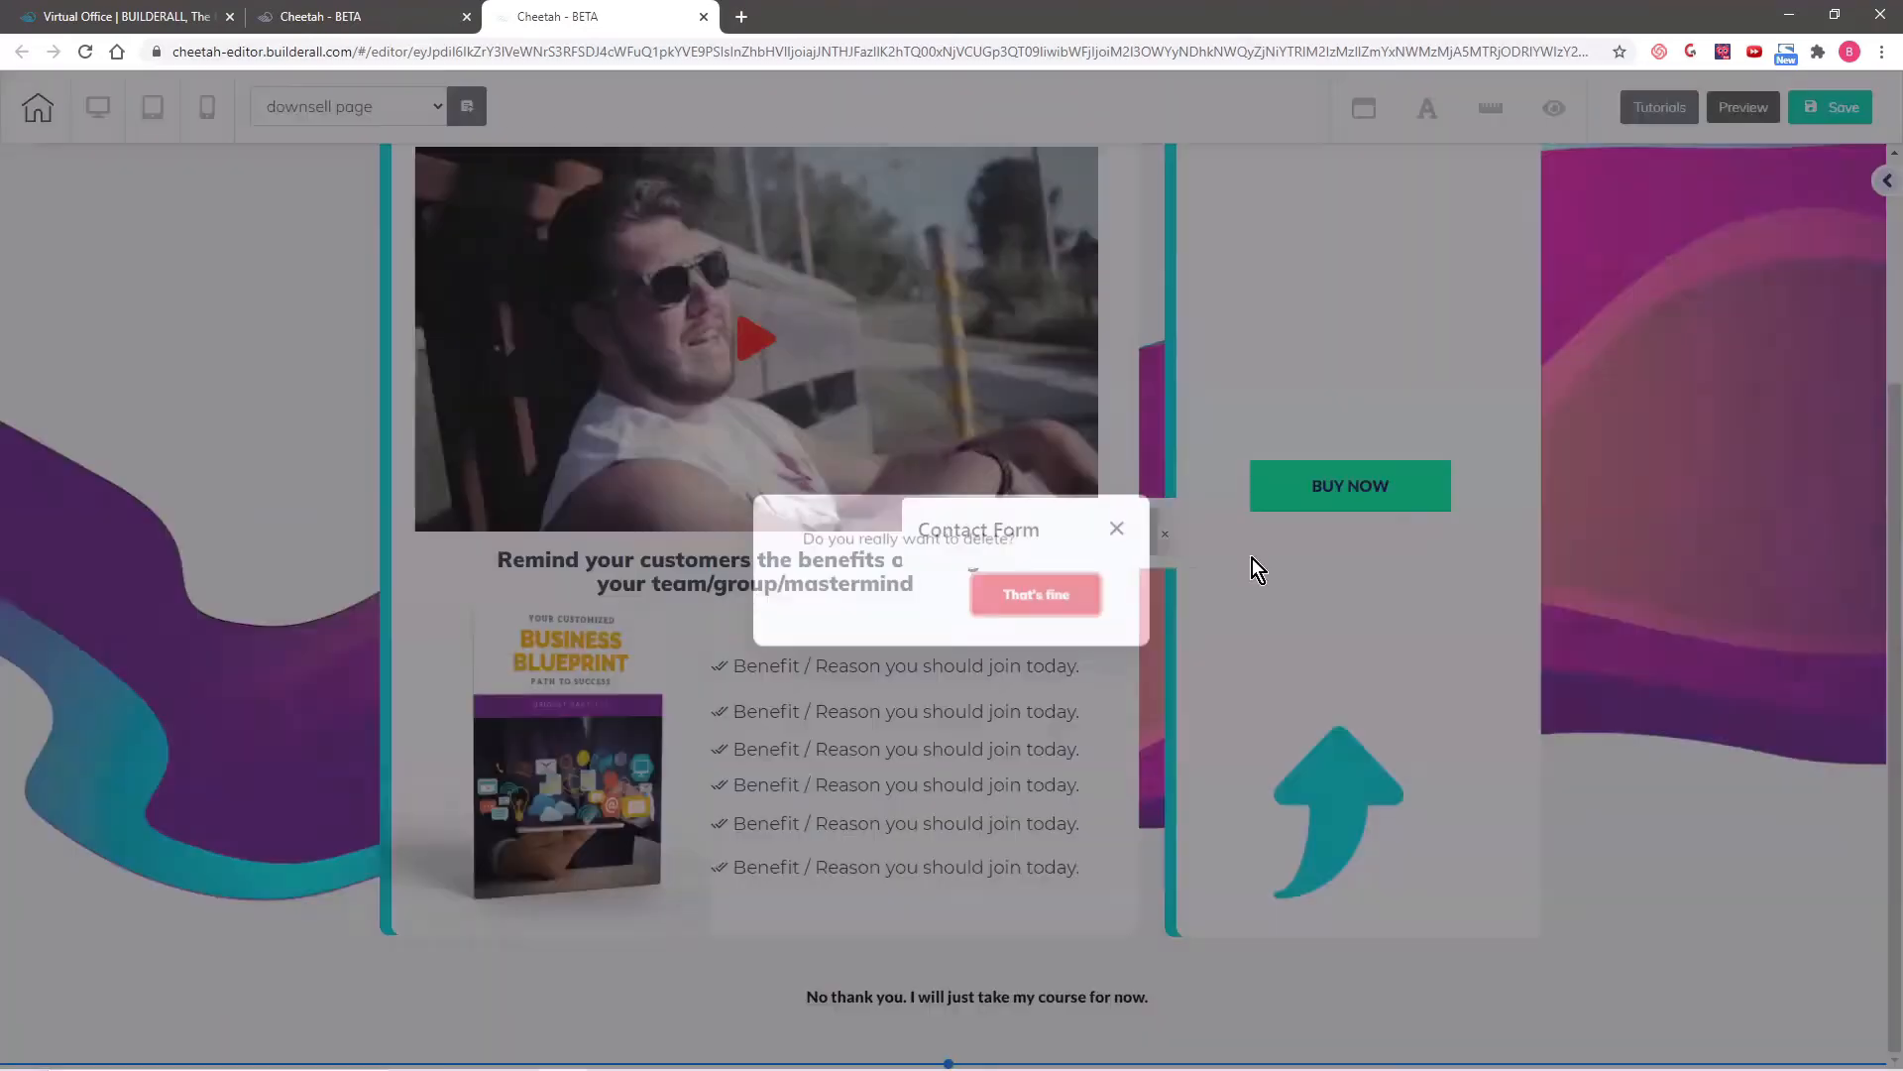
- Move the BUY NOW button down to just above the arrow and link it to the Supercheckout product "Downsell Product"
{"action": "left_click_drag", "start_coordinate": [1384, 490], "coordinate": [1358, 616]}
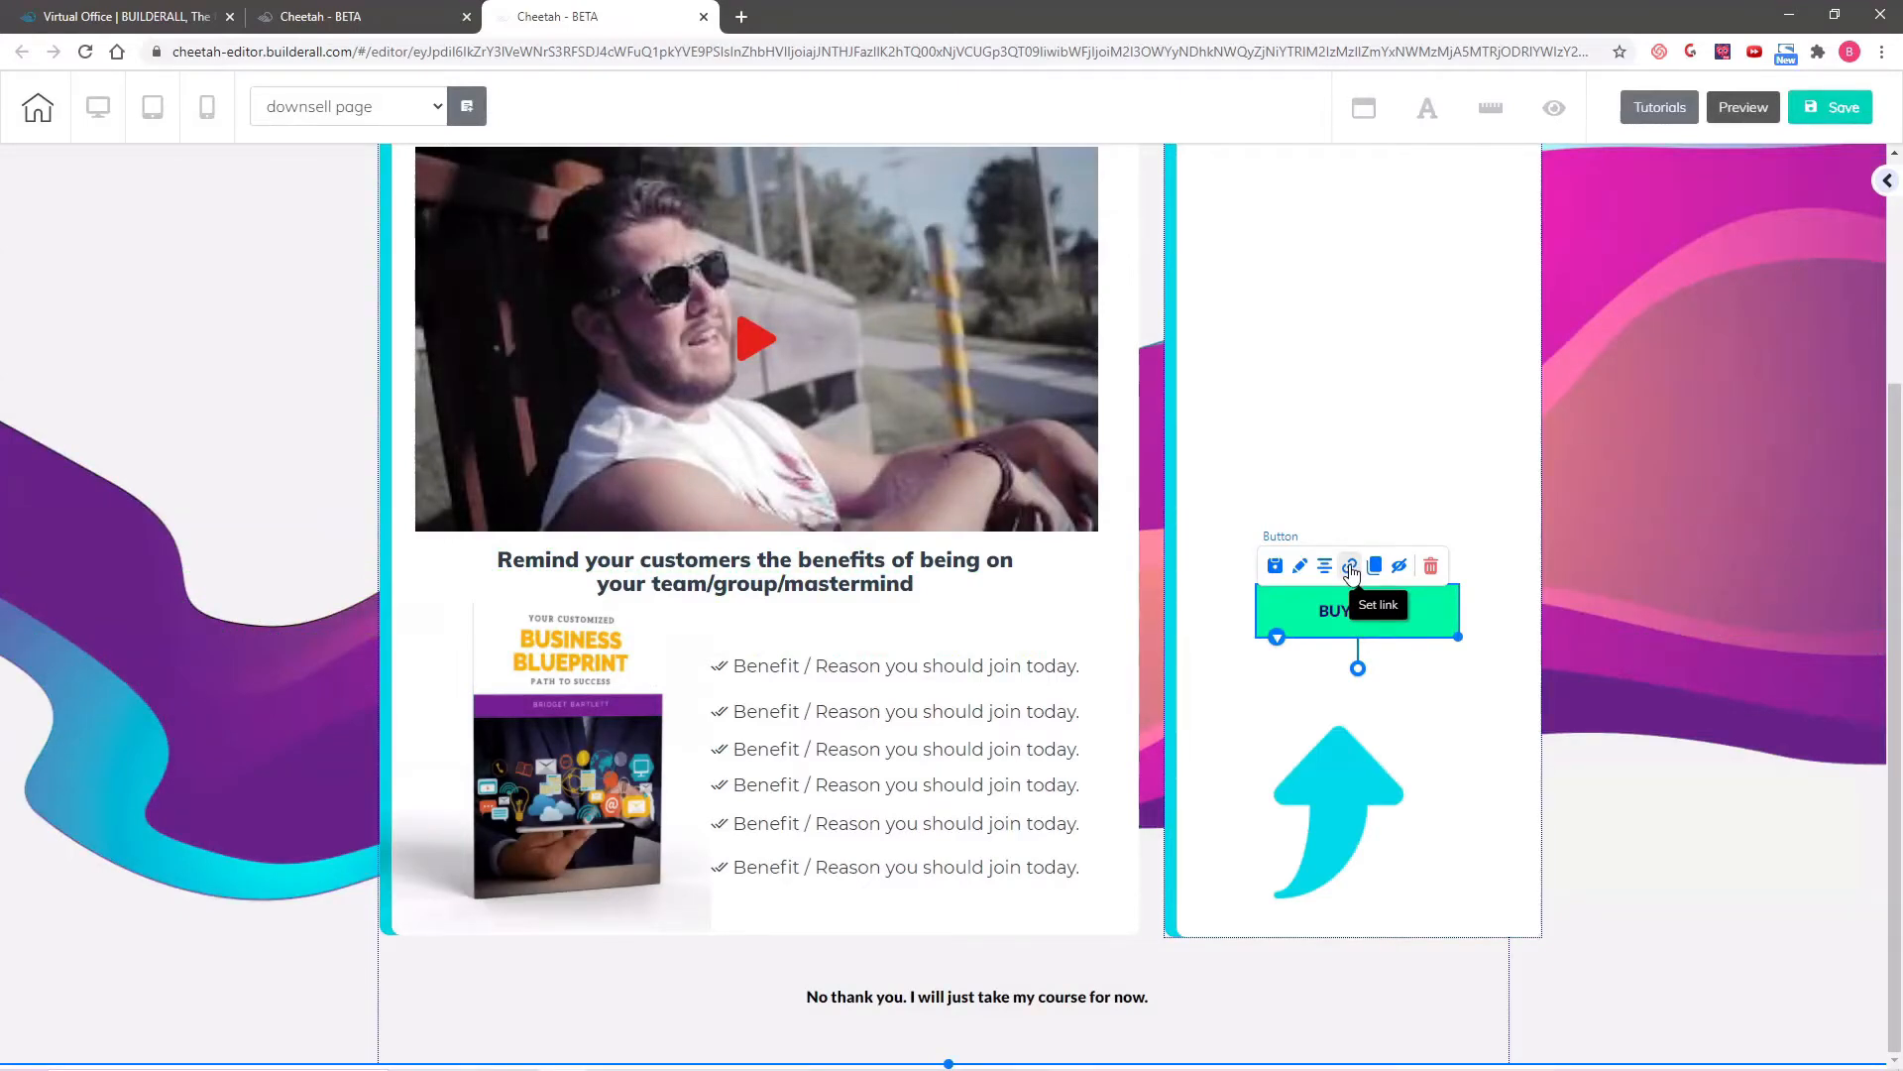
{"action": "left_click", "coordinate": [1351, 569]}
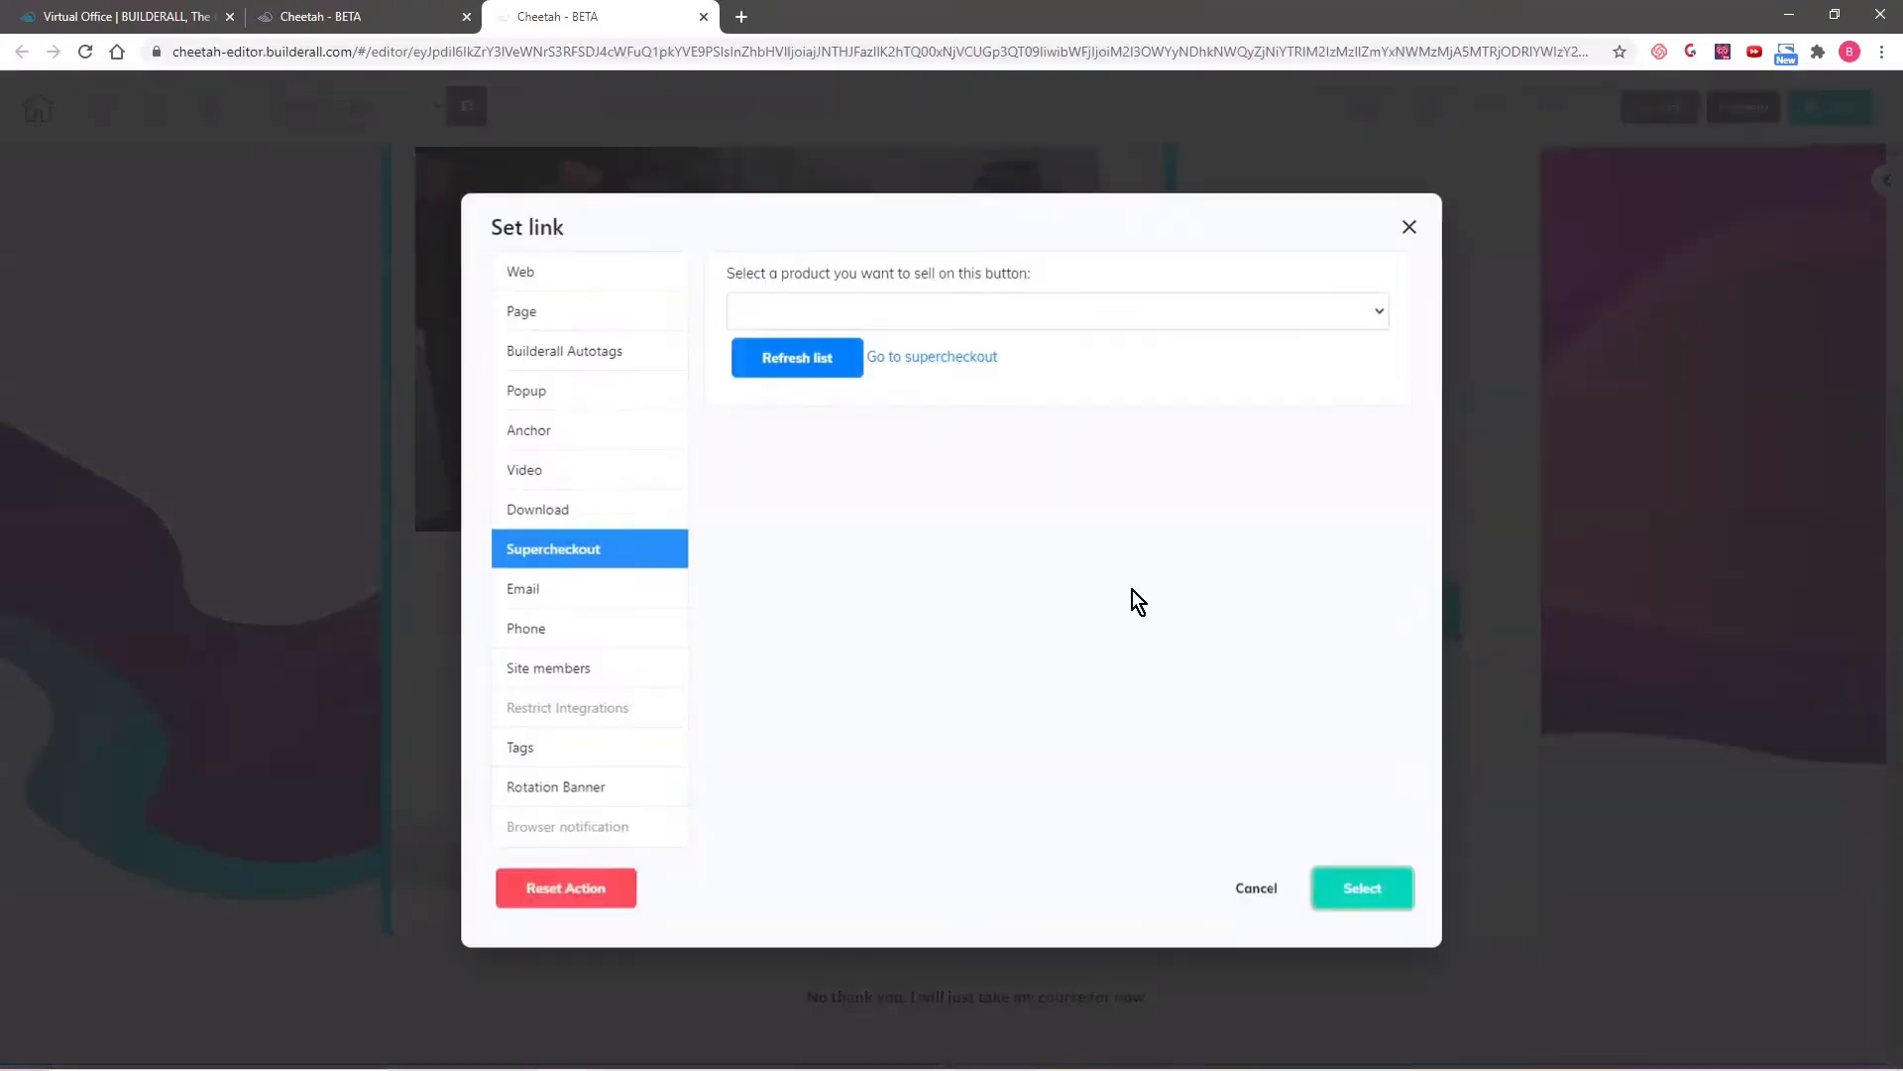
{"action": "left_click", "coordinate": [1028, 308]}
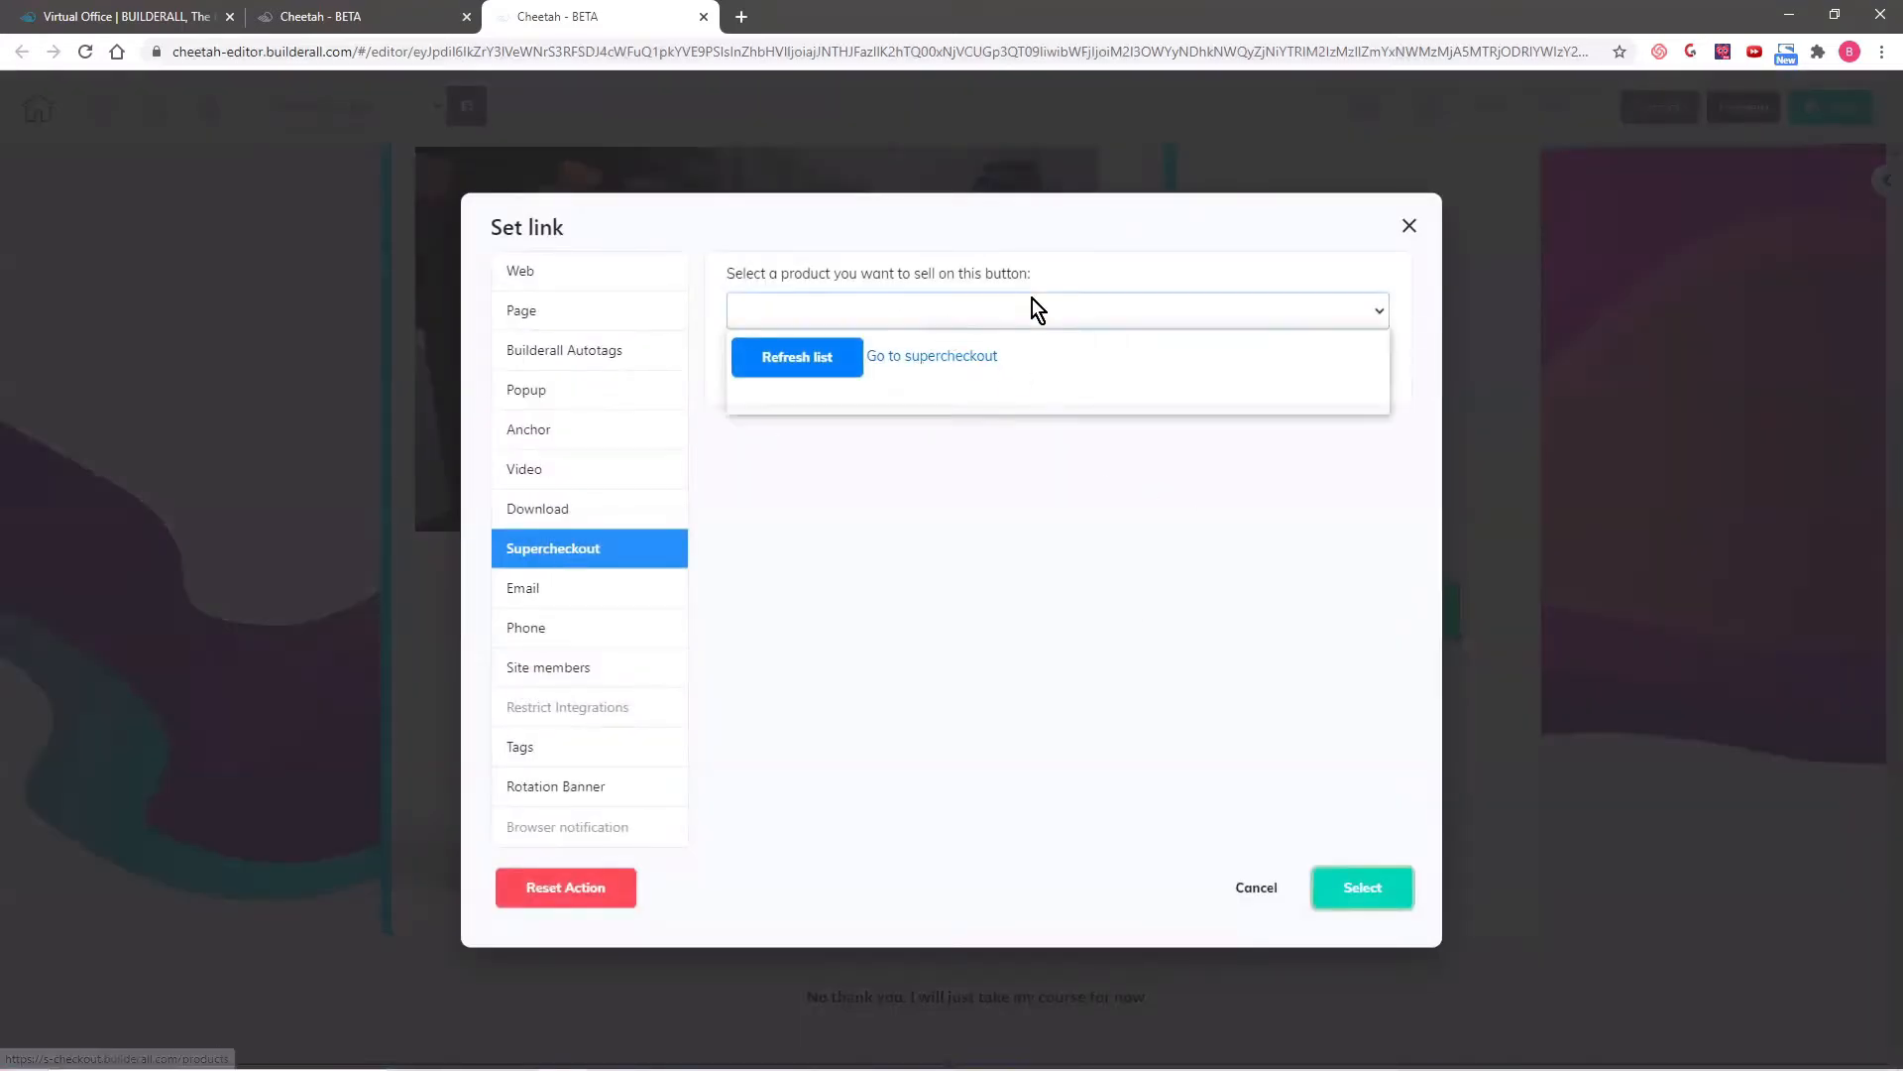
{"action": "left_click", "coordinate": [871, 381]}
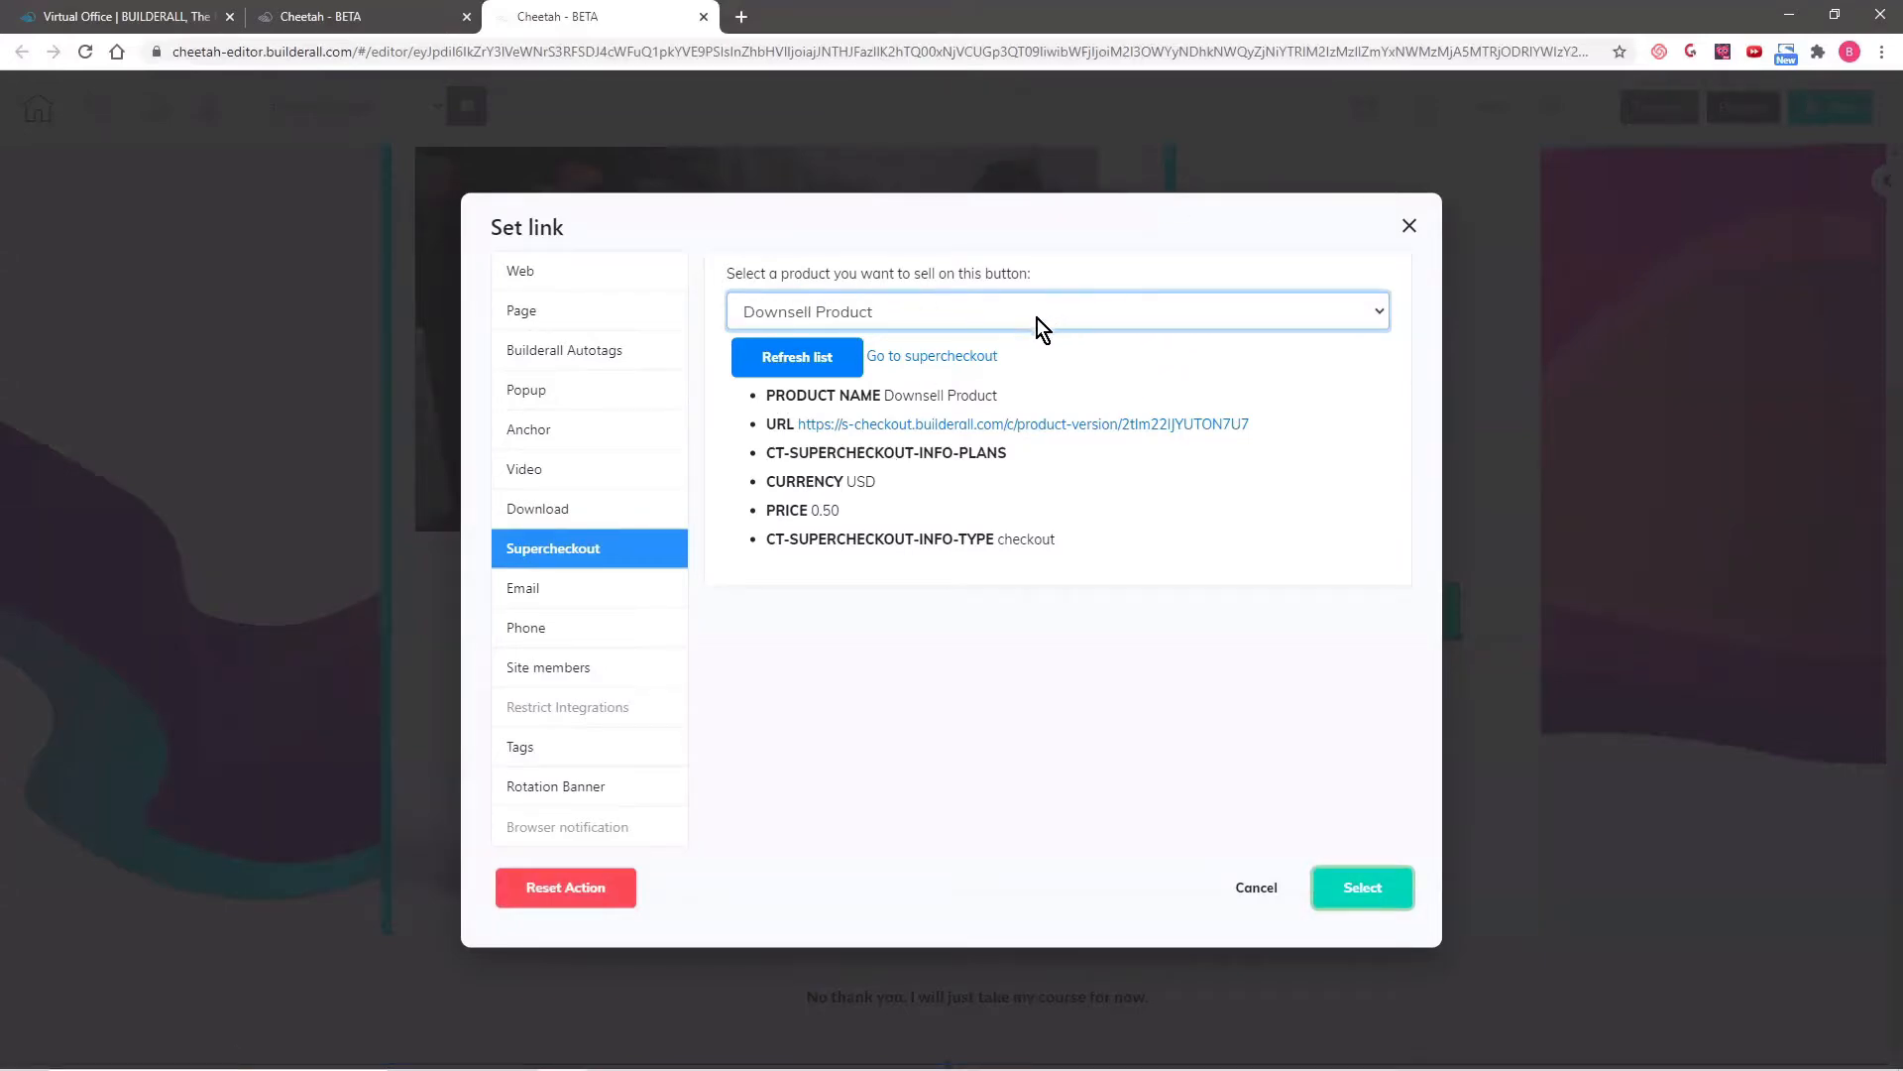
{"action": "left_click", "coordinate": [1363, 889]}
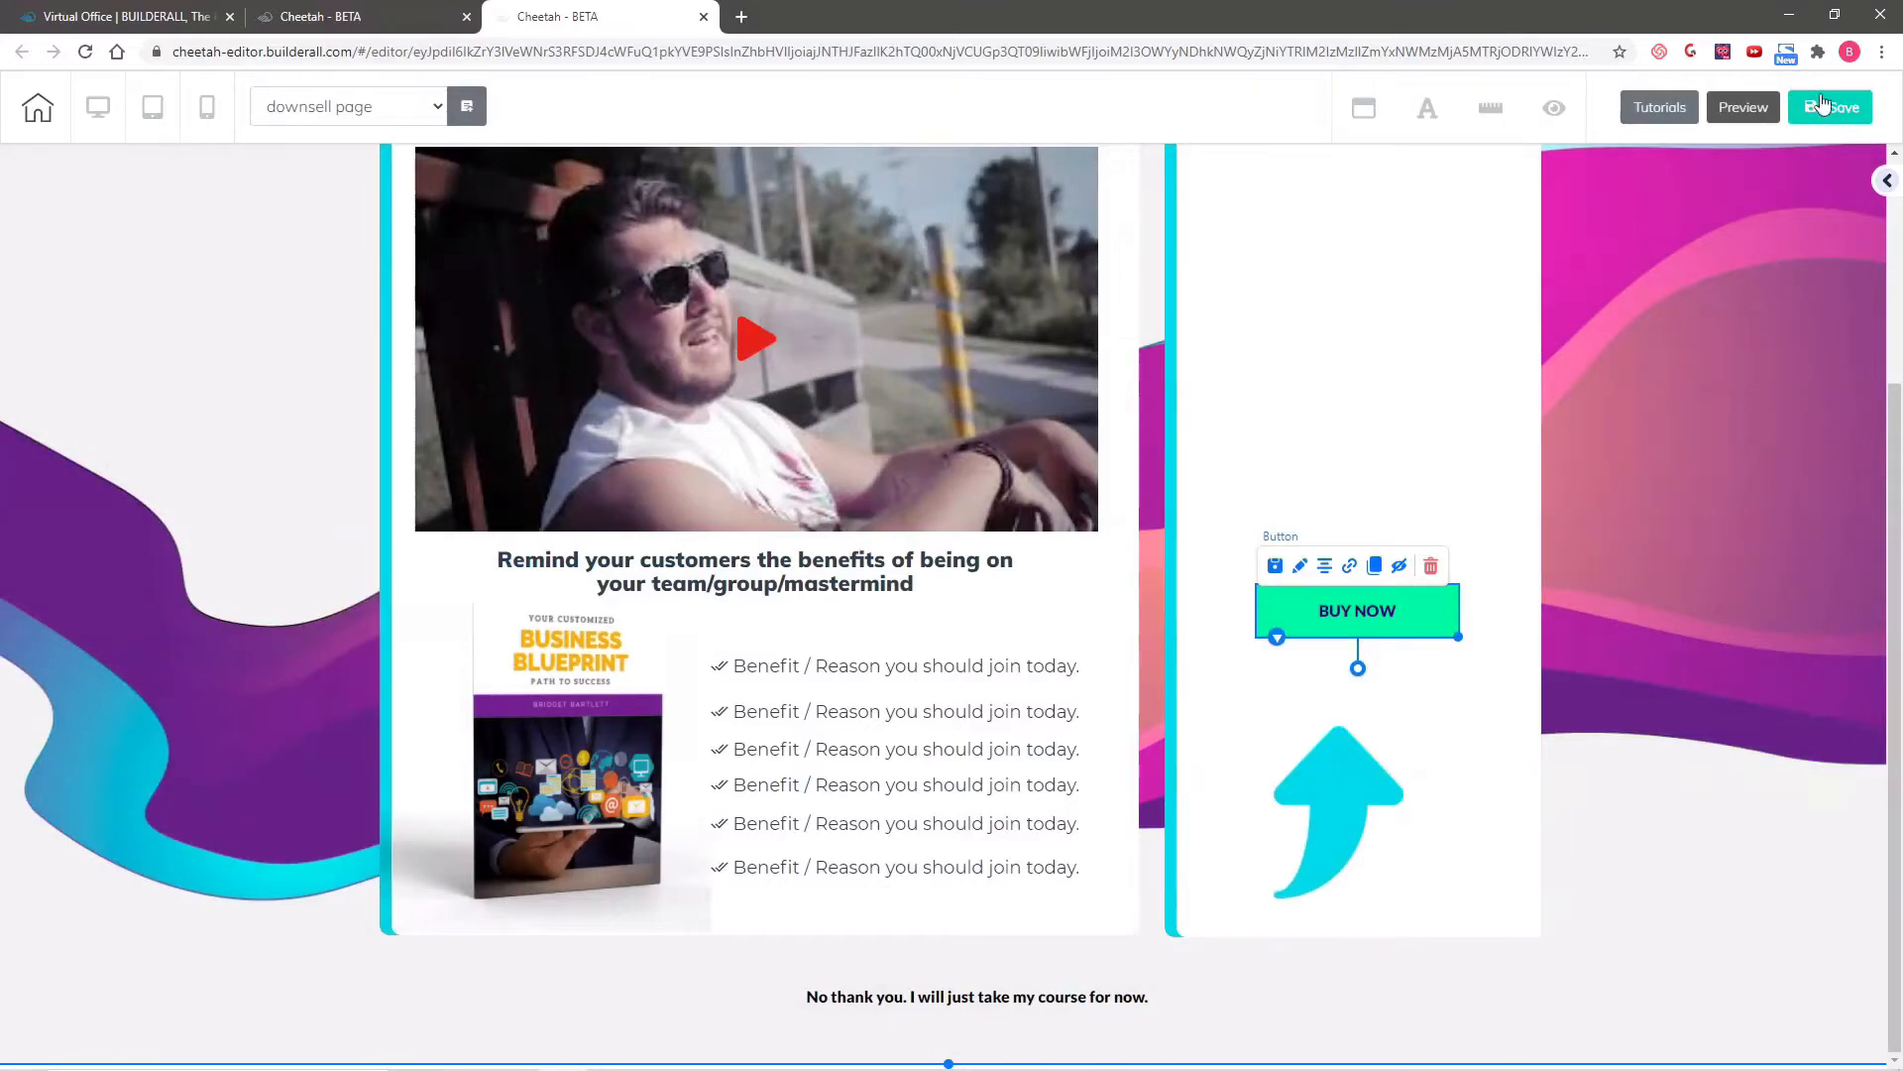
- Save the downsell page
{"action": "left_click", "coordinate": [1832, 107]}
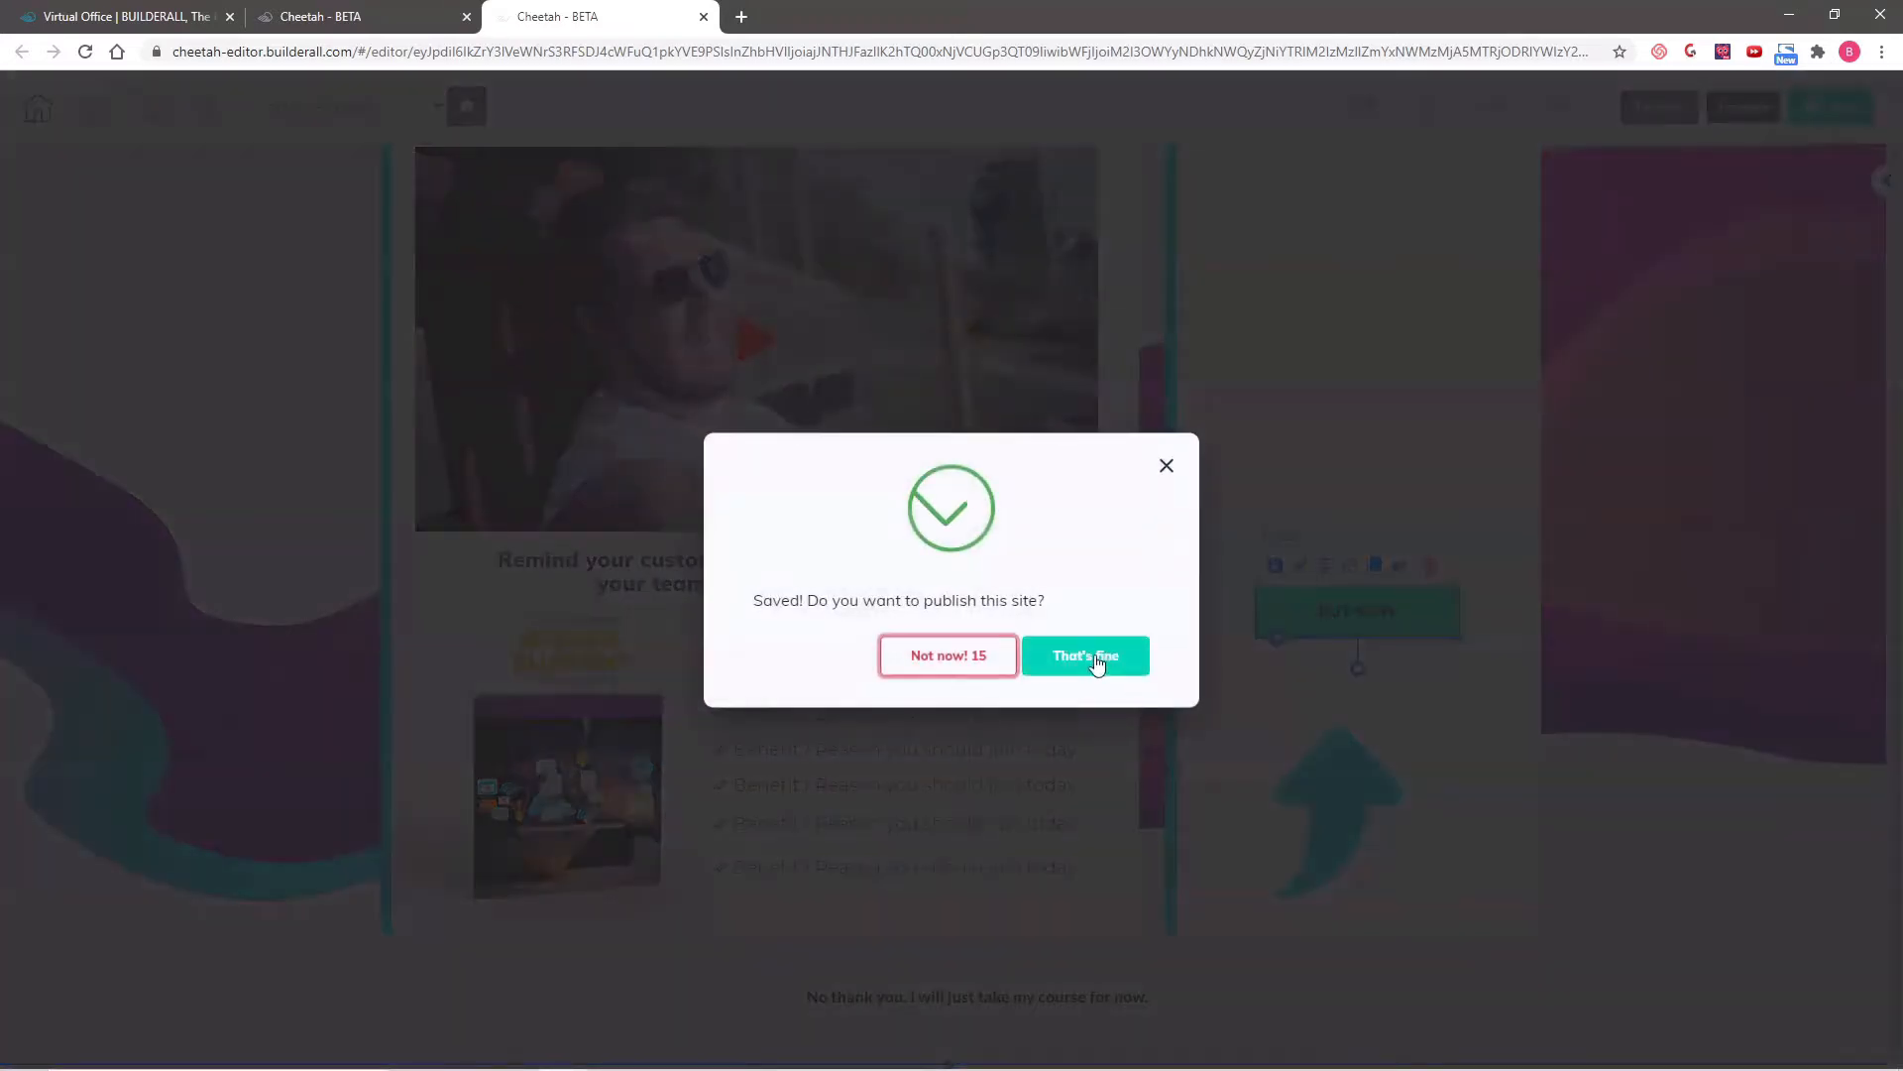
{"action": "left_click", "coordinate": [1095, 658]}
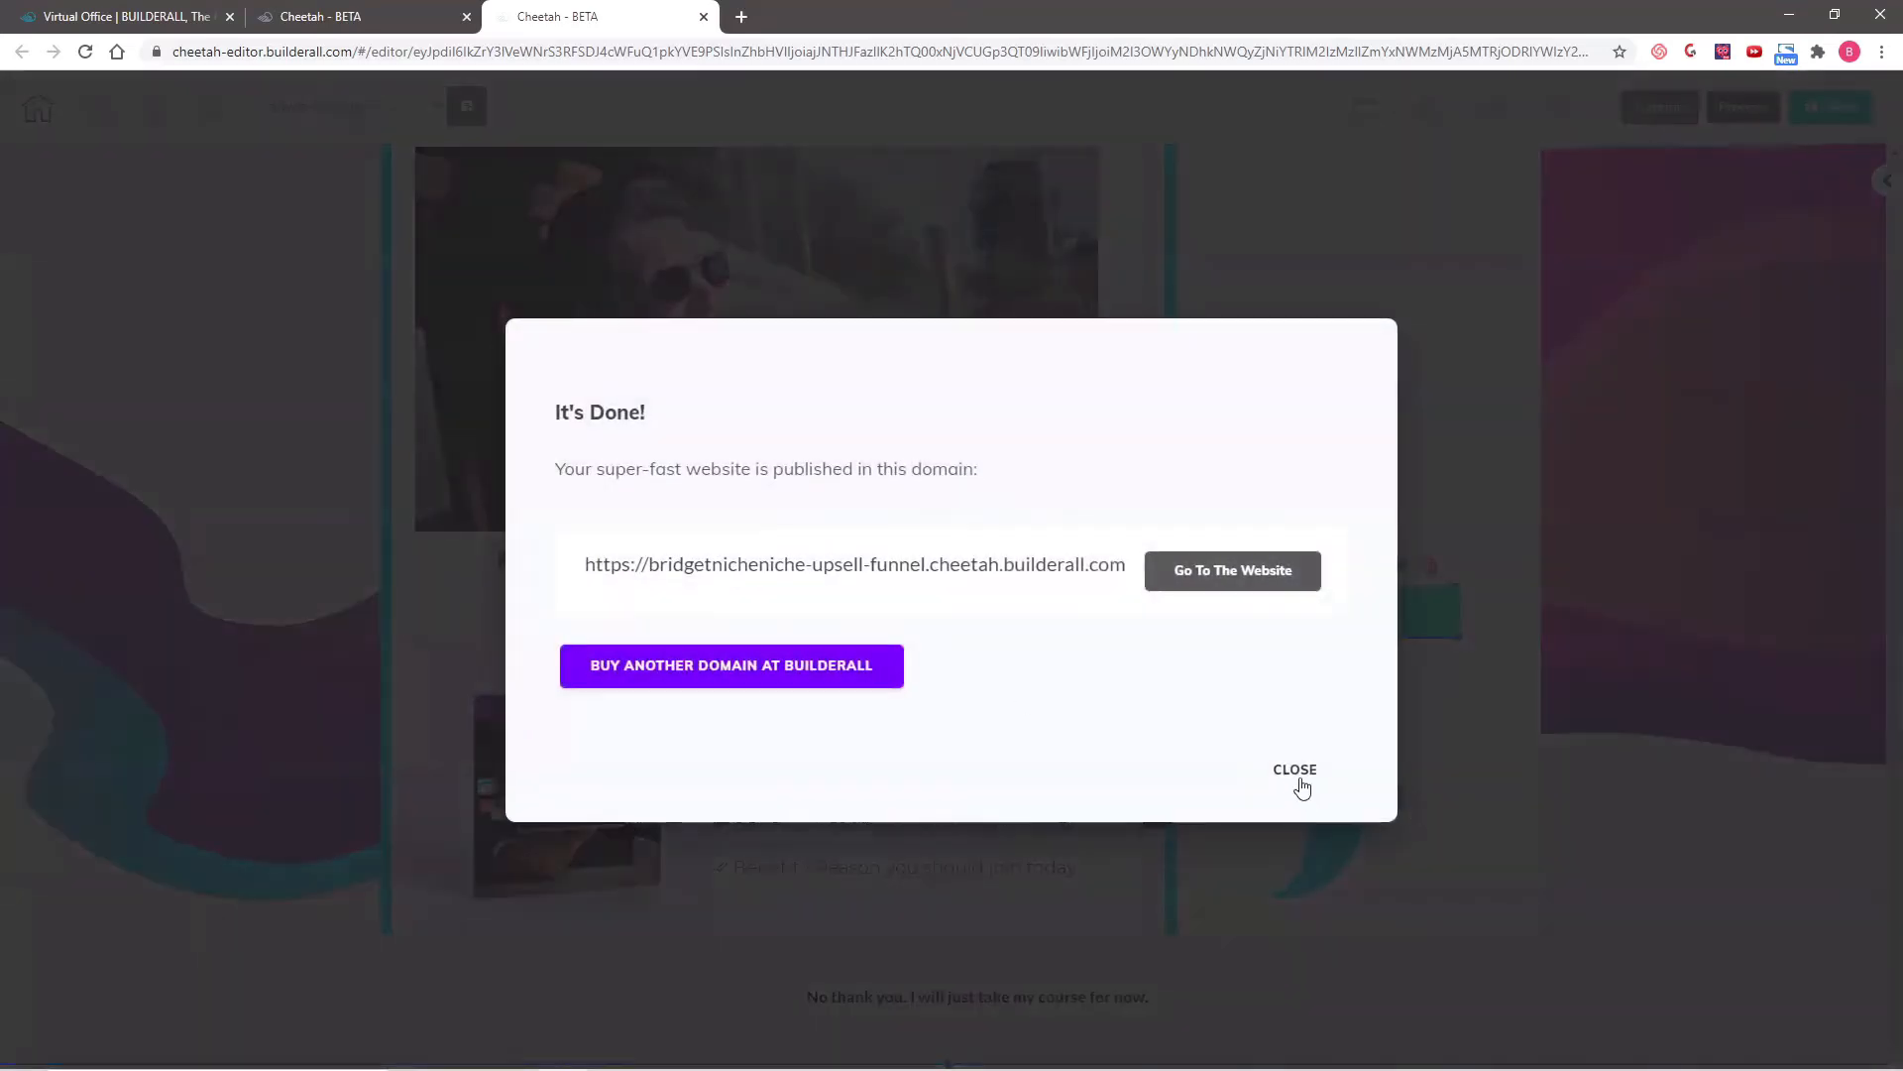
{"action": "left_click", "coordinate": [1295, 770]}
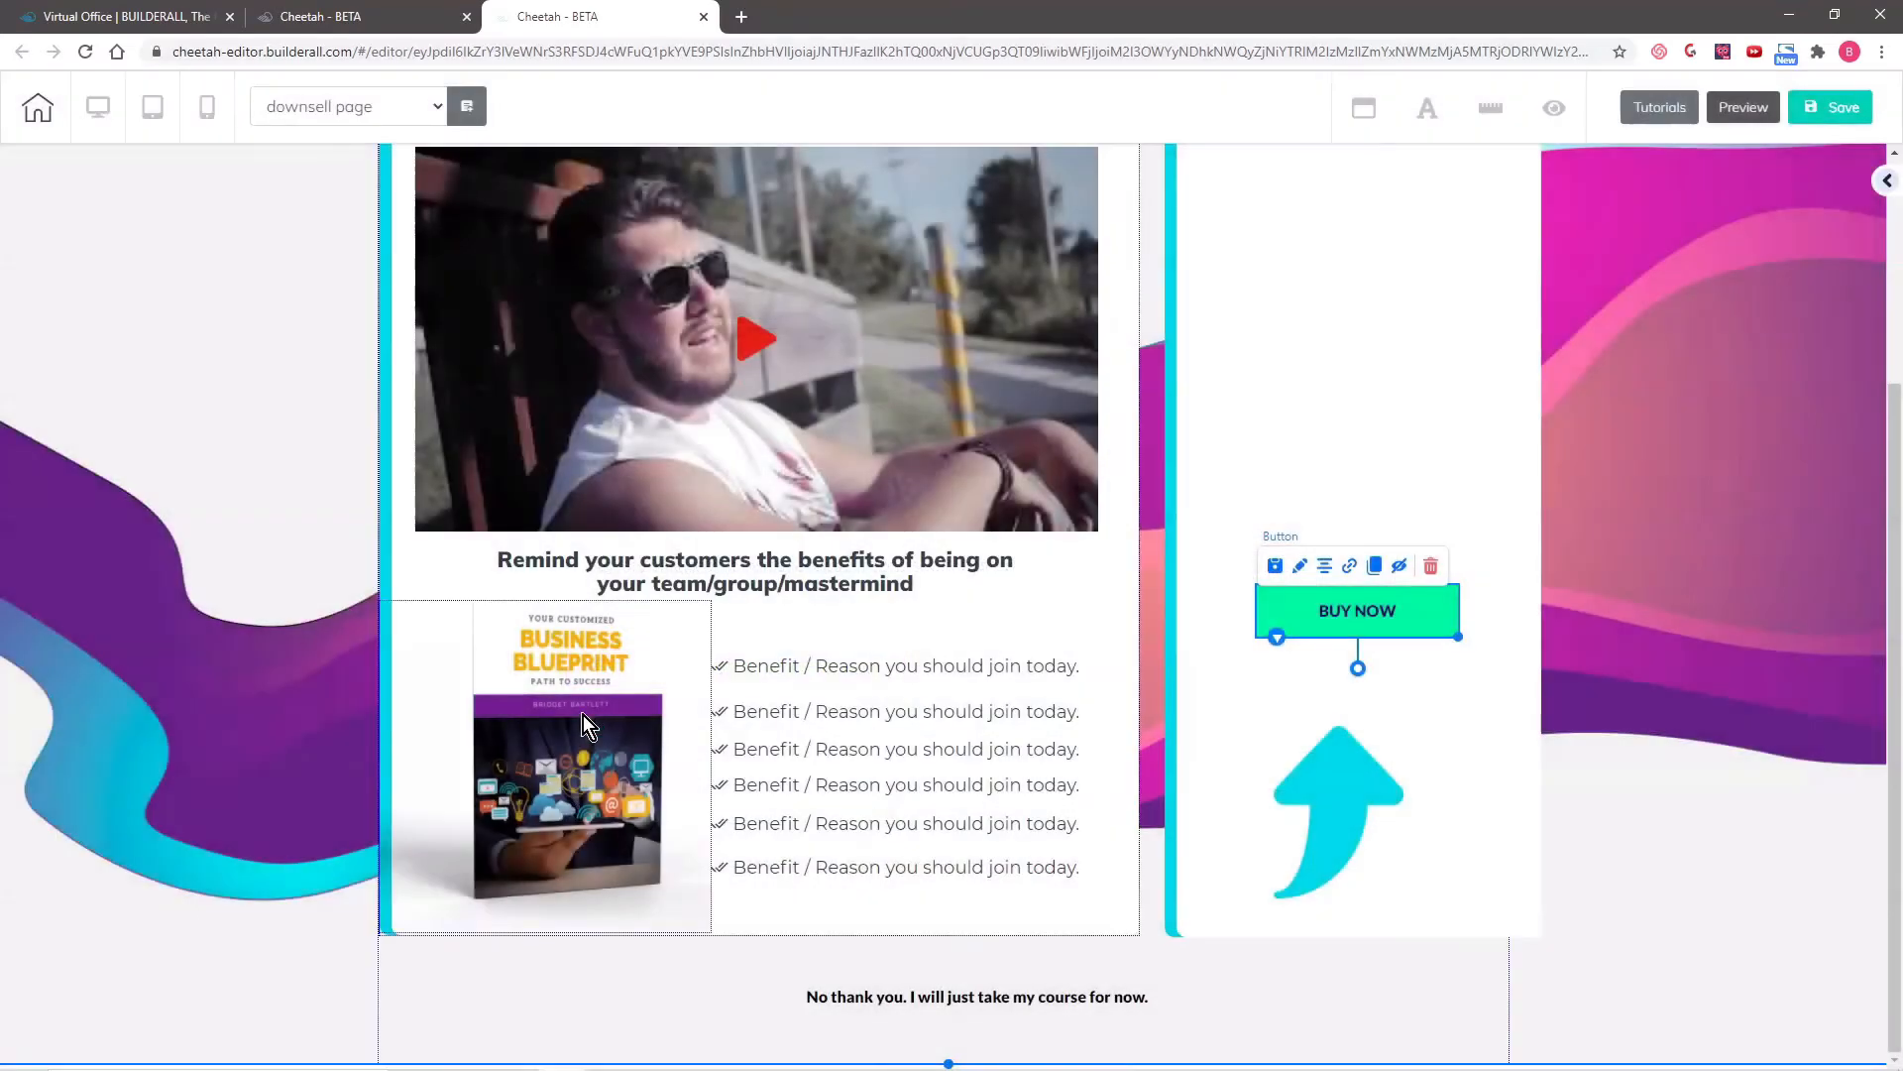
- Replace the Business Blueprint book image with the "group meeting" image and center it beside the benefits list
{"action": "left_click", "coordinate": [571, 708]}
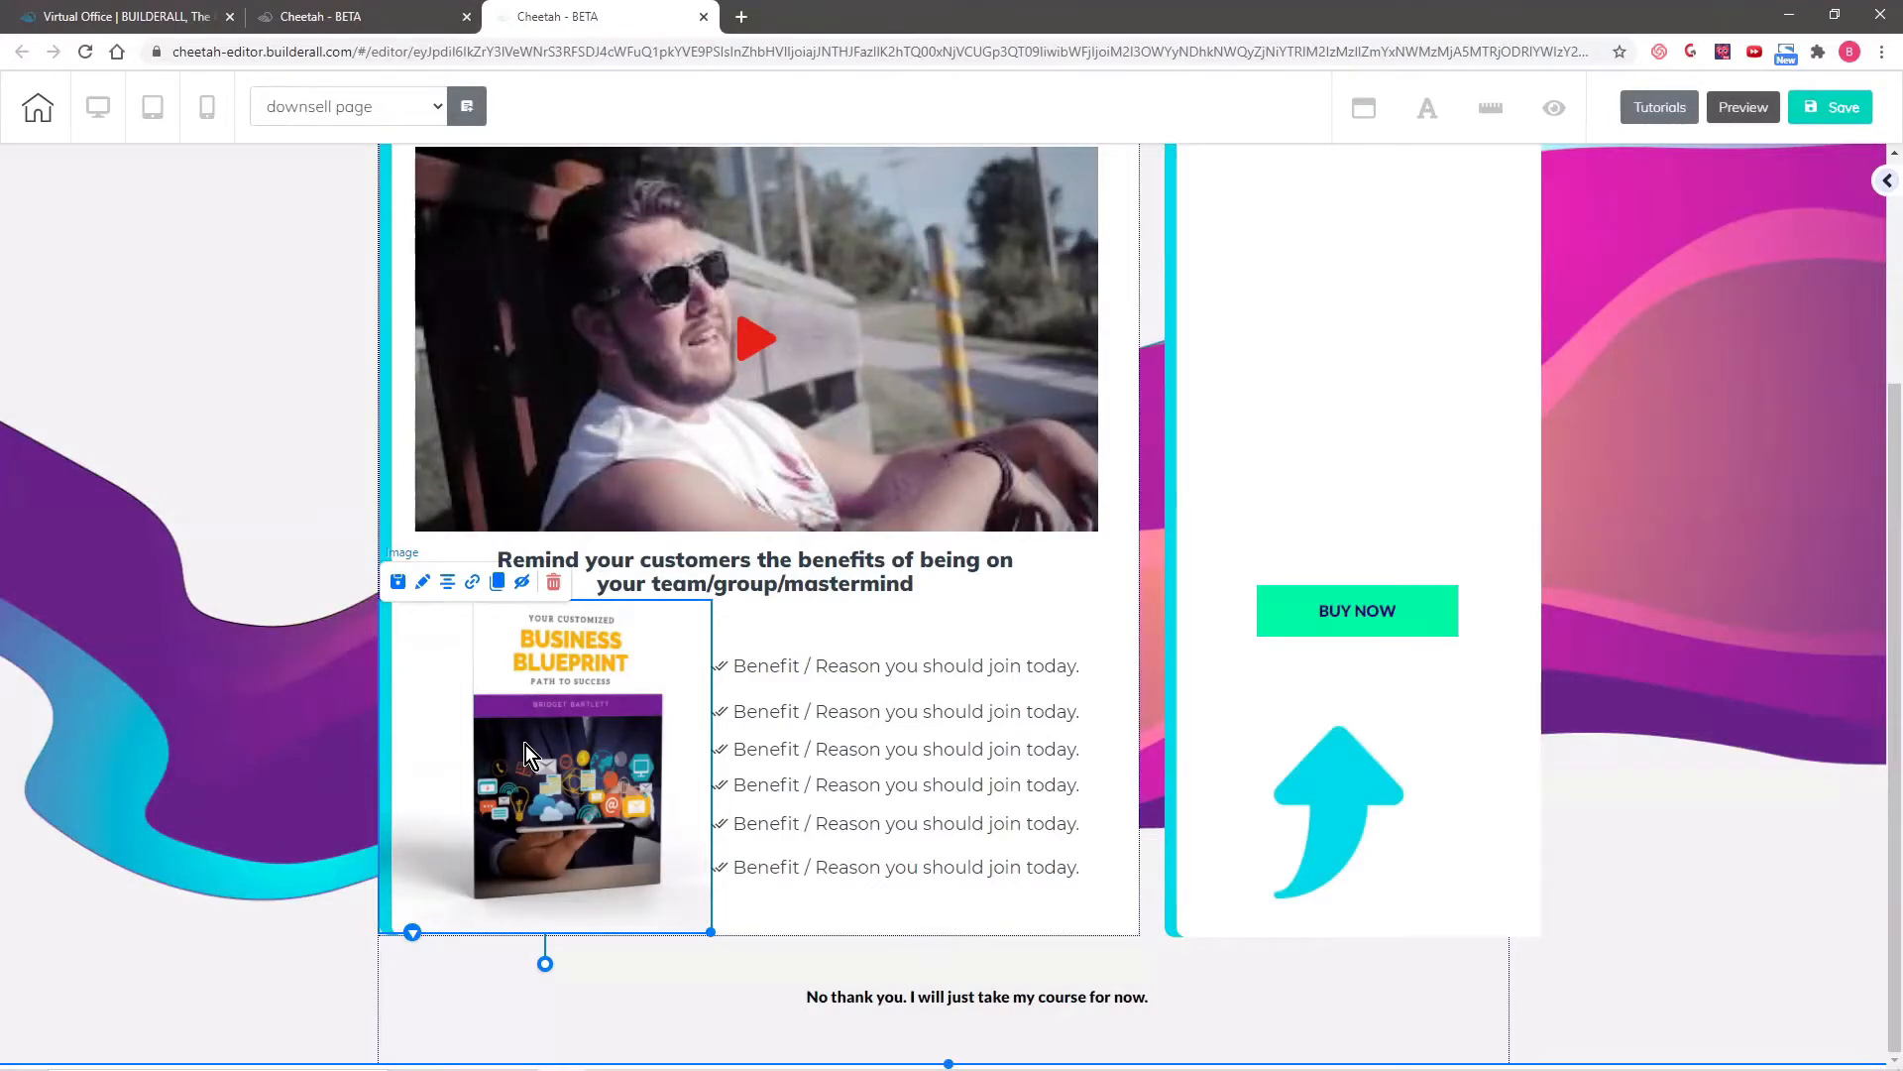
{"action": "left_click", "coordinate": [422, 588]}
{"action": "mouse_move", "coordinate": [870, 671]}
{"action": "left_mouse_down"}
{"action": "mouse_move", "coordinate": [1607, 430]}
{"action": "mouse_move", "coordinate": [1721, 263]}
{"action": "left_mouse_up"}
{"action": "scroll", "coordinate": [1735, 474], "scroll_direction": "up", "scroll_amount": 5}
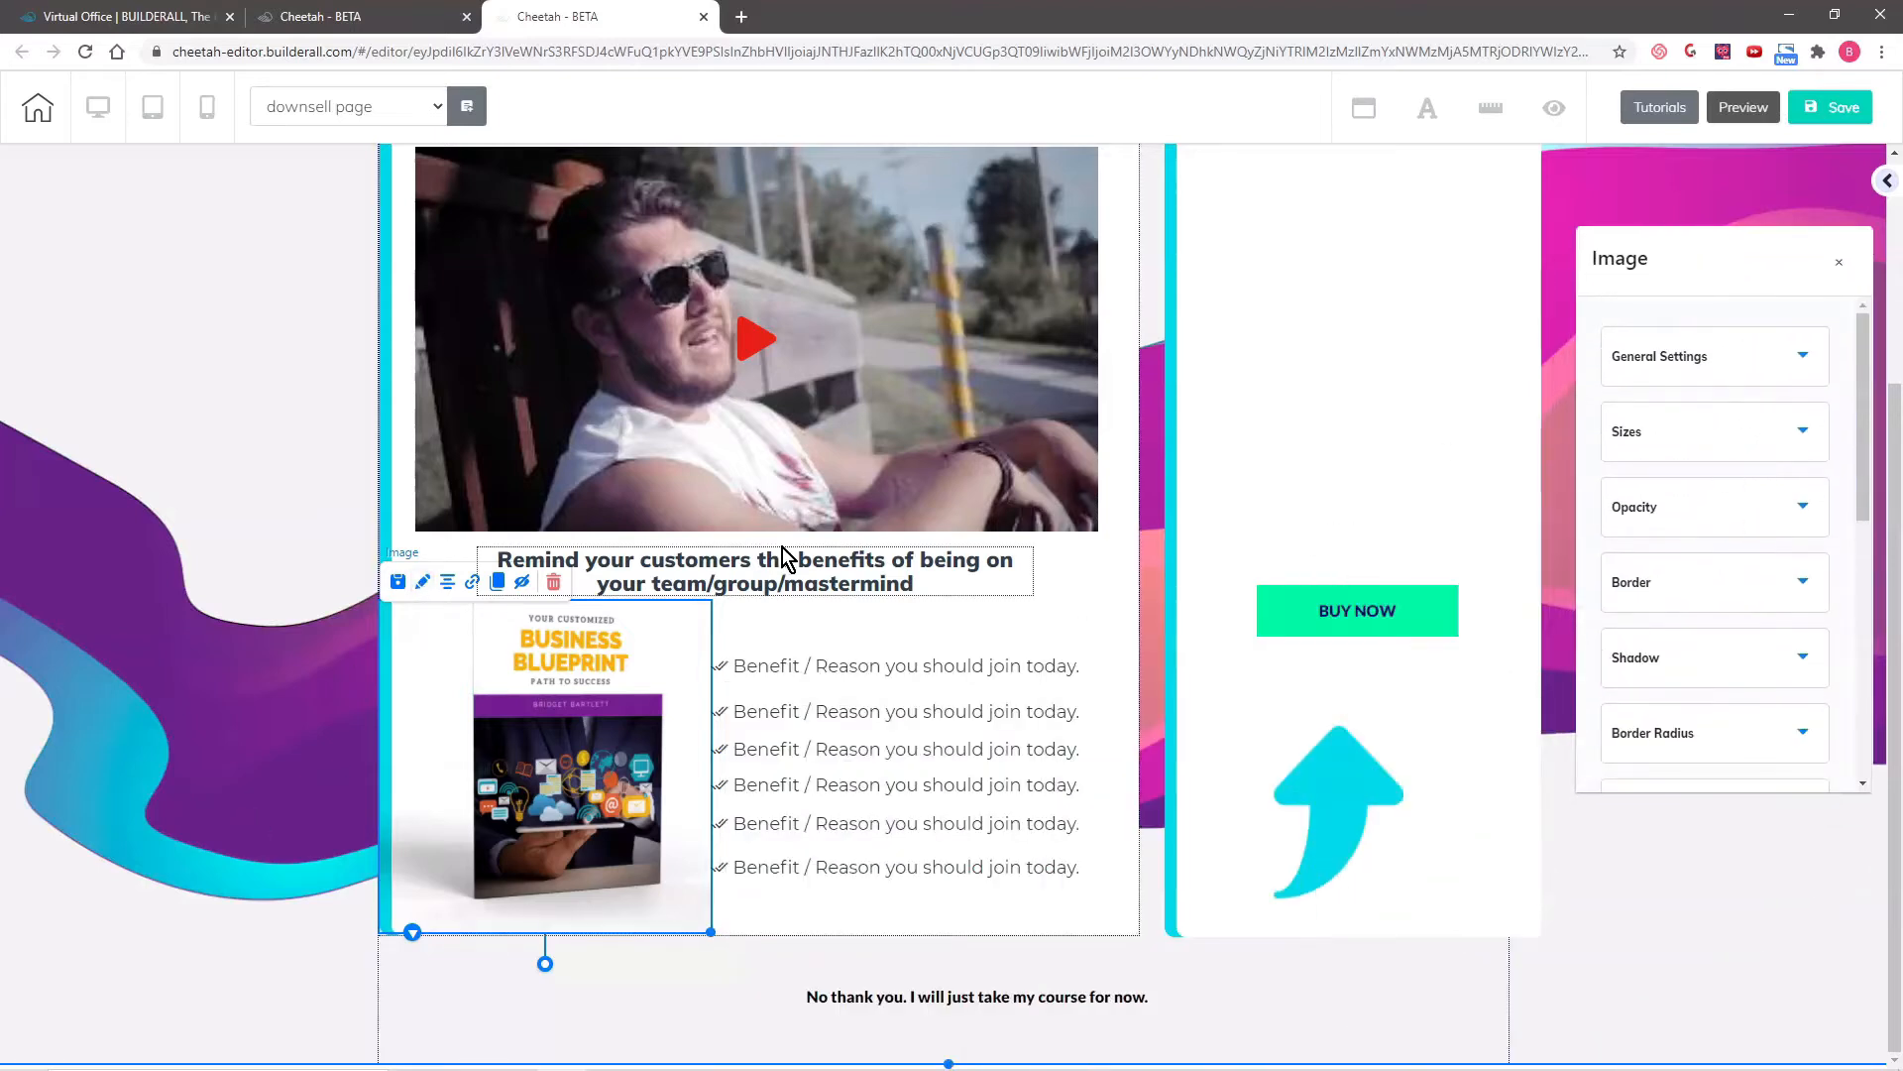
{"action": "left_click", "coordinate": [1700, 357]}
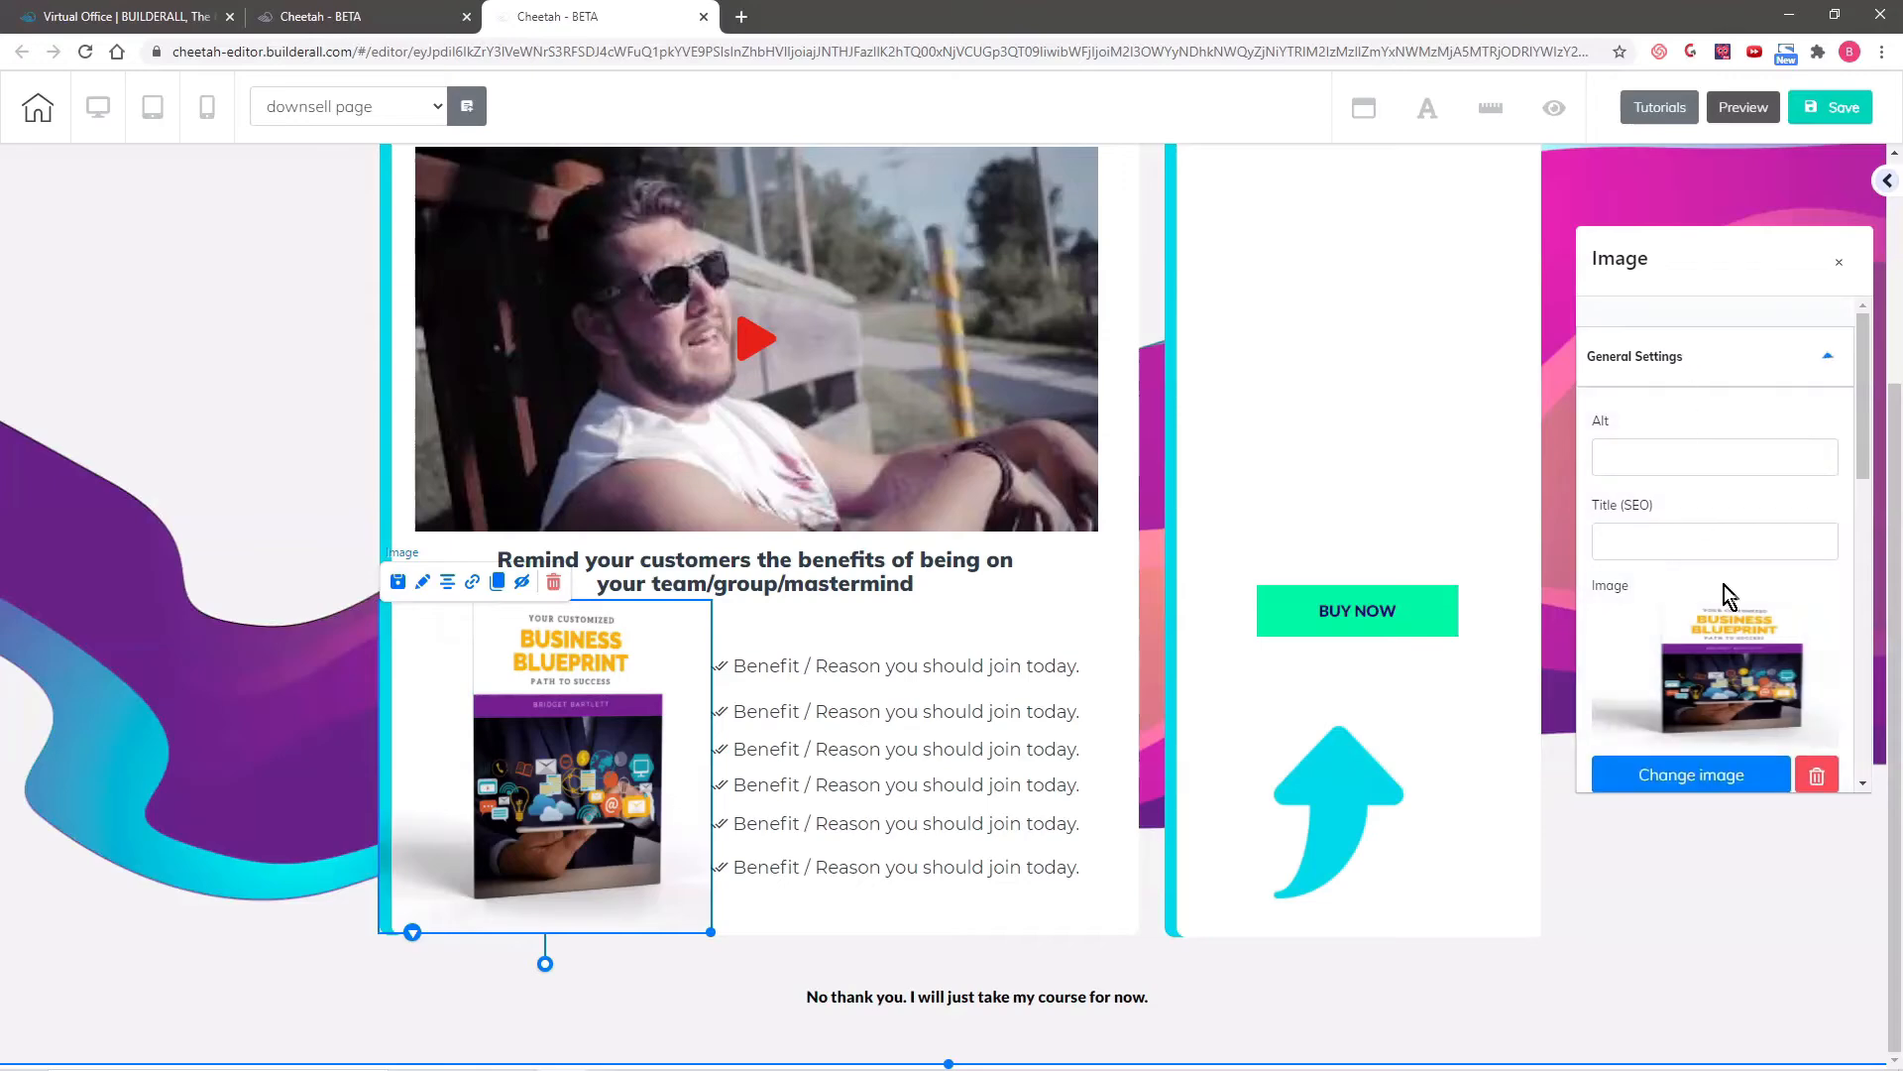
{"action": "left_click", "coordinate": [1697, 776]}
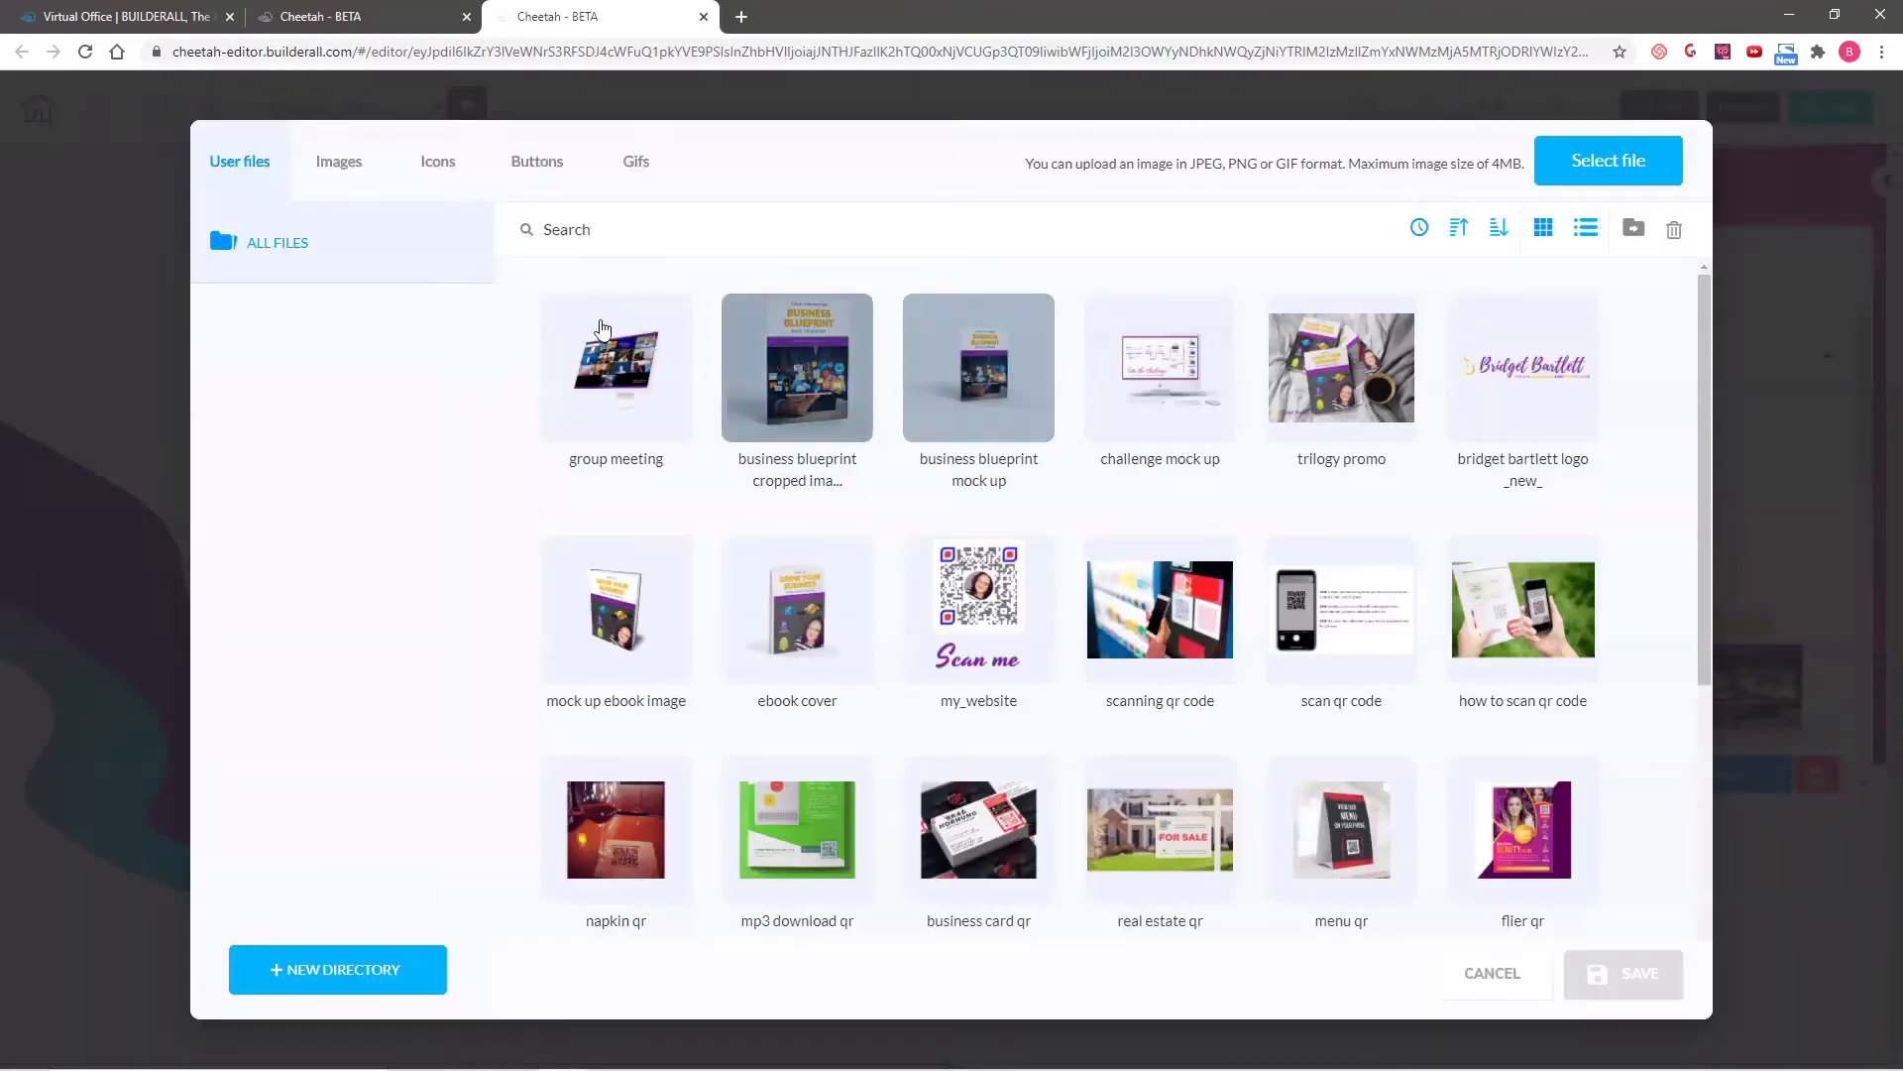
{"action": "left_click", "coordinate": [616, 367]}
{"action": "left_click", "coordinate": [1636, 972]}
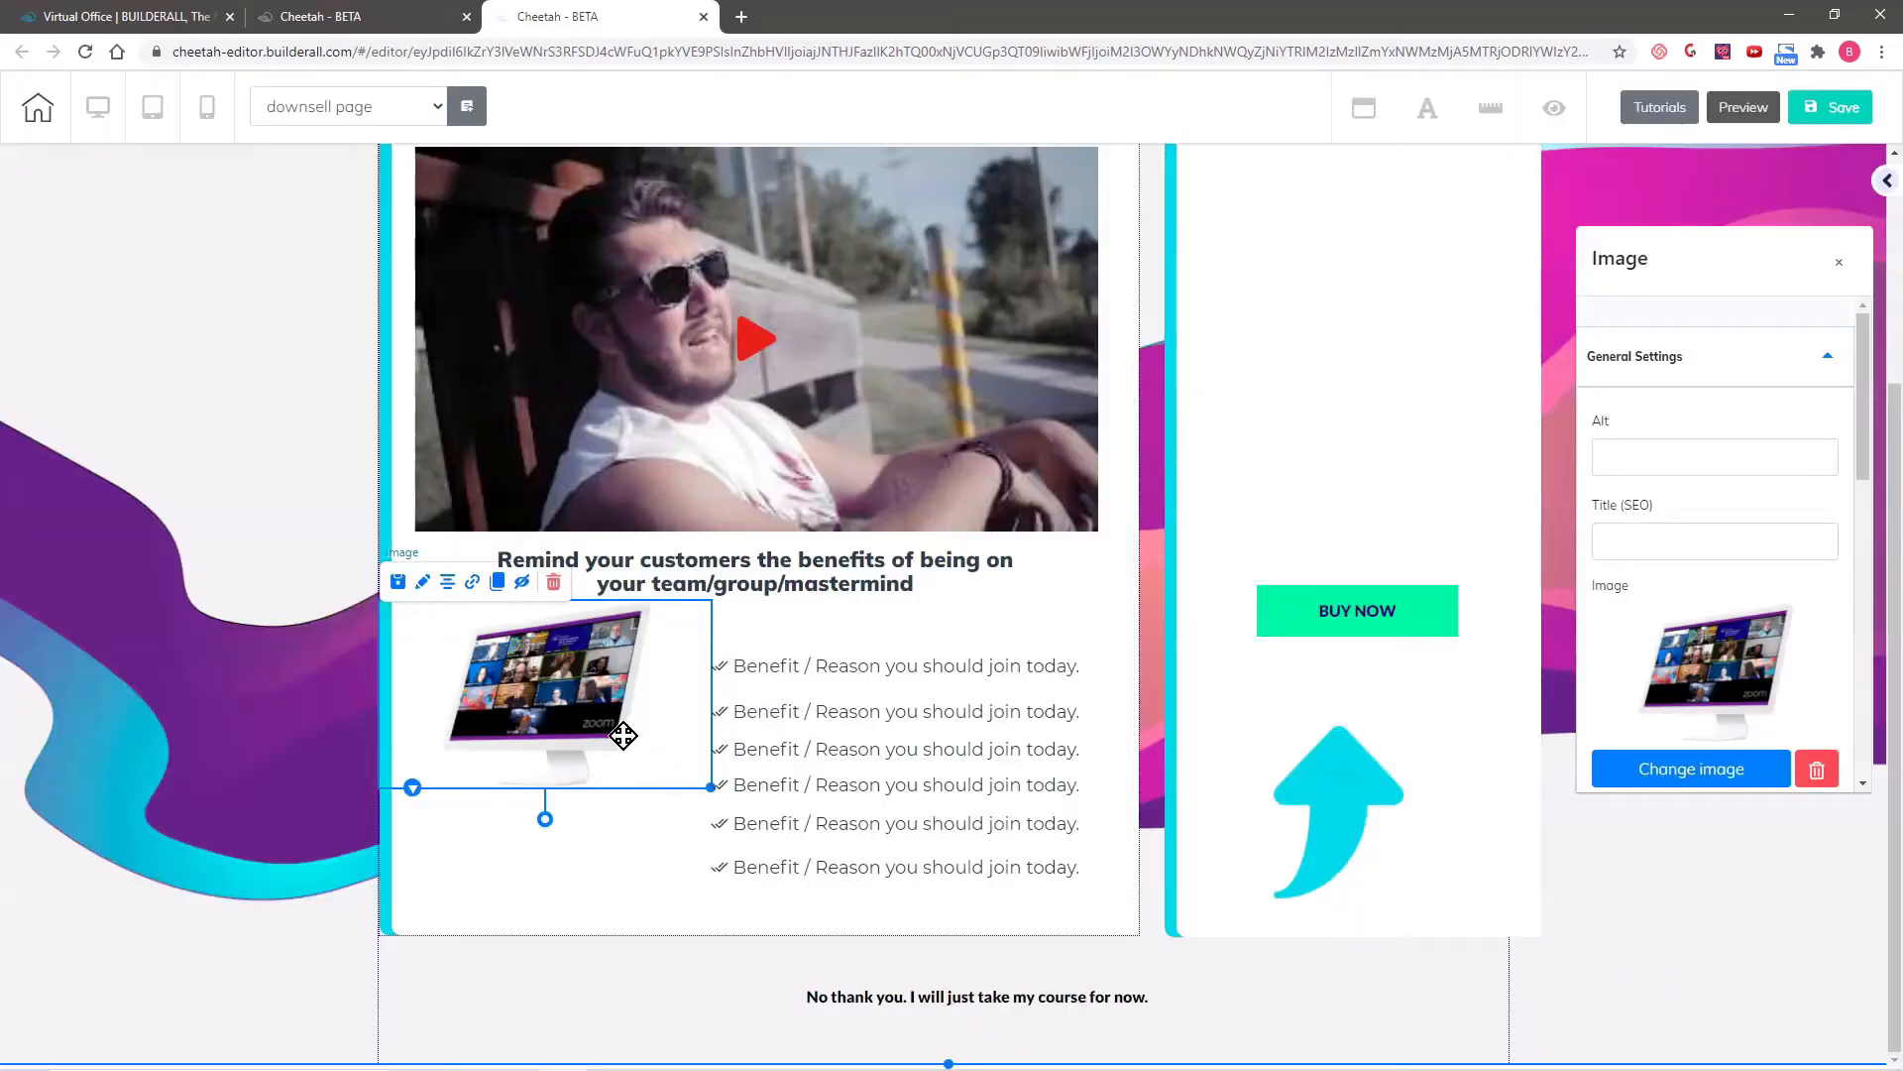
{"action": "left_click_drag", "start_coordinate": [624, 730], "coordinate": [556, 748]}
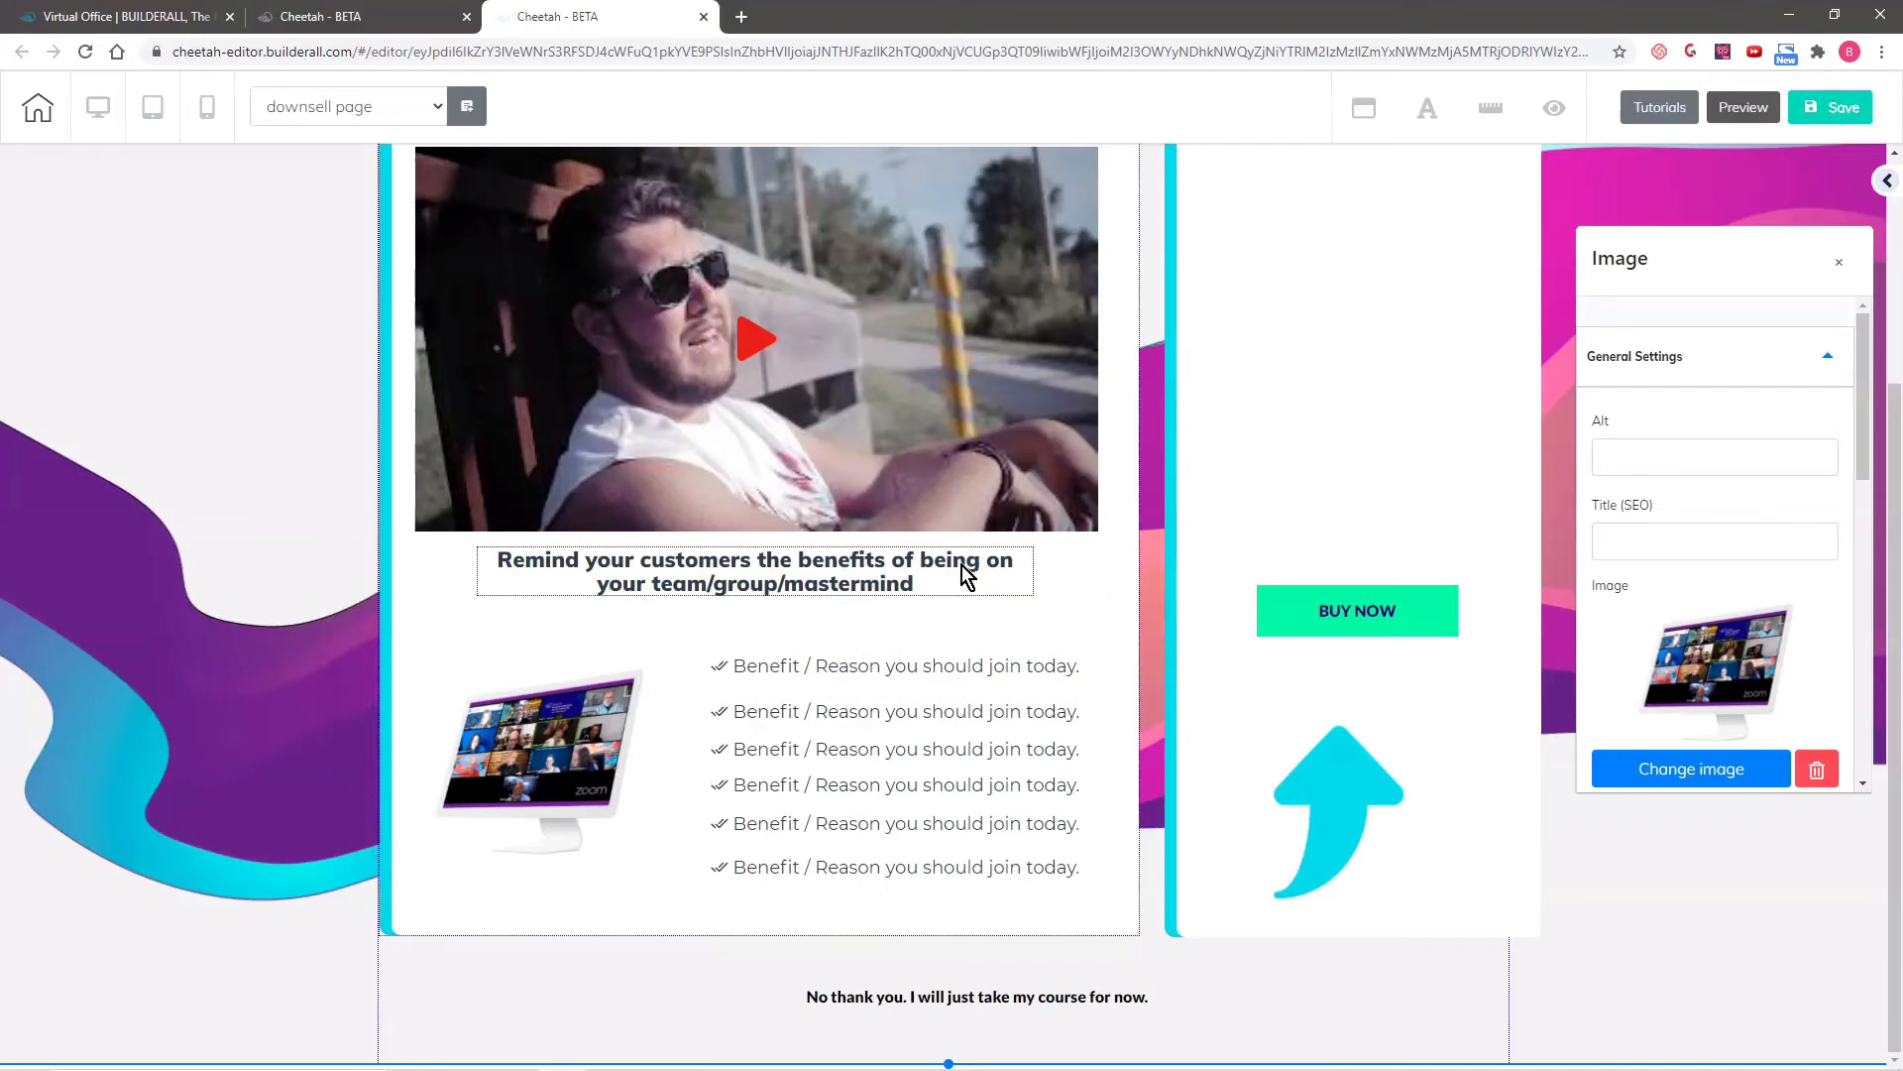
- Replace the personal coaching headline above the video with "LIMITED TIME OFFER!"
{"action": "scroll", "coordinate": [1140, 585], "scroll_direction": "up", "scroll_amount": 3}
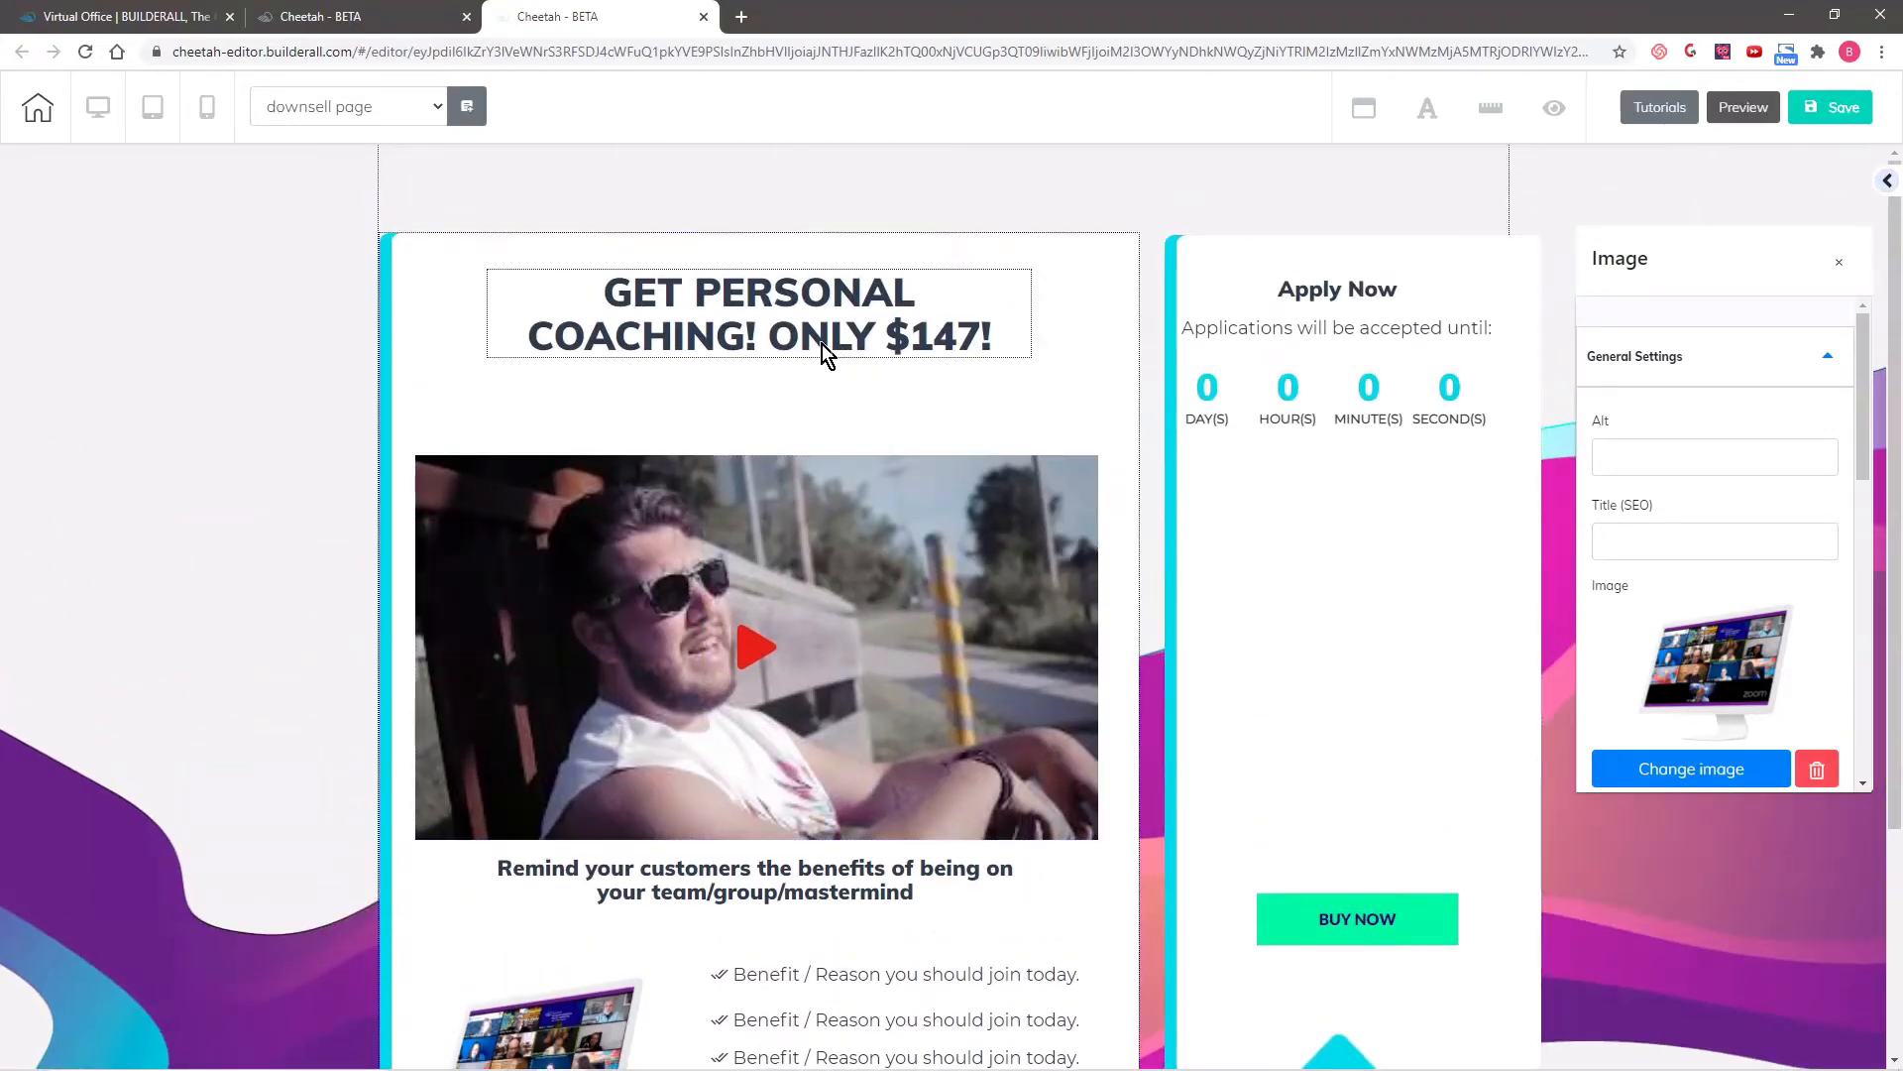
{"action": "double_click", "coordinate": [698, 298]}
{"action": "left_click_drag", "start_coordinate": [602, 296], "coordinate": [1009, 340]}
{"action": "type", "text": "L"}
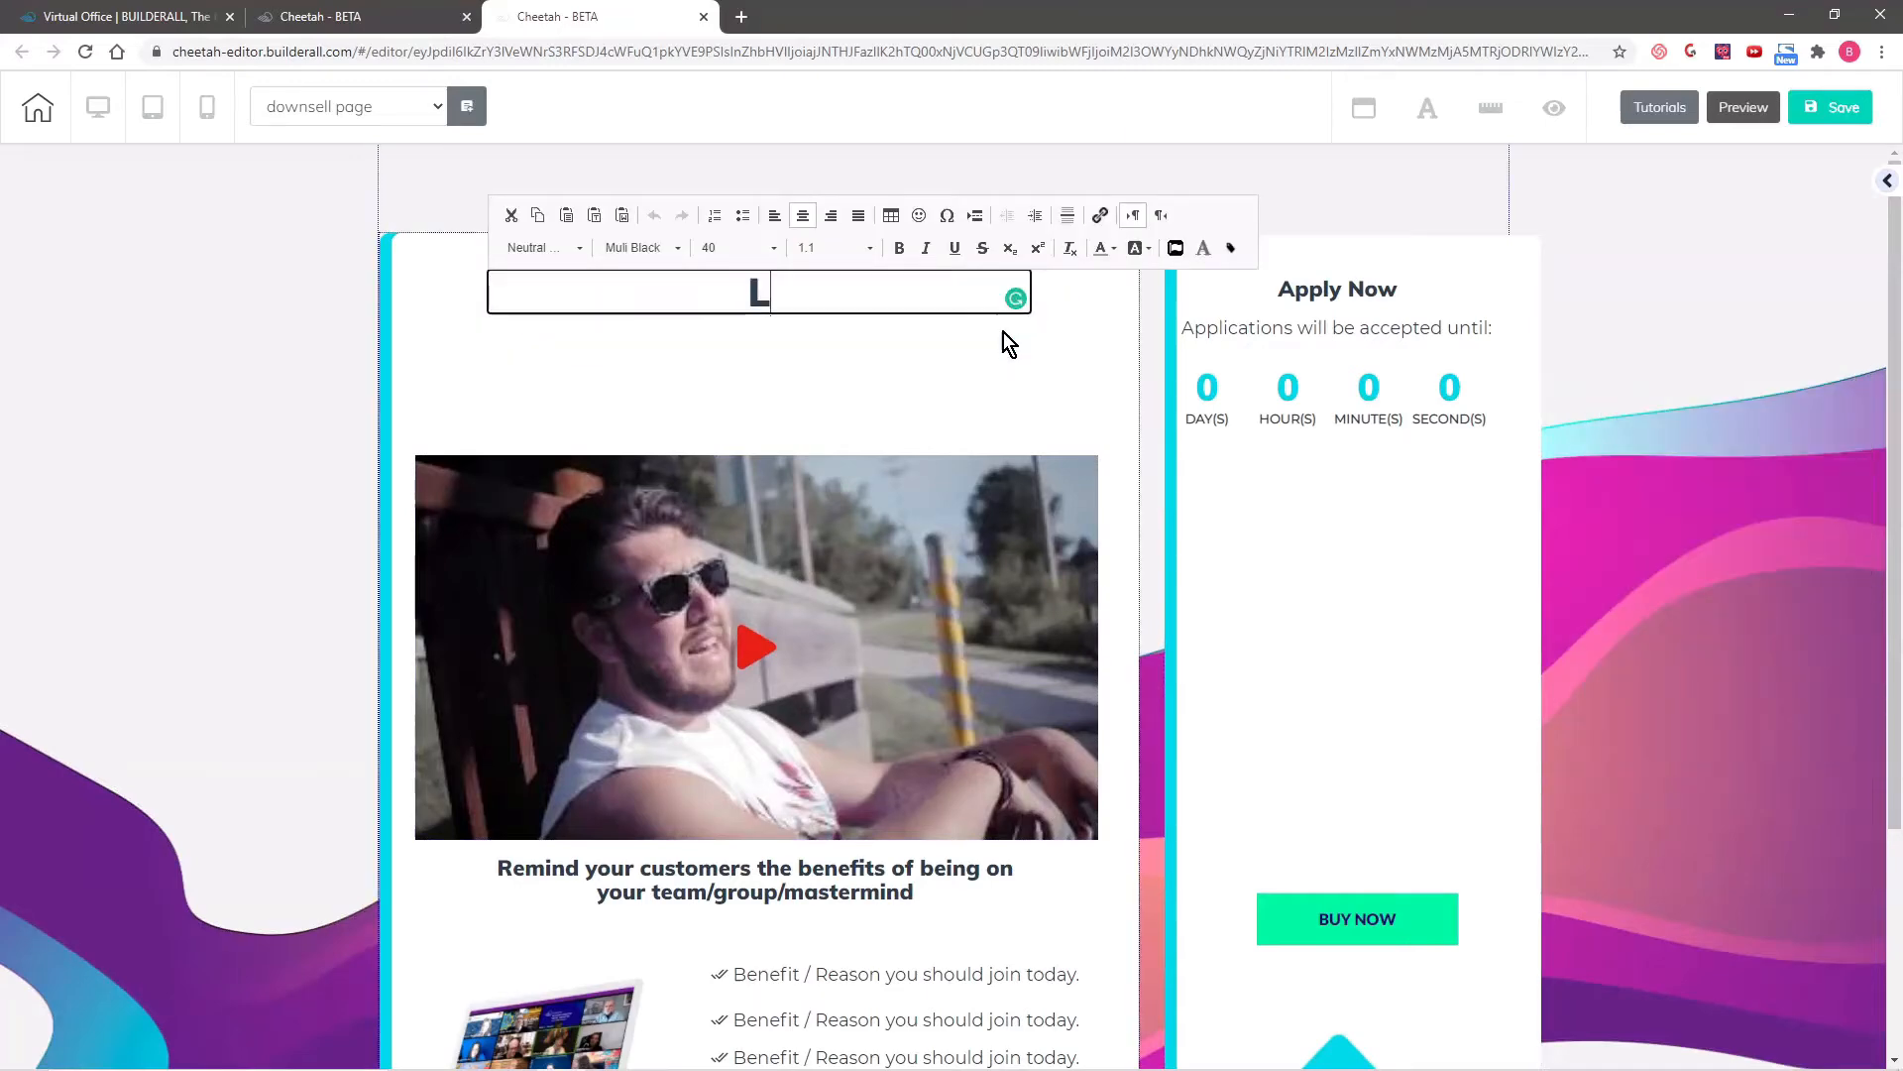
{"action": "type", "text": "IMITED TIME OFFER!"}
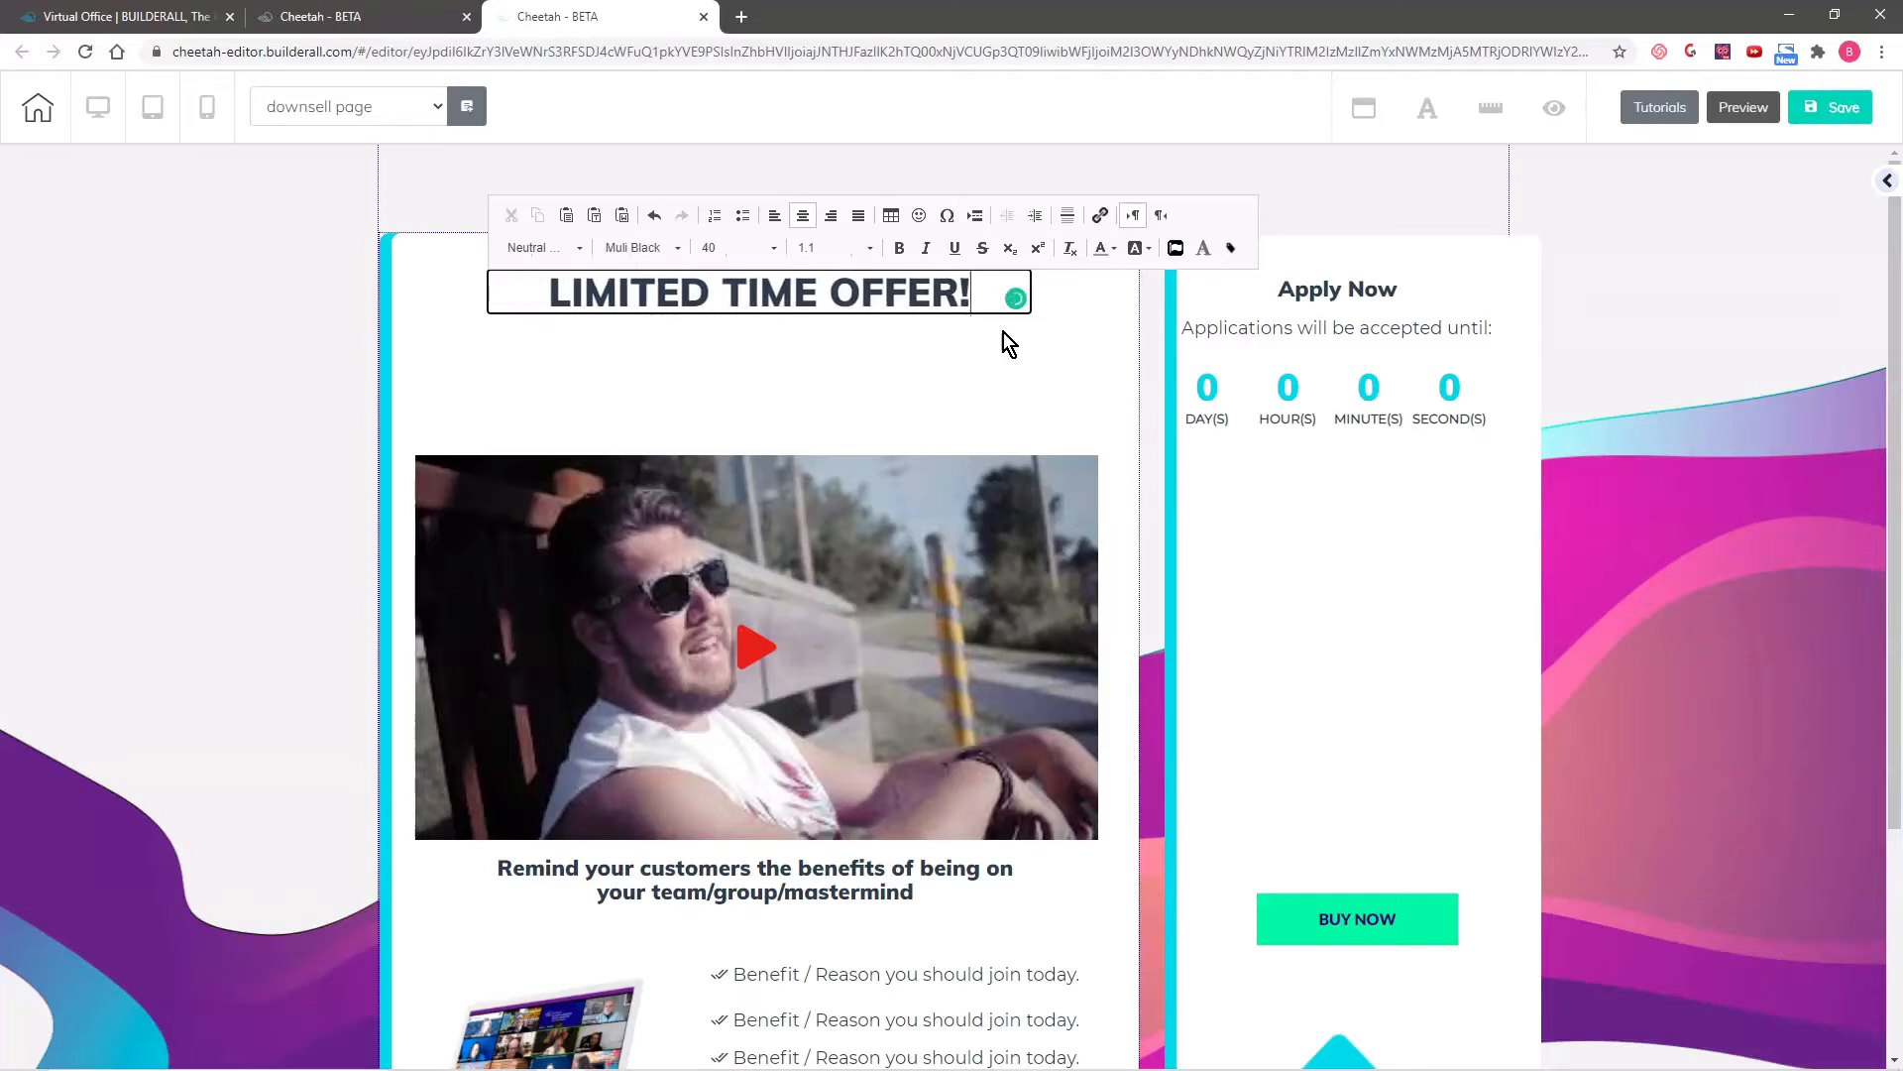
{"action": "left_click", "coordinate": [1710, 359]}
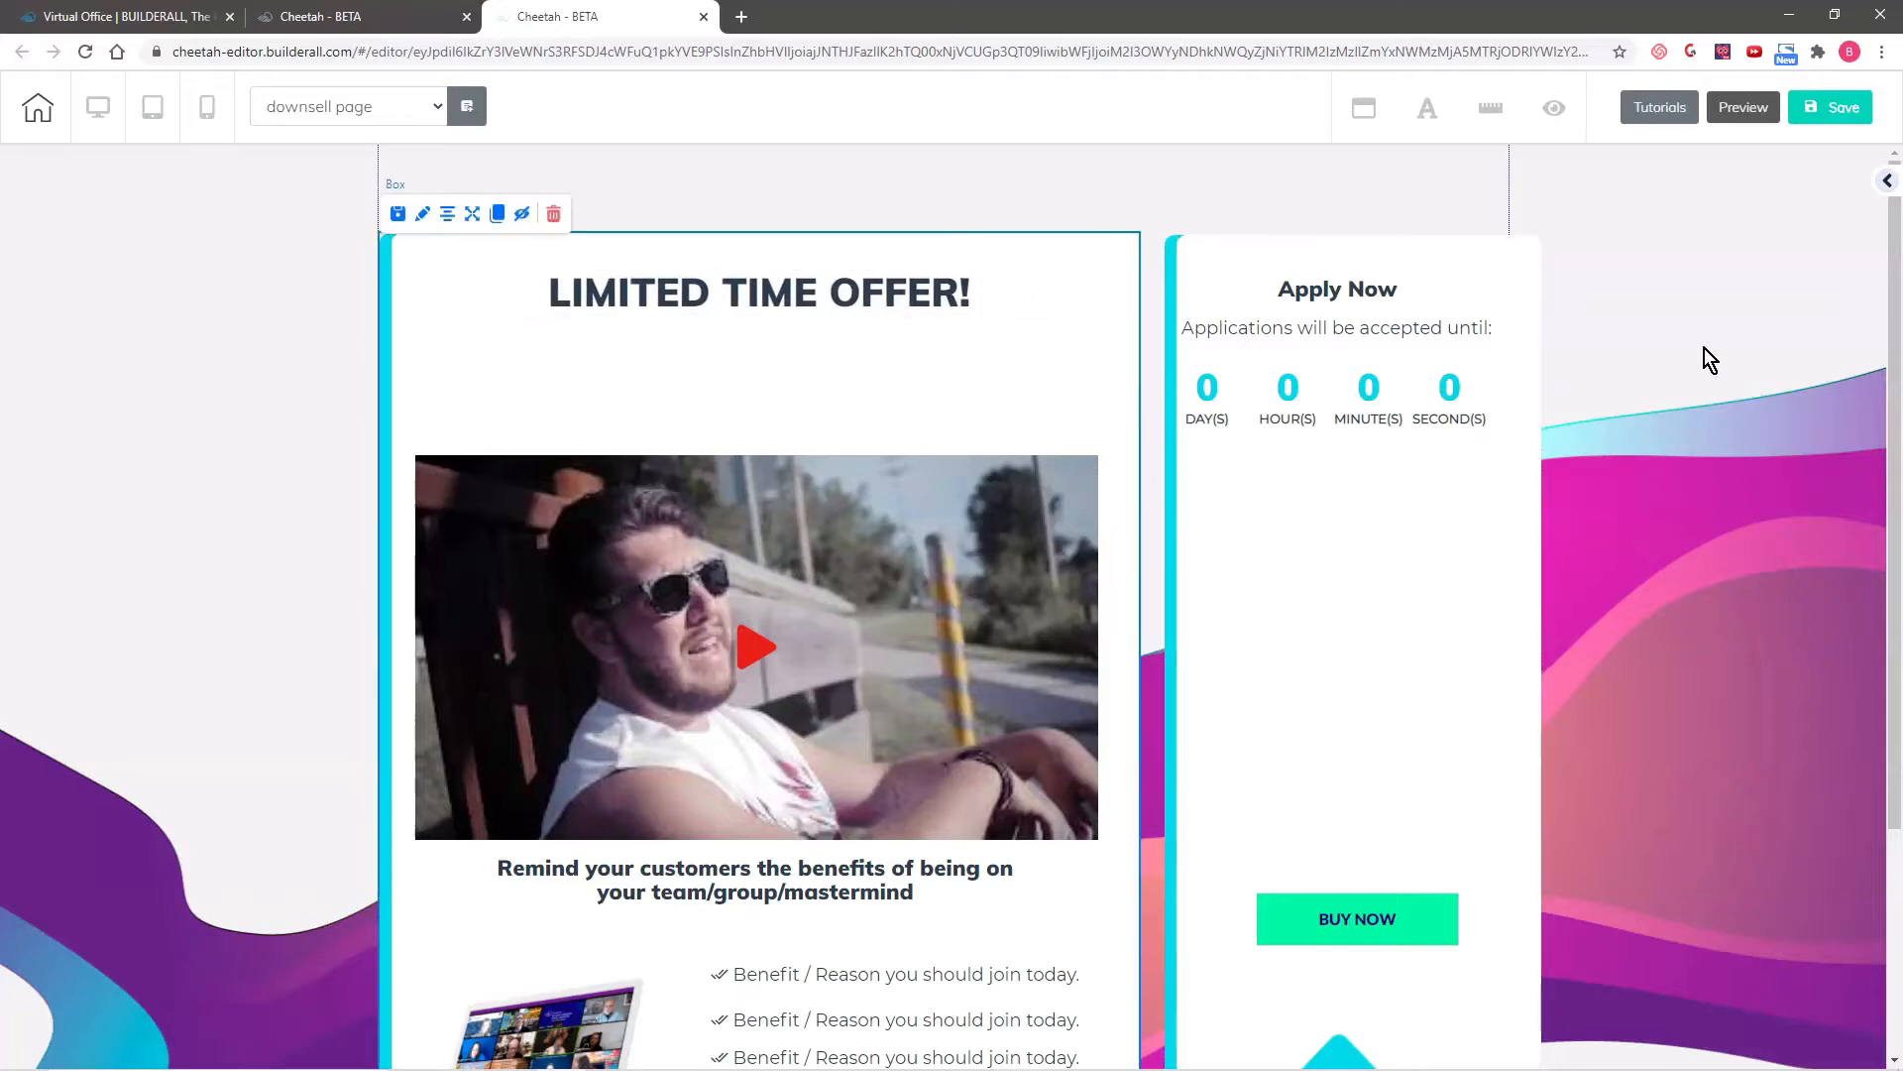
- Add an H4 title under the headline reading "JOIN US FOR OUR GROUP COACHING SESSION!"
{"action": "left_click", "coordinate": [1888, 184]}
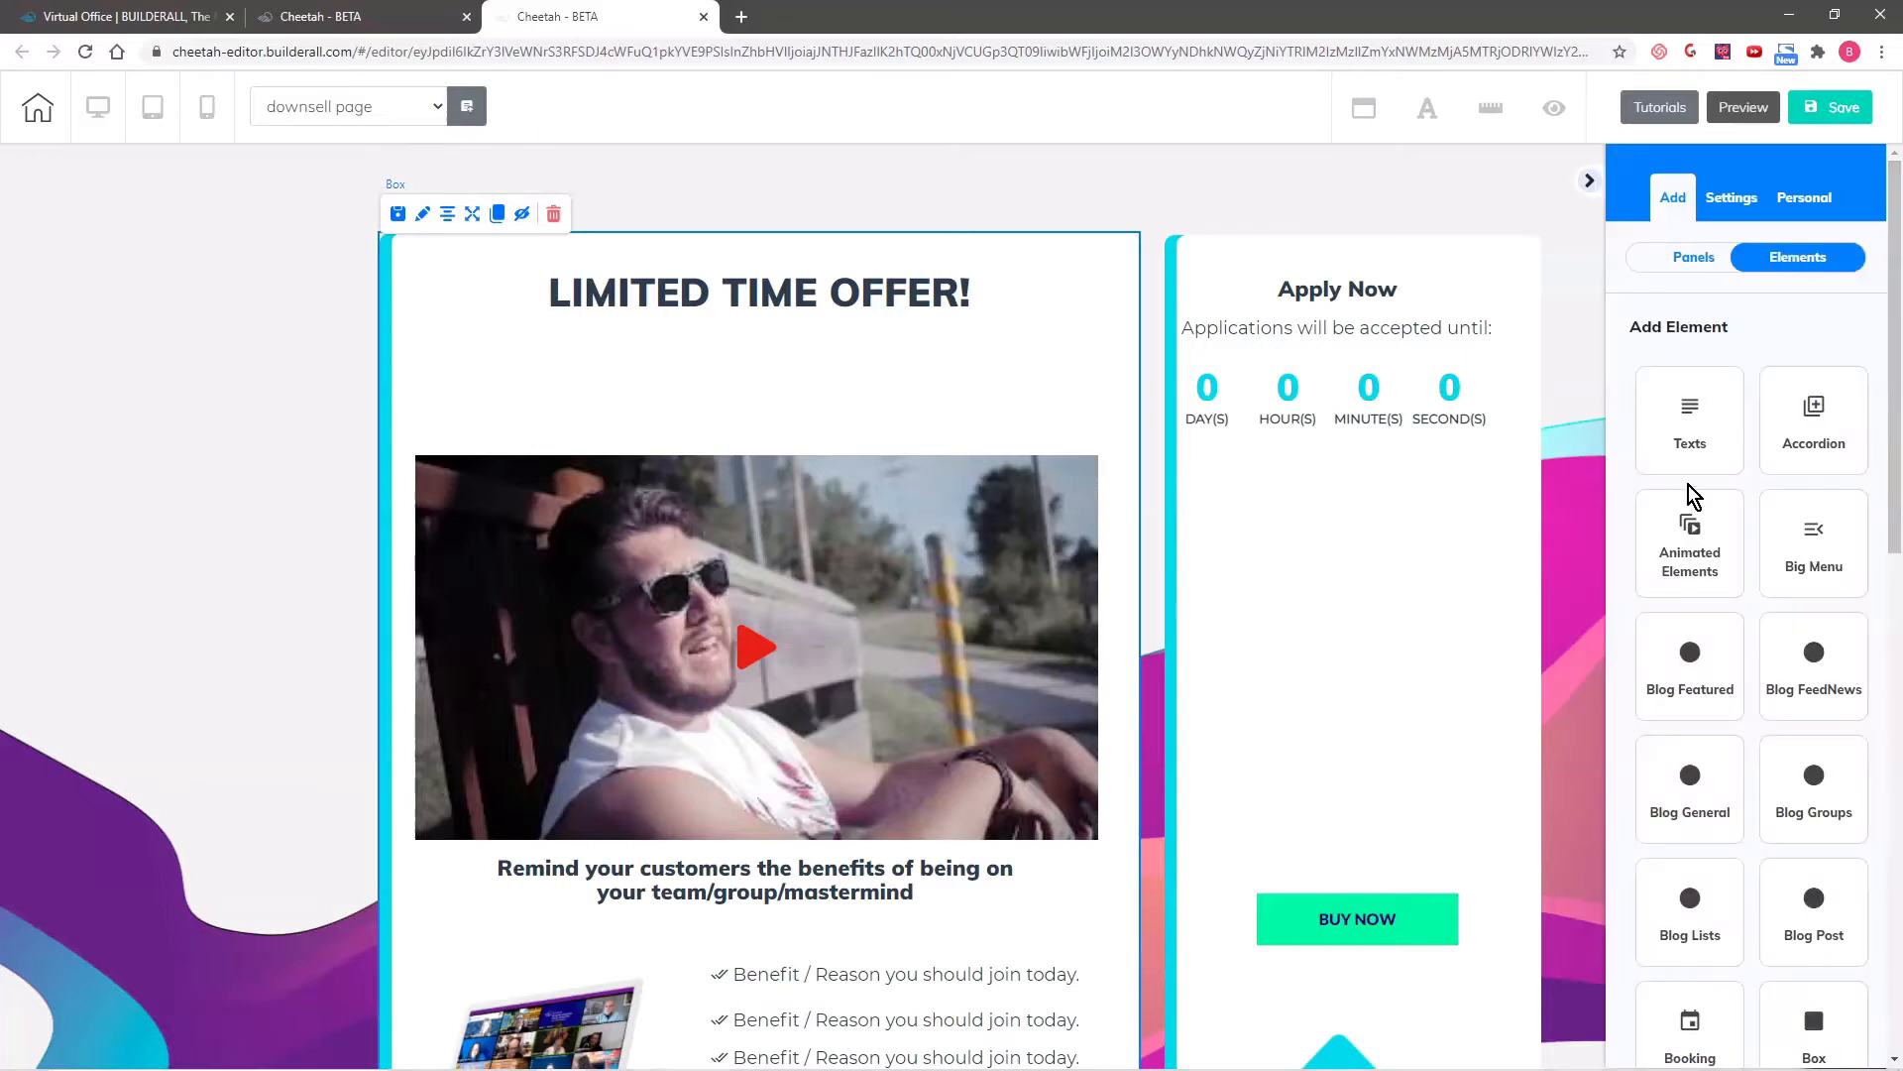
{"action": "left_click", "coordinate": [1687, 412]}
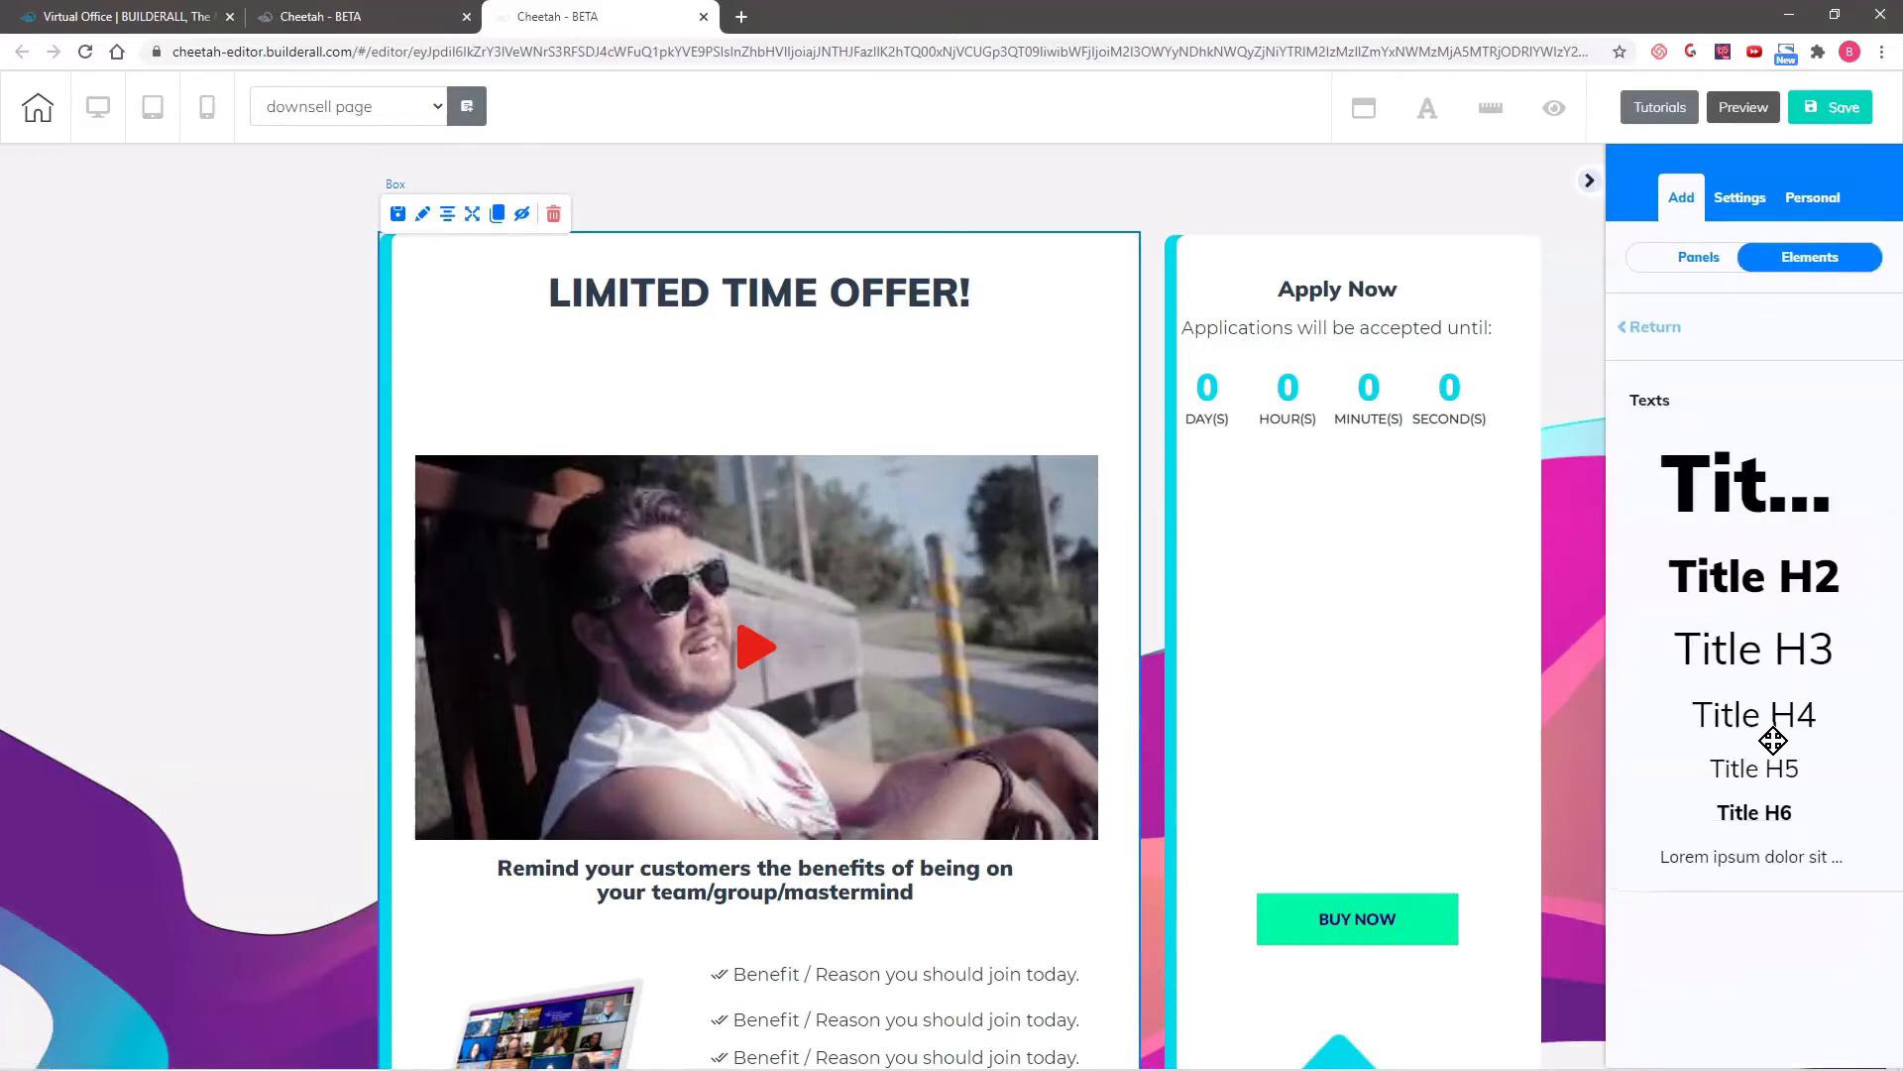
{"action": "left_click_drag", "start_coordinate": [1714, 710], "coordinate": [847, 357]}
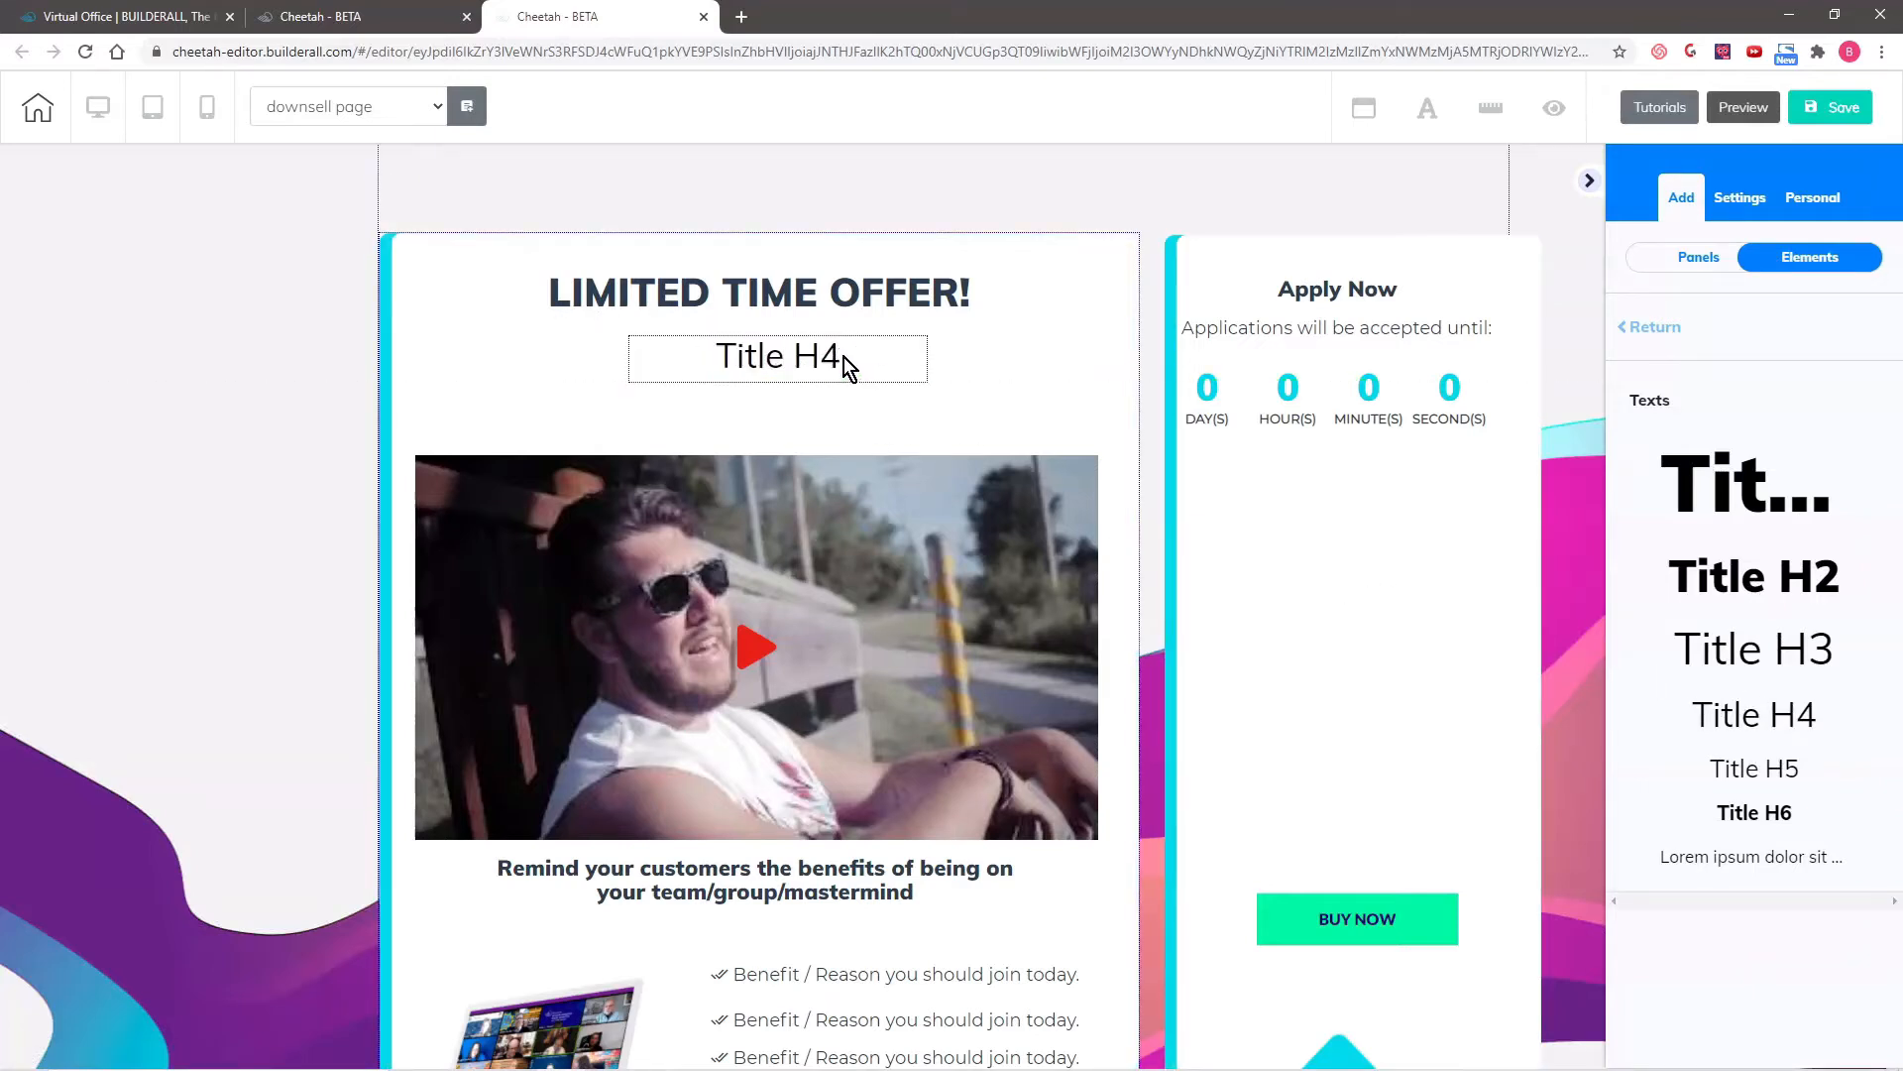
{"action": "left_click", "coordinate": [850, 354]}
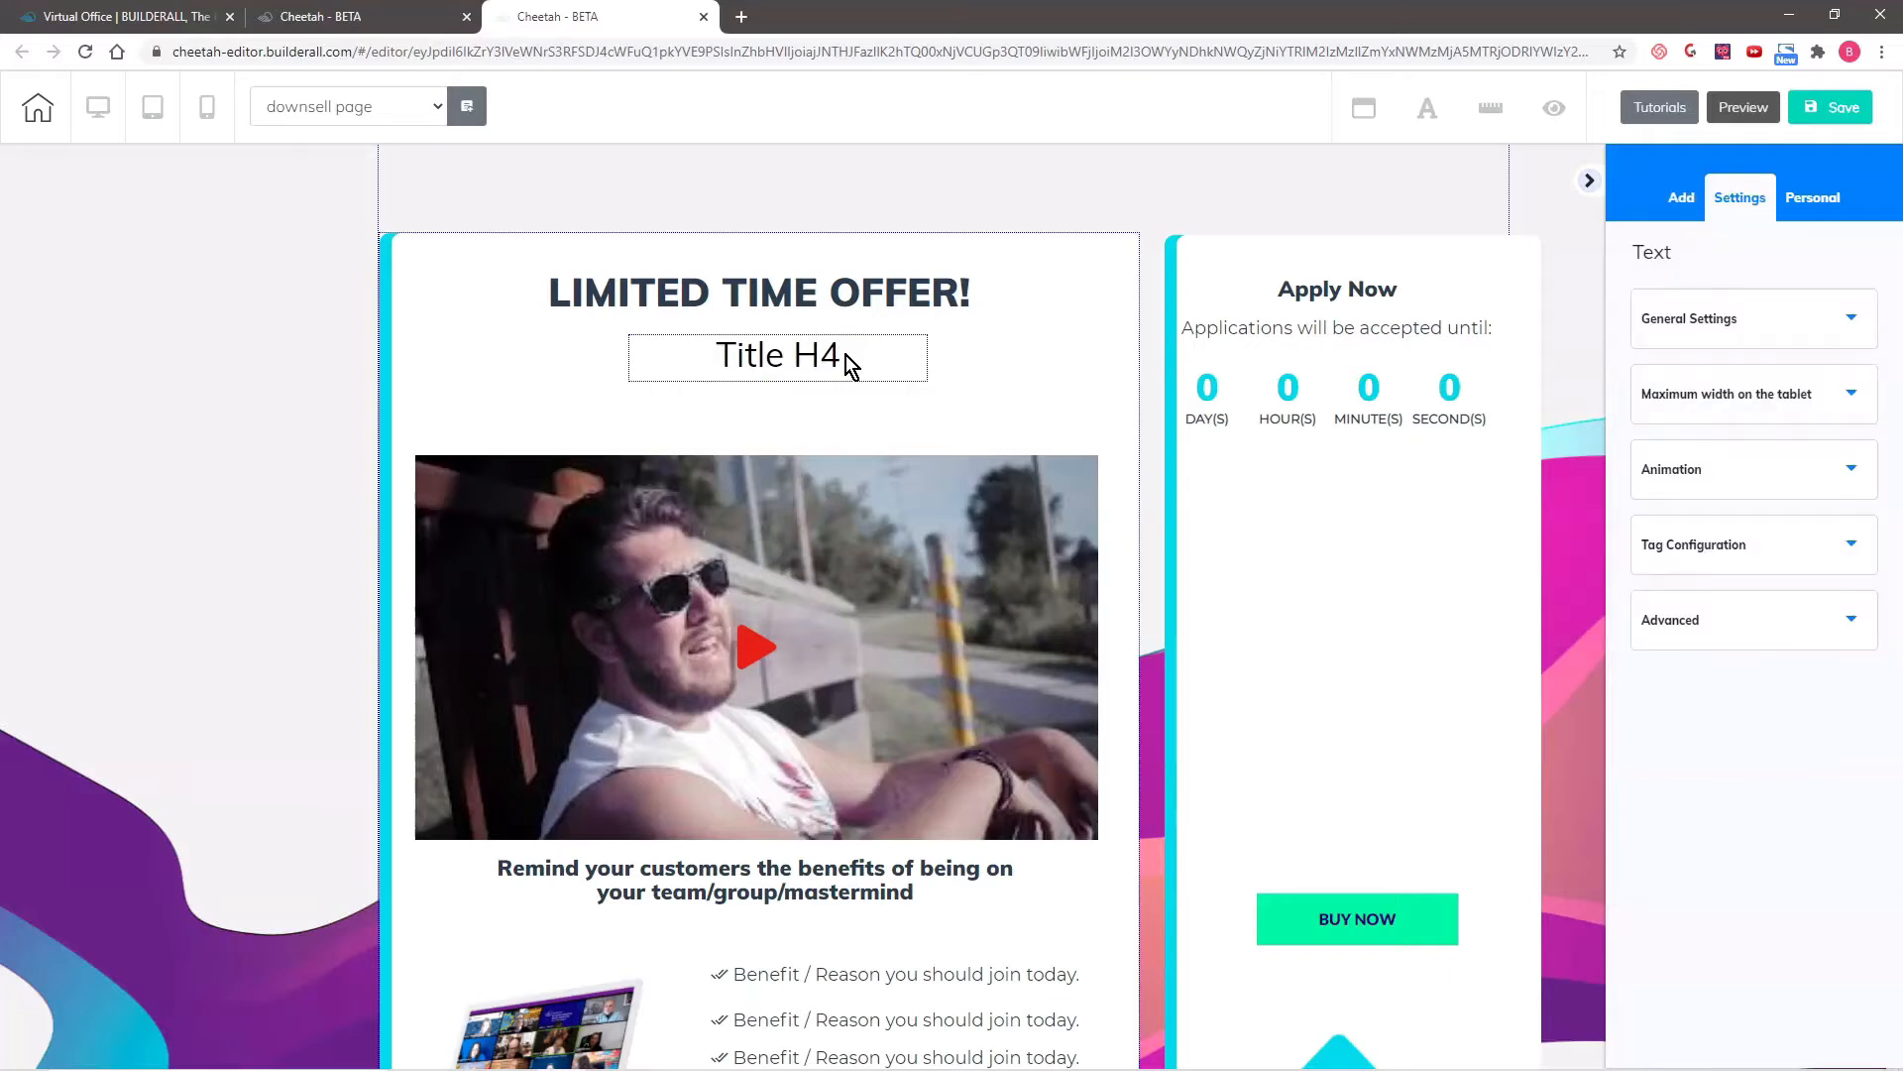
{"action": "double_click", "coordinate": [847, 354]}
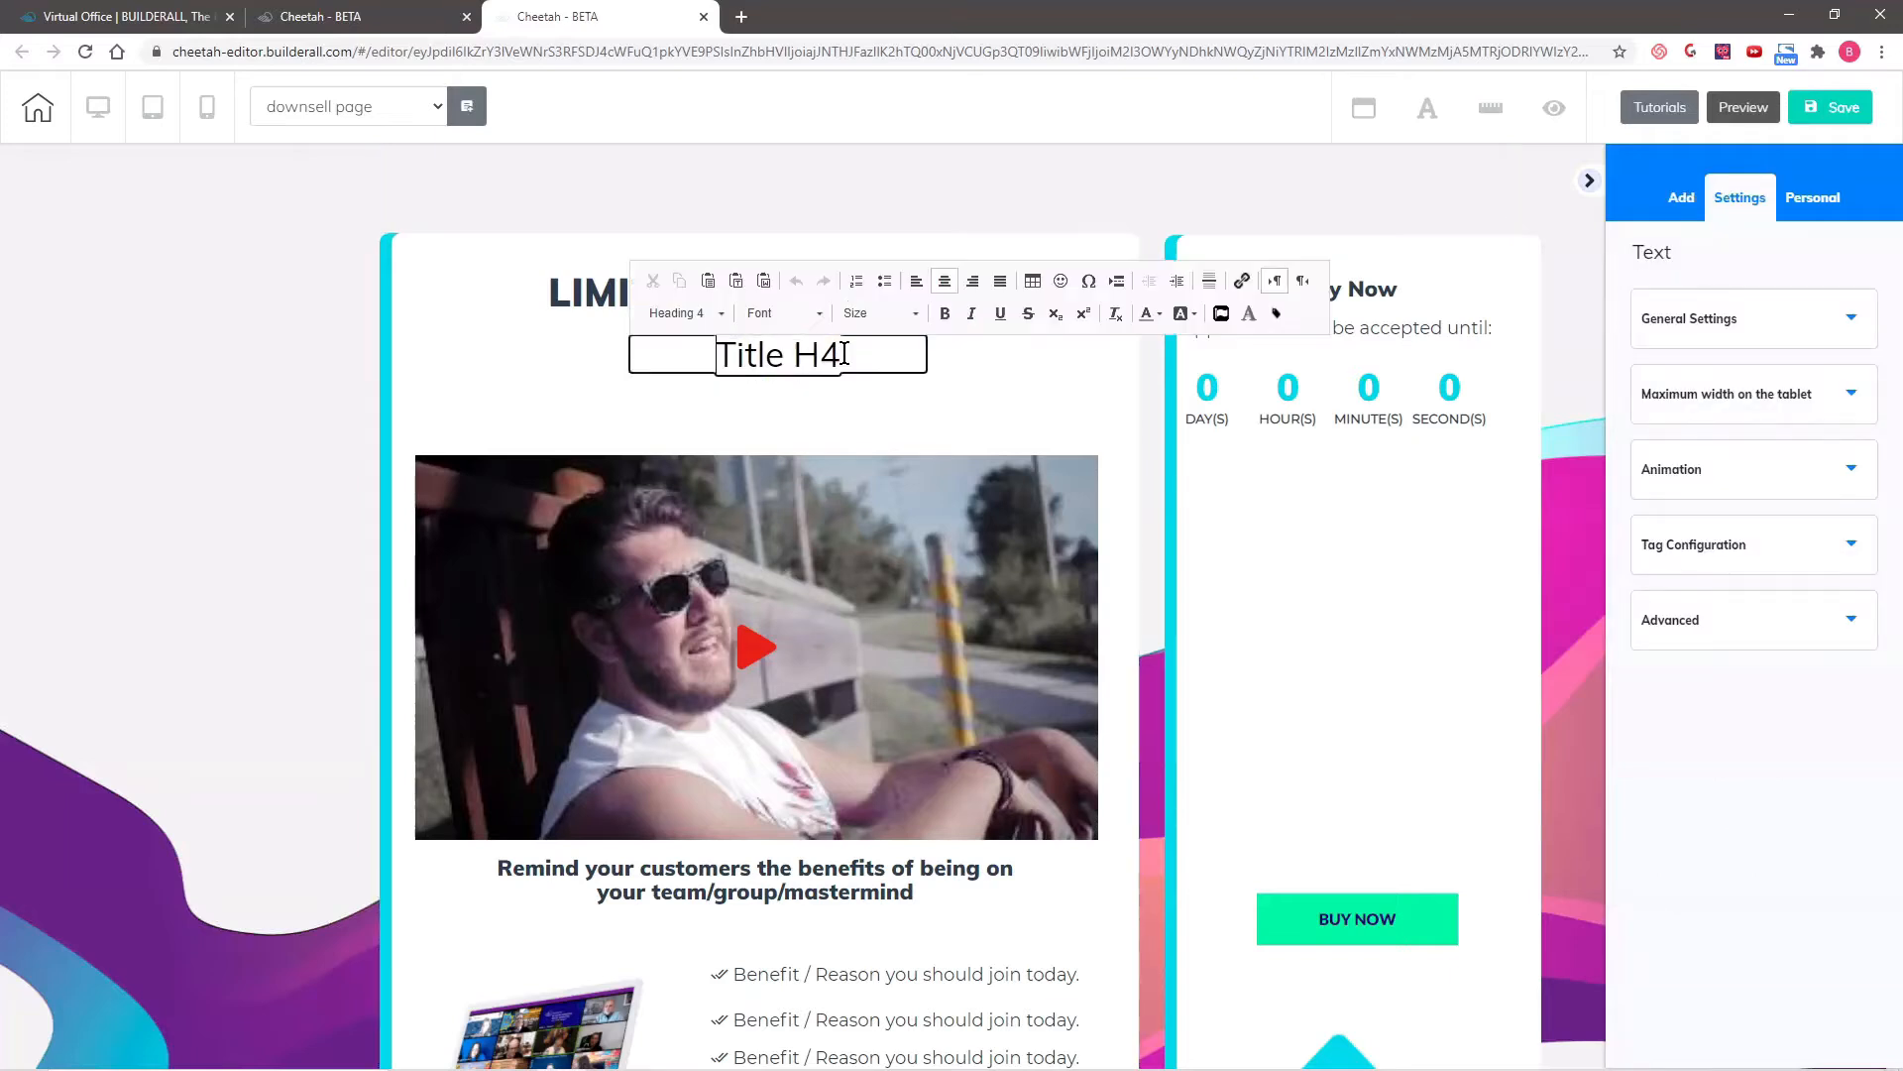
{"action": "left_click_drag", "start_coordinate": [843, 354], "coordinate": [687, 362]}
{"action": "type", "text": "JOIN US FOR OUR GROUP COACHING SESSION!"}
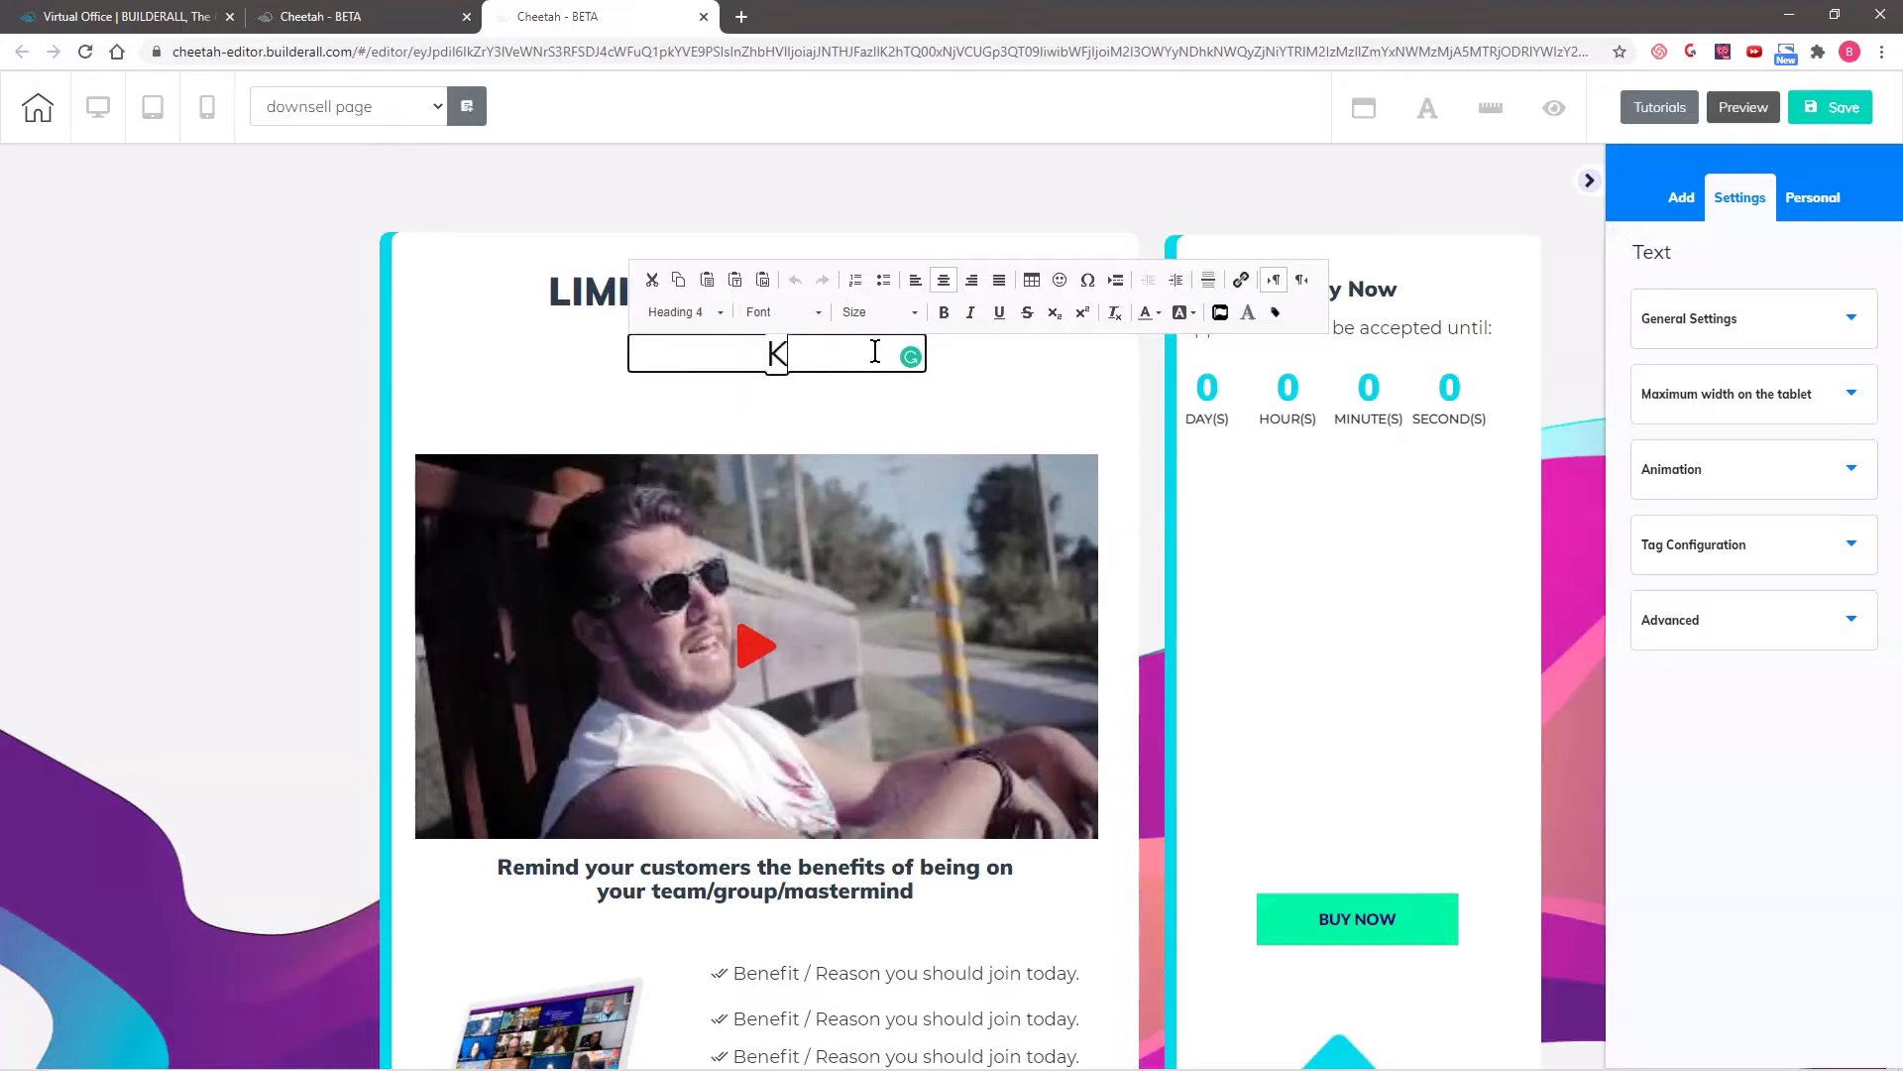
{"action": "left_click", "coordinate": [585, 393]}
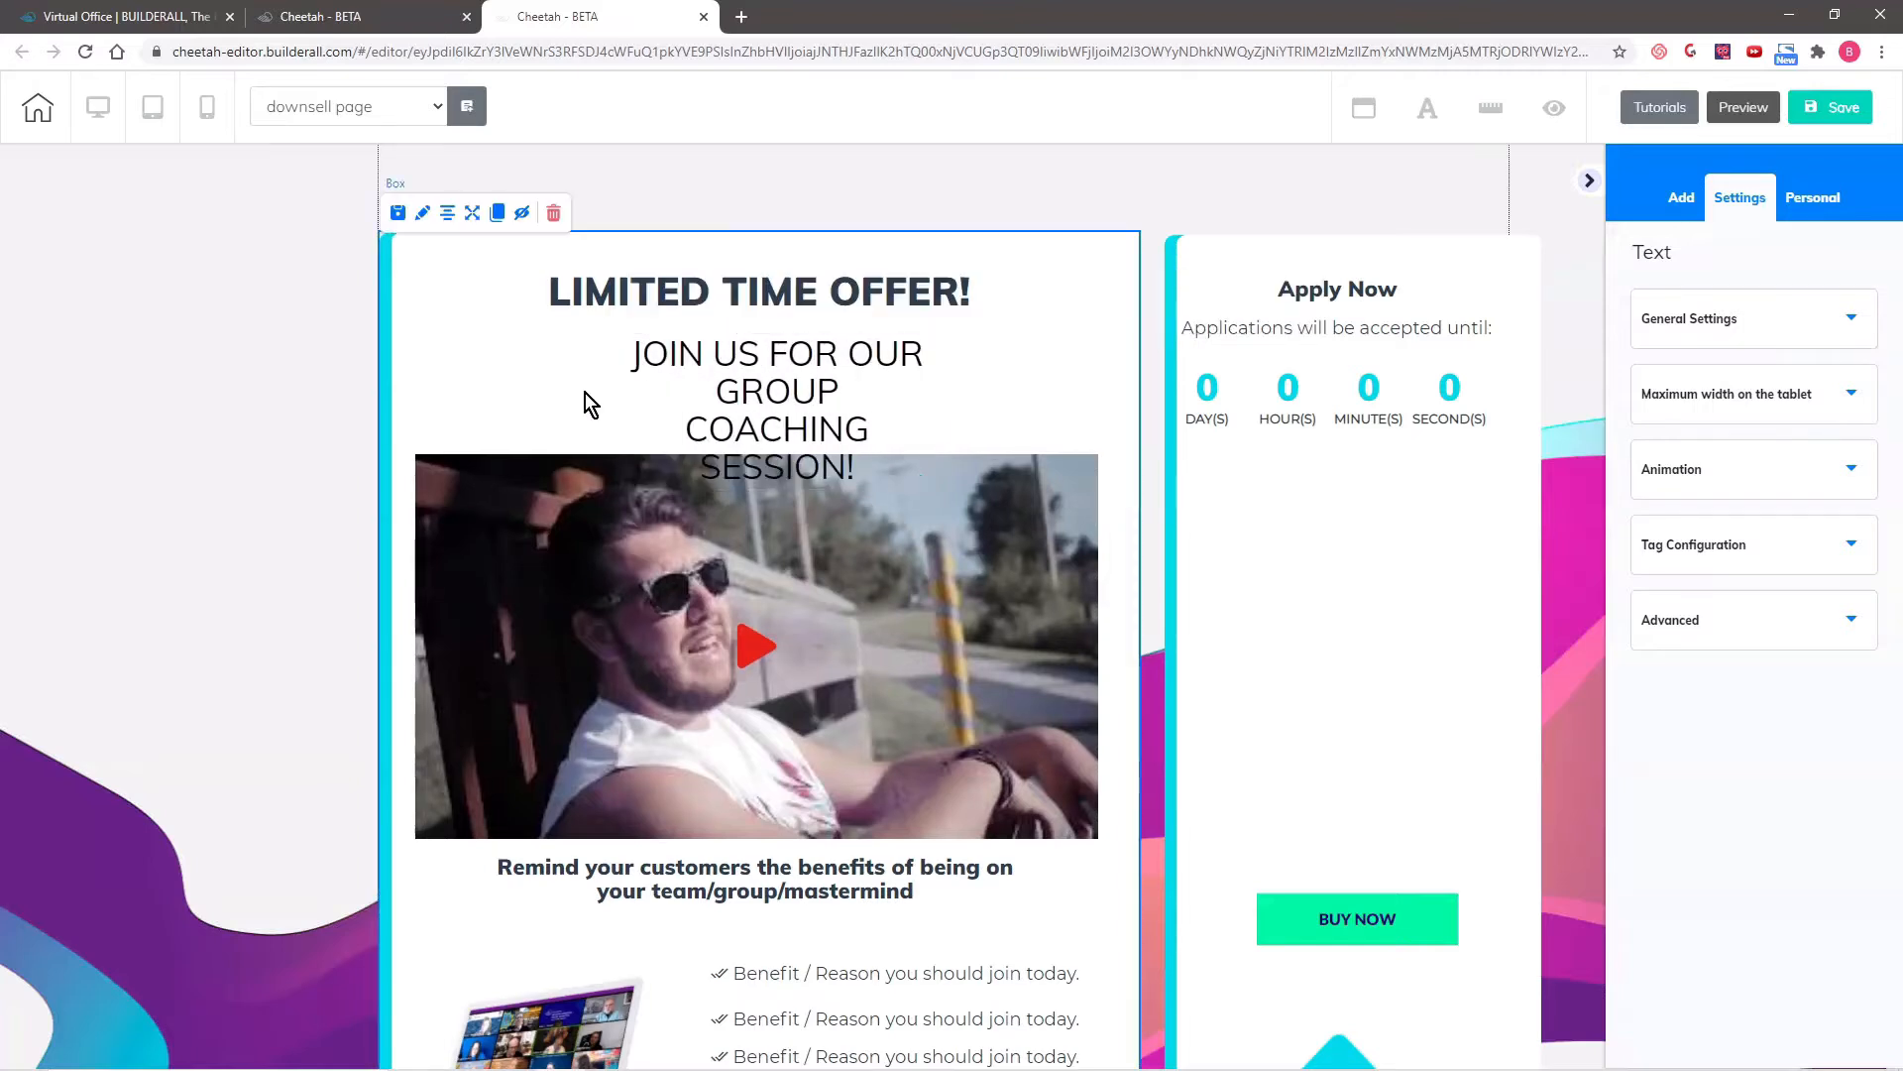
- Widen the group coaching subheading to fit on two lines and center it between the headline and the video
{"action": "left_click_drag", "start_coordinate": [730, 393], "coordinate": [544, 351]}
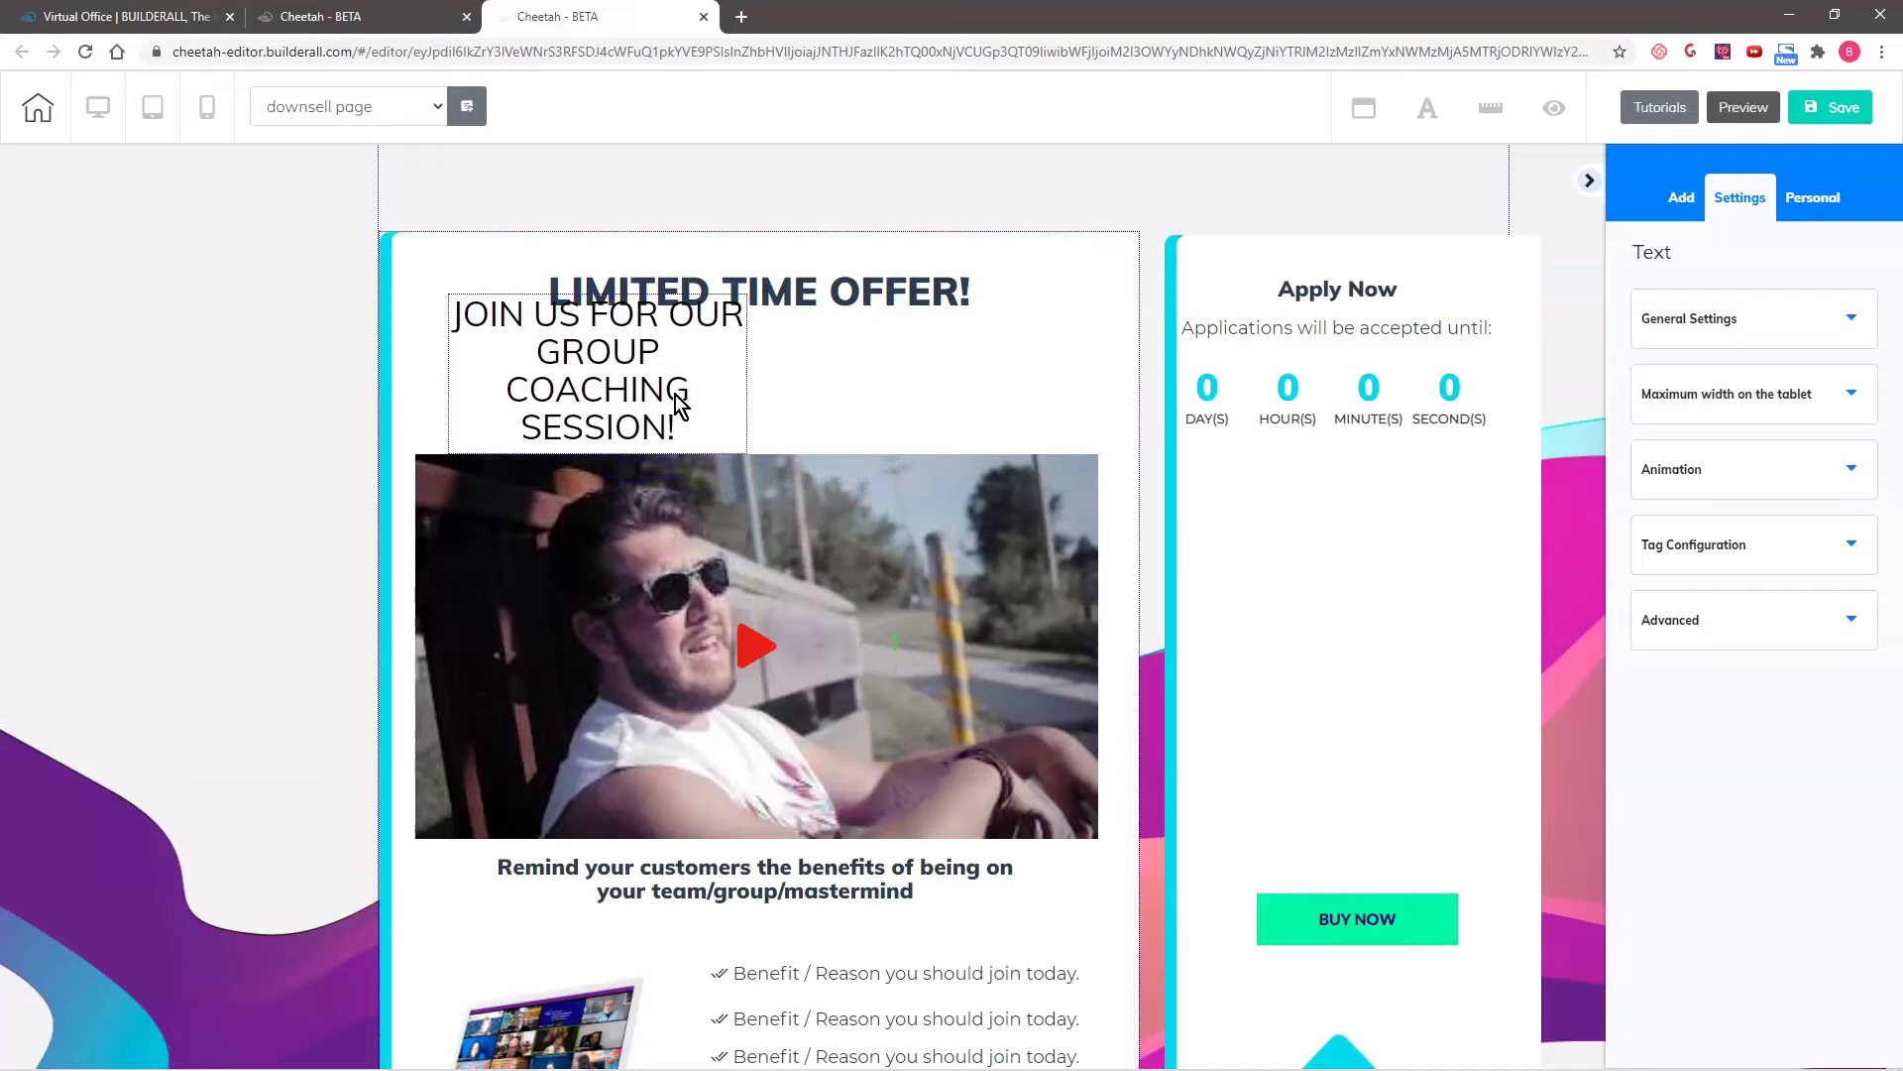
{"action": "left_click_drag", "start_coordinate": [680, 403], "coordinate": [665, 380]}
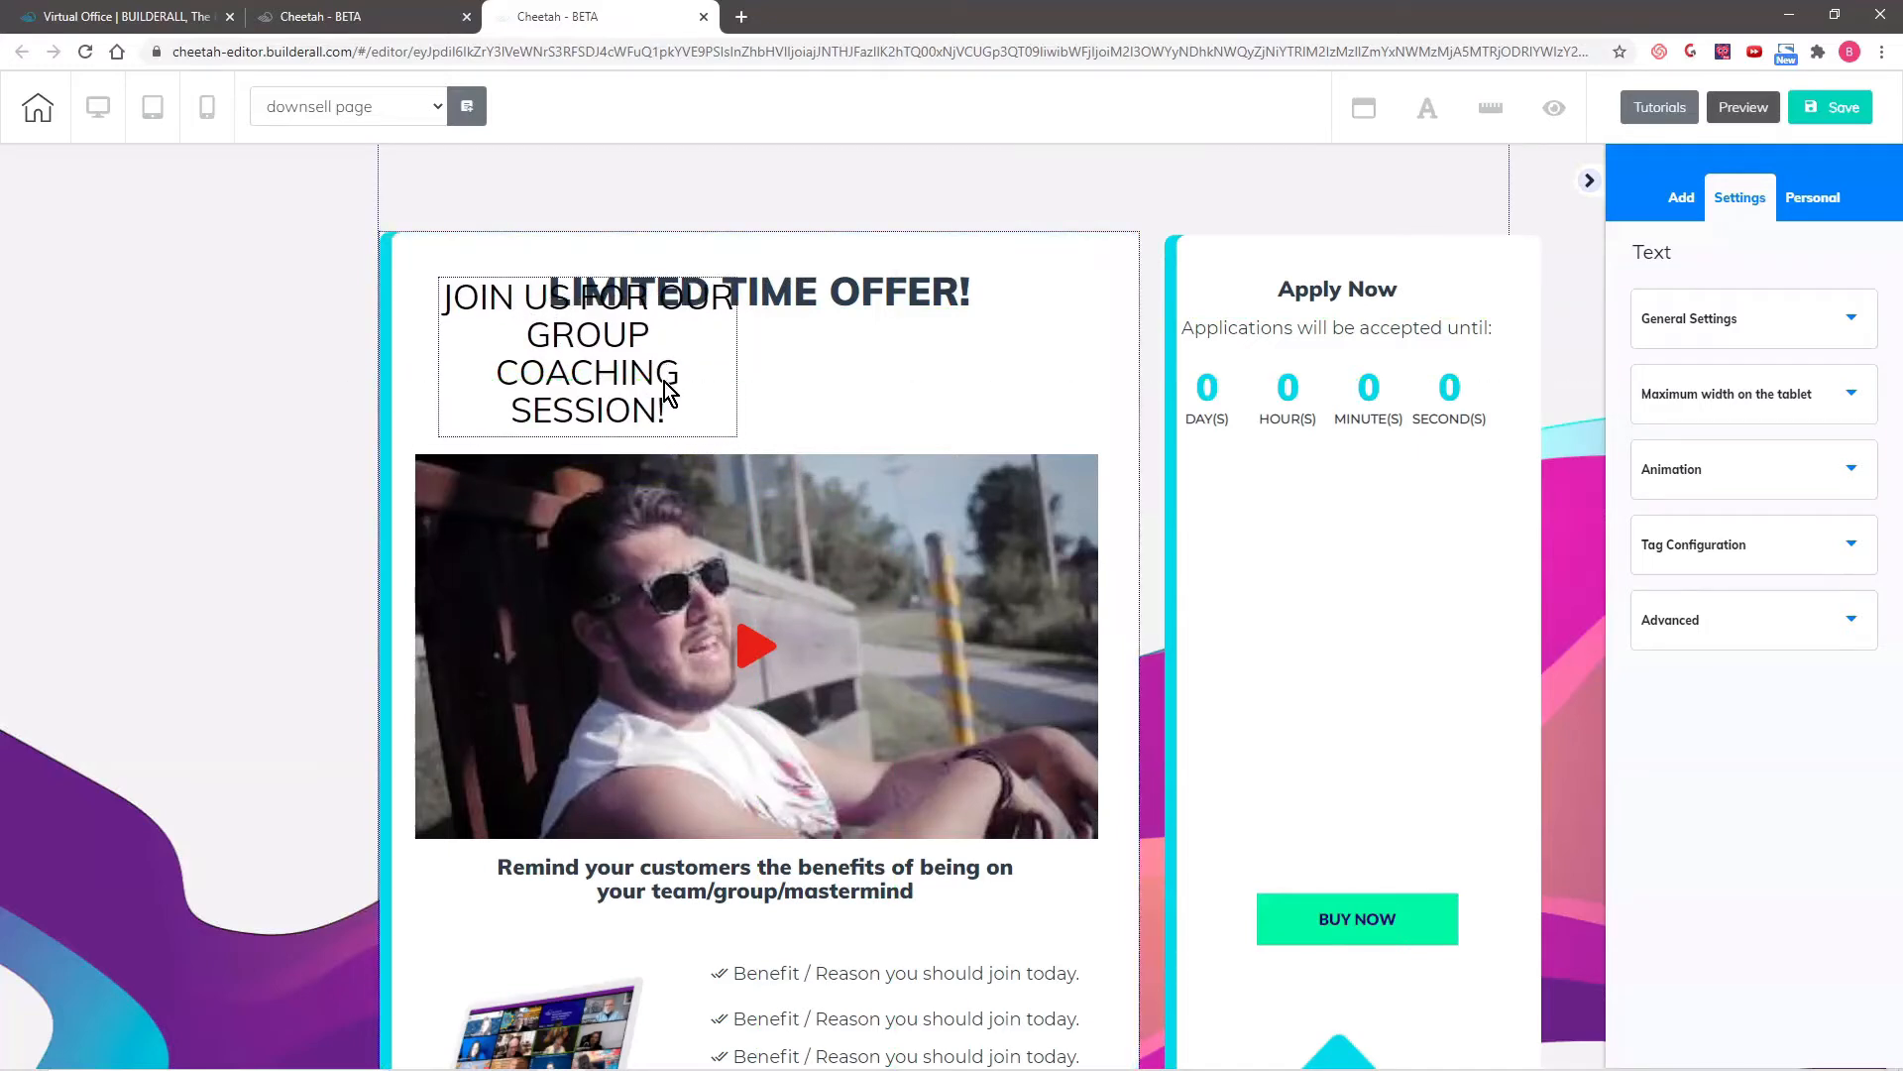
{"action": "left_click", "coordinate": [665, 389]}
{"action": "left_click_drag", "start_coordinate": [735, 440], "coordinate": [963, 400]}
{"action": "left_click_drag", "start_coordinate": [794, 327], "coordinate": [850, 383]}
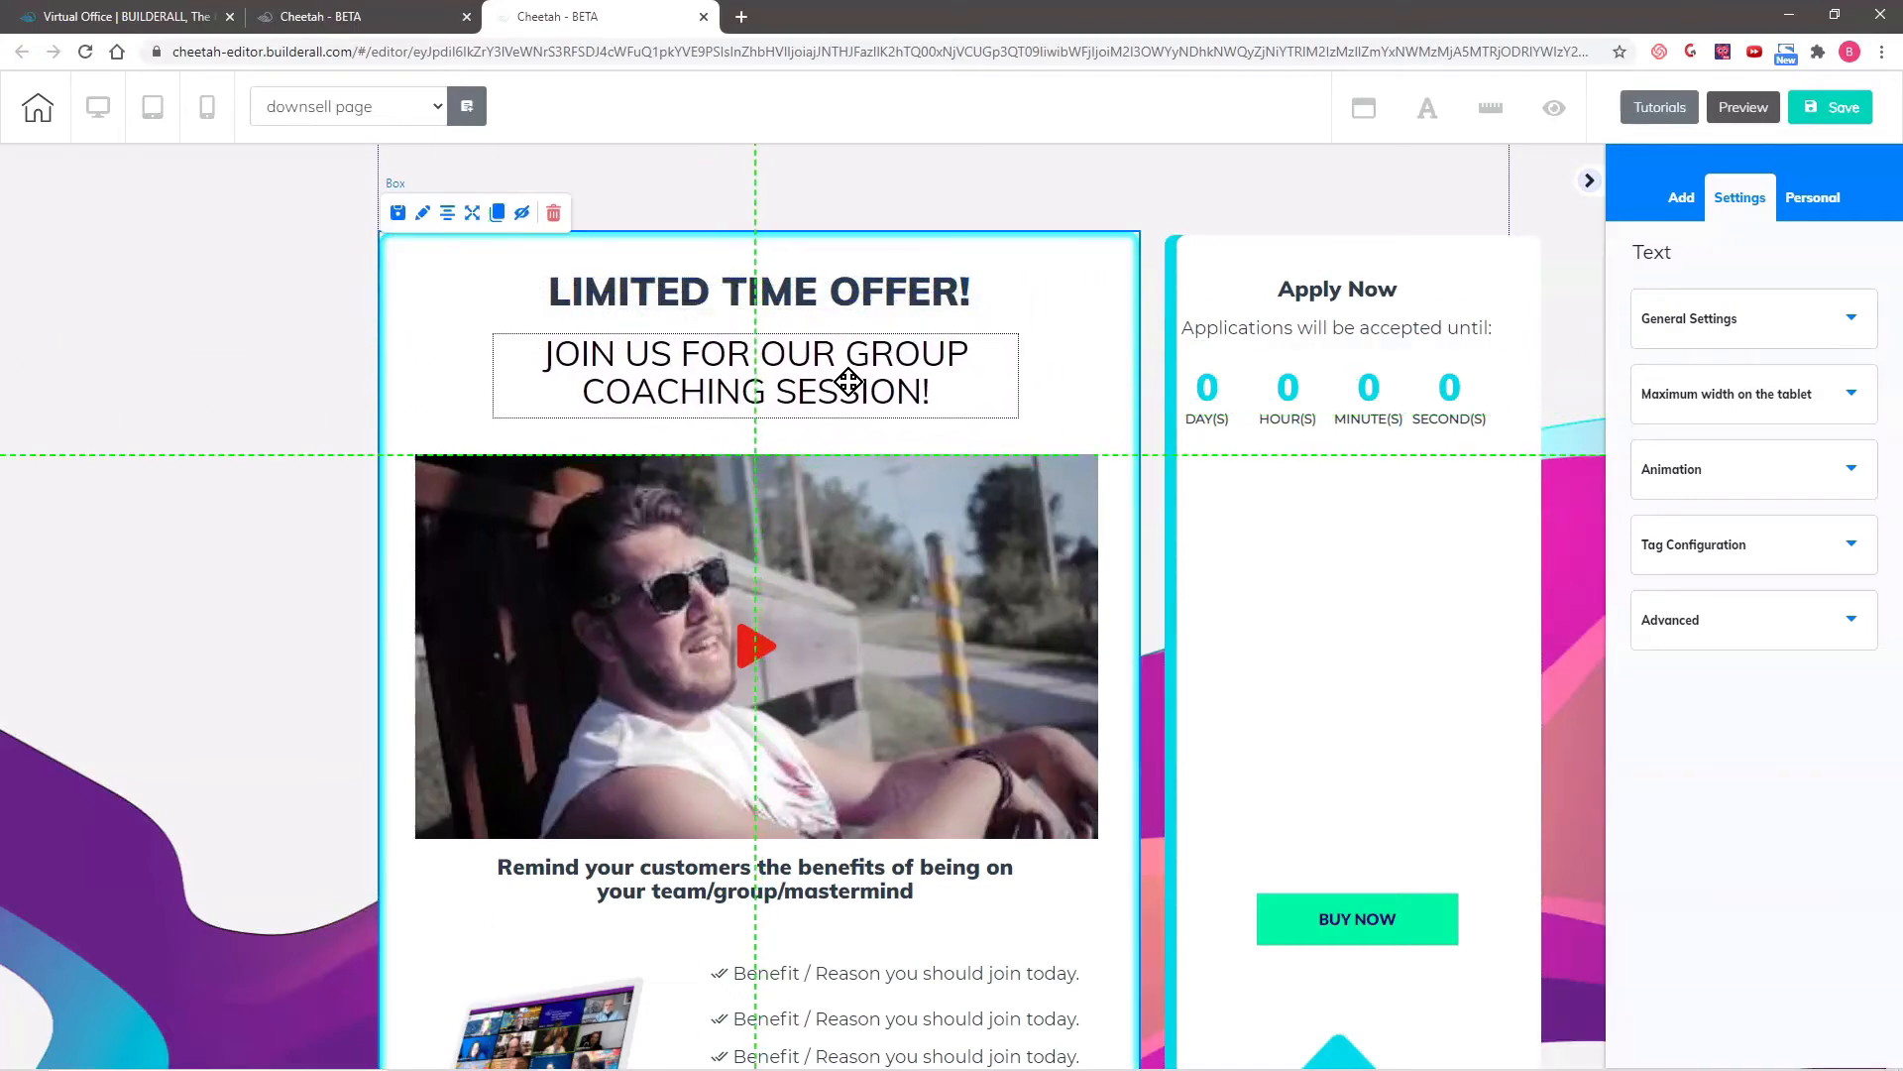
- Replace the "Apply Now" heading with "REGISTER FOR OUR NEXT CLASS", breaking the line before "NEXT CLASS"
{"action": "left_click", "coordinate": [1387, 292]}
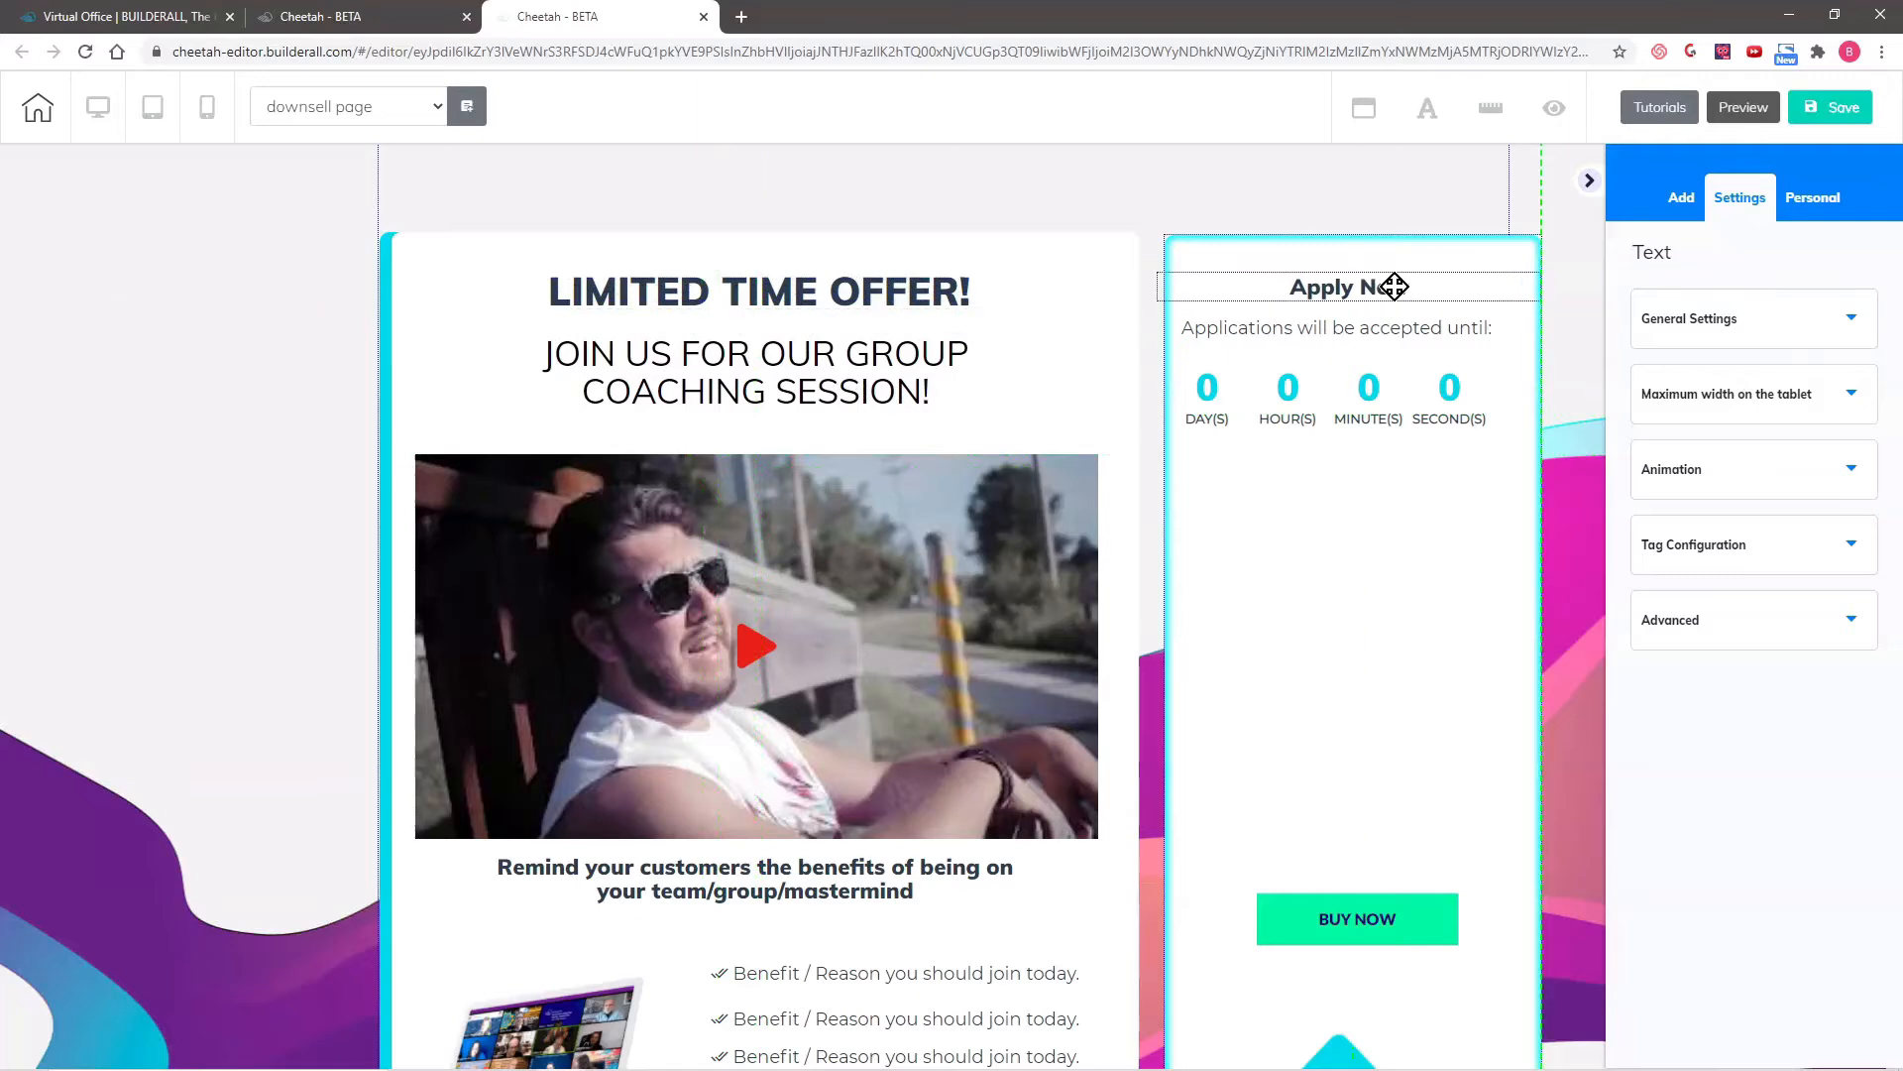
{"action": "left_click", "coordinate": [1414, 289]}
{"action": "left_click_drag", "start_coordinate": [1414, 291], "coordinate": [1293, 299]}
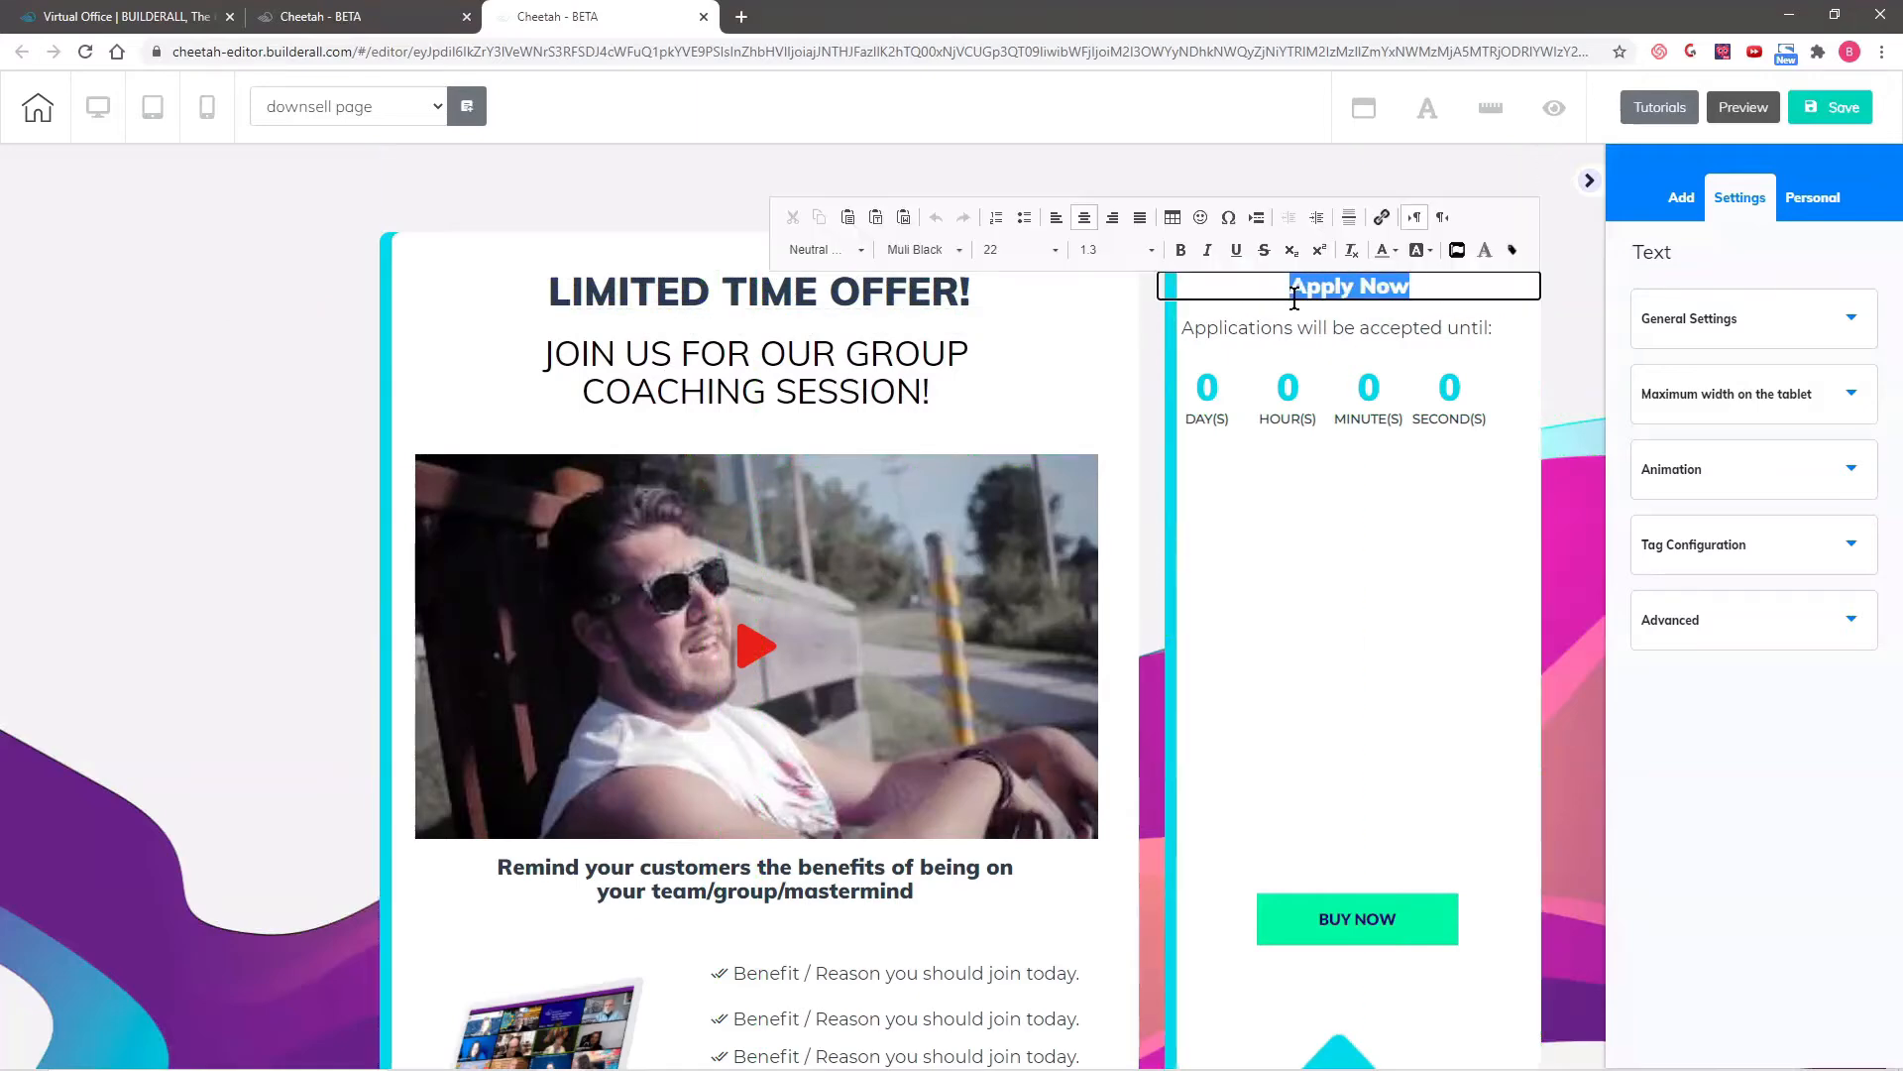
{"action": "type", "text": "REGISTER FOR OUR NEXT CLASS"}
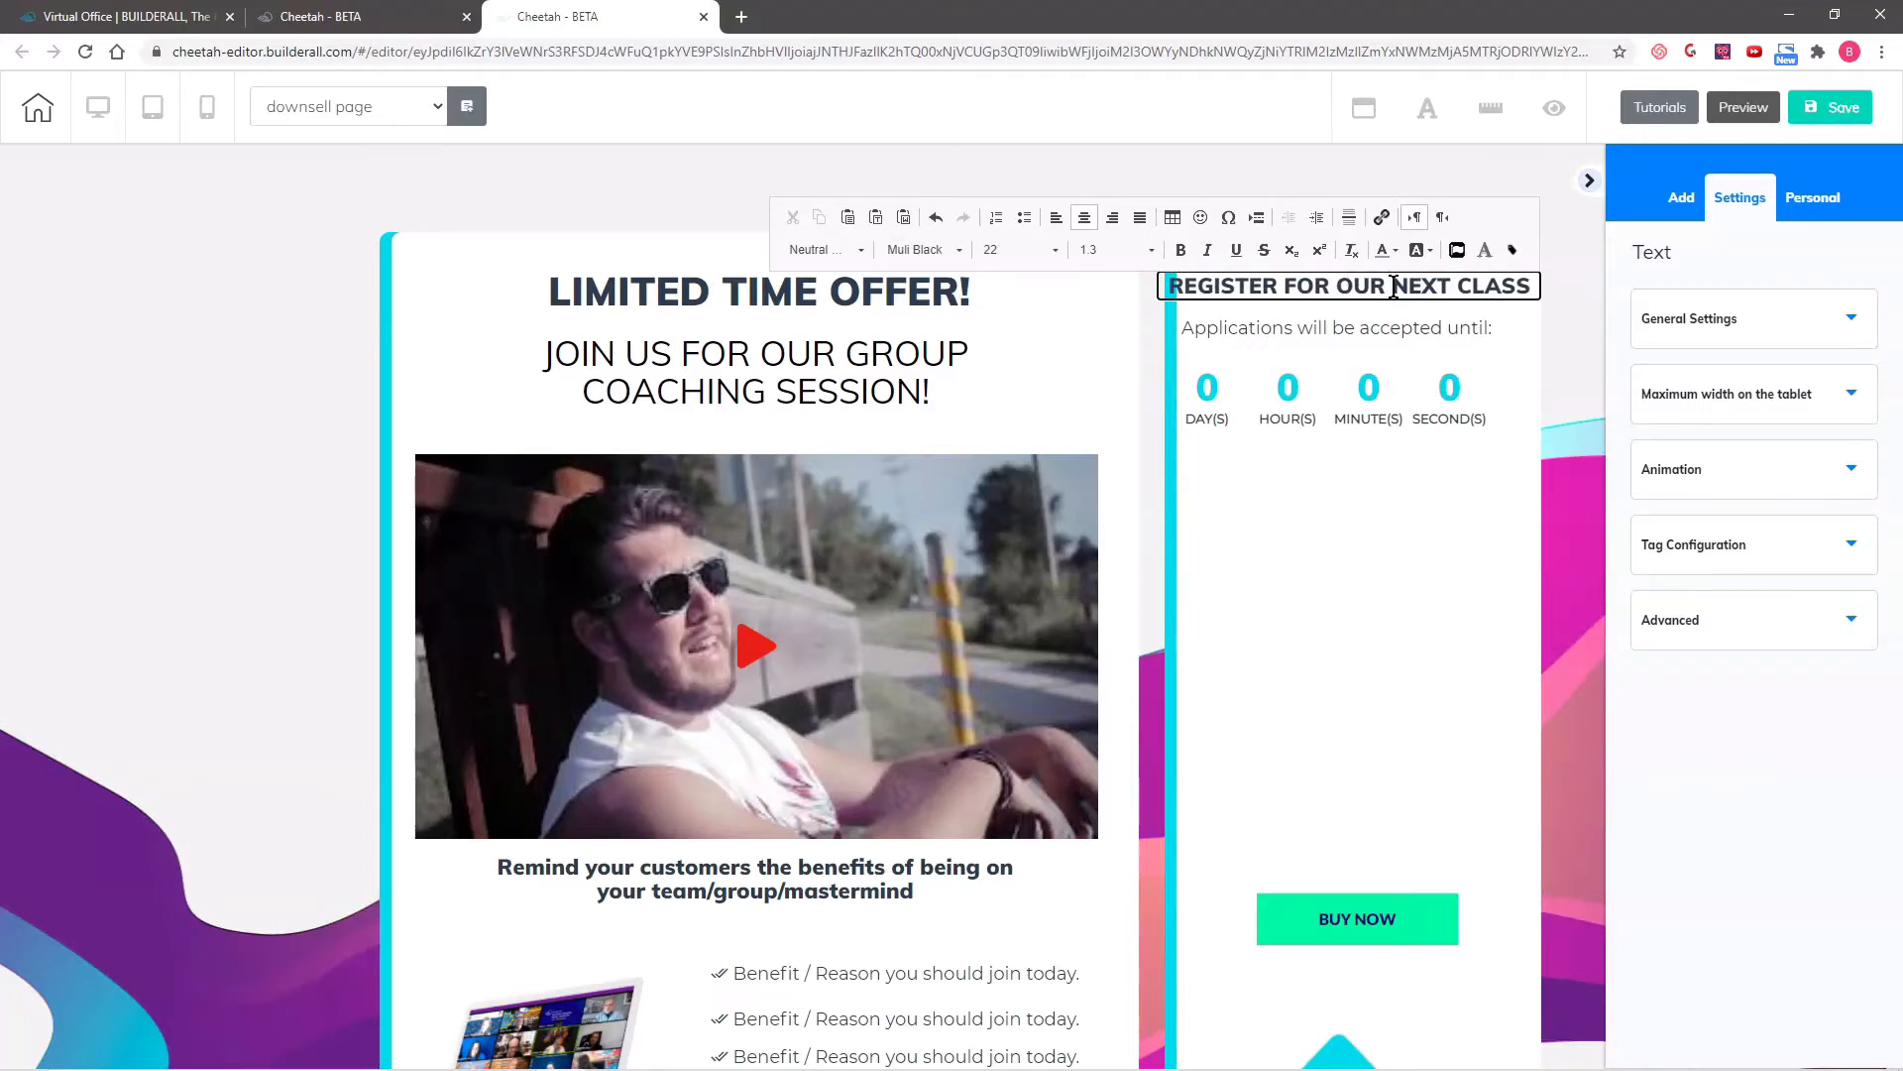
{"action": "left_click", "coordinate": [1394, 287]}
{"action": "key", "text": "Return"}
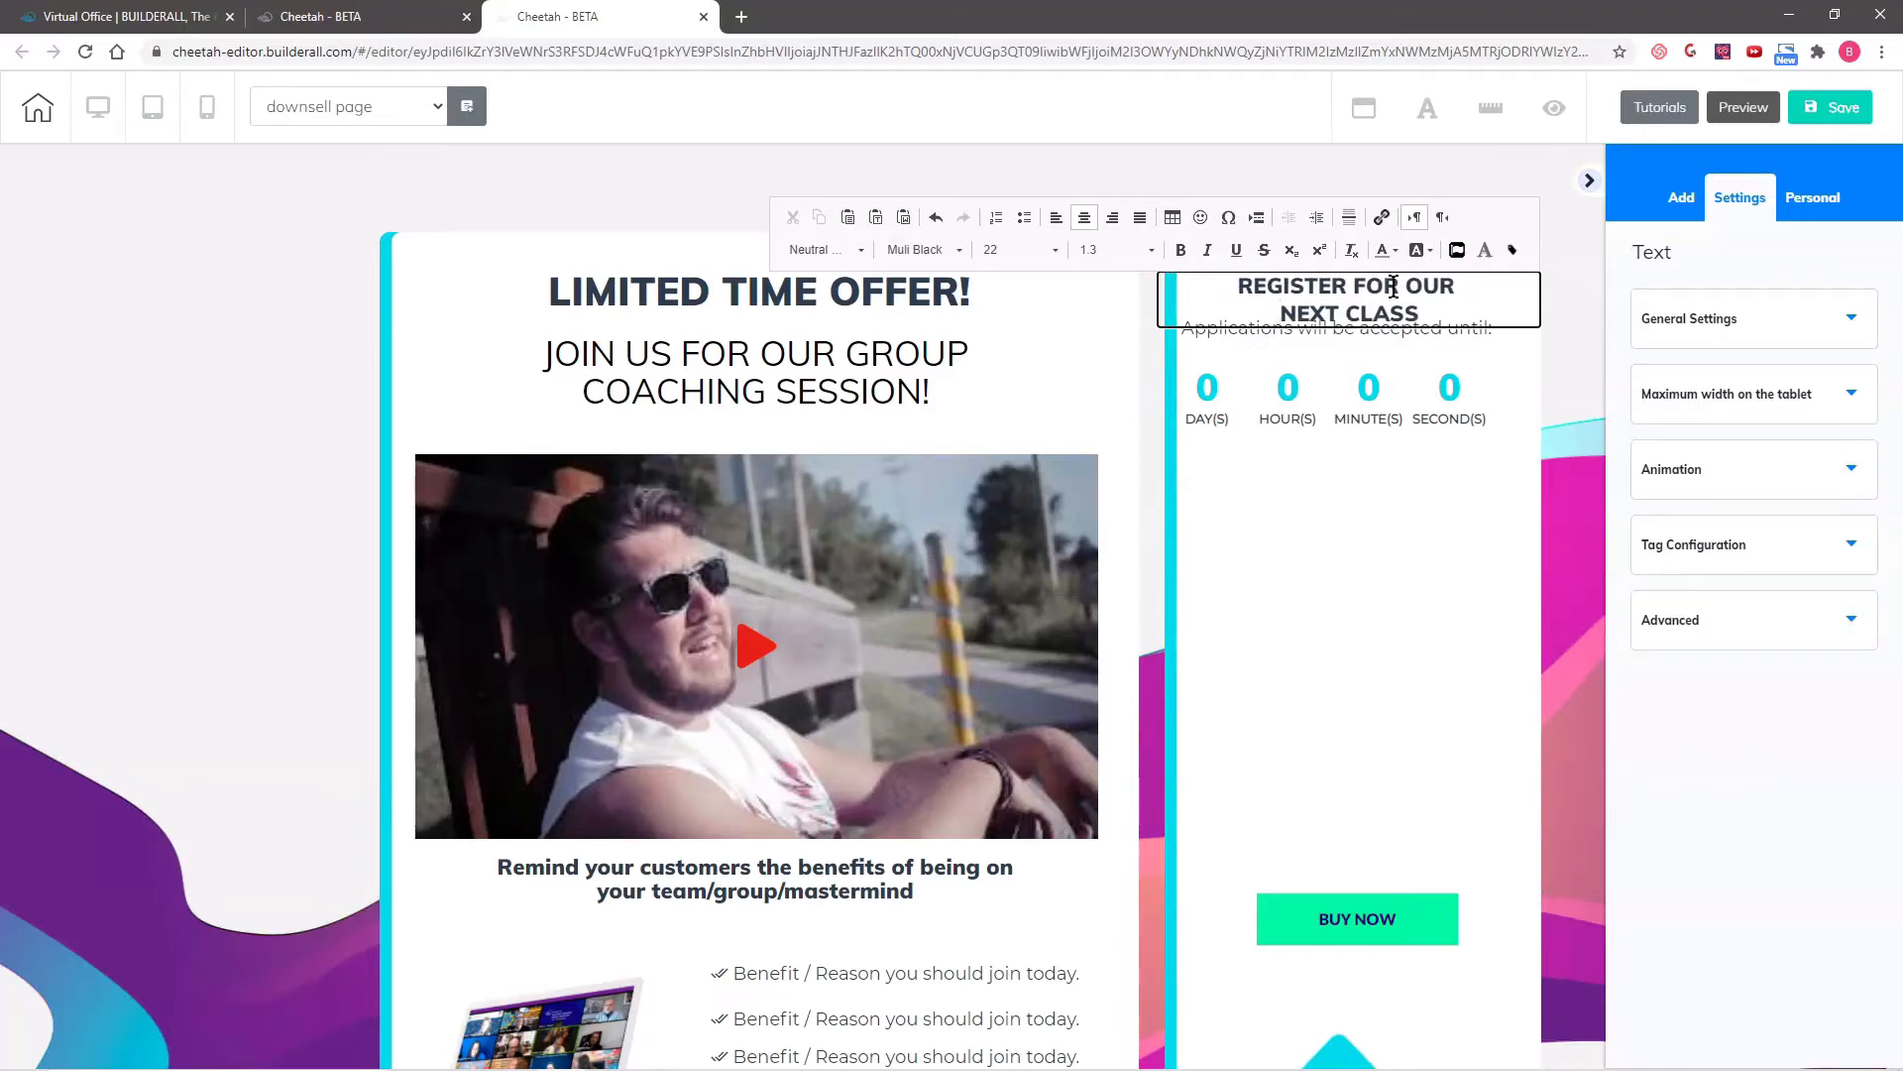
- Move the countdown, the "Applications will be accepted until:" text and the registration heading down so they no longer overlap
{"action": "left_click", "coordinate": [1358, 329]}
{"action": "left_click_drag", "start_coordinate": [1367, 402], "coordinate": [1382, 465]}
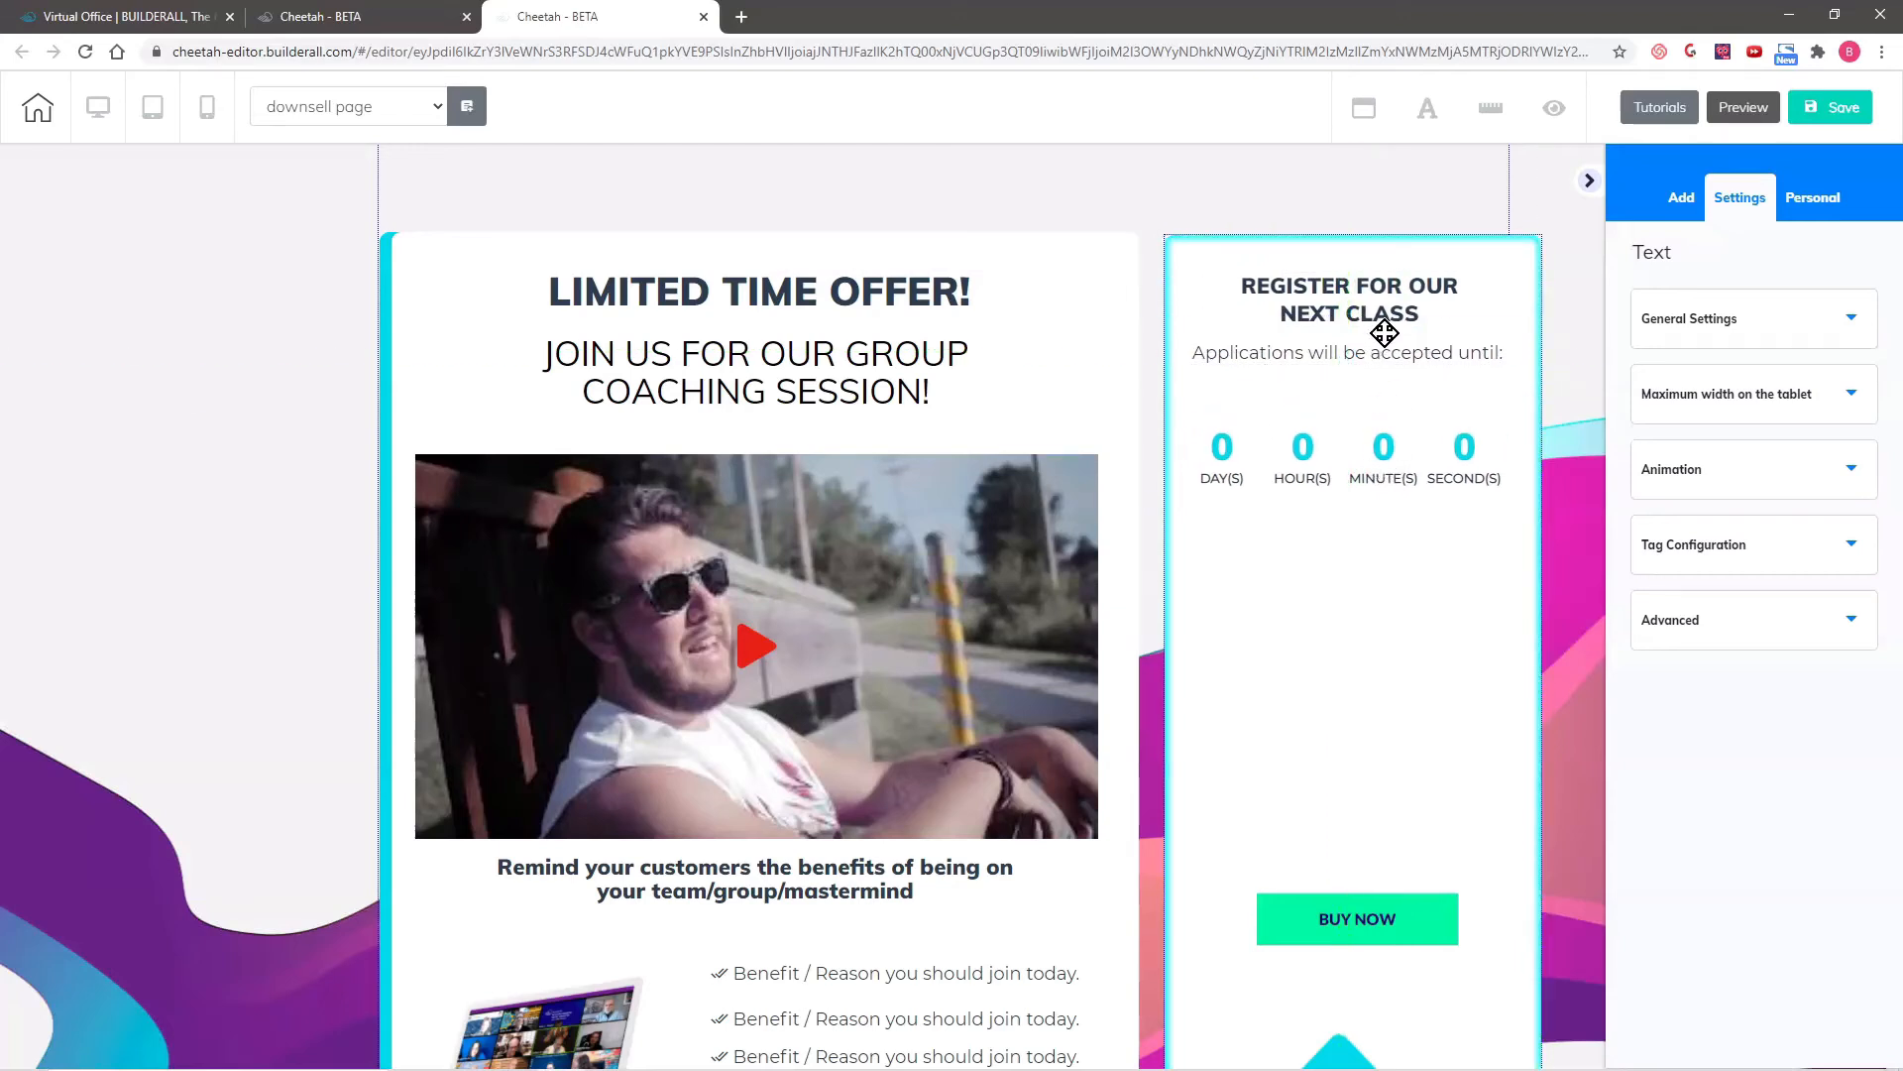
{"action": "left_click_drag", "start_coordinate": [1397, 337], "coordinate": [1396, 393]}
{"action": "left_click_drag", "start_coordinate": [1381, 290], "coordinate": [1381, 313]}
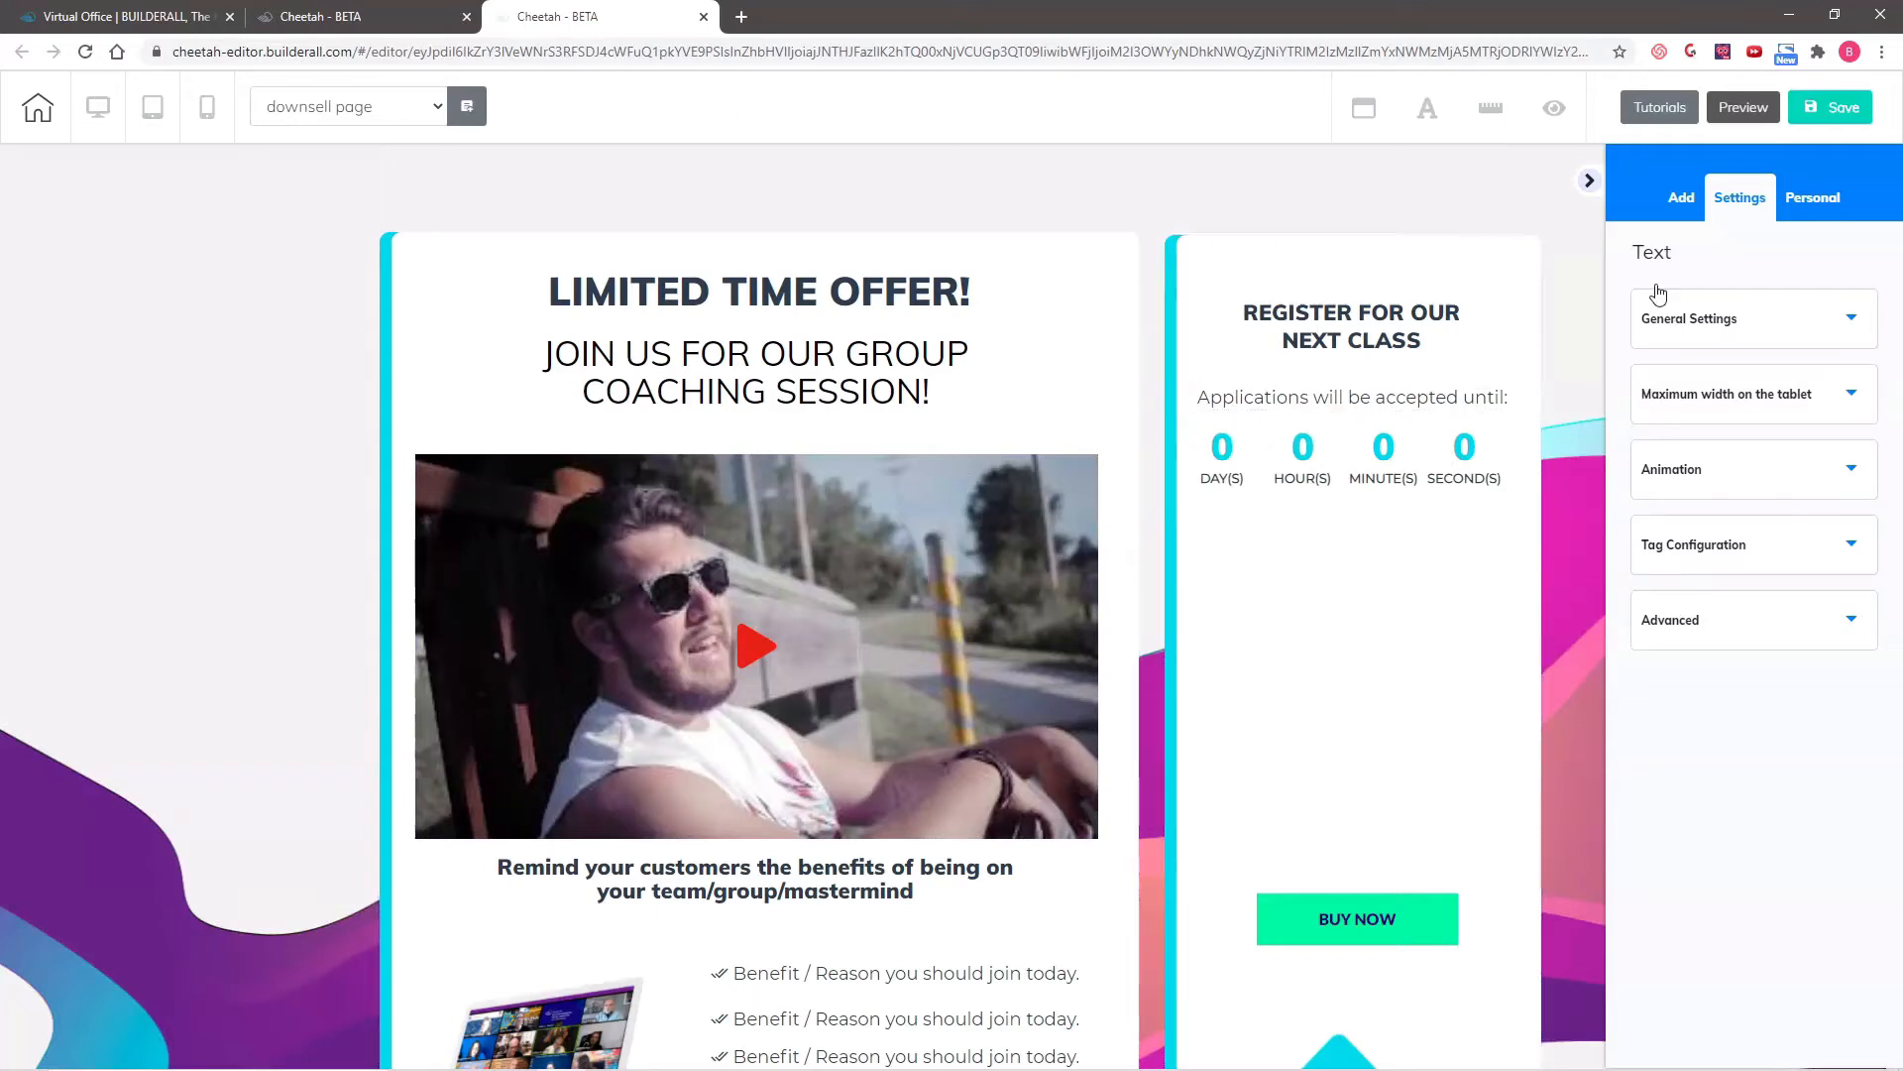
- Add an H2 title reading "ONLY $29" to the registration box, centered just below the countdown
{"action": "left_click", "coordinate": [1690, 204]}
{"action": "left_click", "coordinate": [1784, 258]}
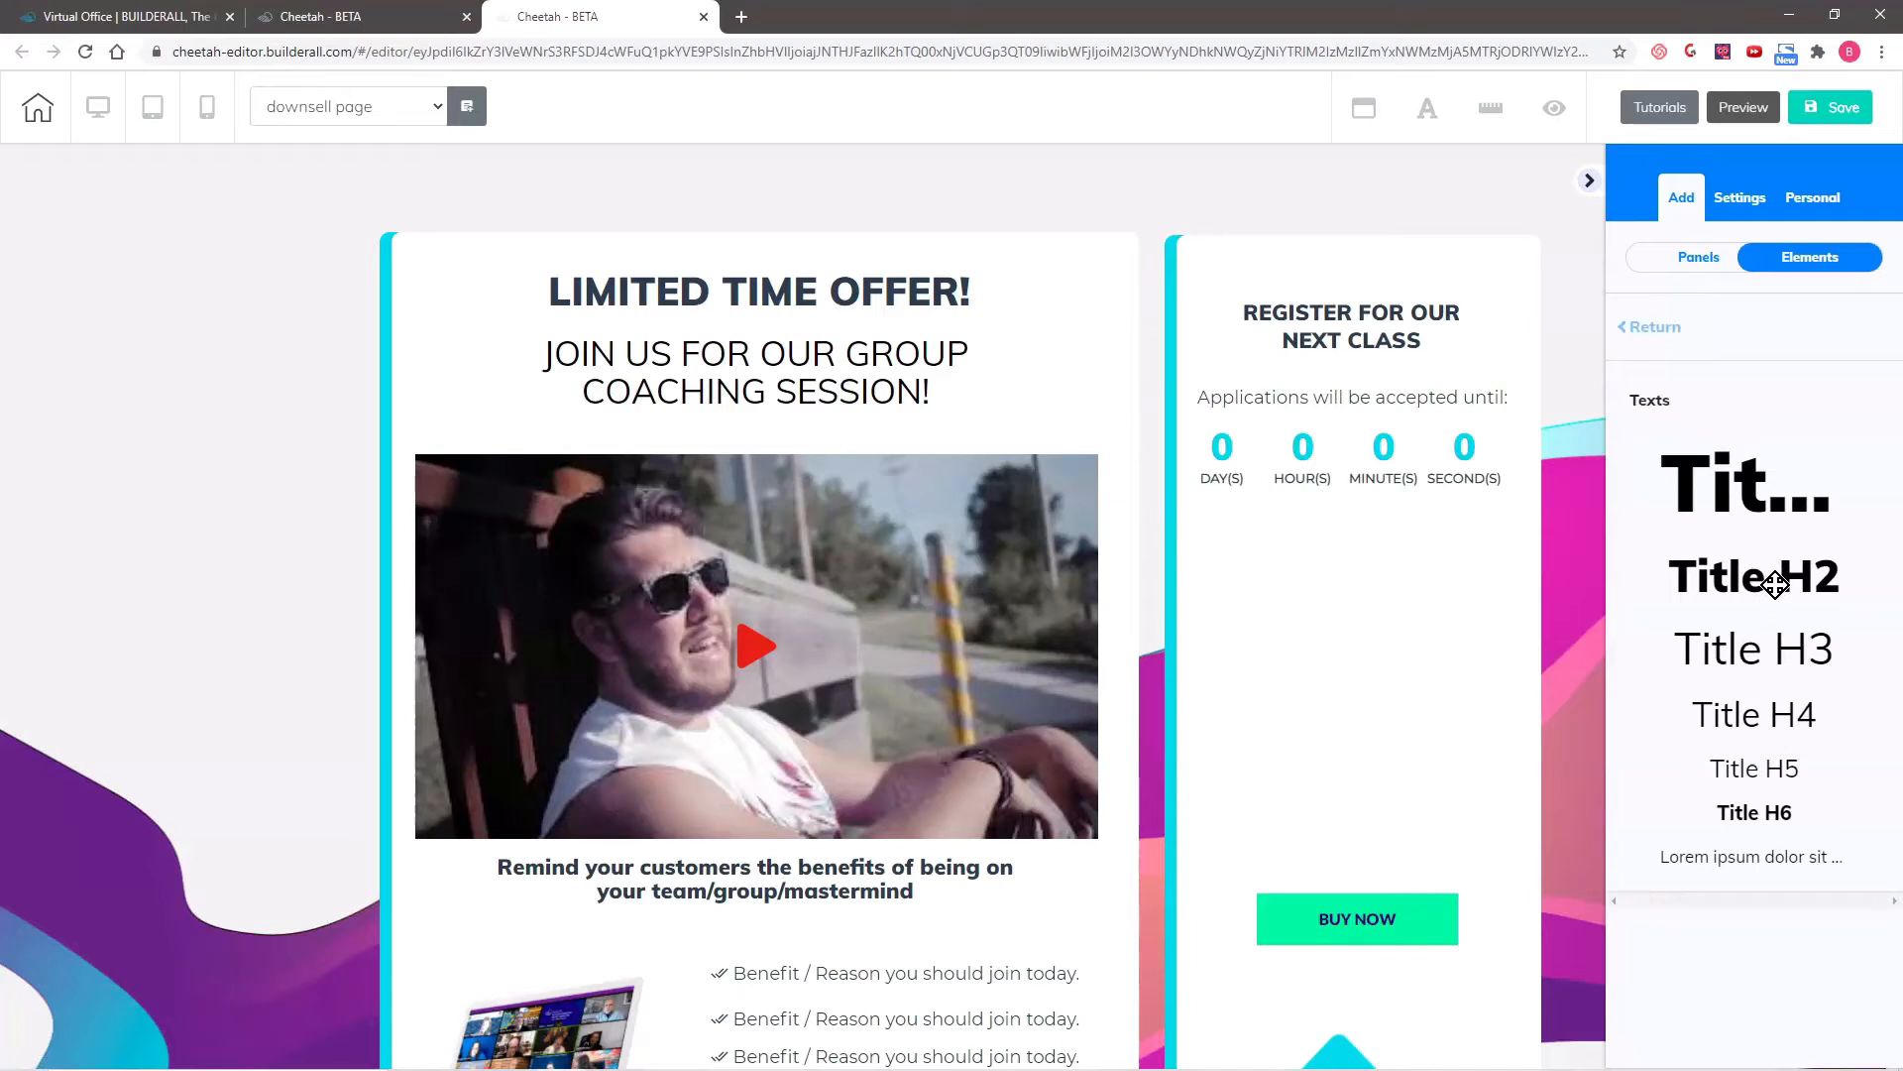
{"action": "left_click_drag", "start_coordinate": [1774, 585], "coordinate": [1348, 575]}
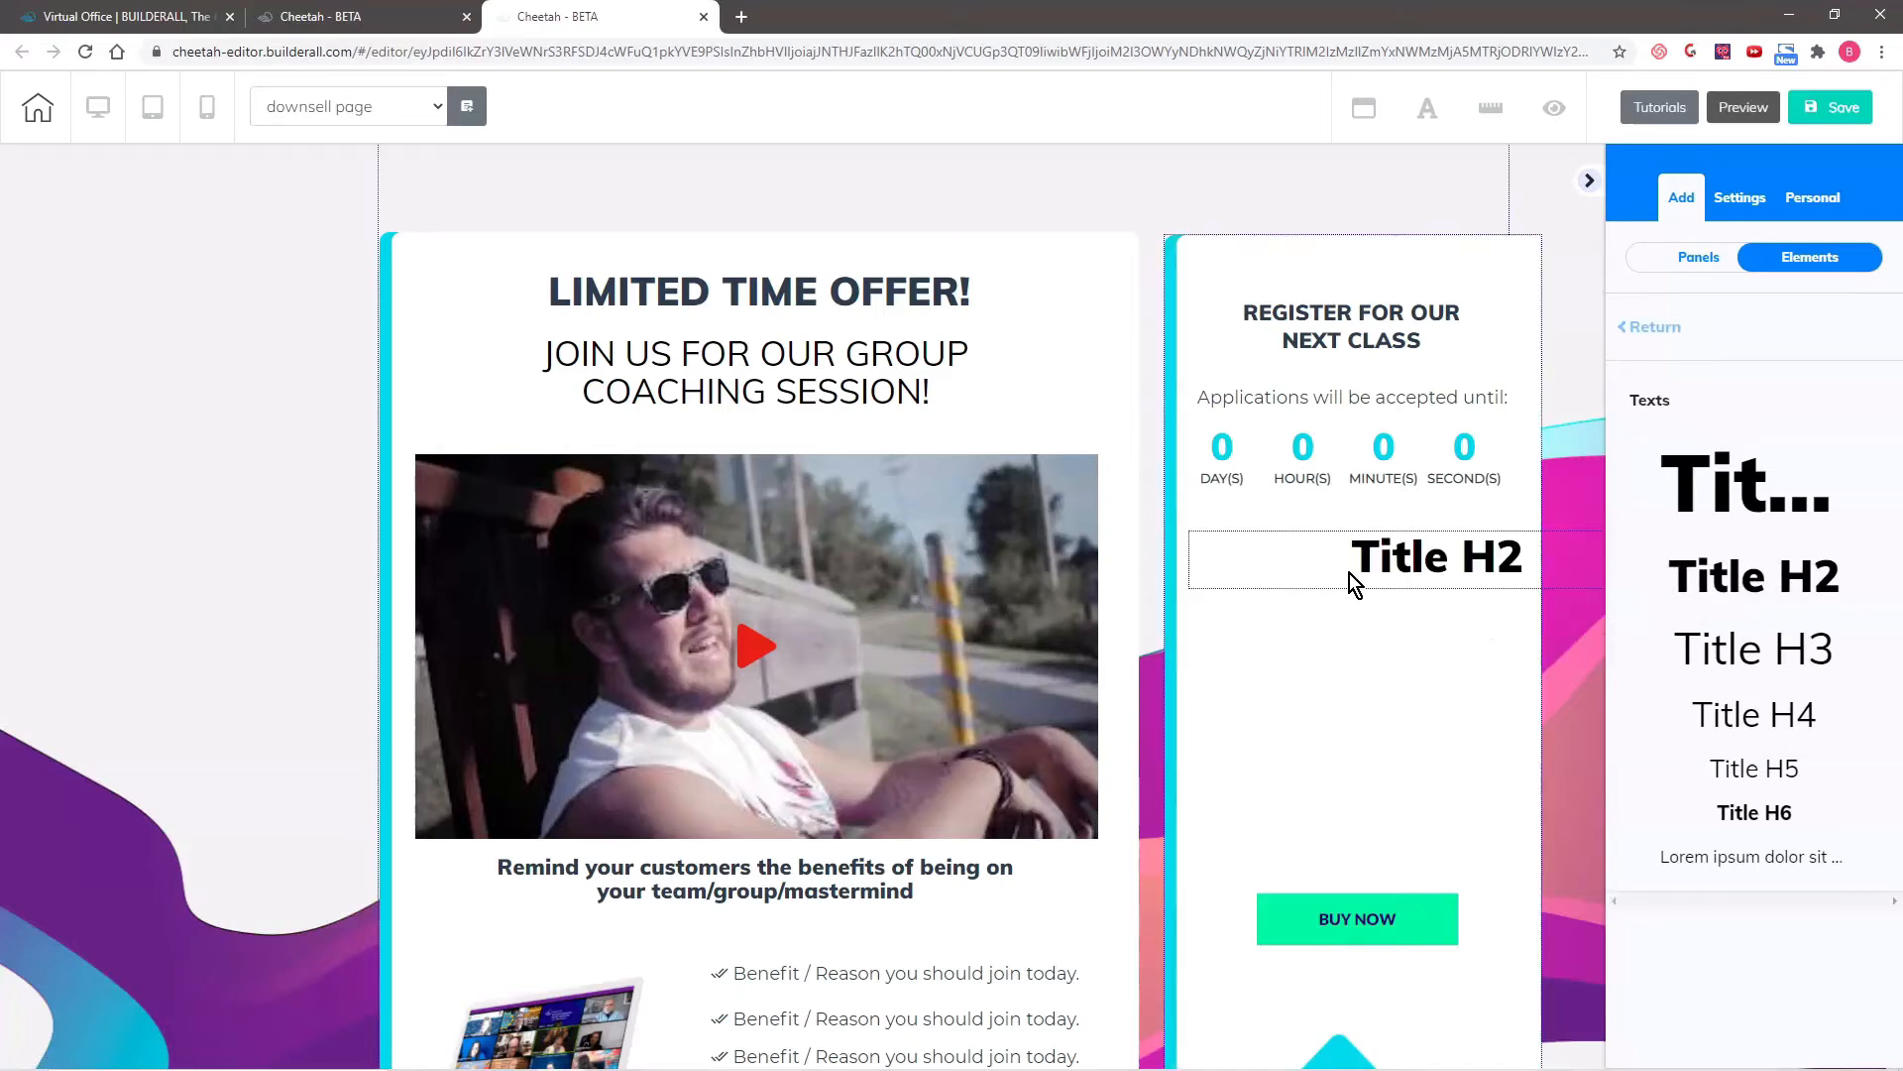
{"action": "left_click", "coordinate": [1490, 570]}
{"action": "left_click_drag", "start_coordinate": [1492, 570], "coordinate": [1333, 567]}
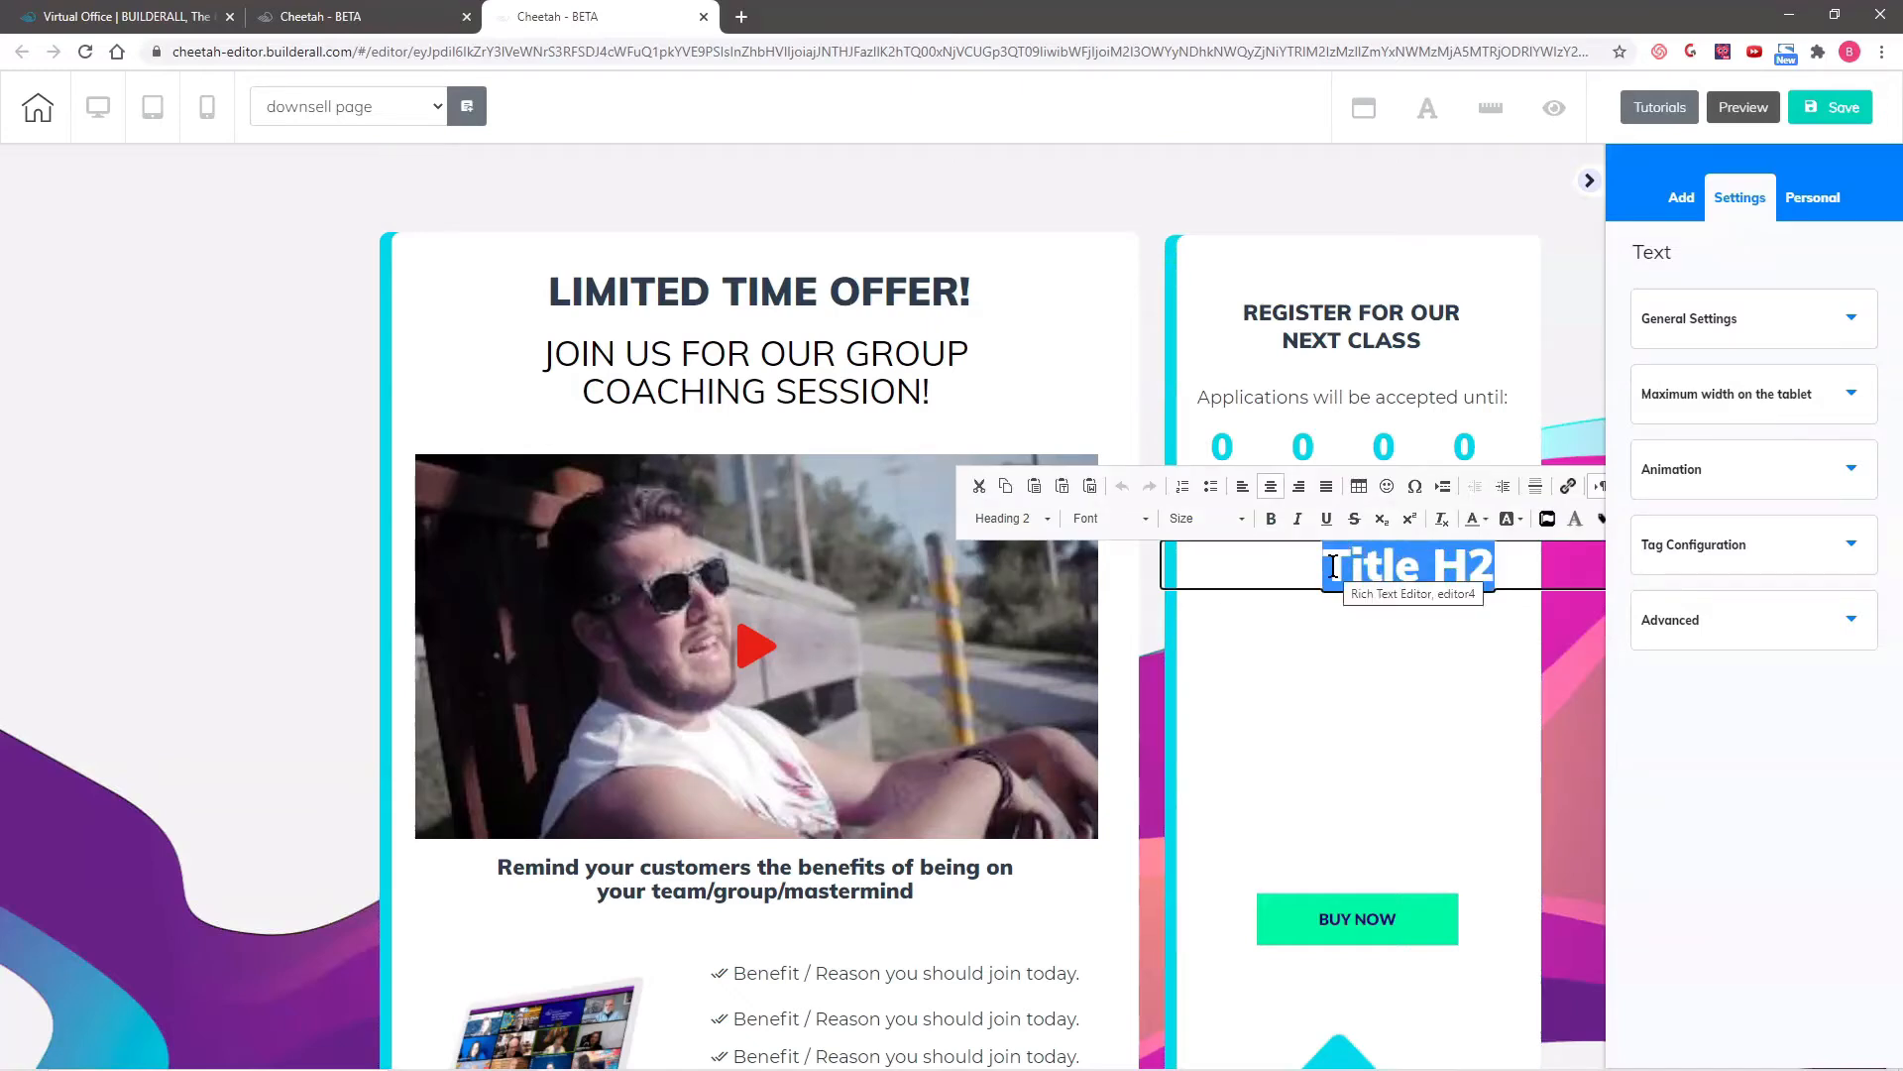
{"action": "type", "text": "GRou"}
{"action": "key", "text": "BackSpace"}
{"action": "key", "text": "BackSpace"}
{"action": "key", "text": "BackSpace"}
{"action": "key", "text": "BackSpace"}
{"action": "type", "text": "$14"}
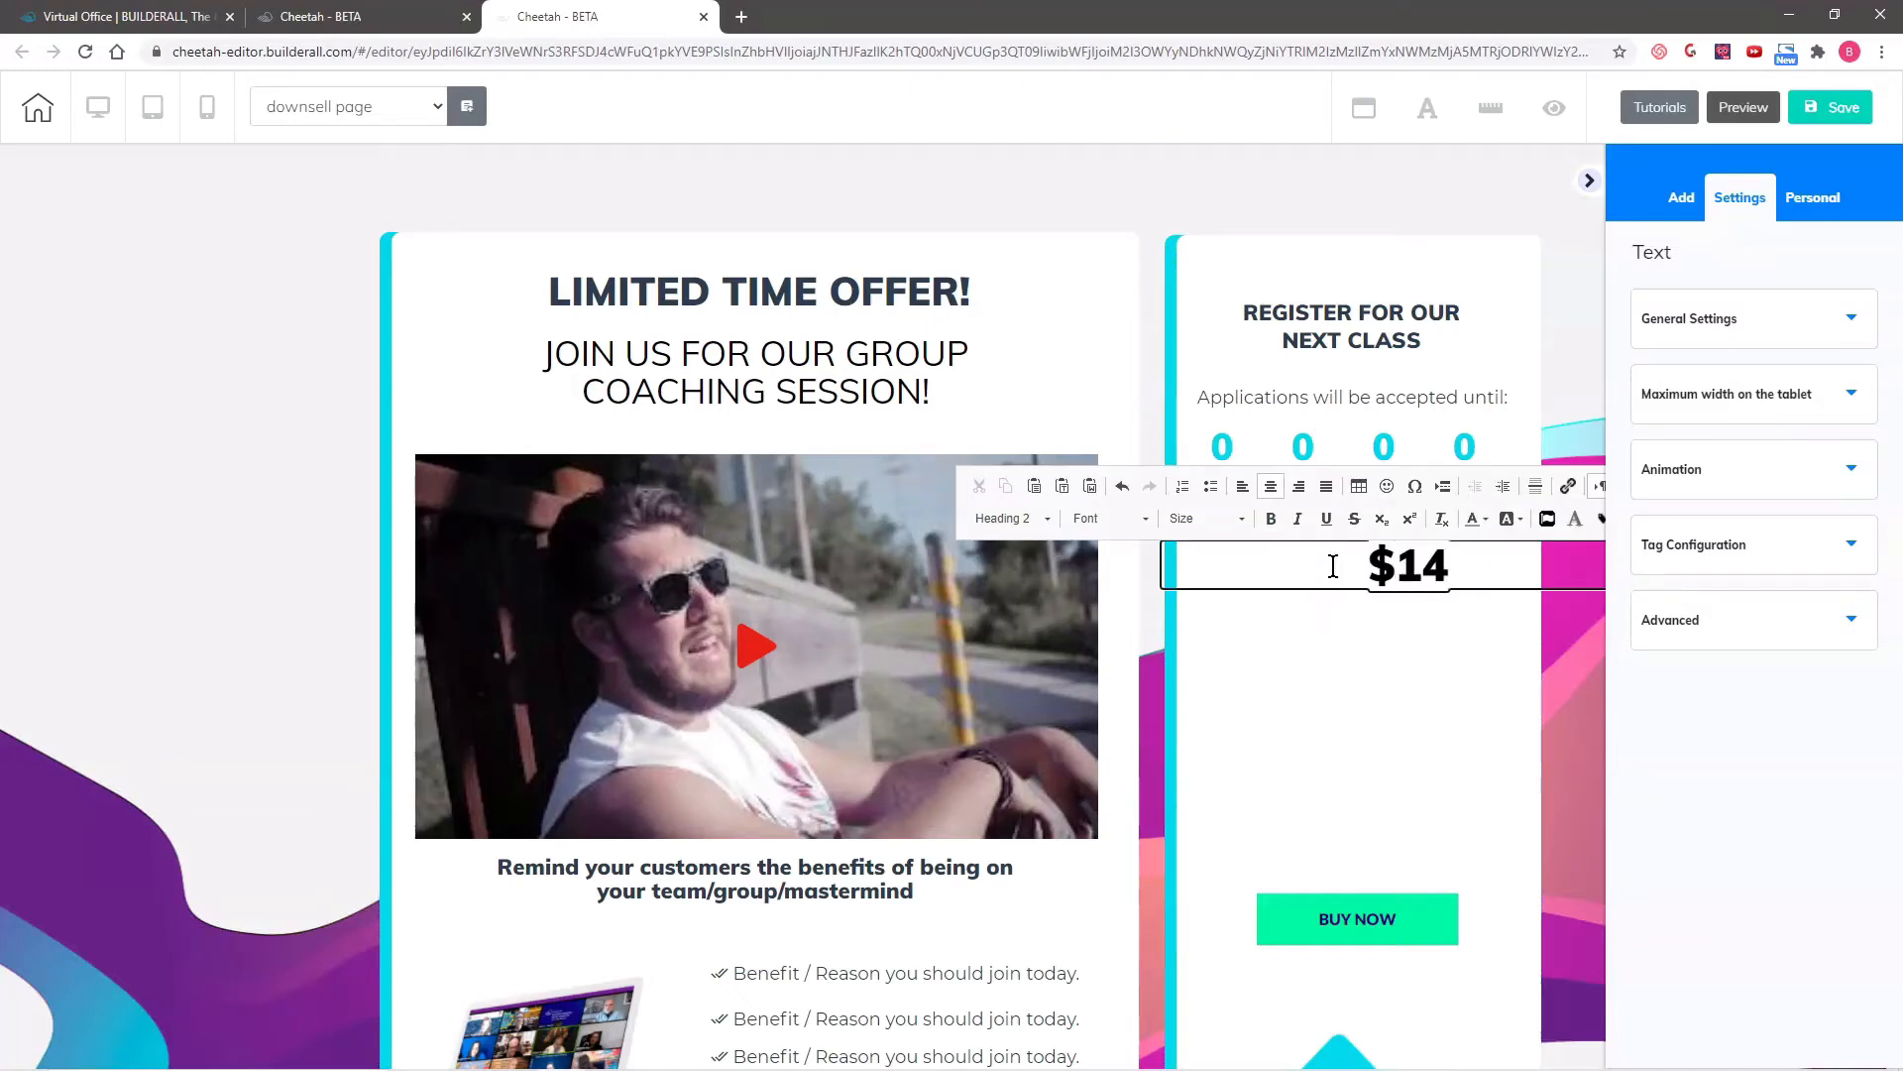
{"action": "key", "text": "BackSpace"}
{"action": "key", "text": "BackSpace"}
{"action": "type", "text": "29"}
{"action": "key", "text": "Home"}
{"action": "type", "text": "ONLY"}
{"action": "left_click_drag", "start_coordinate": [1331, 567], "coordinate": [1327, 545]}
- Add an H1 title reading "ONE TIME OFFER ONLY $10!" between the "ONLY $29" heading and the BUY NOW button
{"action": "left_click", "coordinate": [1682, 198]}
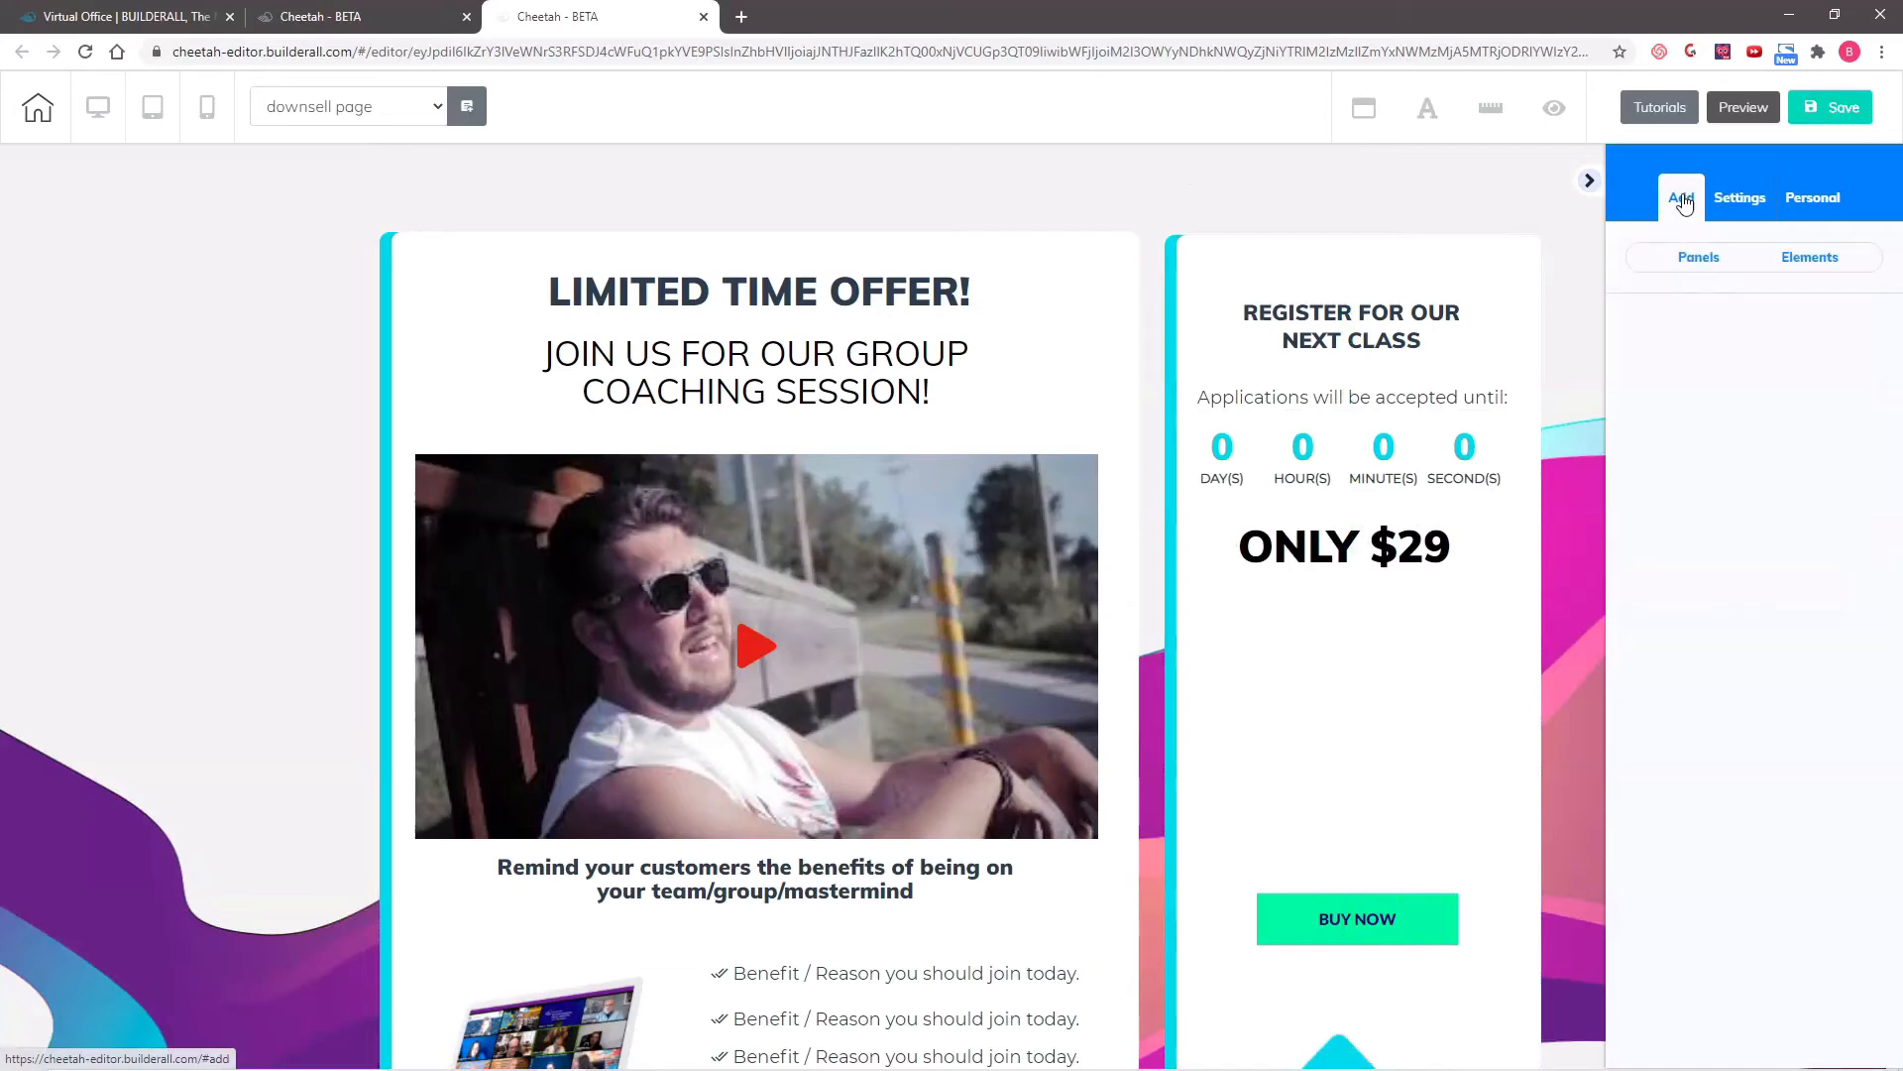
{"action": "left_click", "coordinate": [1787, 257]}
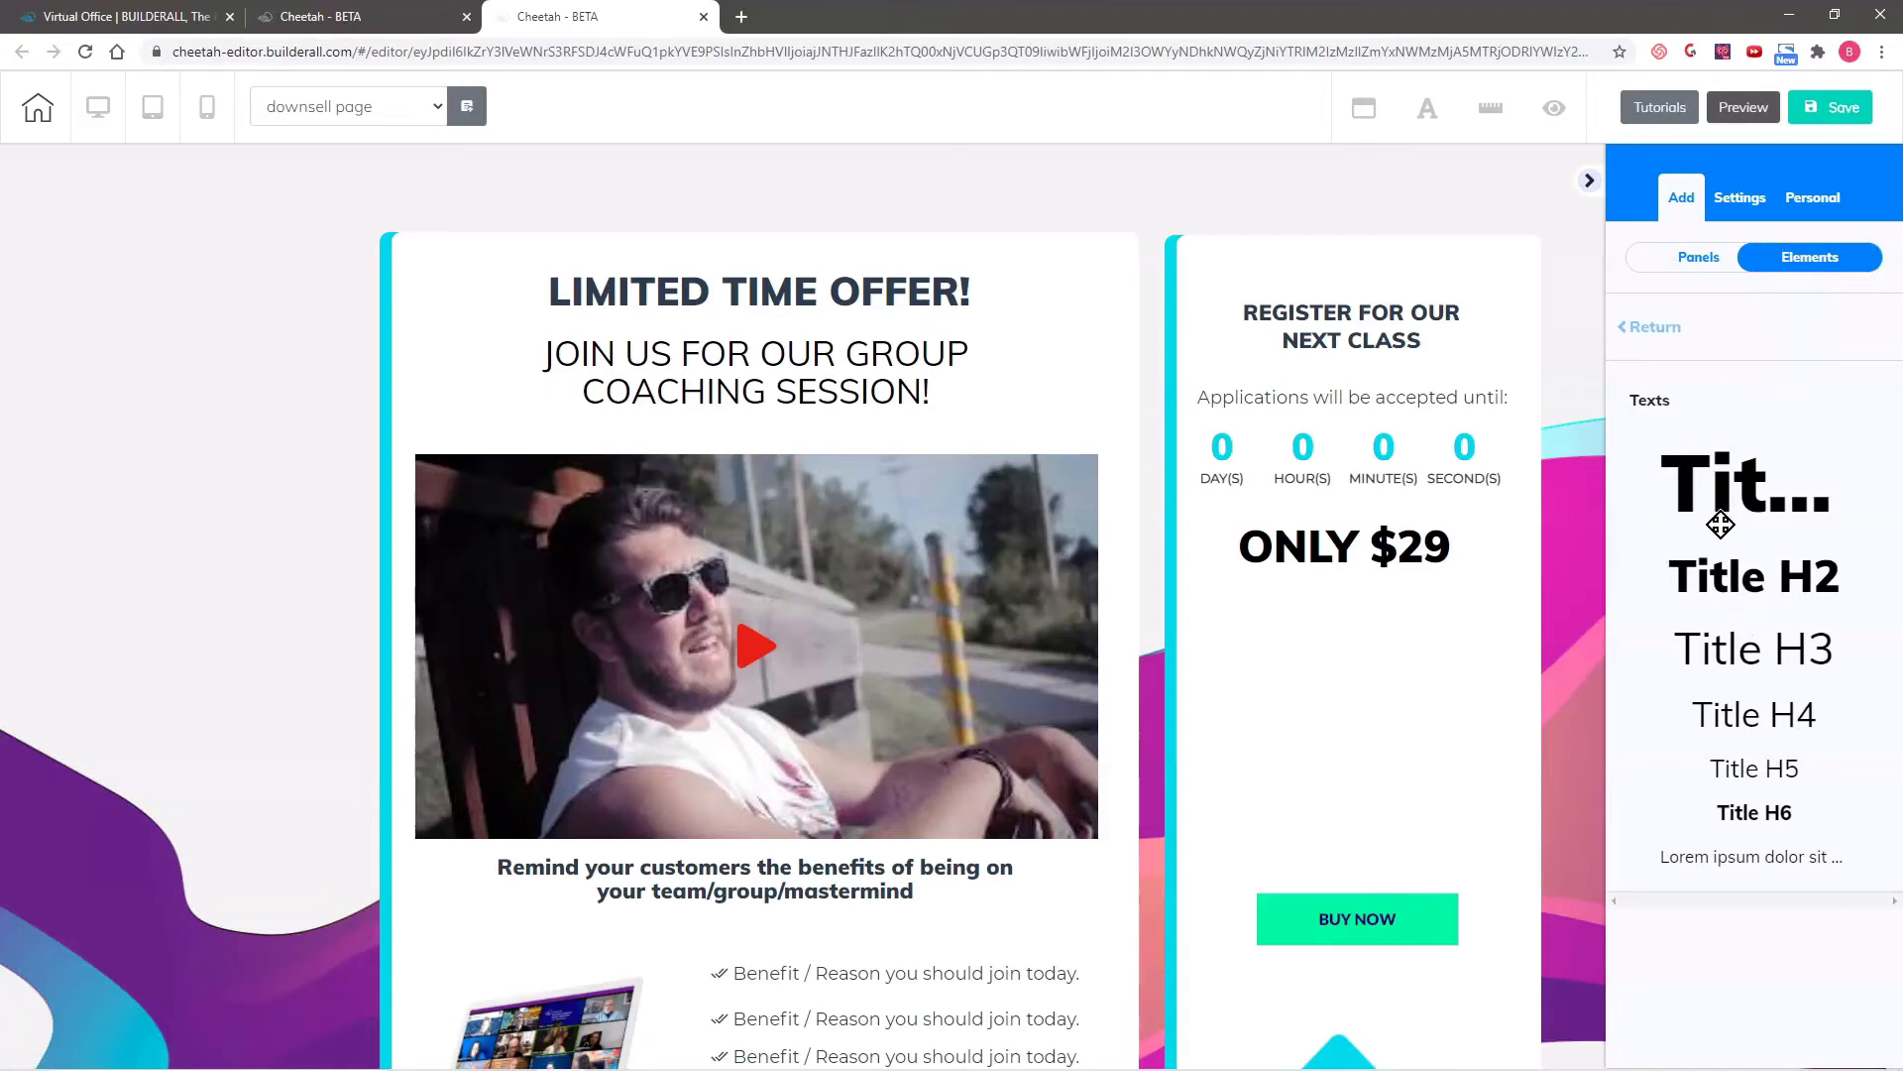
{"action": "left_click_drag", "start_coordinate": [1721, 509], "coordinate": [1543, 684]}
{"action": "type", "text": "ONE TIME ONLY"}
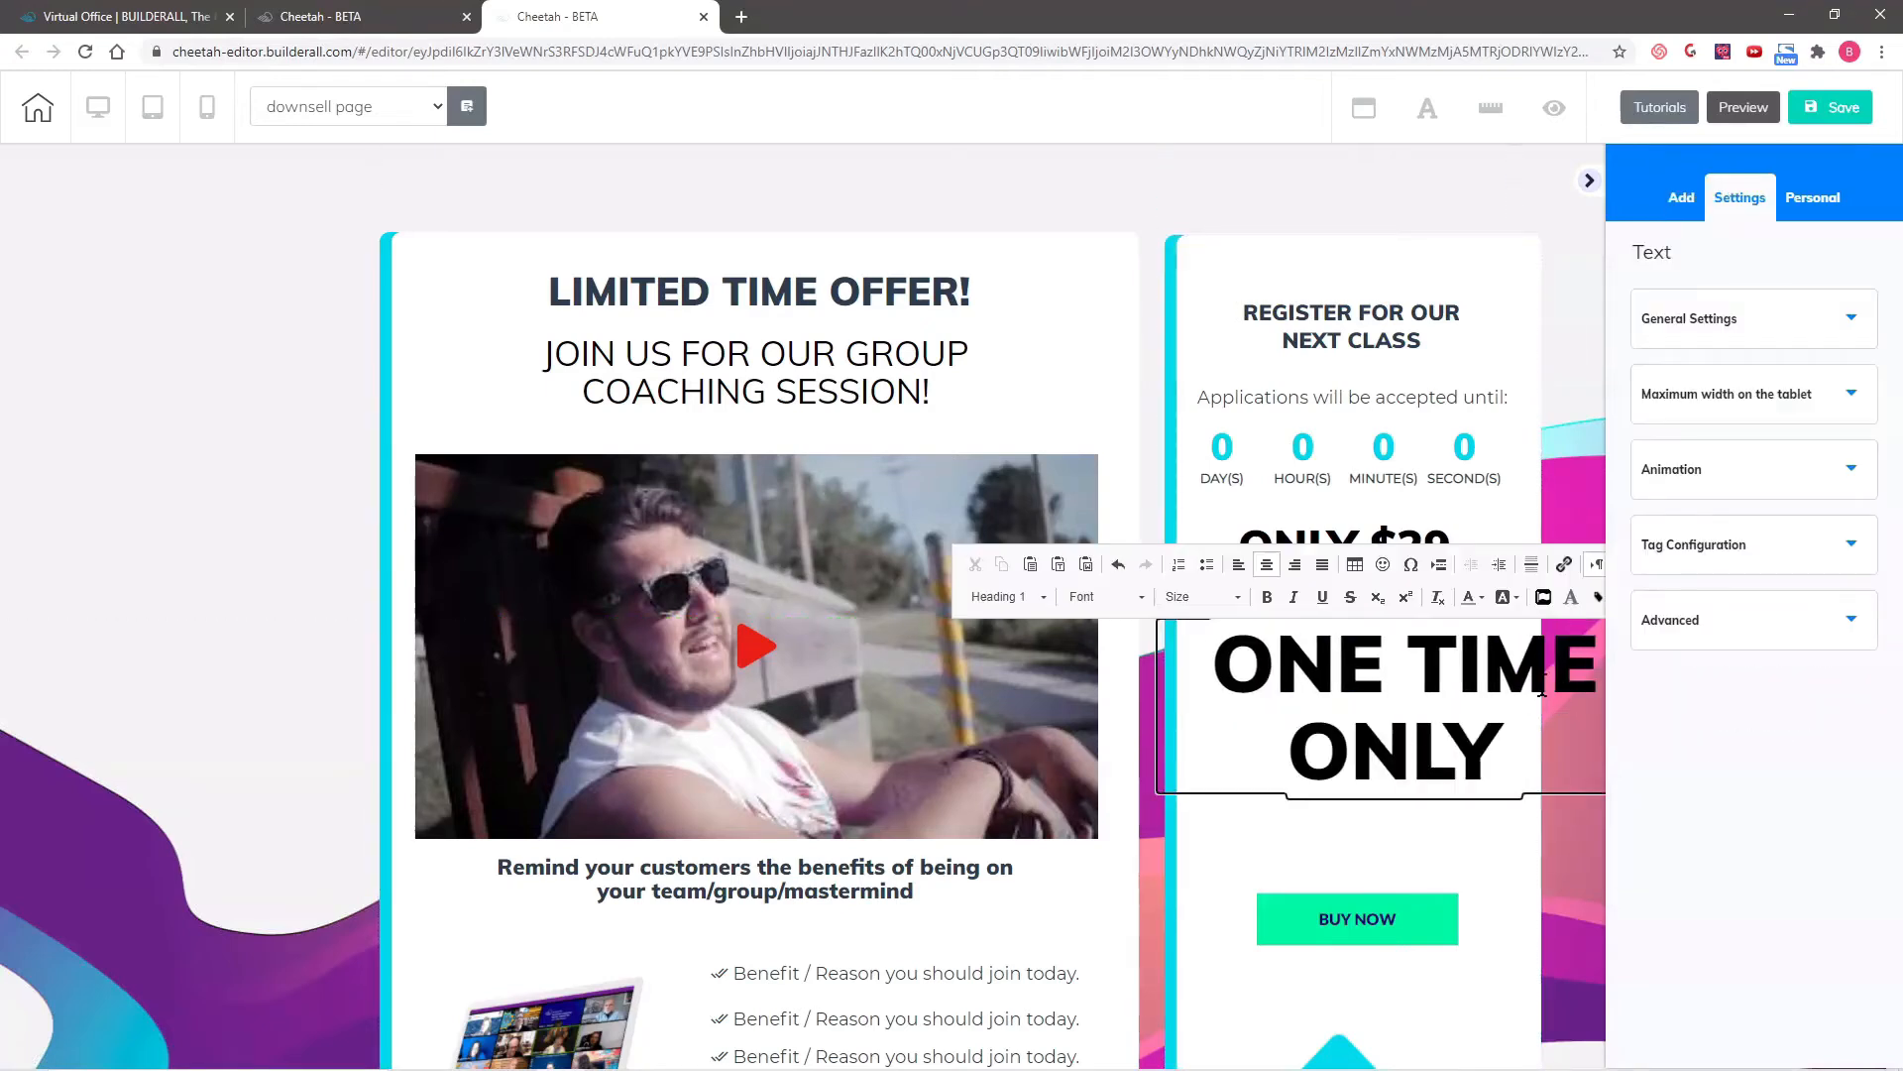
{"action": "key", "text": "BackSpace"}
{"action": "key", "text": "BackSpace"}
{"action": "key", "text": "BackSpace"}
{"action": "key", "text": "BackSpace"}
{"action": "key", "text": "BackSpace"}
{"action": "key", "text": "BackSpace"}
{"action": "key", "text": "BackSpace"}
{"action": "key", "text": "BackSpace"}
{"action": "key", "text": "BackSpace"}
{"action": "key", "text": "BackSpace"}
{"action": "key", "text": "BackSpace"}
{"action": "key", "text": "BackSpace"}
{"action": "key", "text": "BackSpace"}
{"action": "type", "text": "FIR"}
{"action": "key", "text": "BackSpace"}
{"action": "key", "text": "BackSpace"}
{"action": "key", "text": "BackSpace"}
{"action": "type", "text": "ONE TIME PO"}
{"action": "key", "text": "BackSpace"}
{"action": "key", "text": "BackSpace"}
{"action": "type", "text": "OFFER ONLY $10!"}
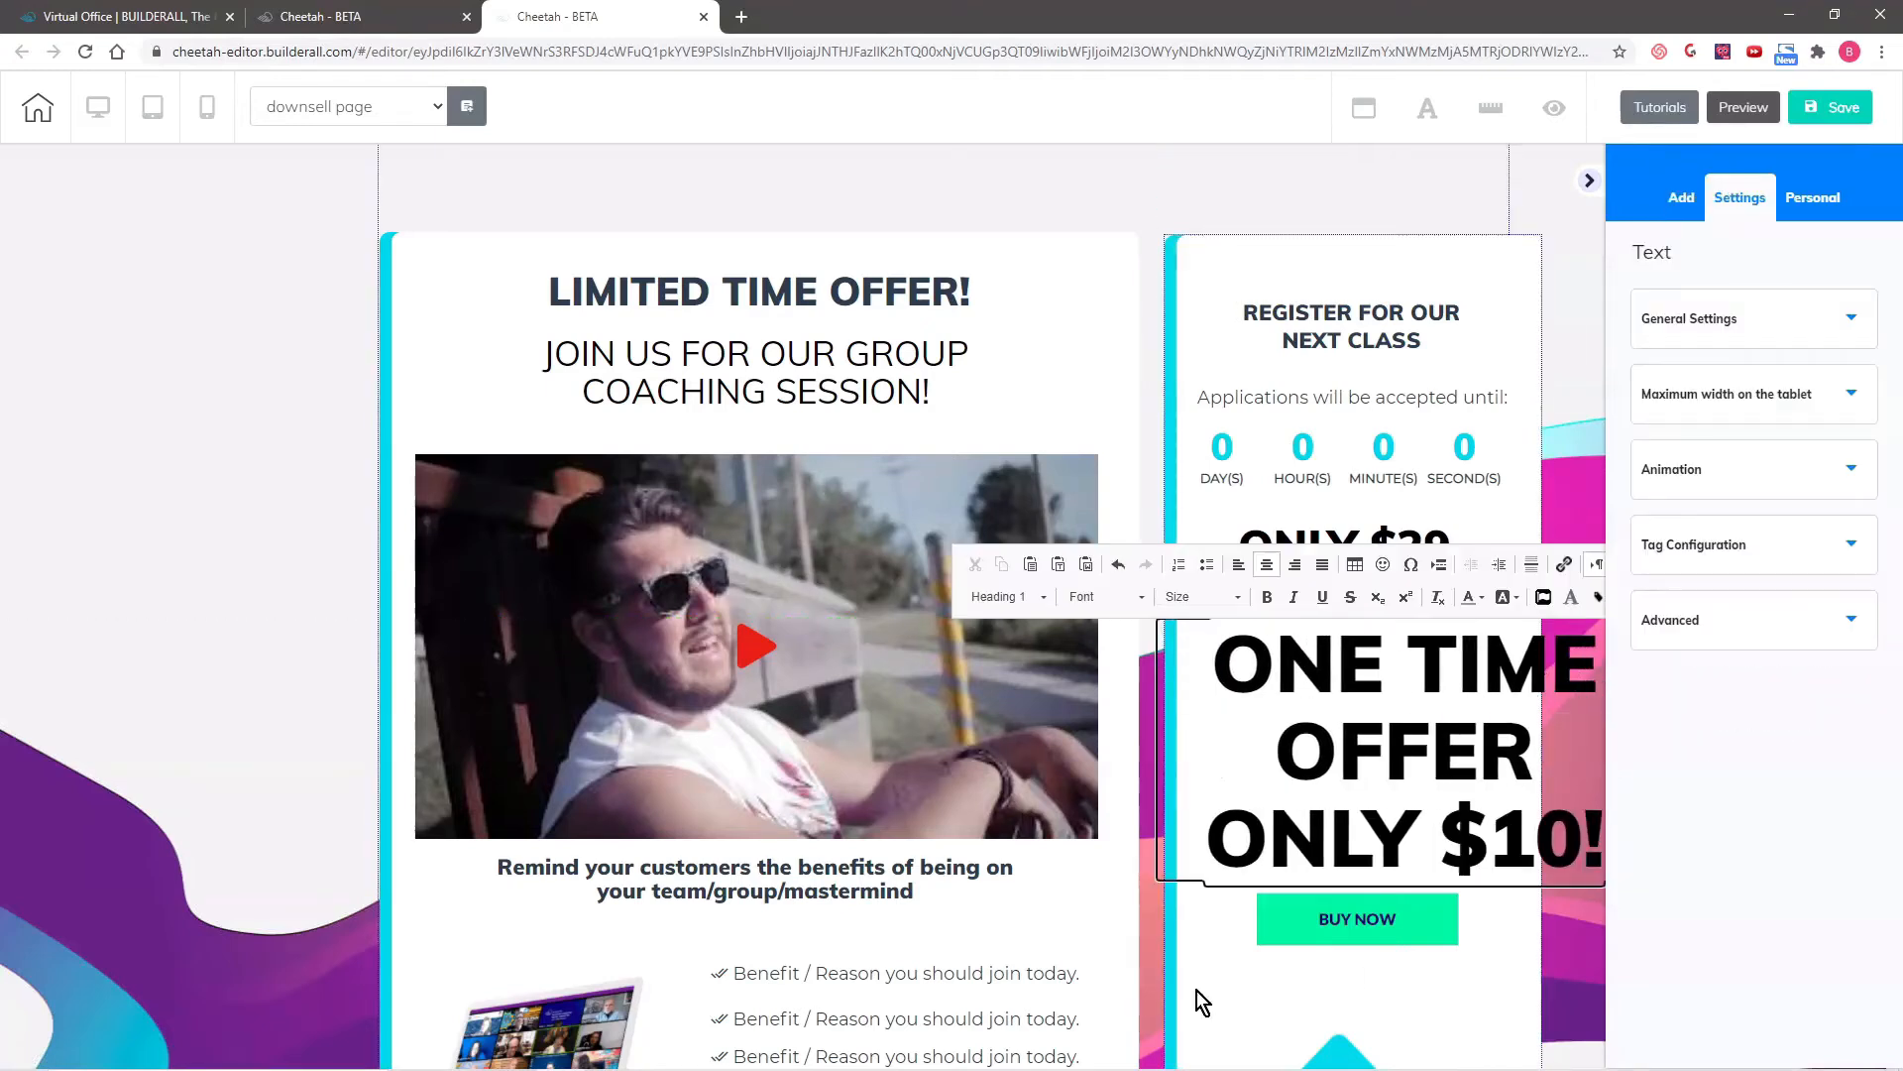
{"action": "left_click", "coordinate": [1198, 991]}
- Change the one-time offer title to Heading 4 and break its line before "ONLY $10!"
{"action": "left_click_drag", "start_coordinate": [1445, 754], "coordinate": [1345, 703]}
{"action": "double_click", "coordinate": [1495, 718]}
{"action": "left_click_drag", "start_coordinate": [1115, 614], "coordinate": [1510, 765]}
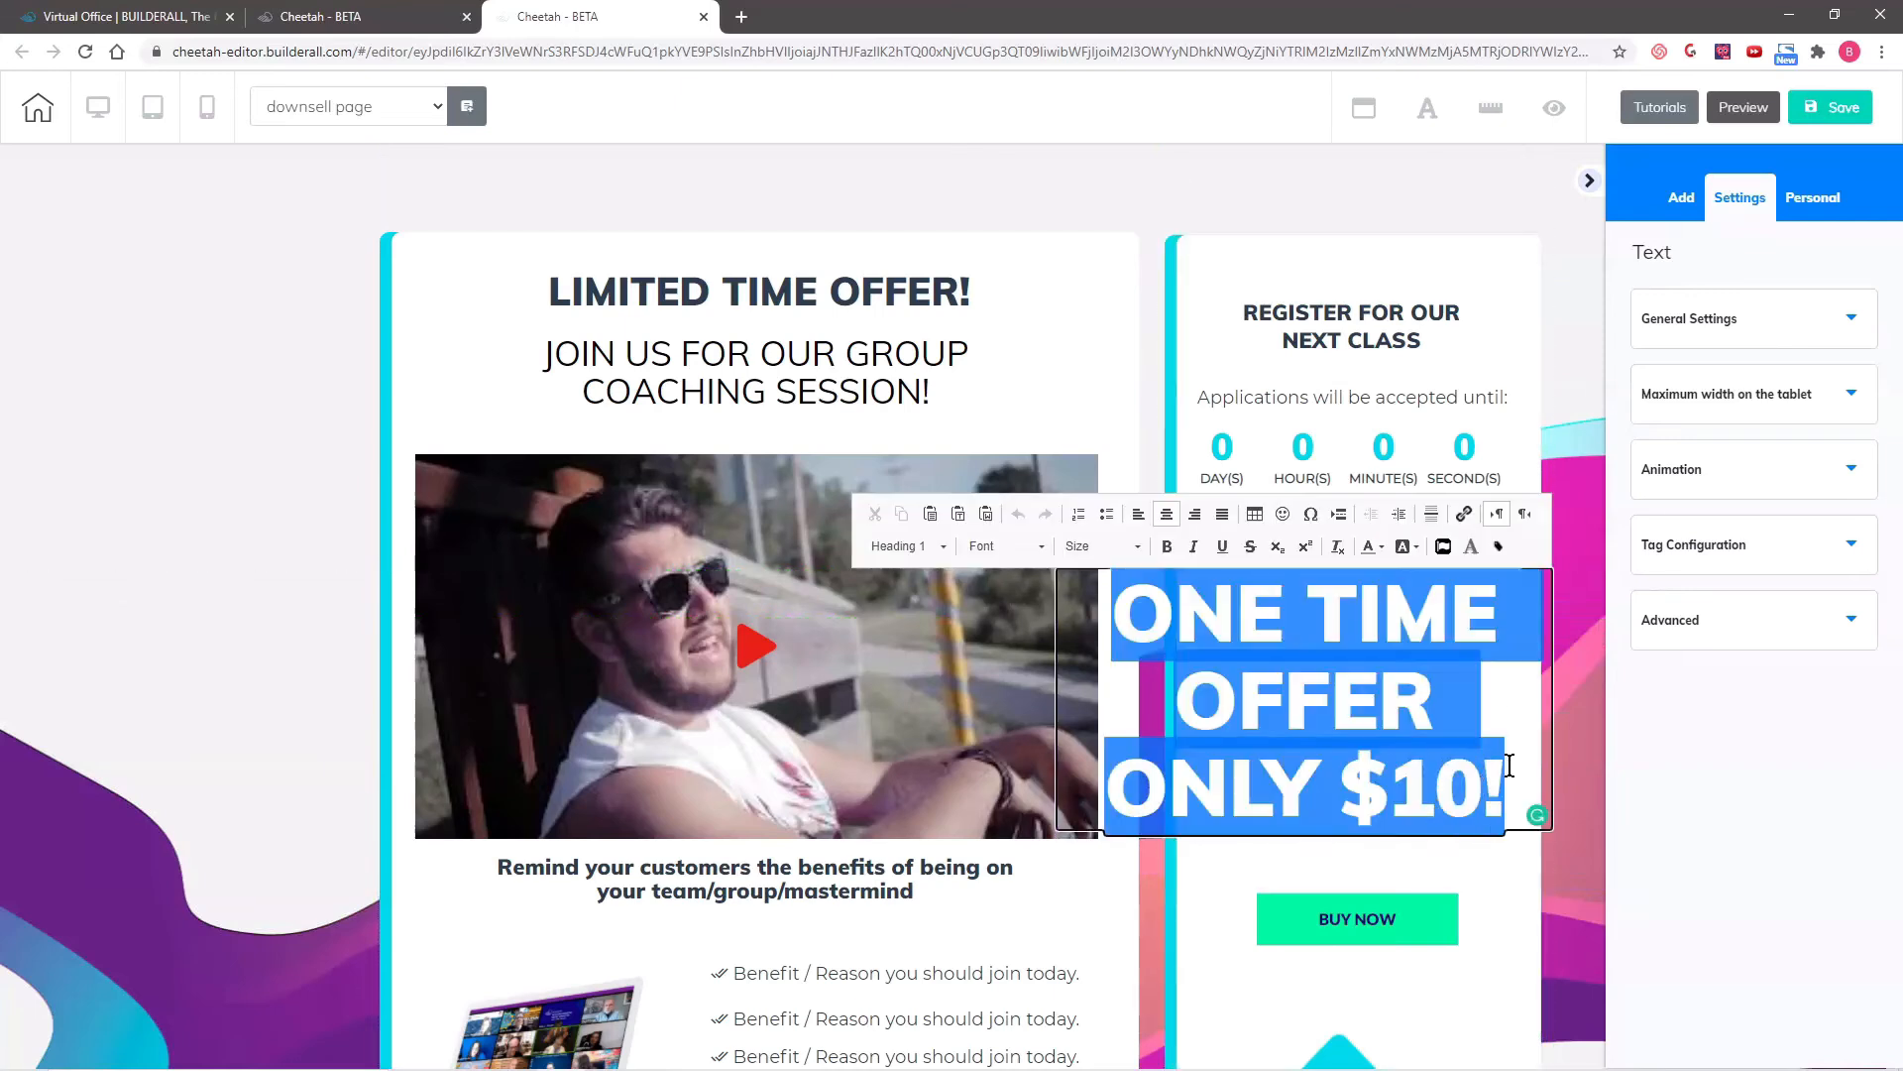
{"action": "left_click", "coordinate": [942, 545]}
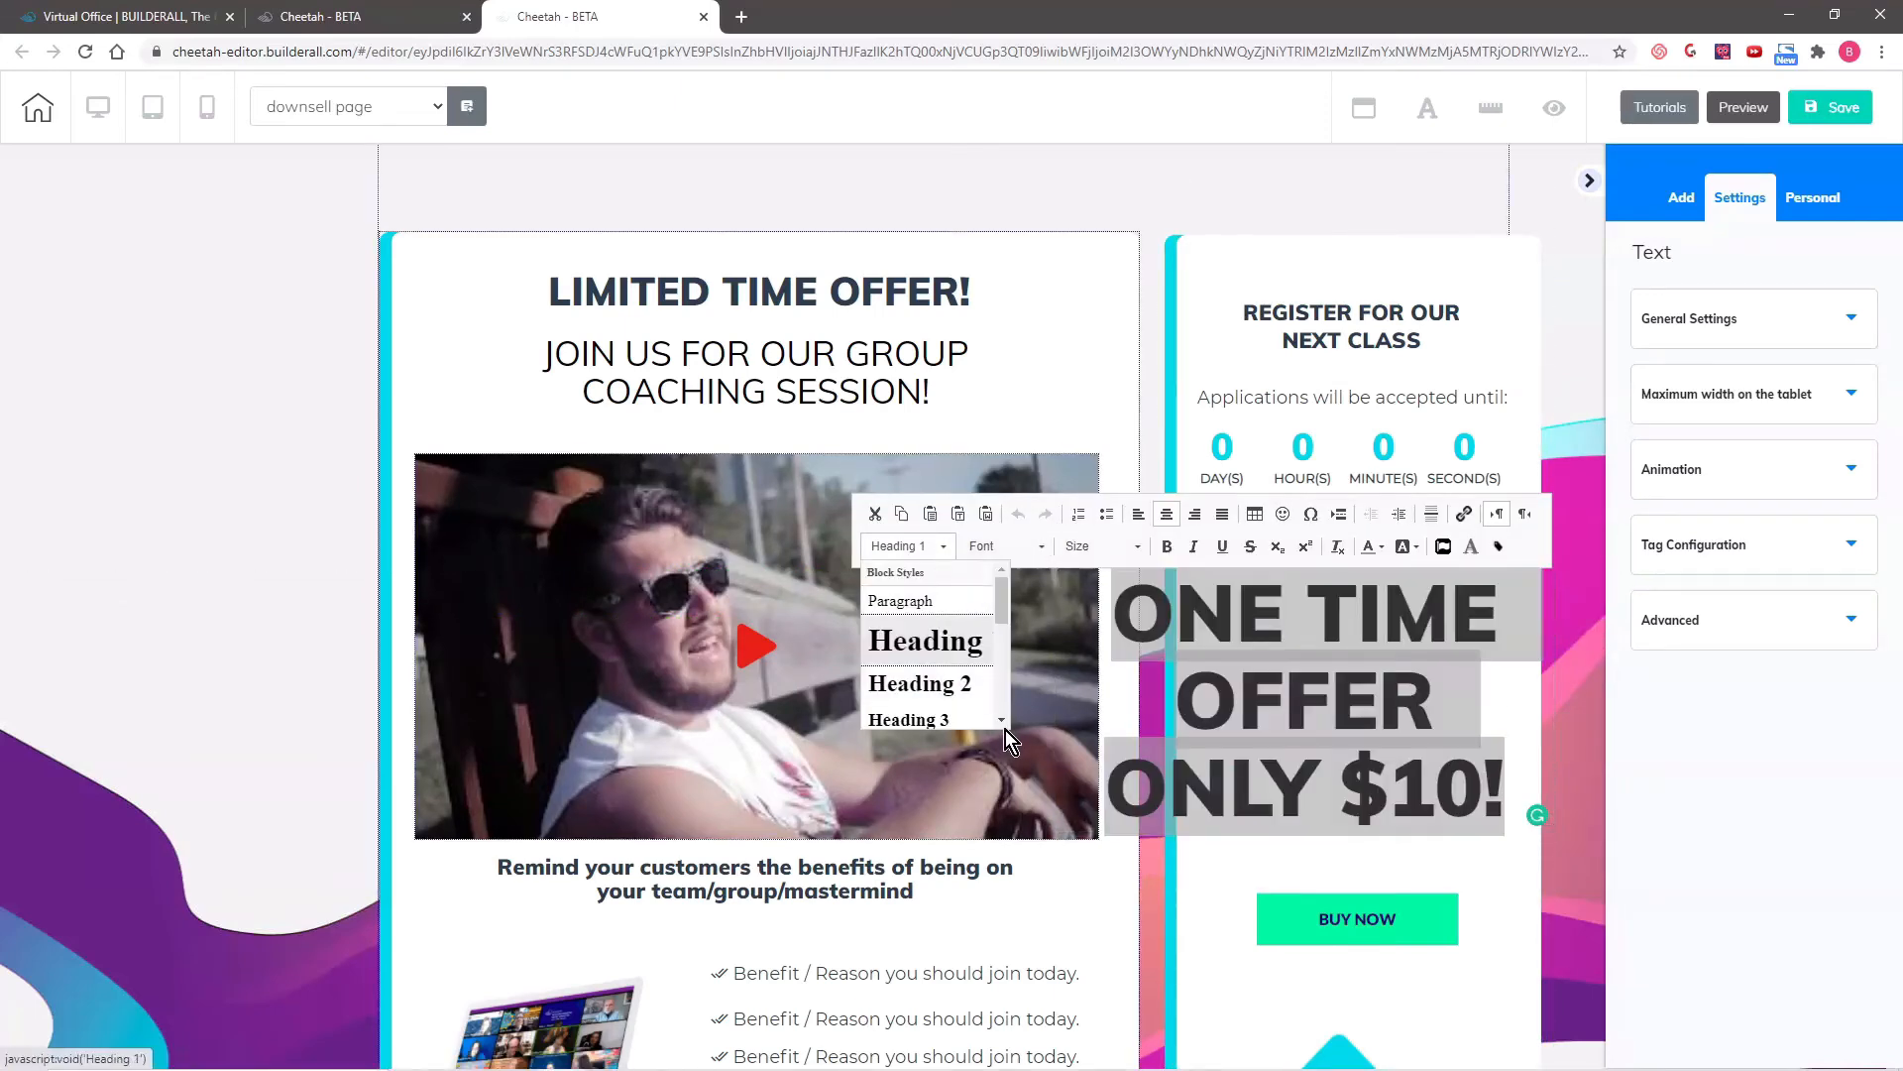
{"action": "scroll", "coordinate": [997, 722], "scroll_direction": "down", "scroll_amount": 3}
{"action": "left_click", "coordinate": [924, 664]}
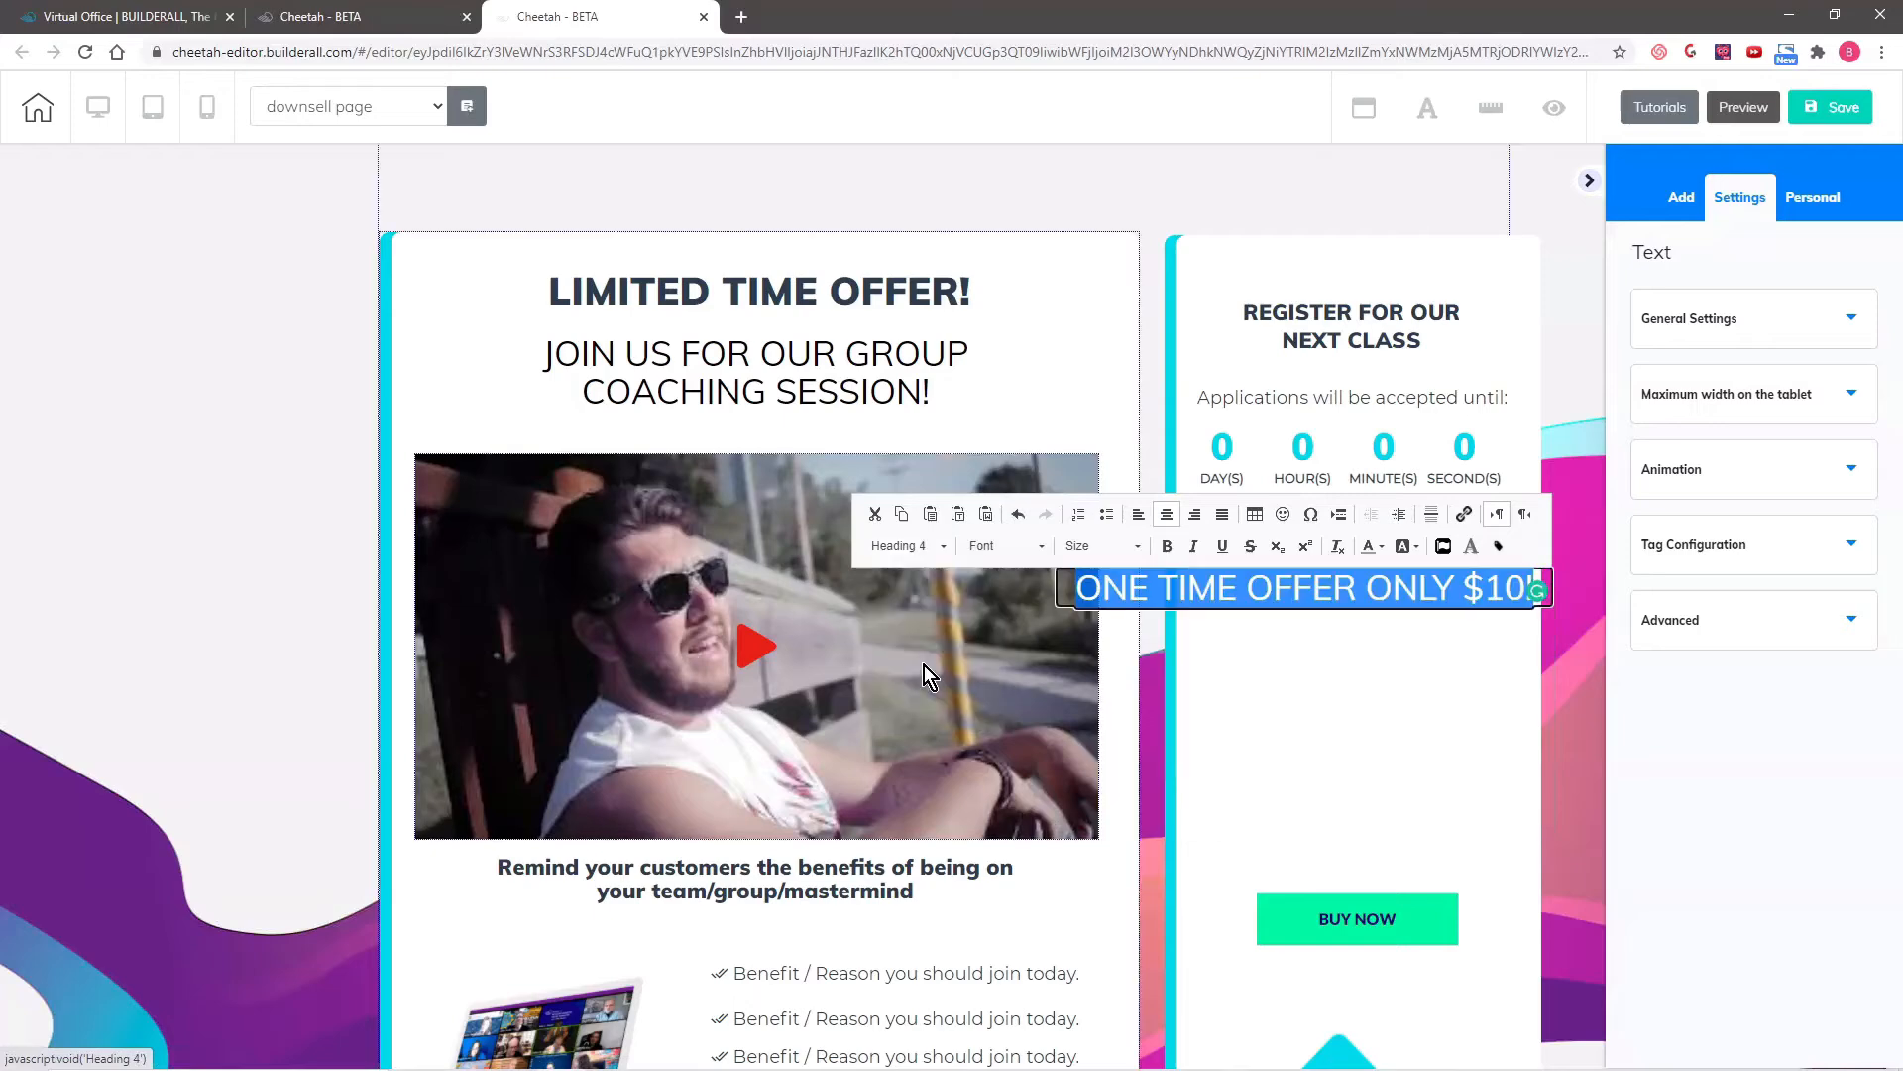
{"action": "left_click", "coordinate": [1370, 589]}
{"action": "key", "text": "Return"}
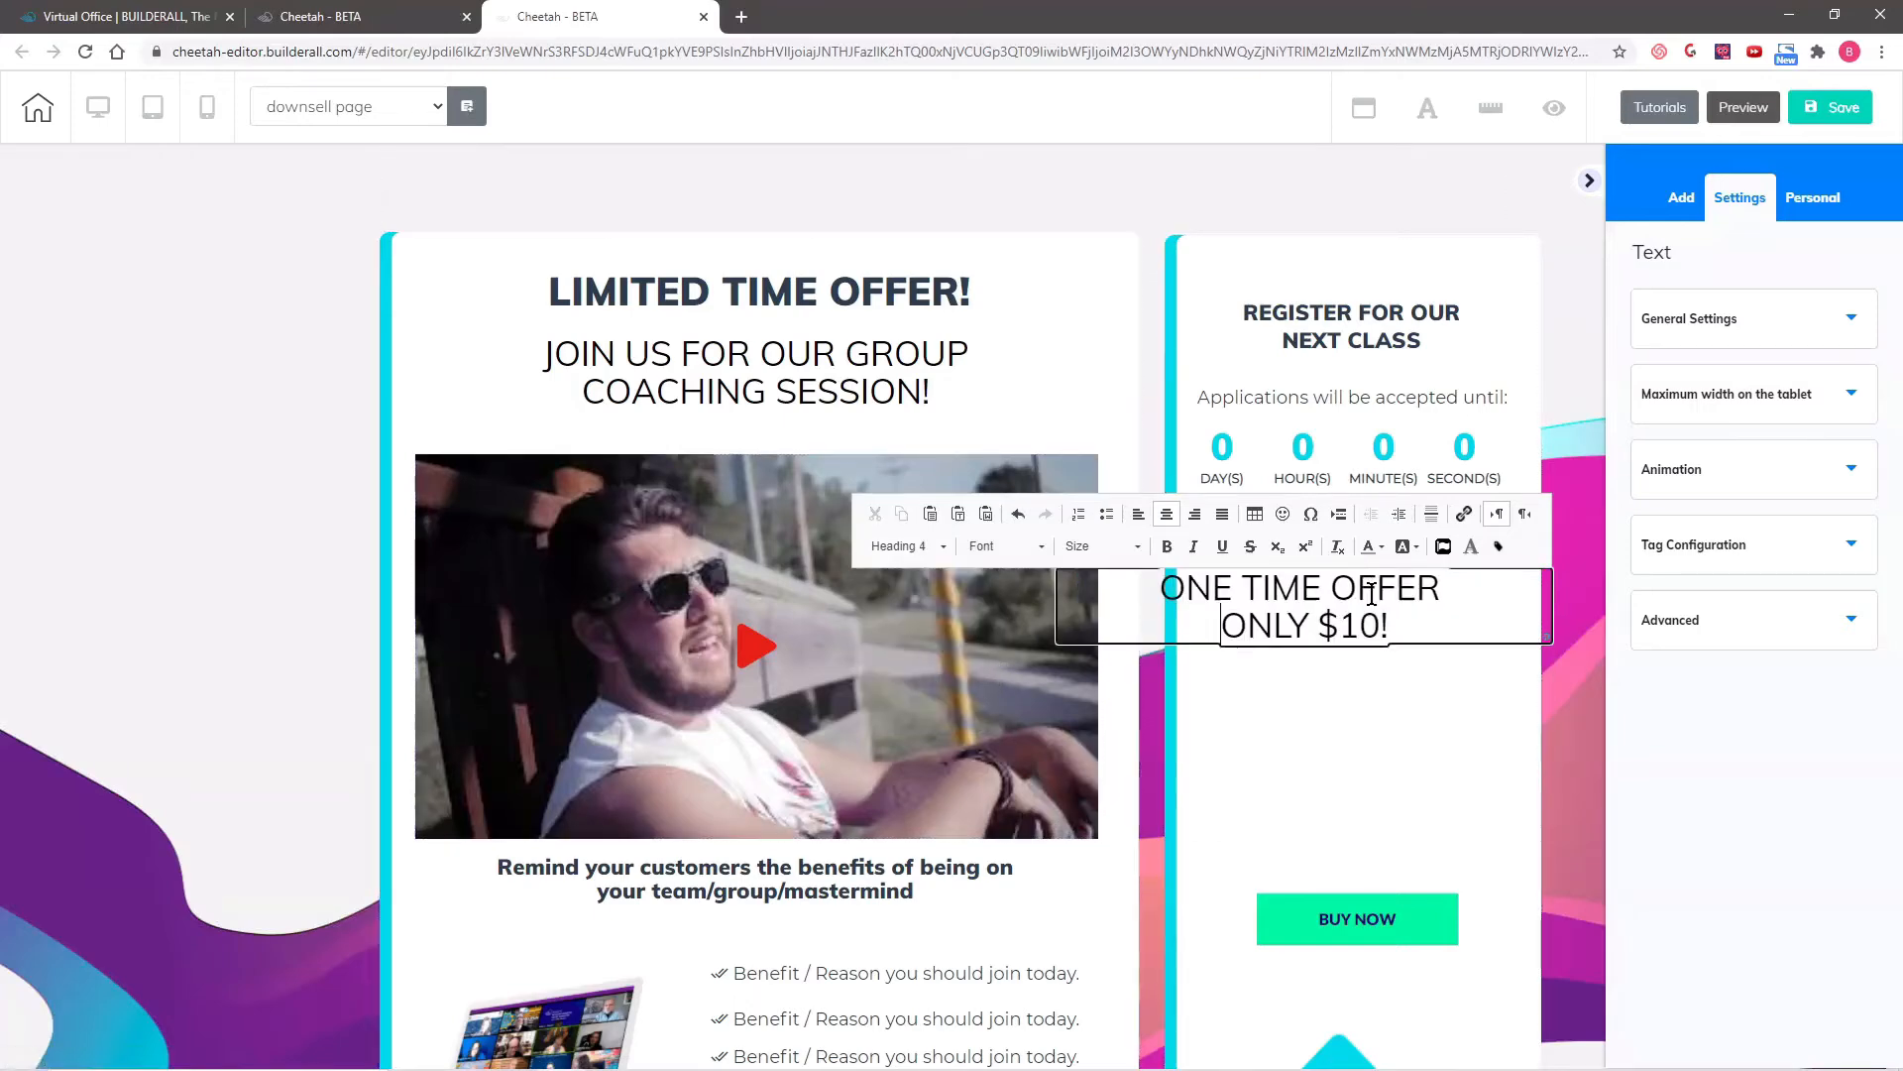
- Narrow the one-time offer text to the width of the registration box and place it below the "ONLY $29" heading
{"action": "left_click", "coordinate": [1395, 801]}
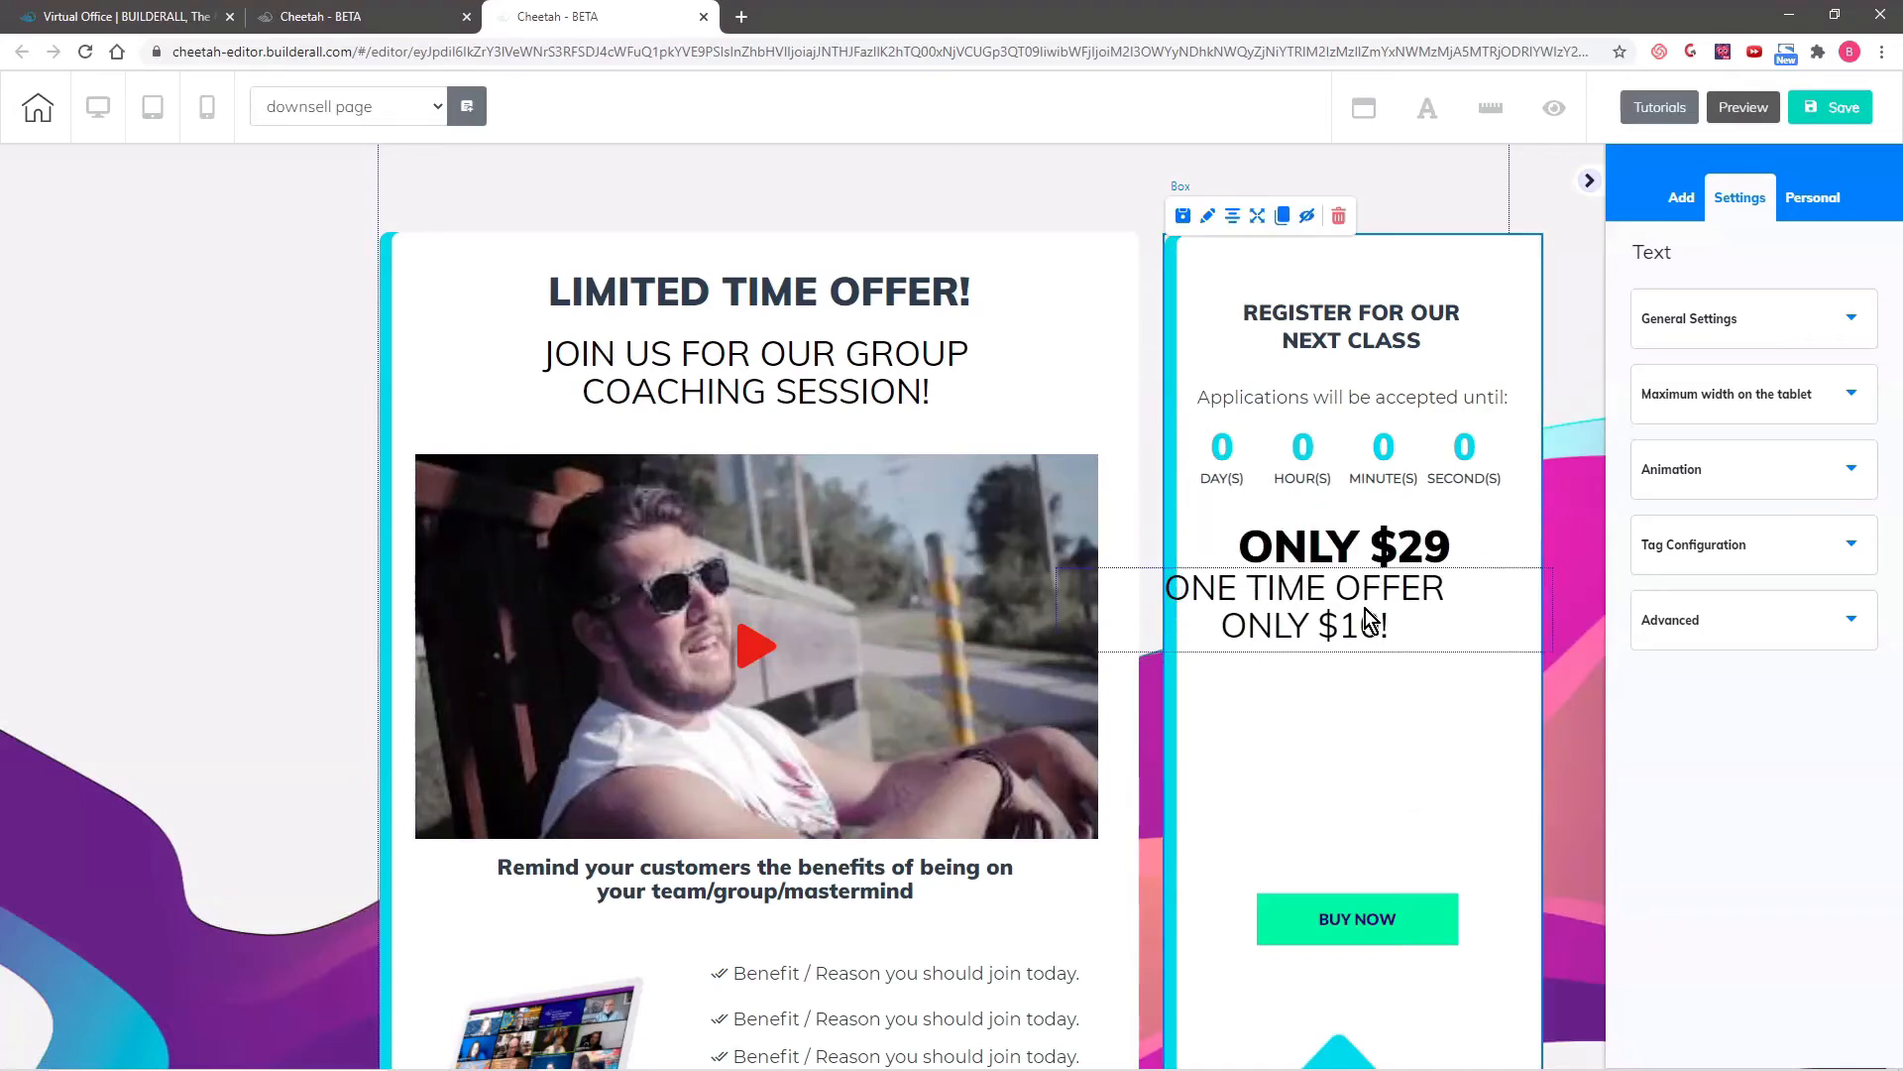
{"action": "left_click", "coordinate": [1449, 617]}
{"action": "left_click_drag", "start_coordinate": [1550, 650], "coordinate": [1416, 644]}
{"action": "left_click_drag", "start_coordinate": [1205, 621], "coordinate": [1326, 669]}
- Color the whole "ONE TIME OFFER ONLY $10!" text dark red
{"action": "double_click", "coordinate": [1326, 670]}
{"action": "left_click_drag", "start_coordinate": [1215, 633], "coordinate": [1445, 674]}
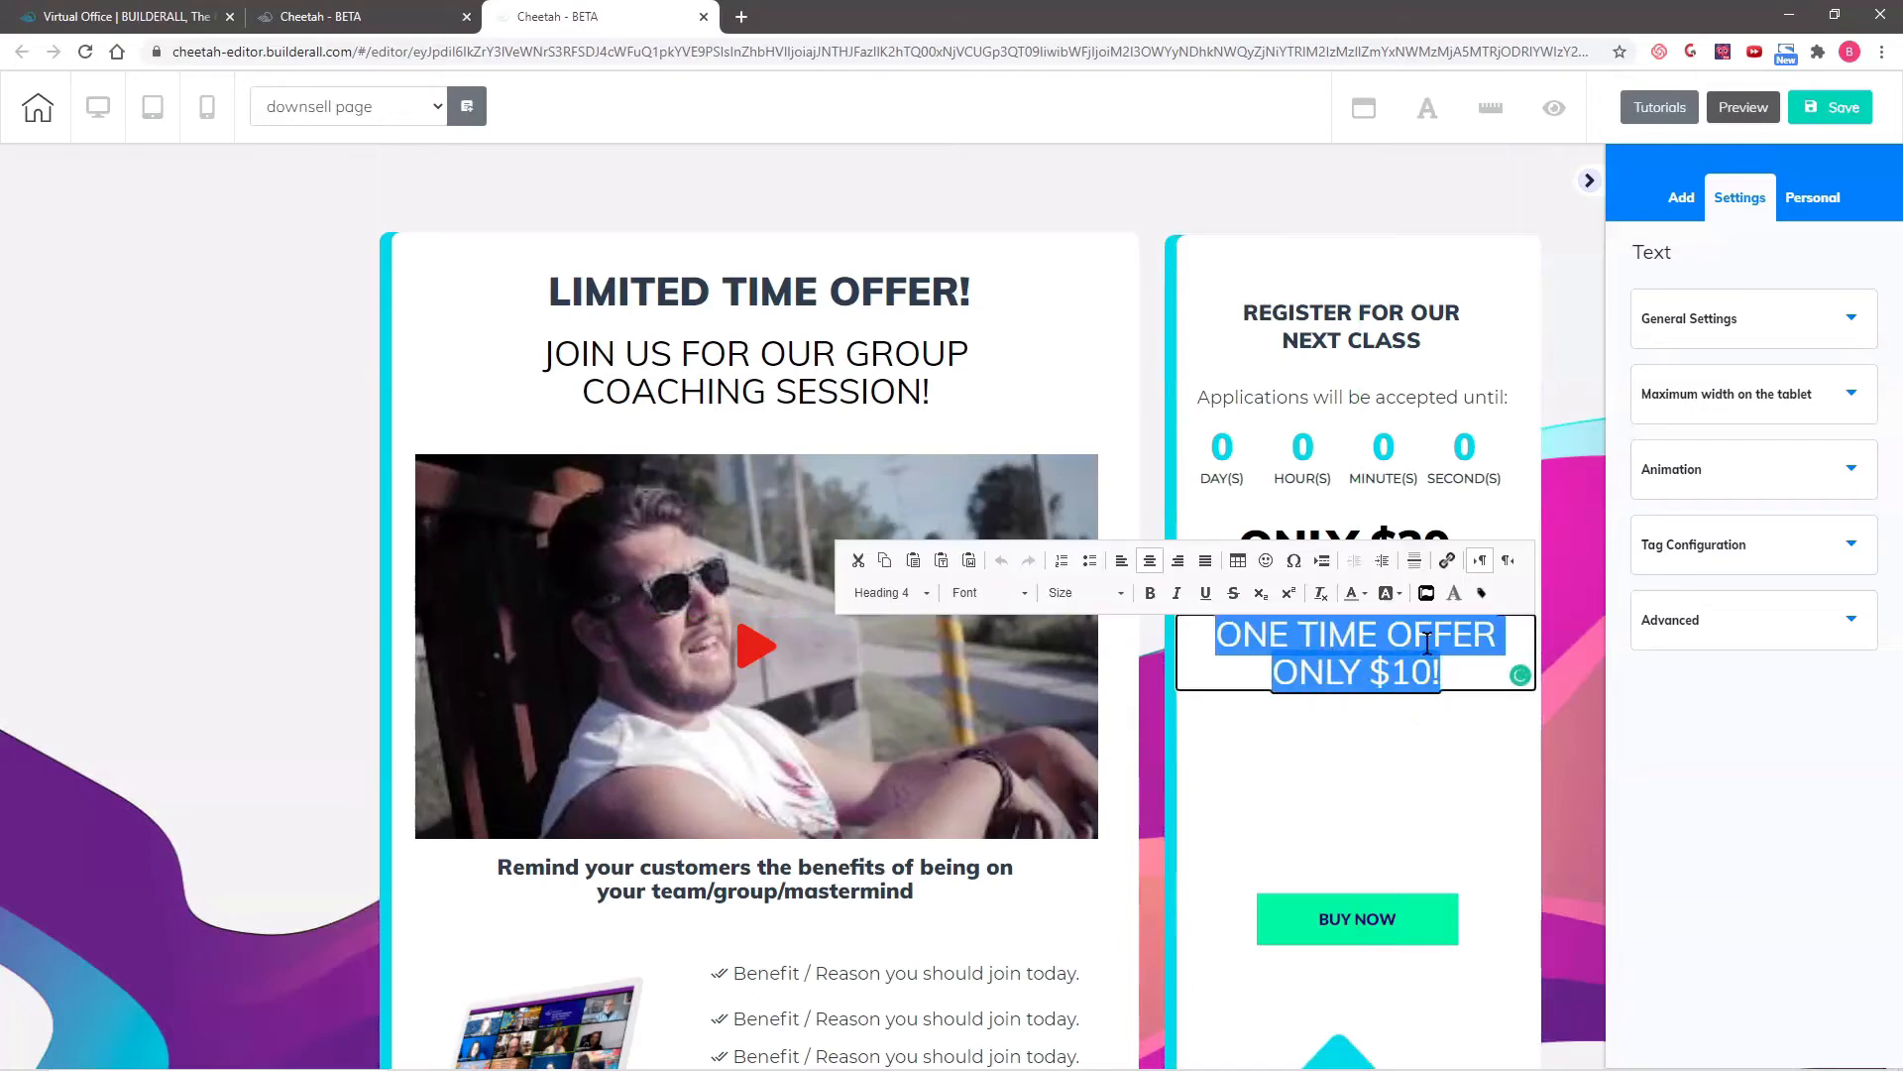
{"action": "left_click", "coordinate": [1359, 597]}
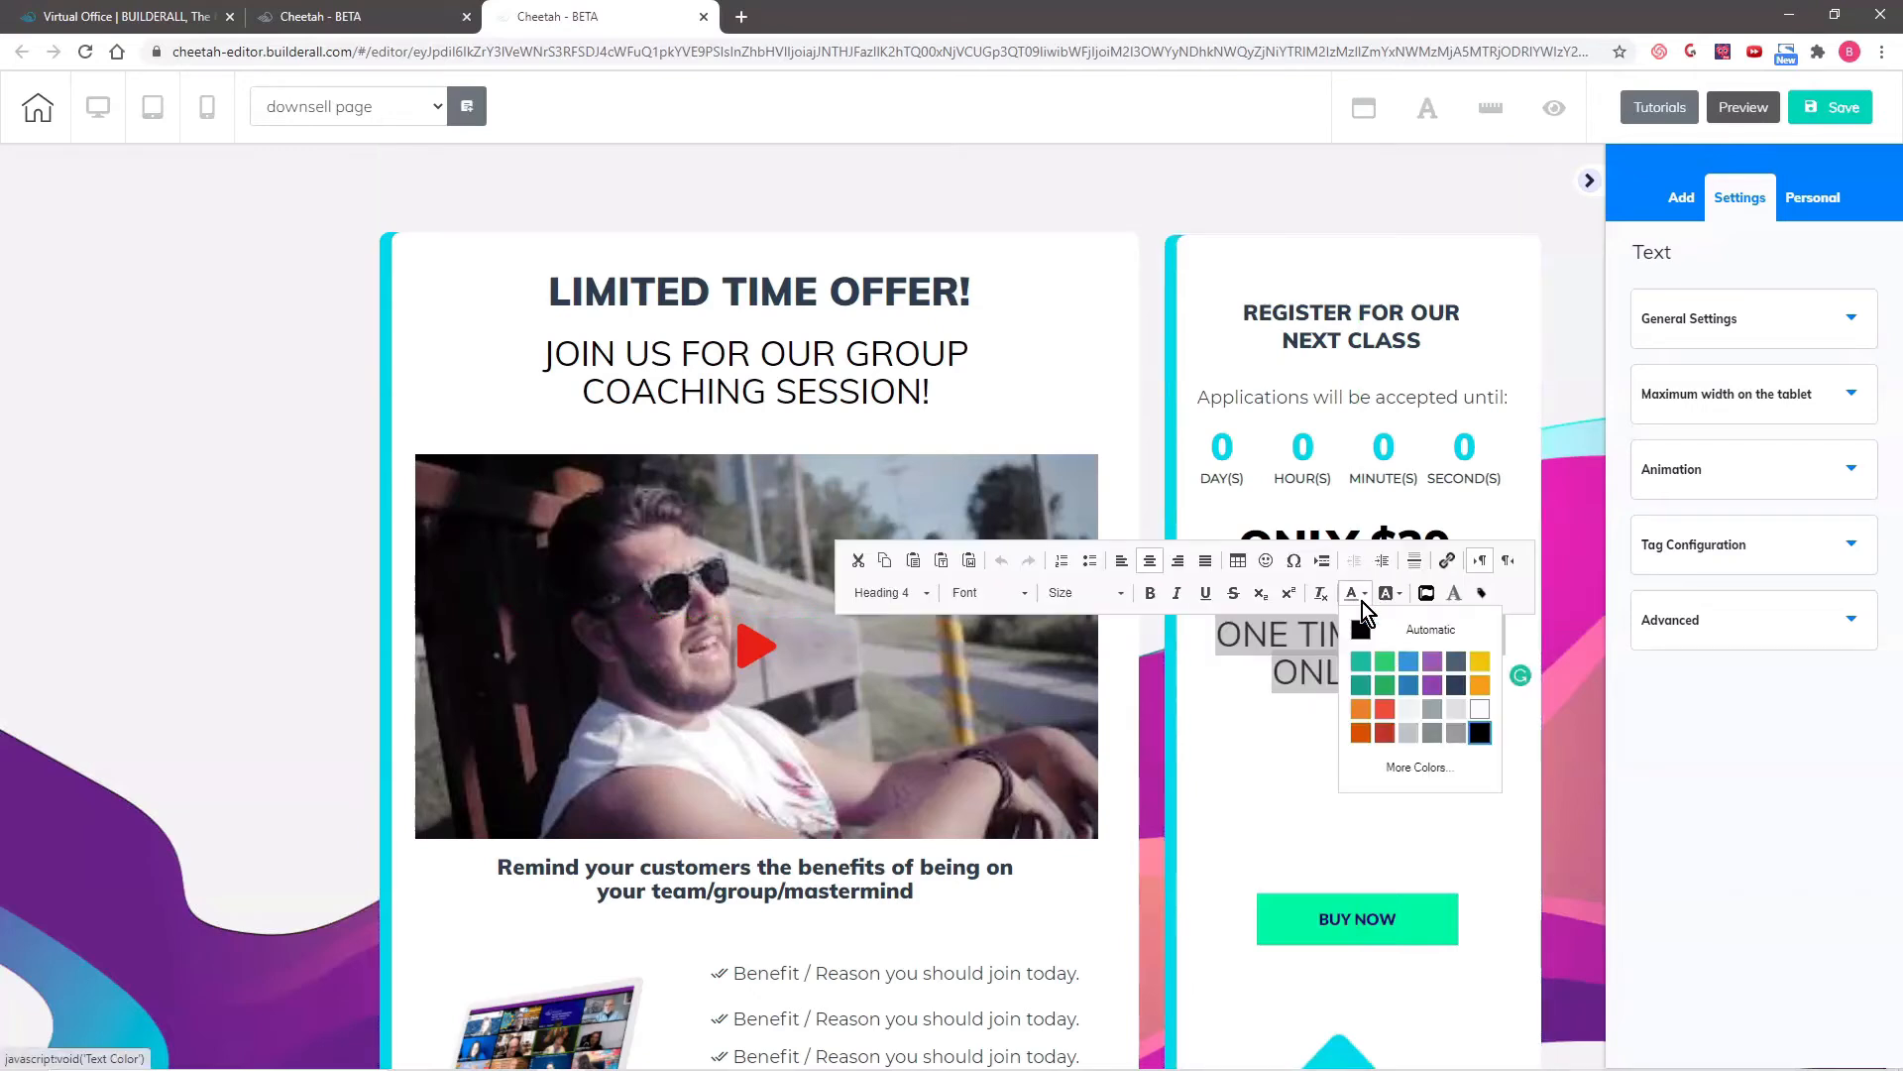
{"action": "left_click", "coordinate": [1385, 732]}
{"action": "left_click", "coordinate": [1301, 756]}
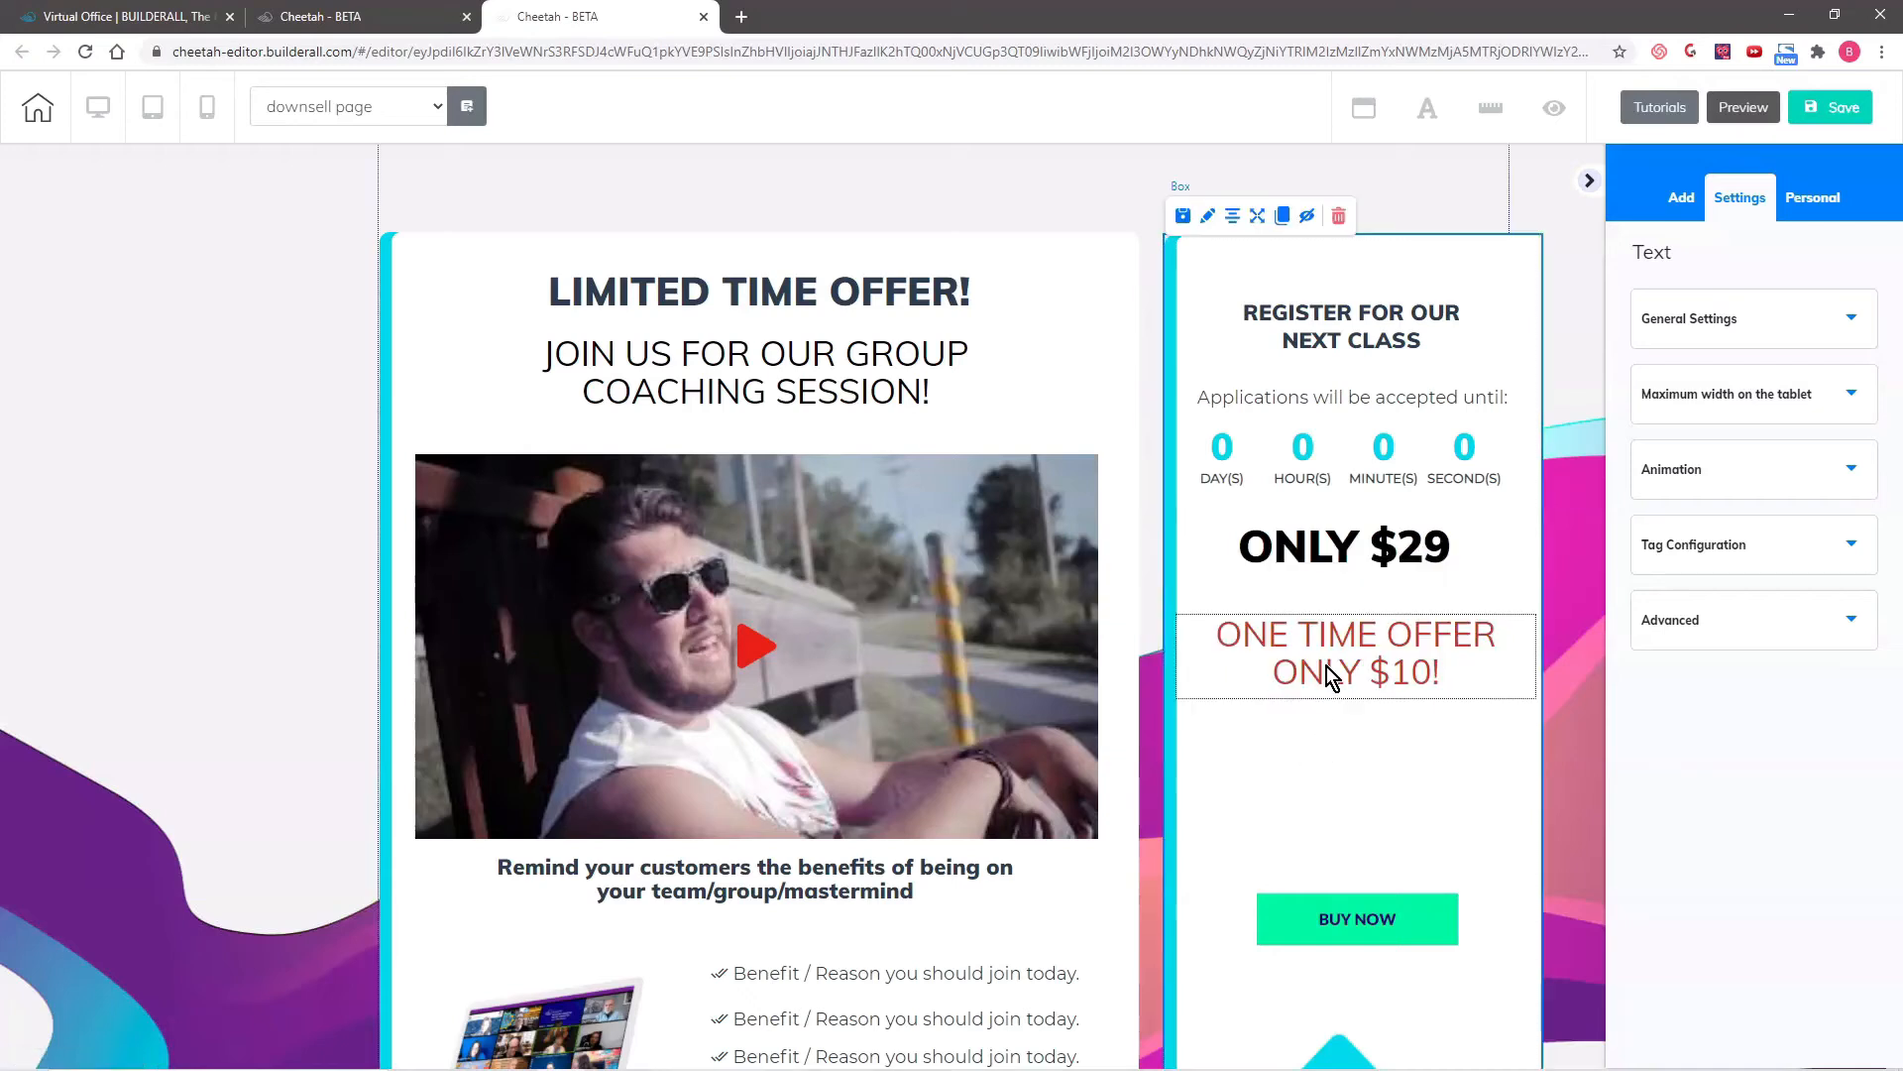
- Give the one-time offer text a time-triggered flash animation that repeats infinitely
{"action": "left_click_drag", "start_coordinate": [1273, 646], "coordinate": [1444, 665]}
{"action": "left_click", "coordinate": [1270, 639]}
{"action": "left_click", "coordinate": [1755, 469]}
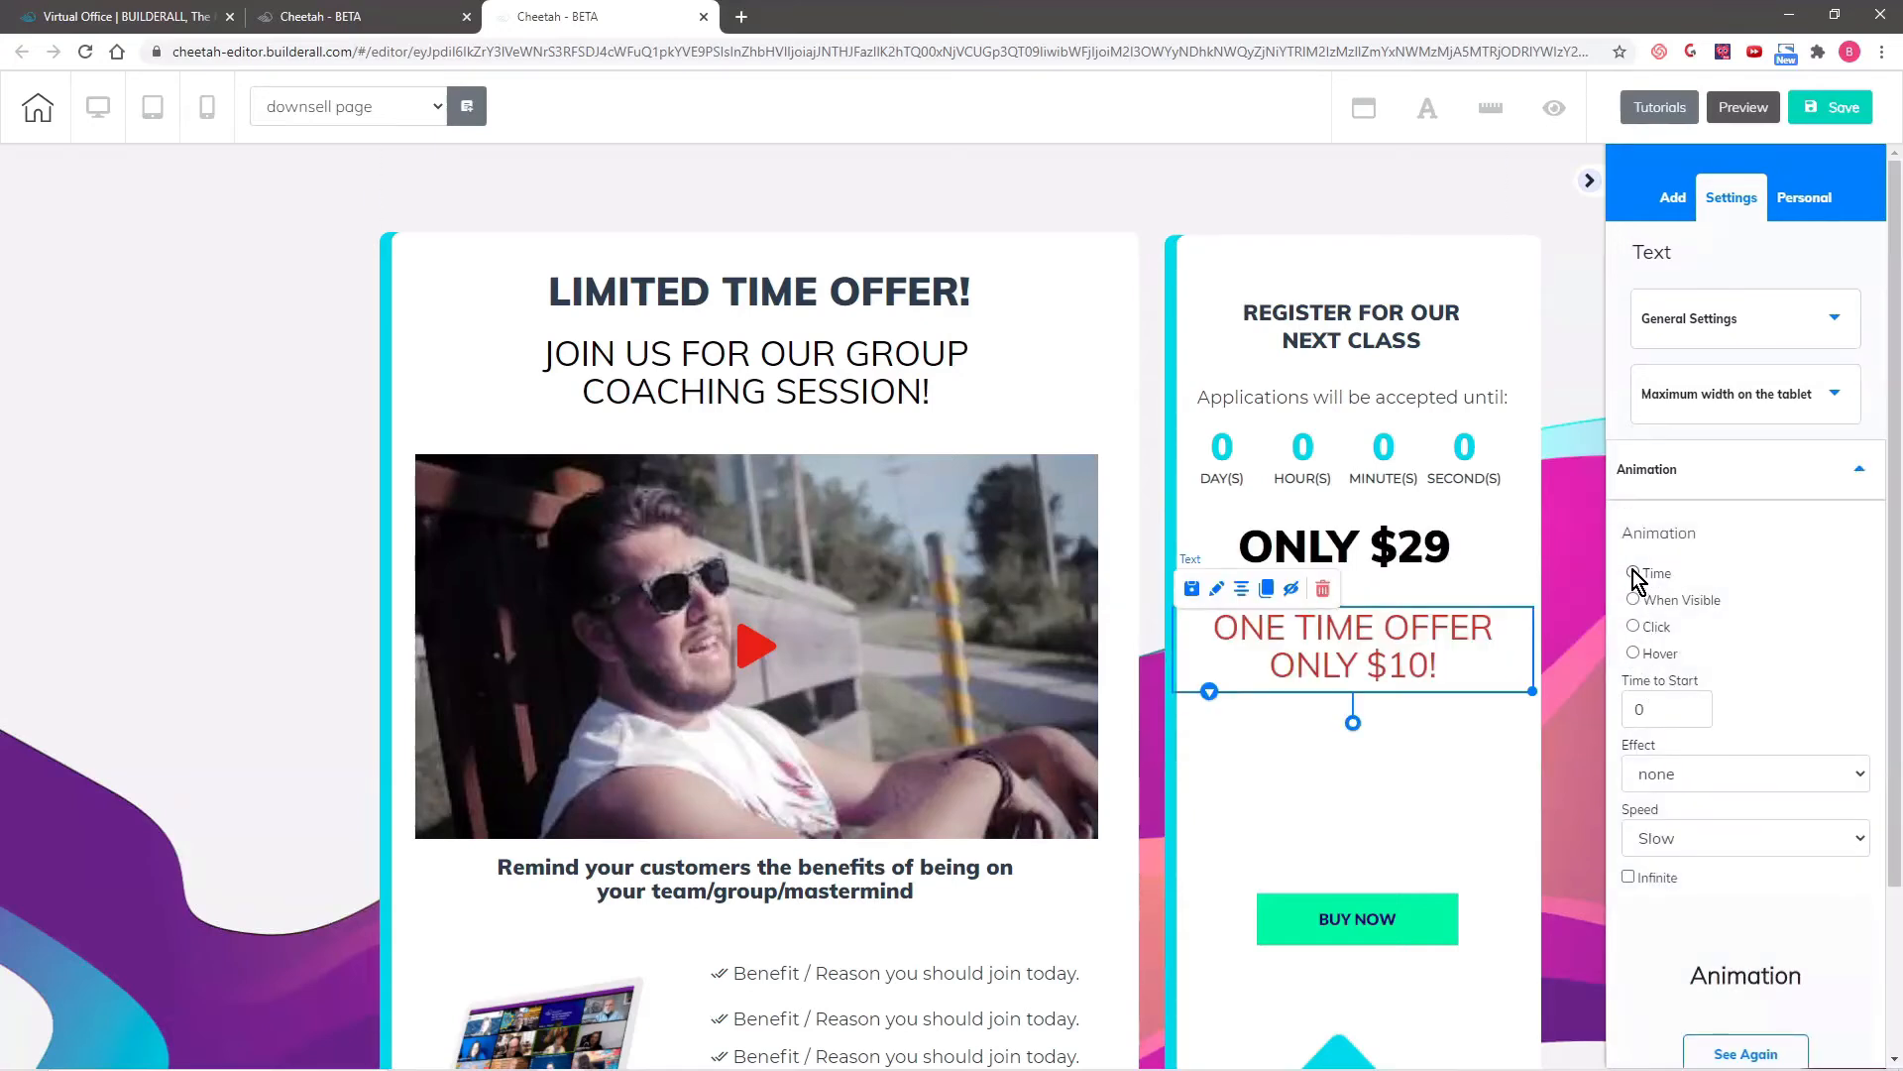
{"action": "left_click", "coordinate": [1634, 574]}
{"action": "left_click", "coordinate": [1697, 771]}
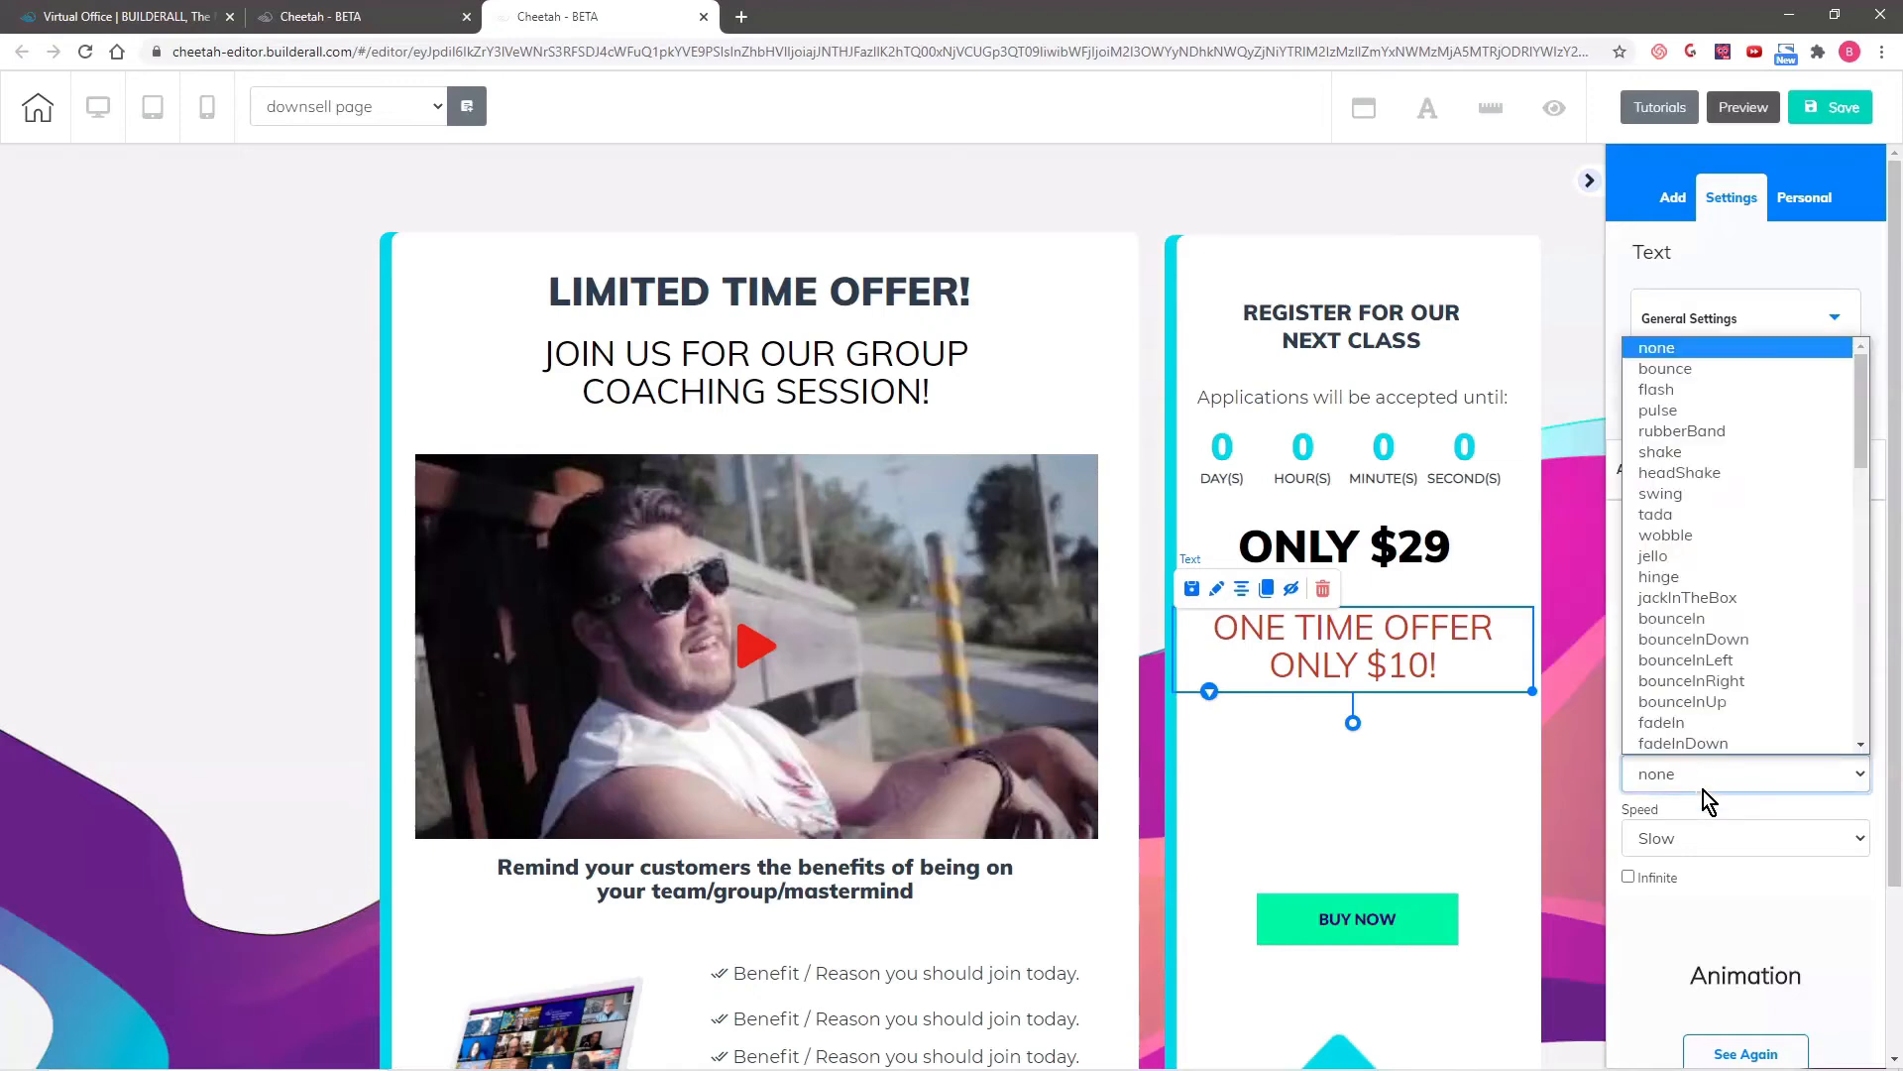
{"action": "left_click", "coordinate": [1677, 396]}
{"action": "left_click", "coordinate": [1629, 876]}
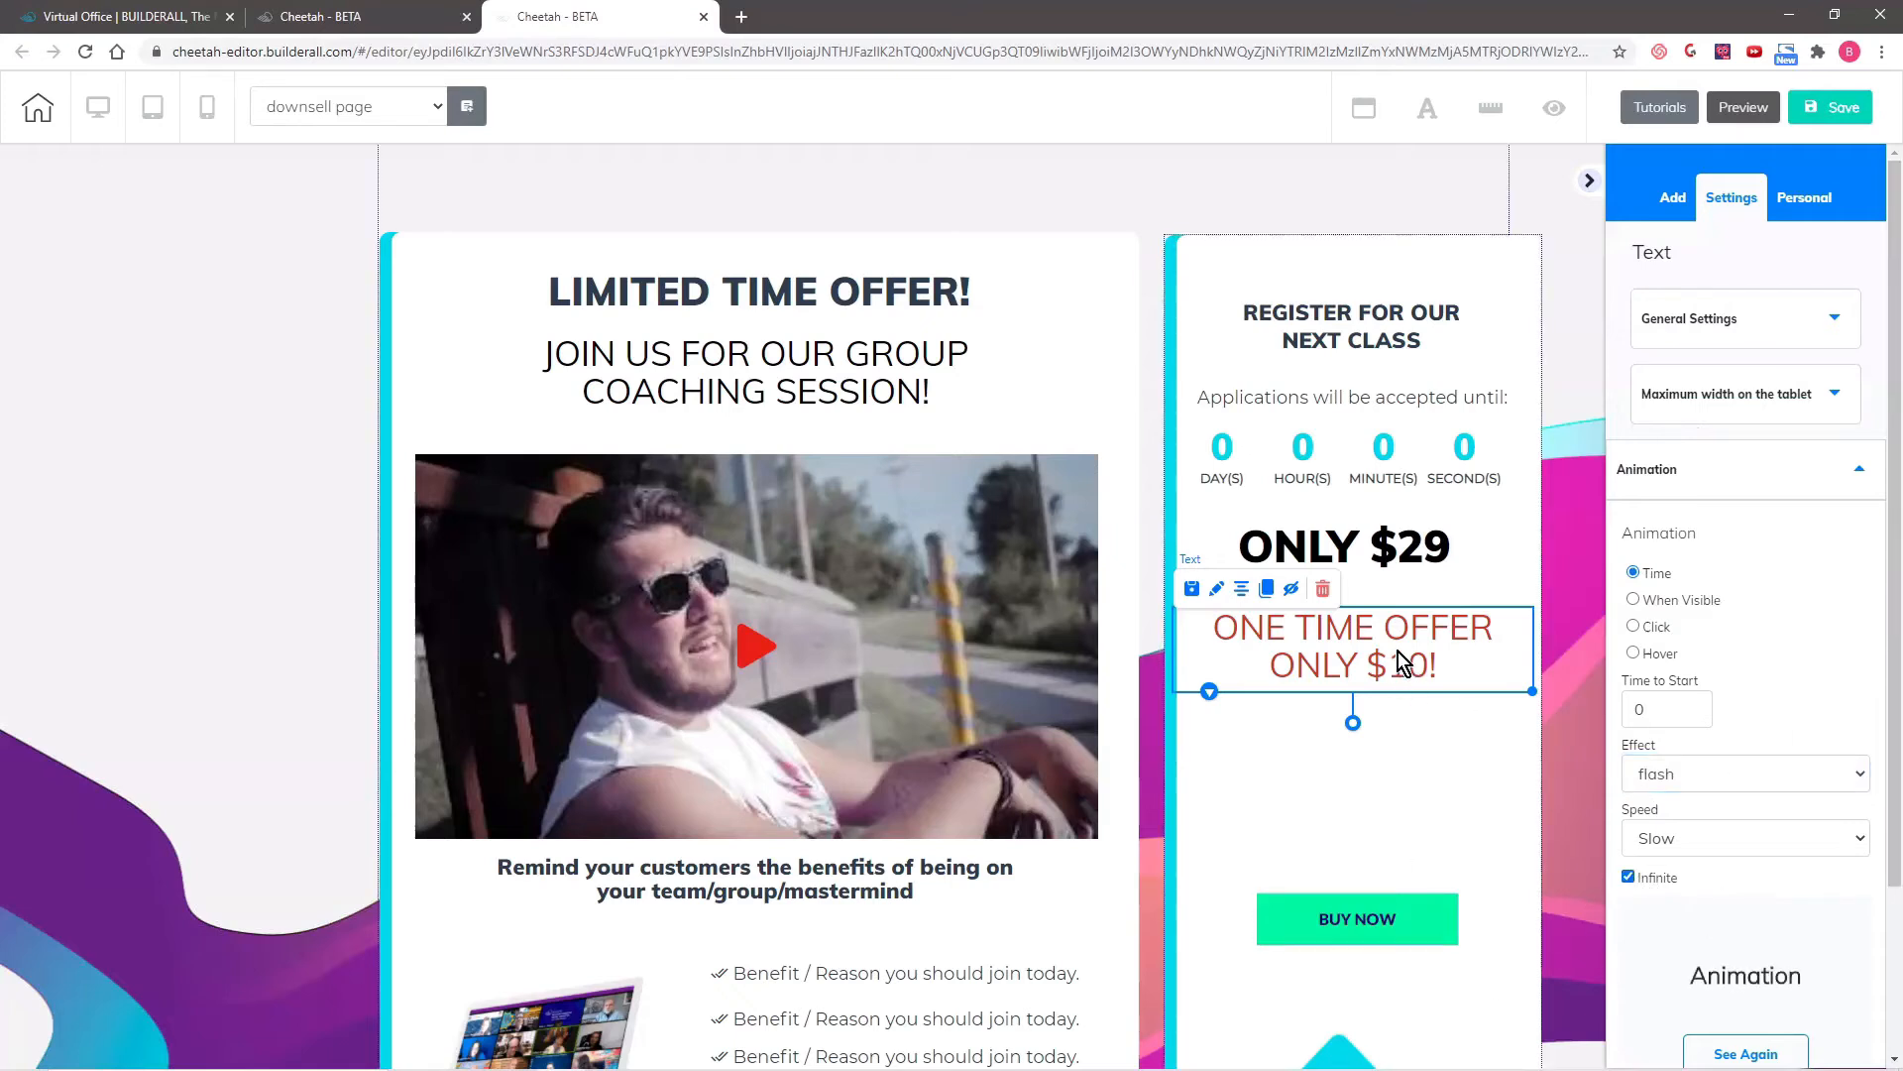
- Move the "ONLY $29" heading and the one-time offer text down, leaving more space between them and the countdown
{"action": "left_click_drag", "start_coordinate": [1397, 651], "coordinate": [1372, 686]}
{"action": "left_click_drag", "start_coordinate": [1392, 561], "coordinate": [1391, 583]}
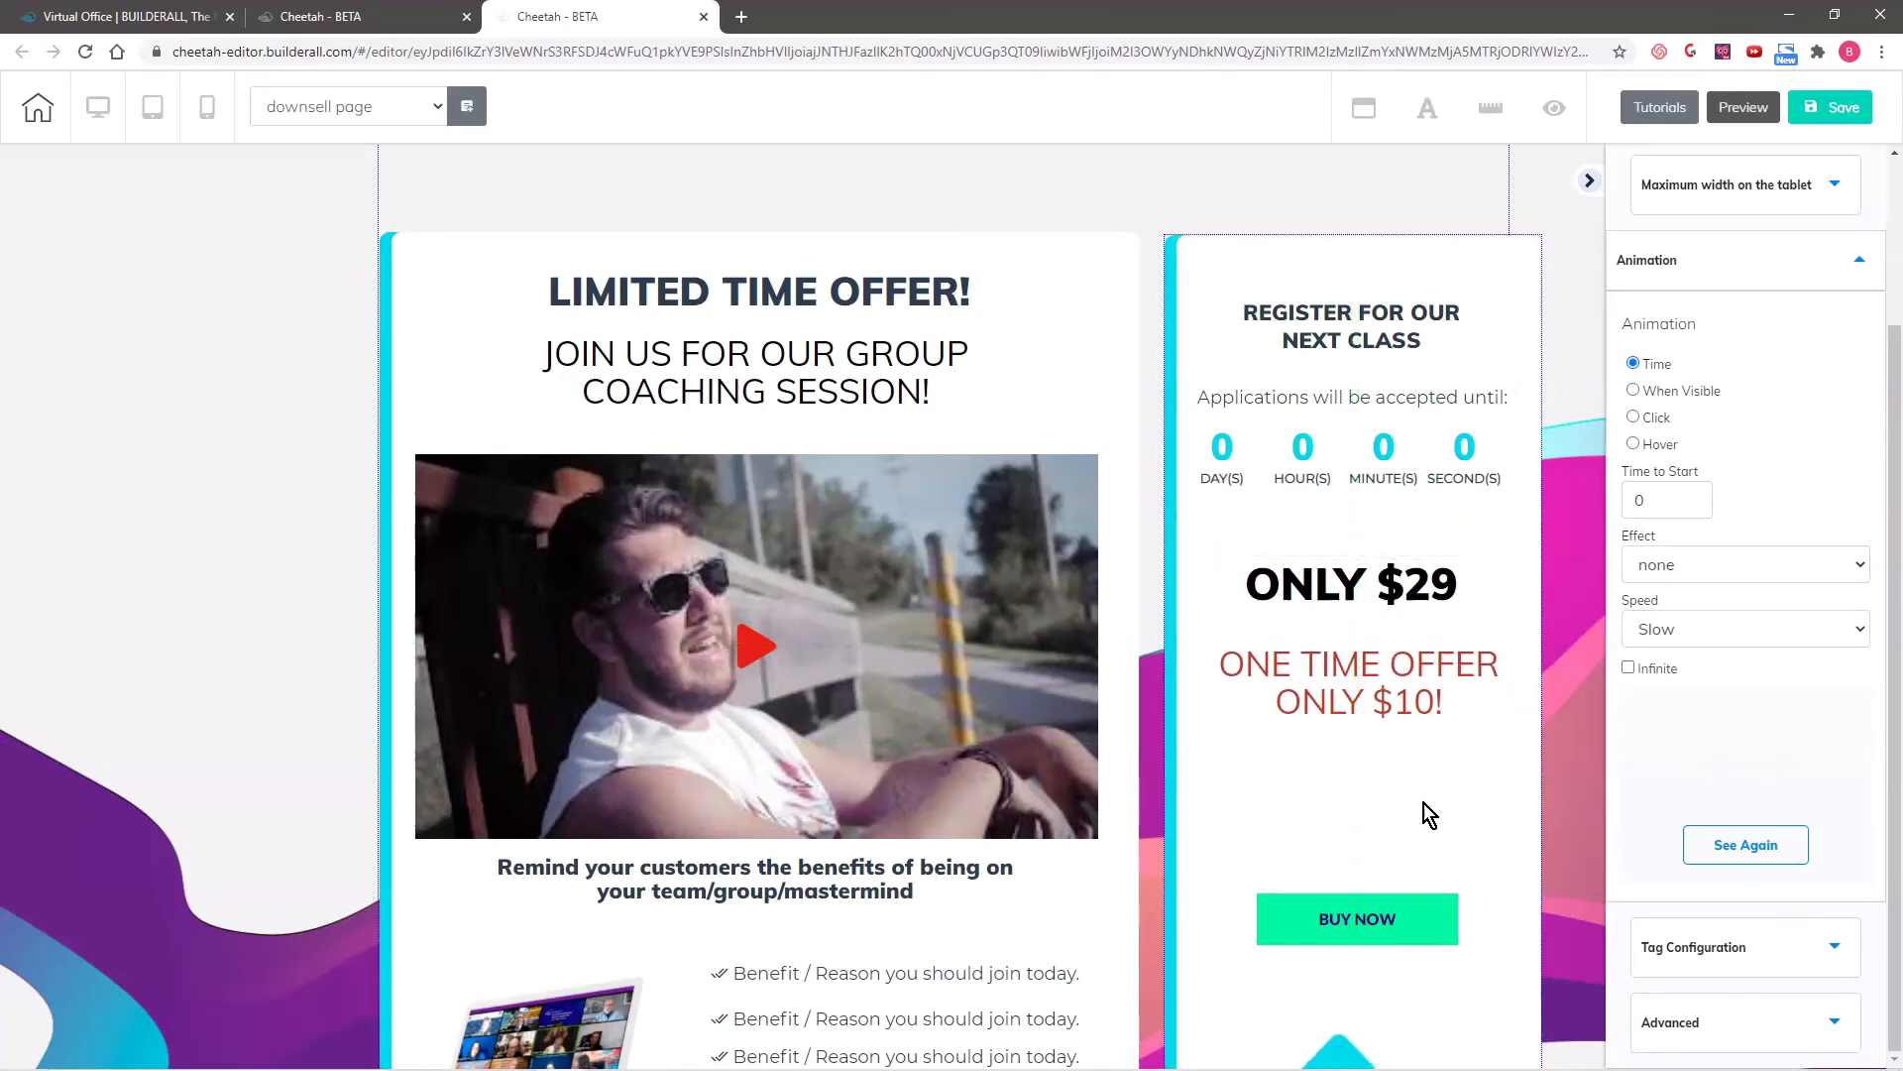
{"action": "mouse_move", "coordinate": [1400, 699]}
{"action": "left_mouse_down"}
{"action": "mouse_move", "coordinate": [1368, 712]}
{"action": "mouse_move", "coordinate": [1389, 734]}
{"action": "left_mouse_up"}
- Move the BUY NOW button up, widen and center it under the offer text, and bring the arrow up beneath it
{"action": "left_click_drag", "start_coordinate": [1389, 922], "coordinate": [1536, 860]}
{"action": "left_click", "coordinate": [1447, 851]}
{"action": "left_click_drag", "start_coordinate": [1385, 851], "coordinate": [1491, 883]}
{"action": "scroll", "coordinate": [1500, 896], "scroll_direction": "down", "scroll_amount": 3}
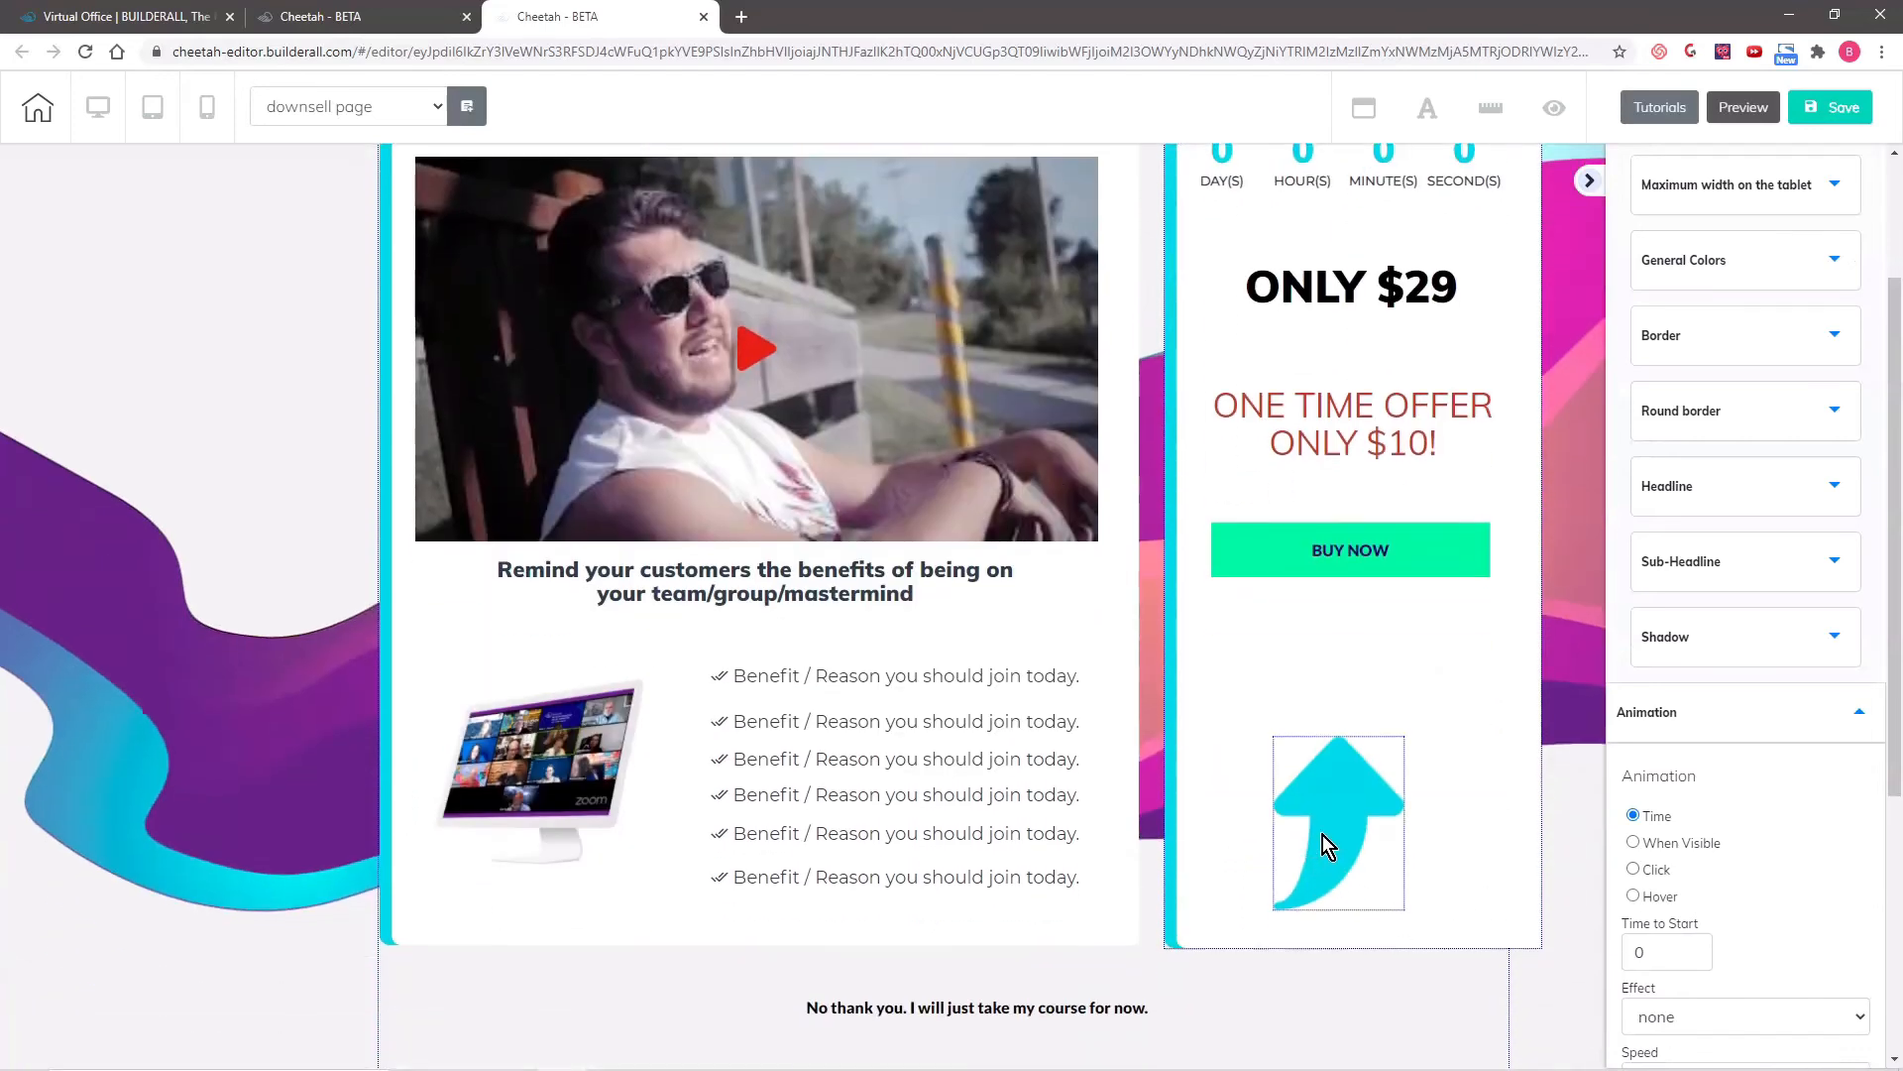
{"action": "left_click_drag", "start_coordinate": [1329, 846], "coordinate": [1326, 748]}
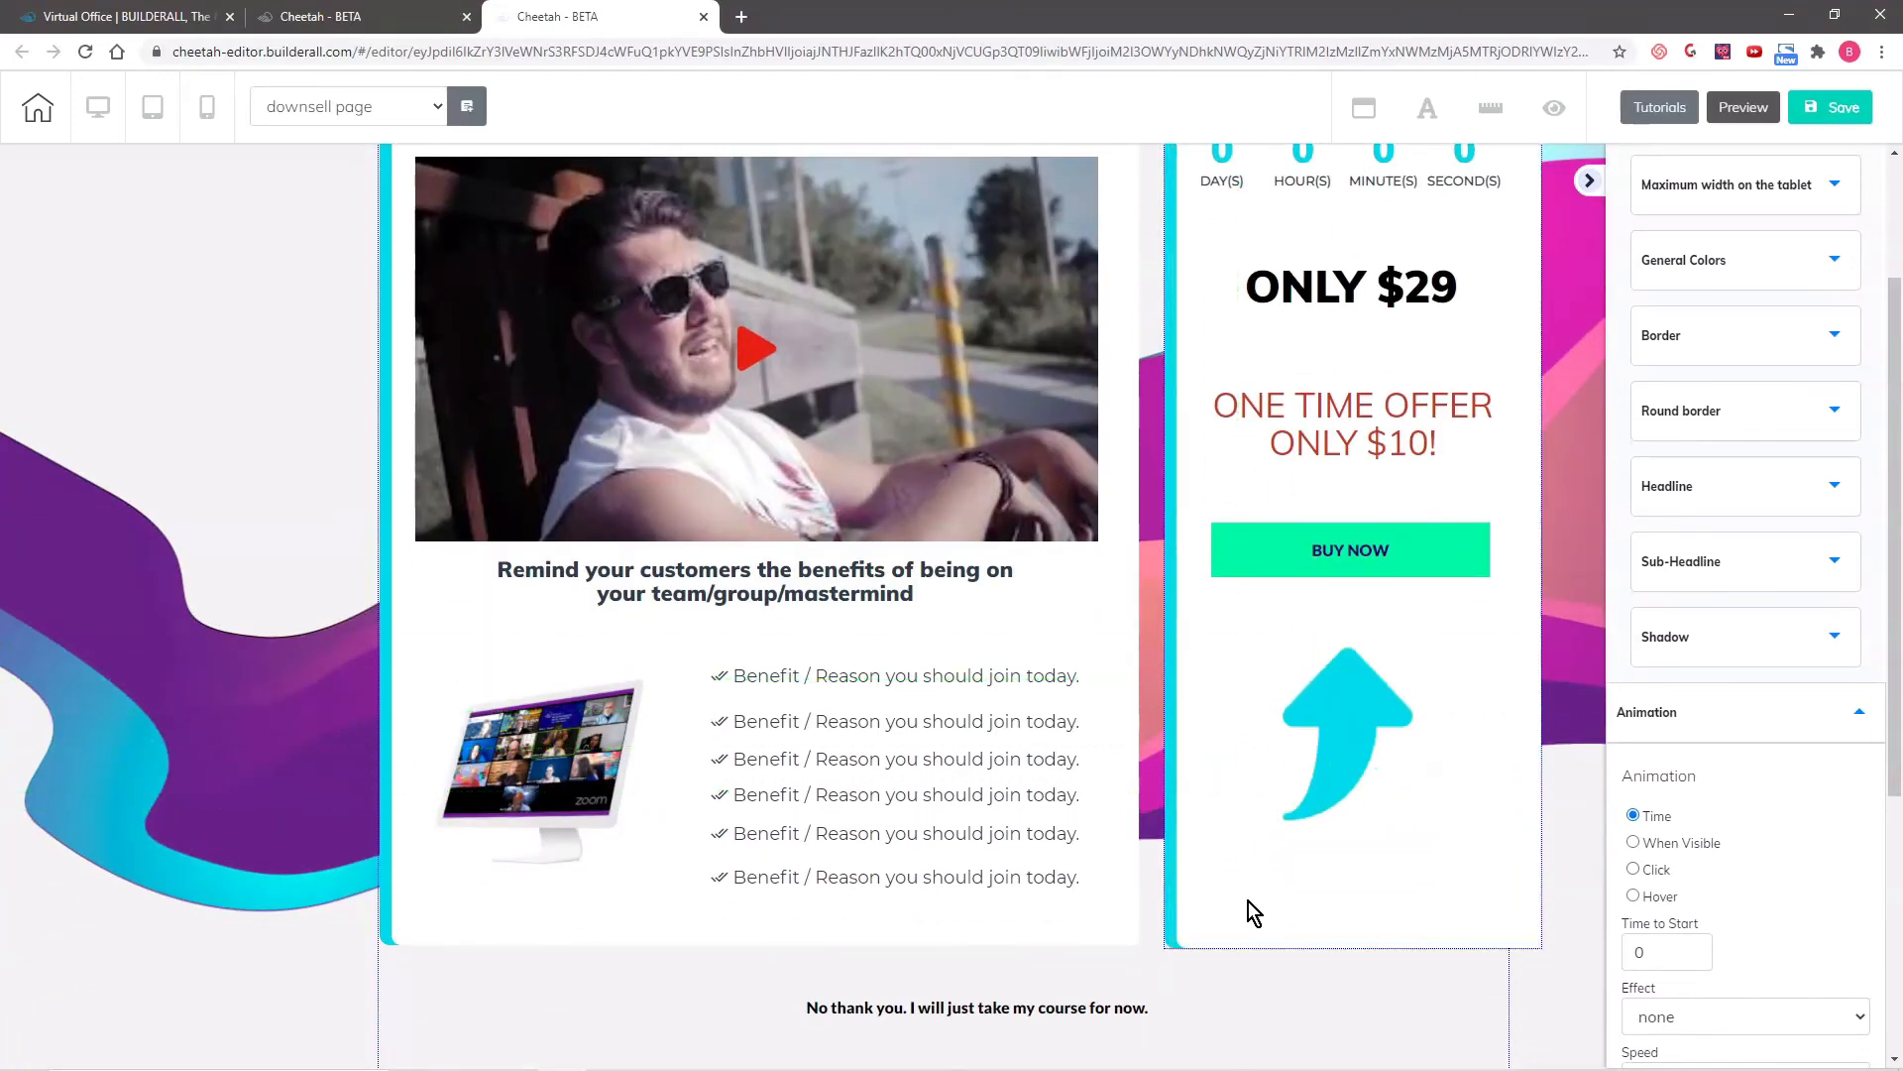
- Review the downsell page's desktop layout from the headline down to the "No thank you" link
{"action": "scroll", "coordinate": [1616, 775], "scroll_direction": "up", "scroll_amount": 1}
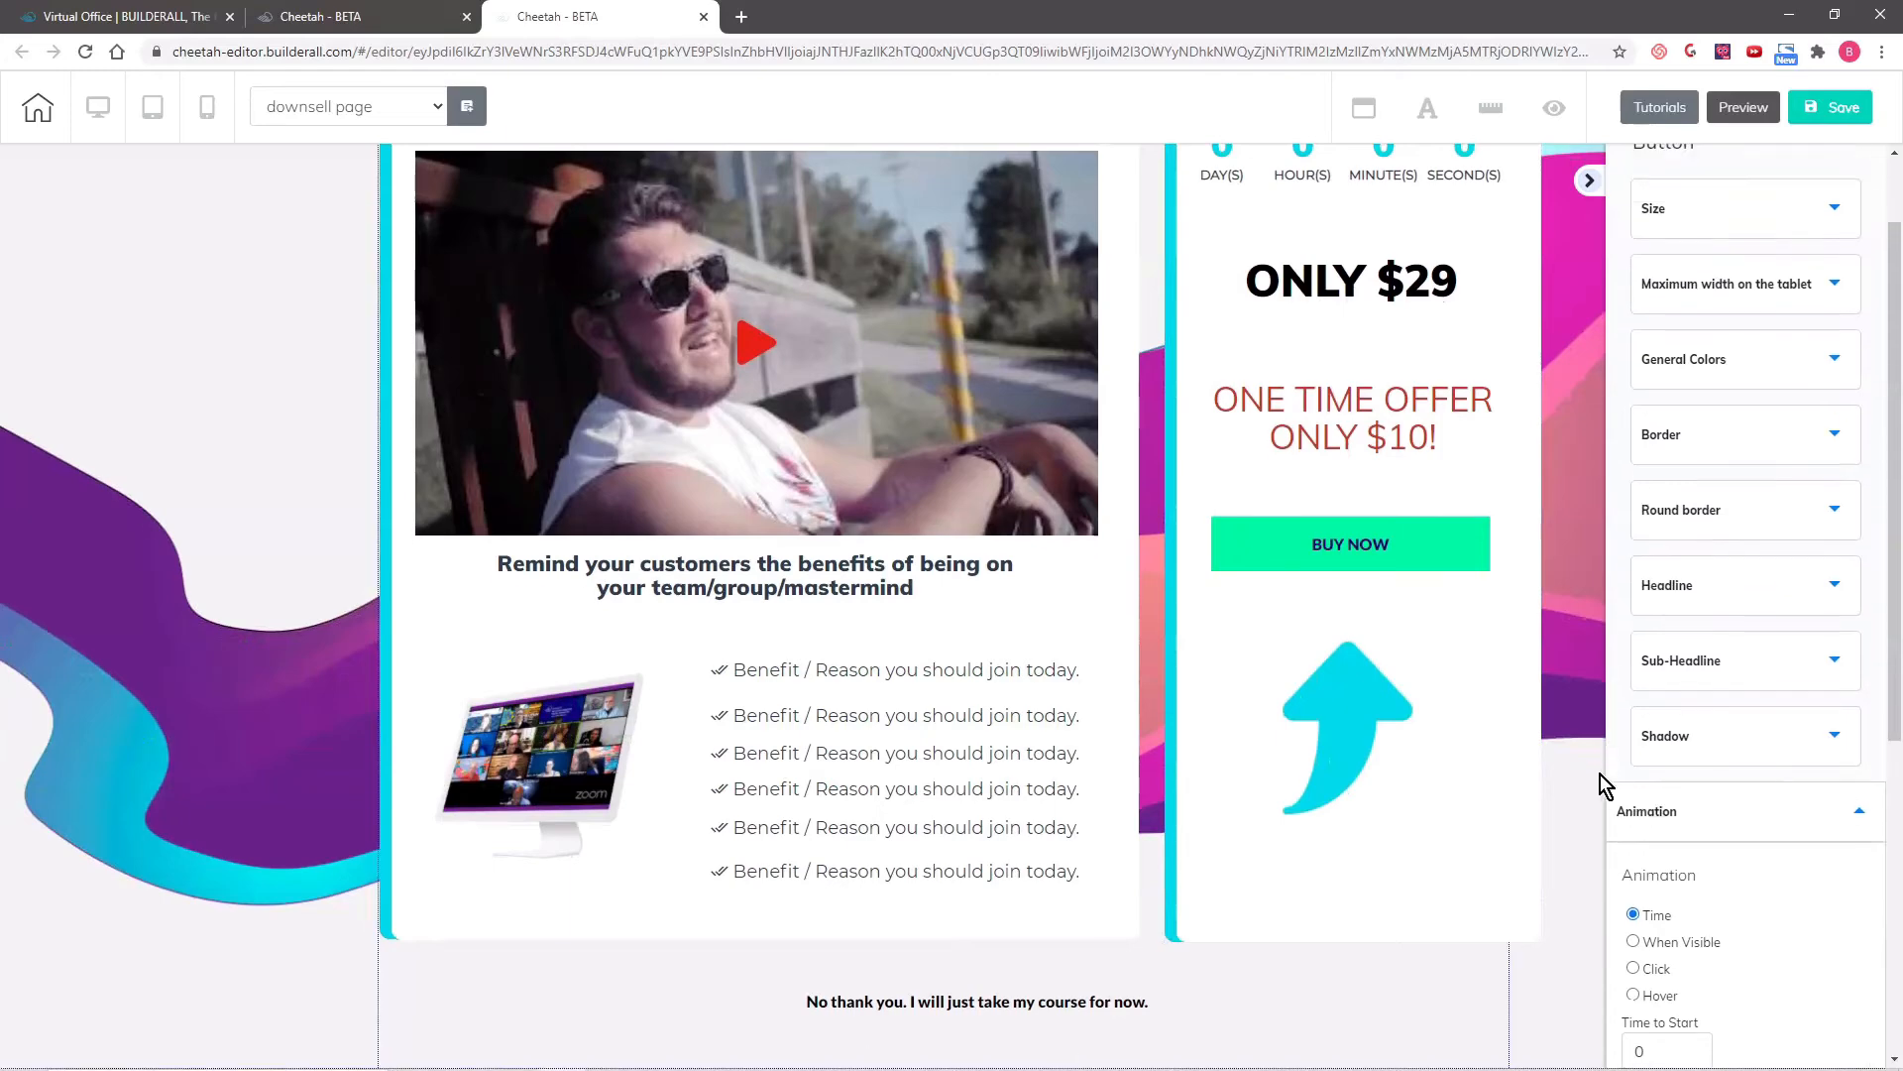
{"action": "scroll", "coordinate": [1580, 763], "scroll_direction": "up", "scroll_amount": 3}
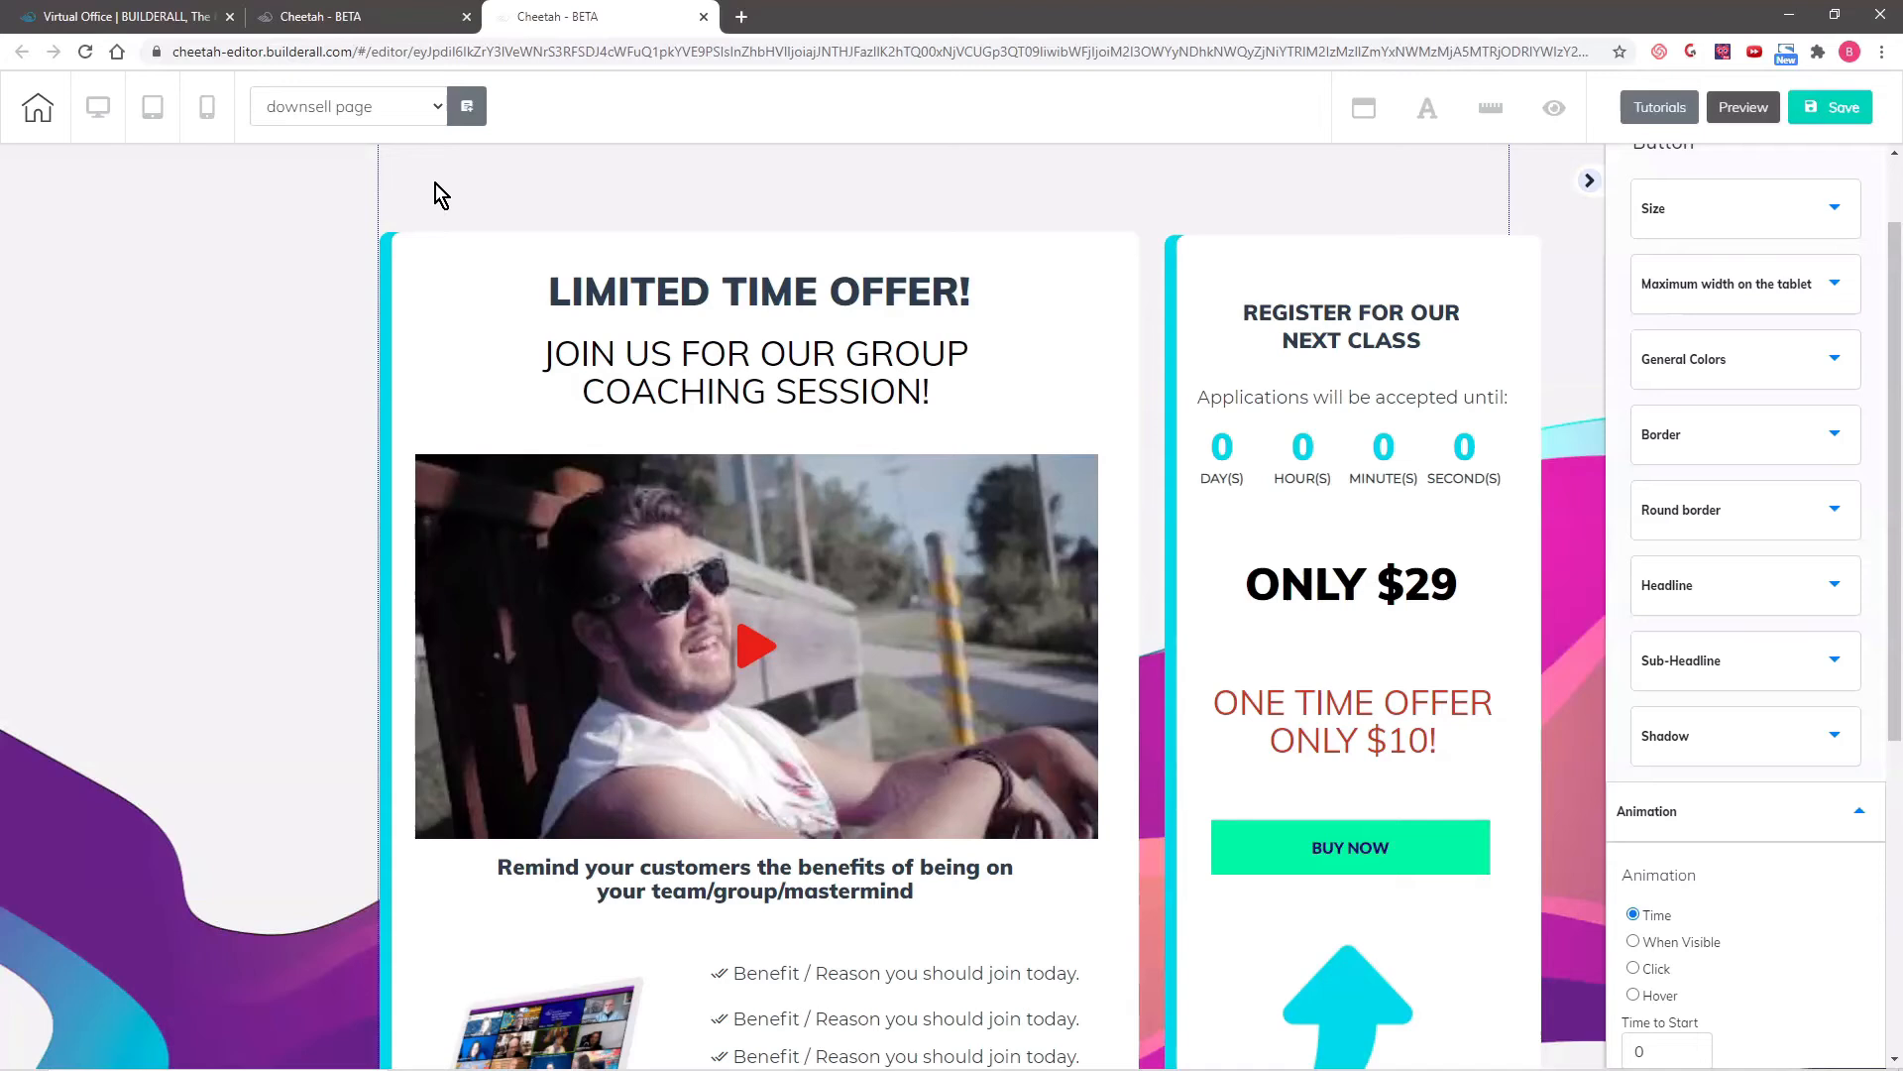
{"action": "scroll", "coordinate": [253, 720], "scroll_direction": "down", "scroll_amount": 2}
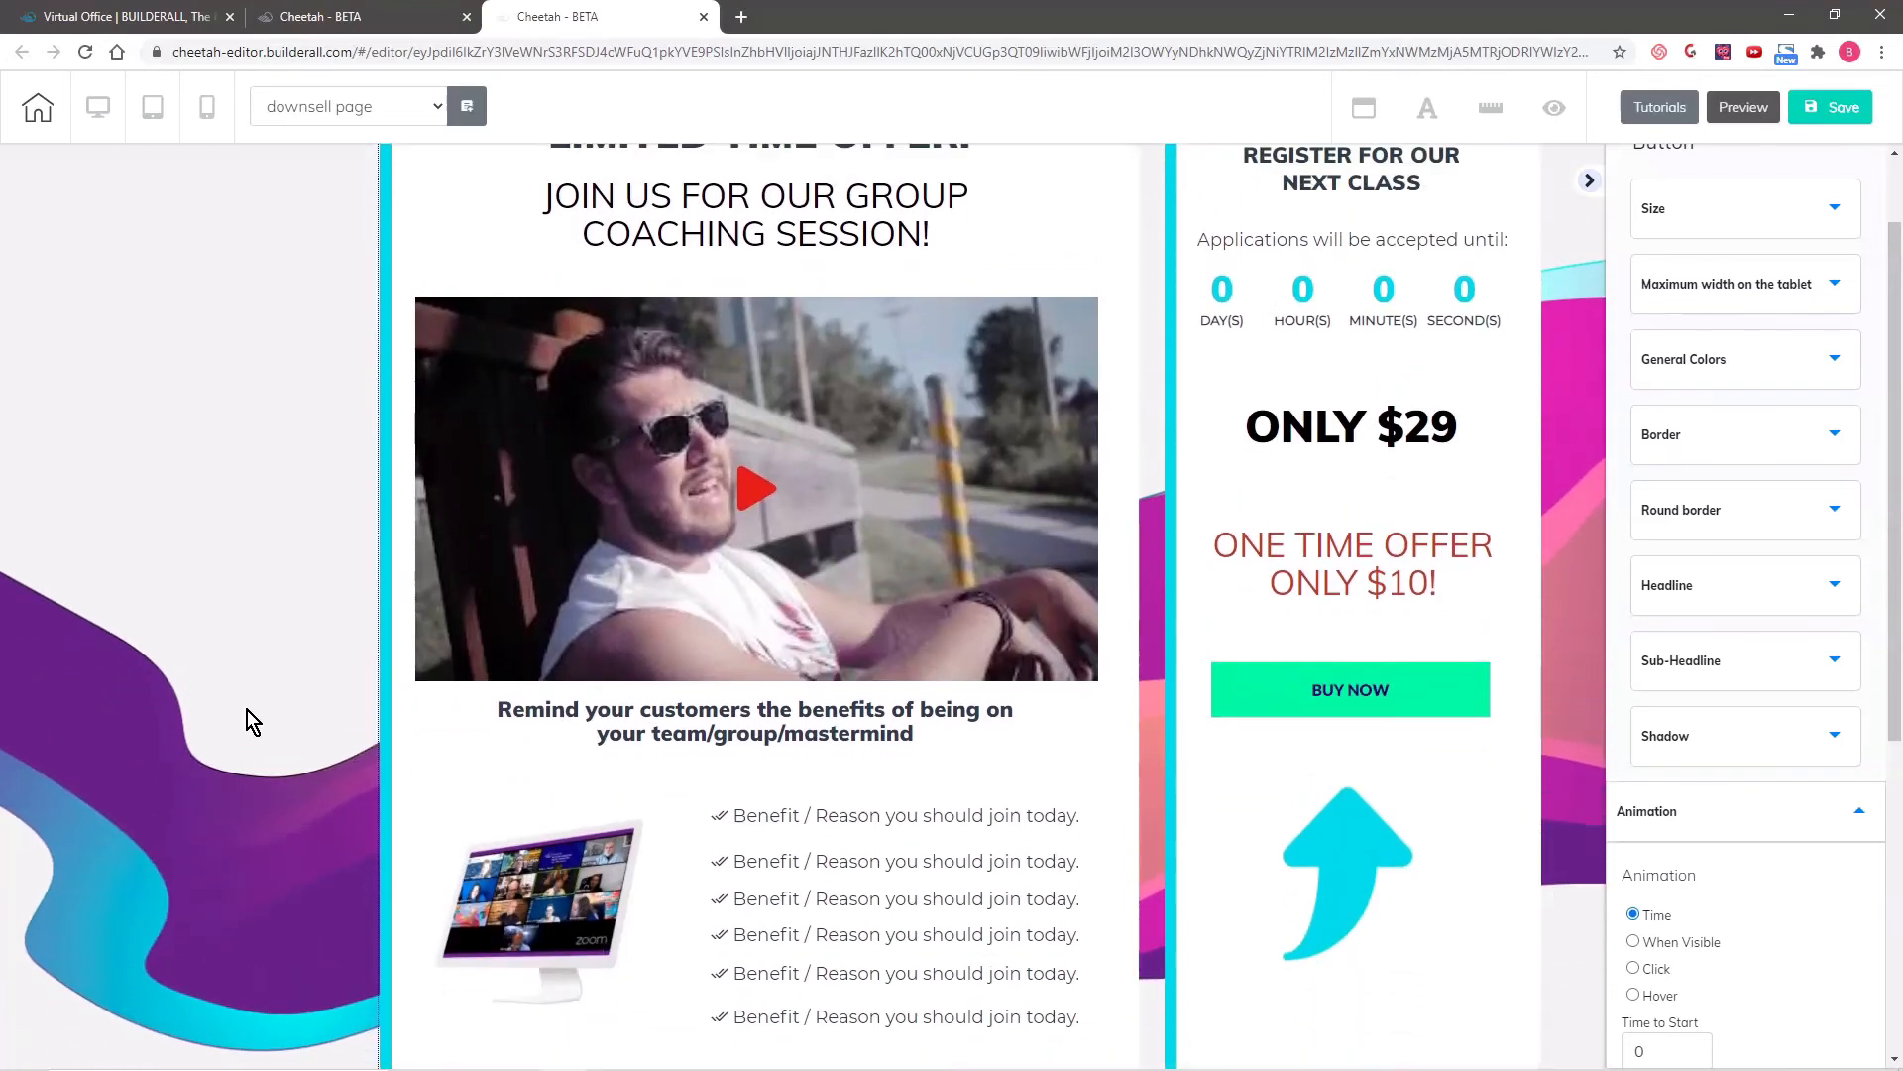
{"action": "scroll", "coordinate": [247, 709], "scroll_direction": "up", "scroll_amount": 2}
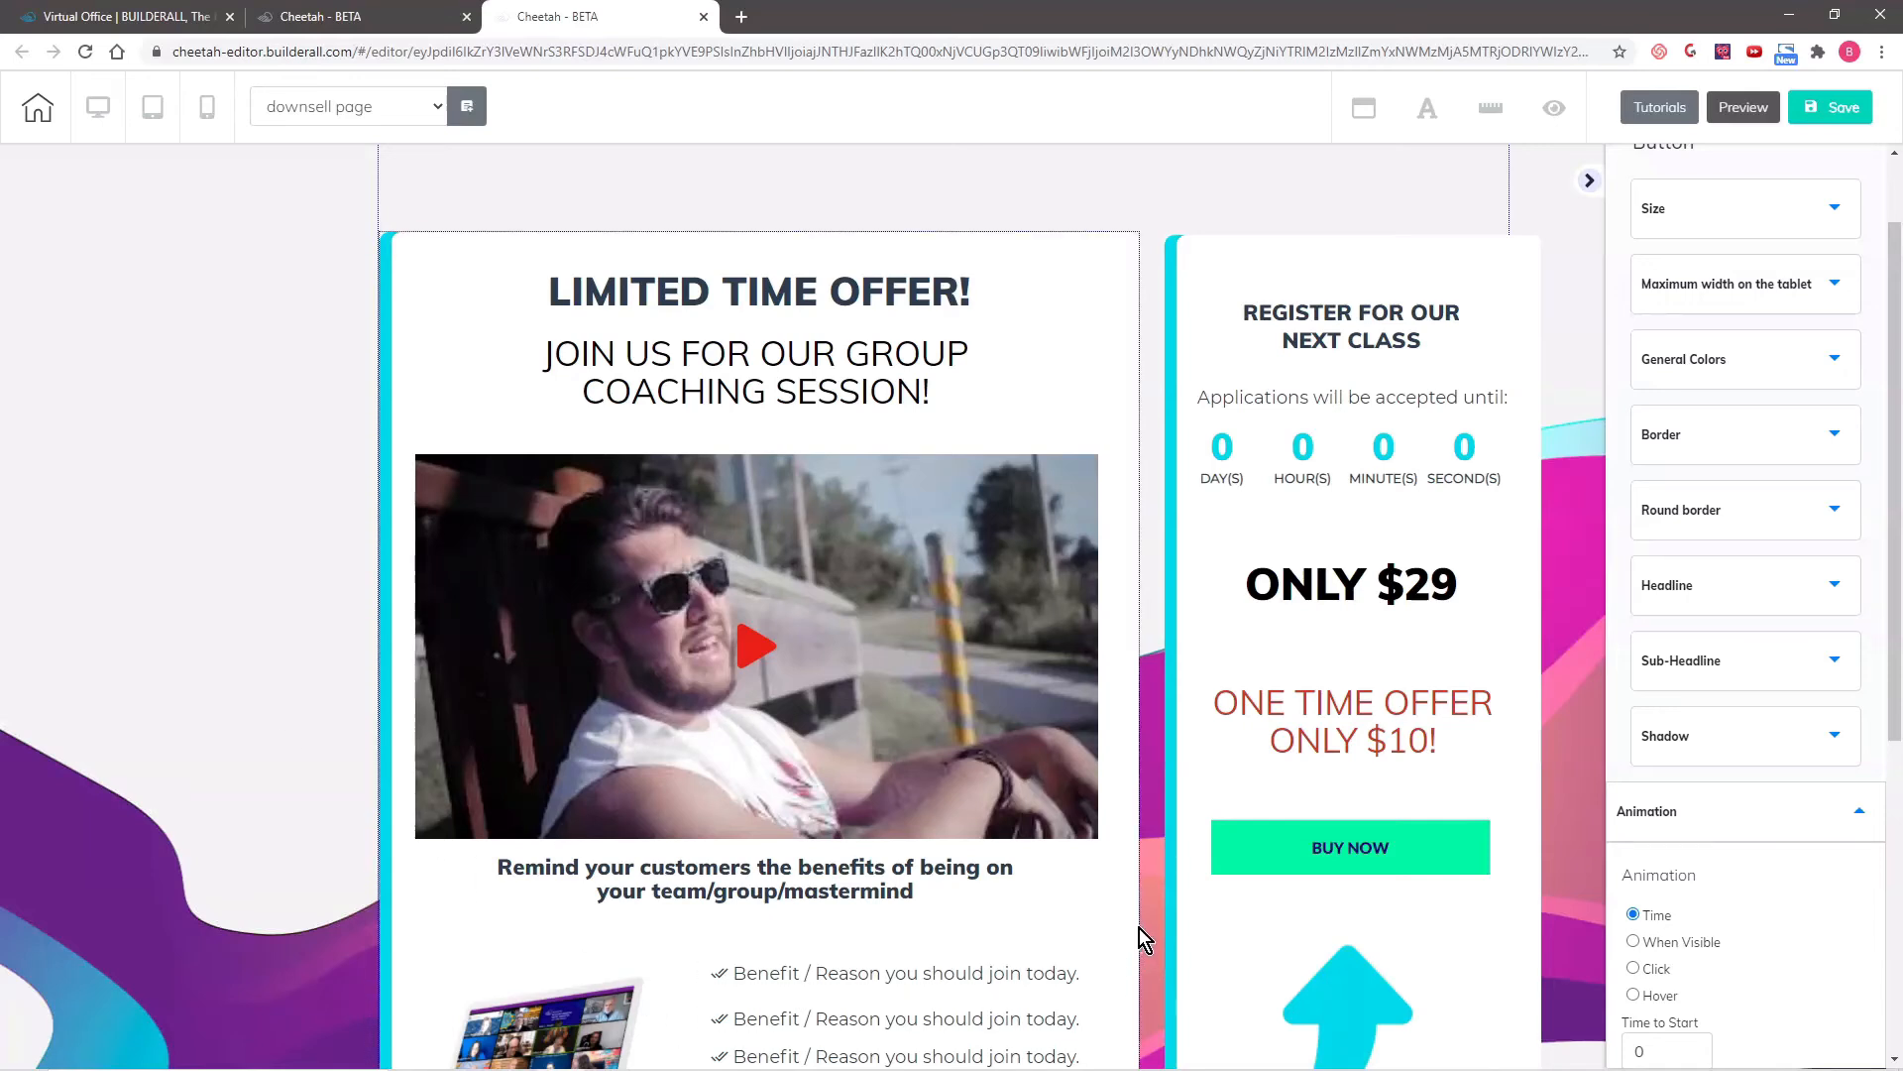
{"action": "scroll", "coordinate": [1139, 928], "scroll_direction": "down", "scroll_amount": 3}
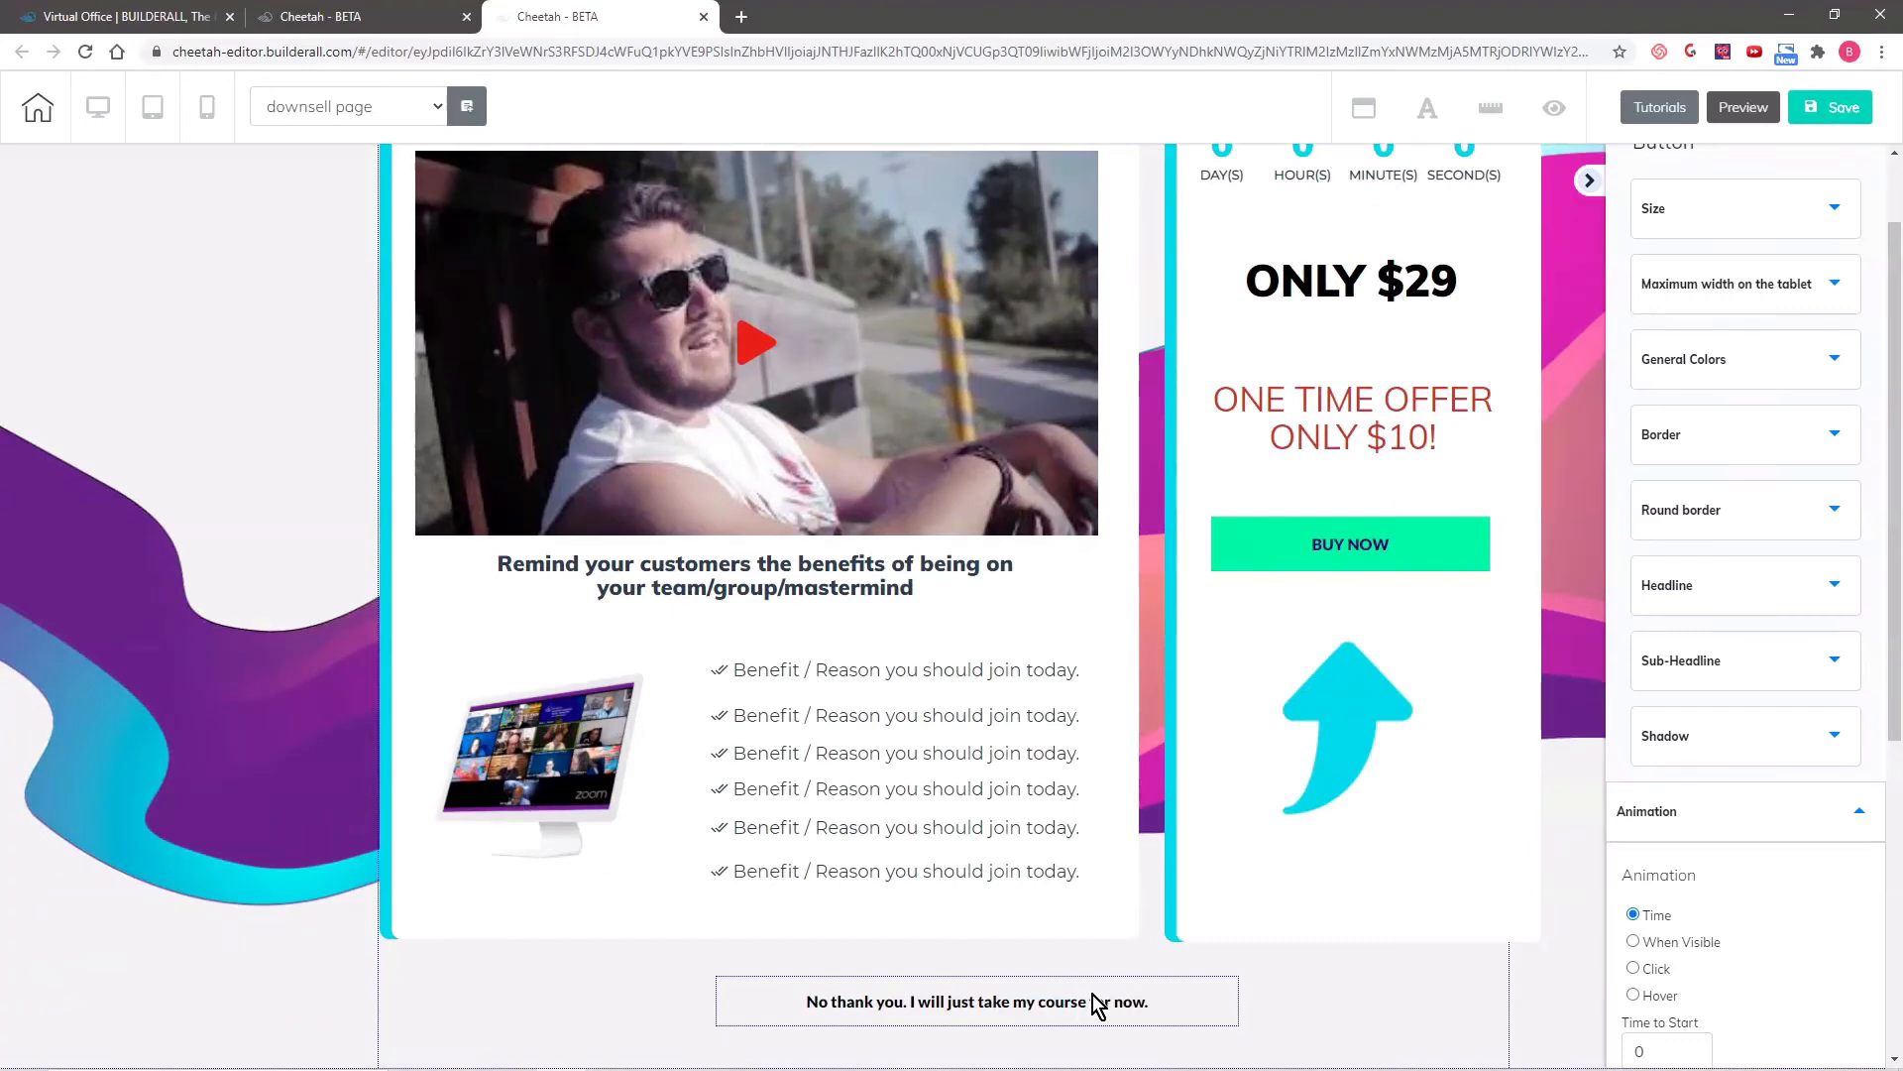
{"action": "scroll", "coordinate": [1142, 961], "scroll_direction": "up", "scroll_amount": 1}
{"action": "scroll", "coordinate": [1144, 960], "scroll_direction": "up", "scroll_amount": 1}
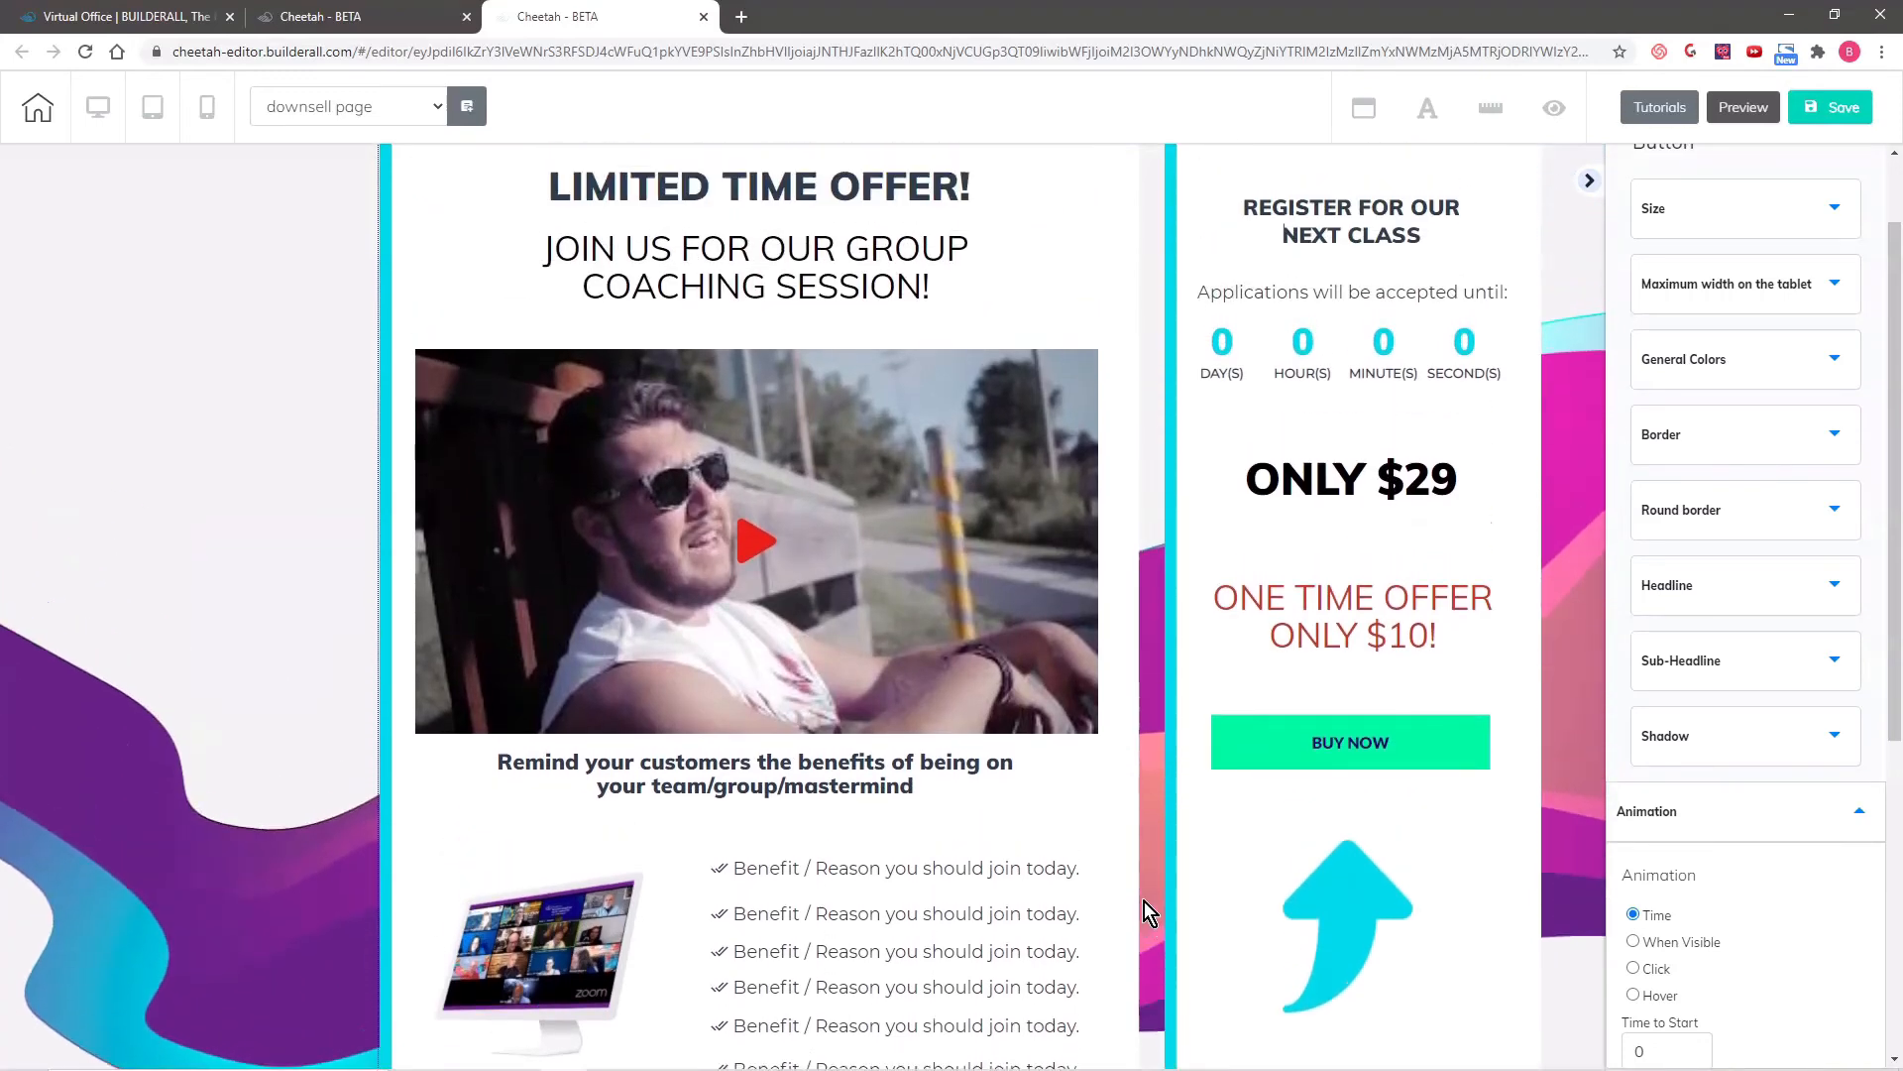
{"action": "scroll", "coordinate": [1144, 900], "scroll_direction": "up", "scroll_amount": 1}
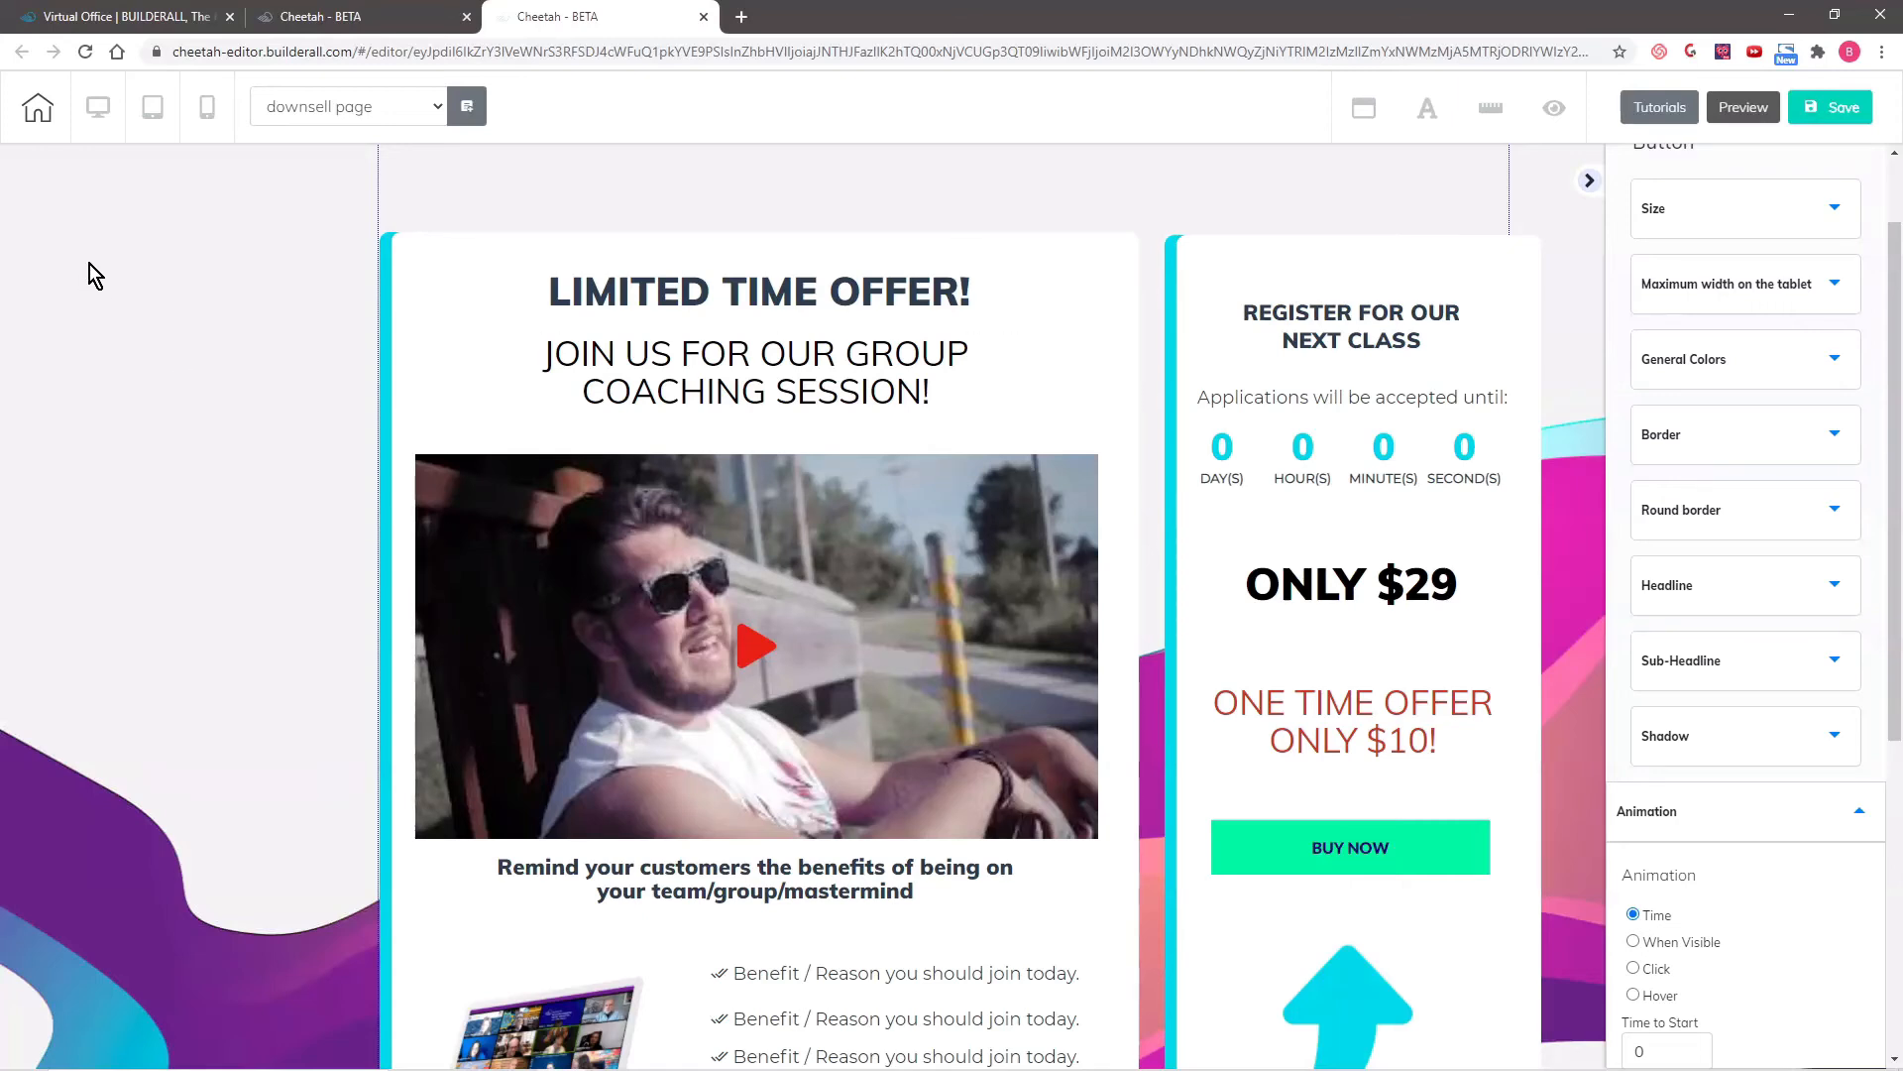
- In the mobile layout, move the BUY NOW button down below the countdown, the "ONLY $29" heading and the one-time offer text
{"action": "left_click", "coordinate": [207, 109]}
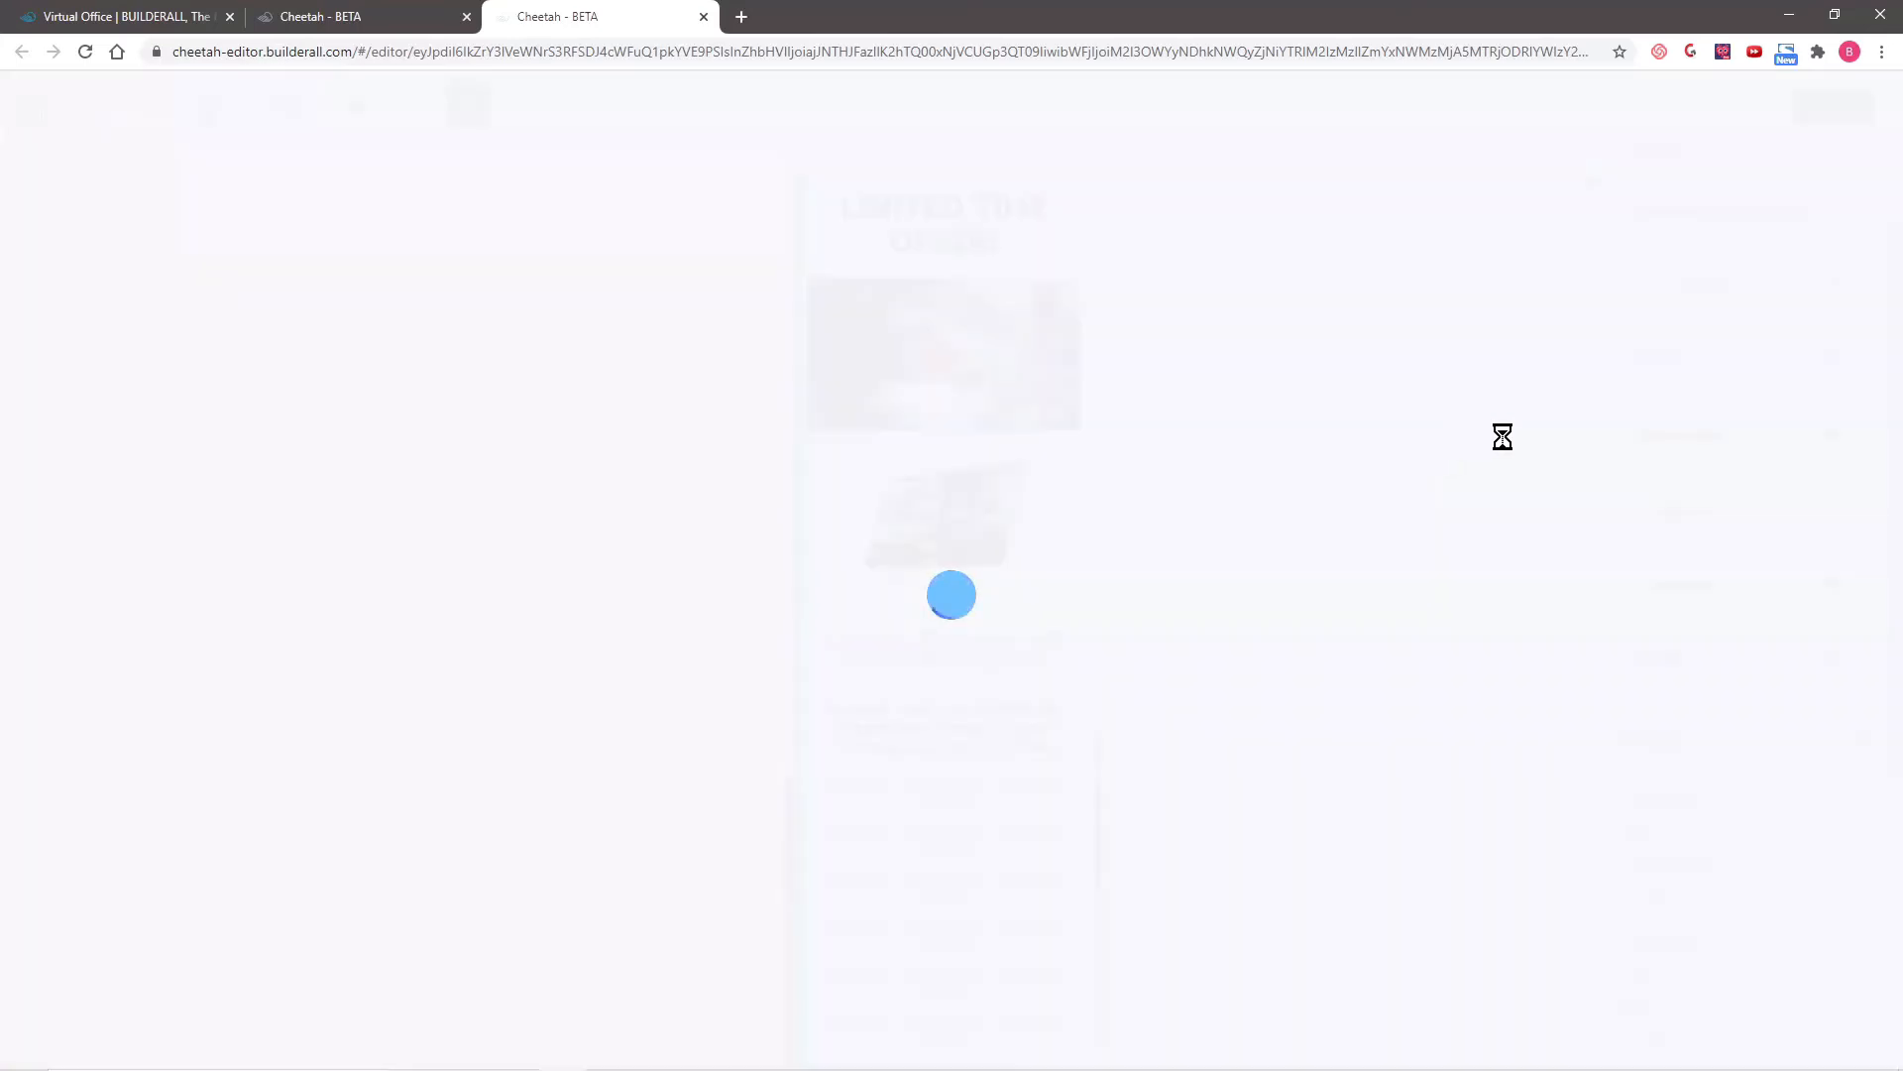
{"action": "scroll", "coordinate": [1153, 730], "scroll_direction": "down", "scroll_amount": 5}
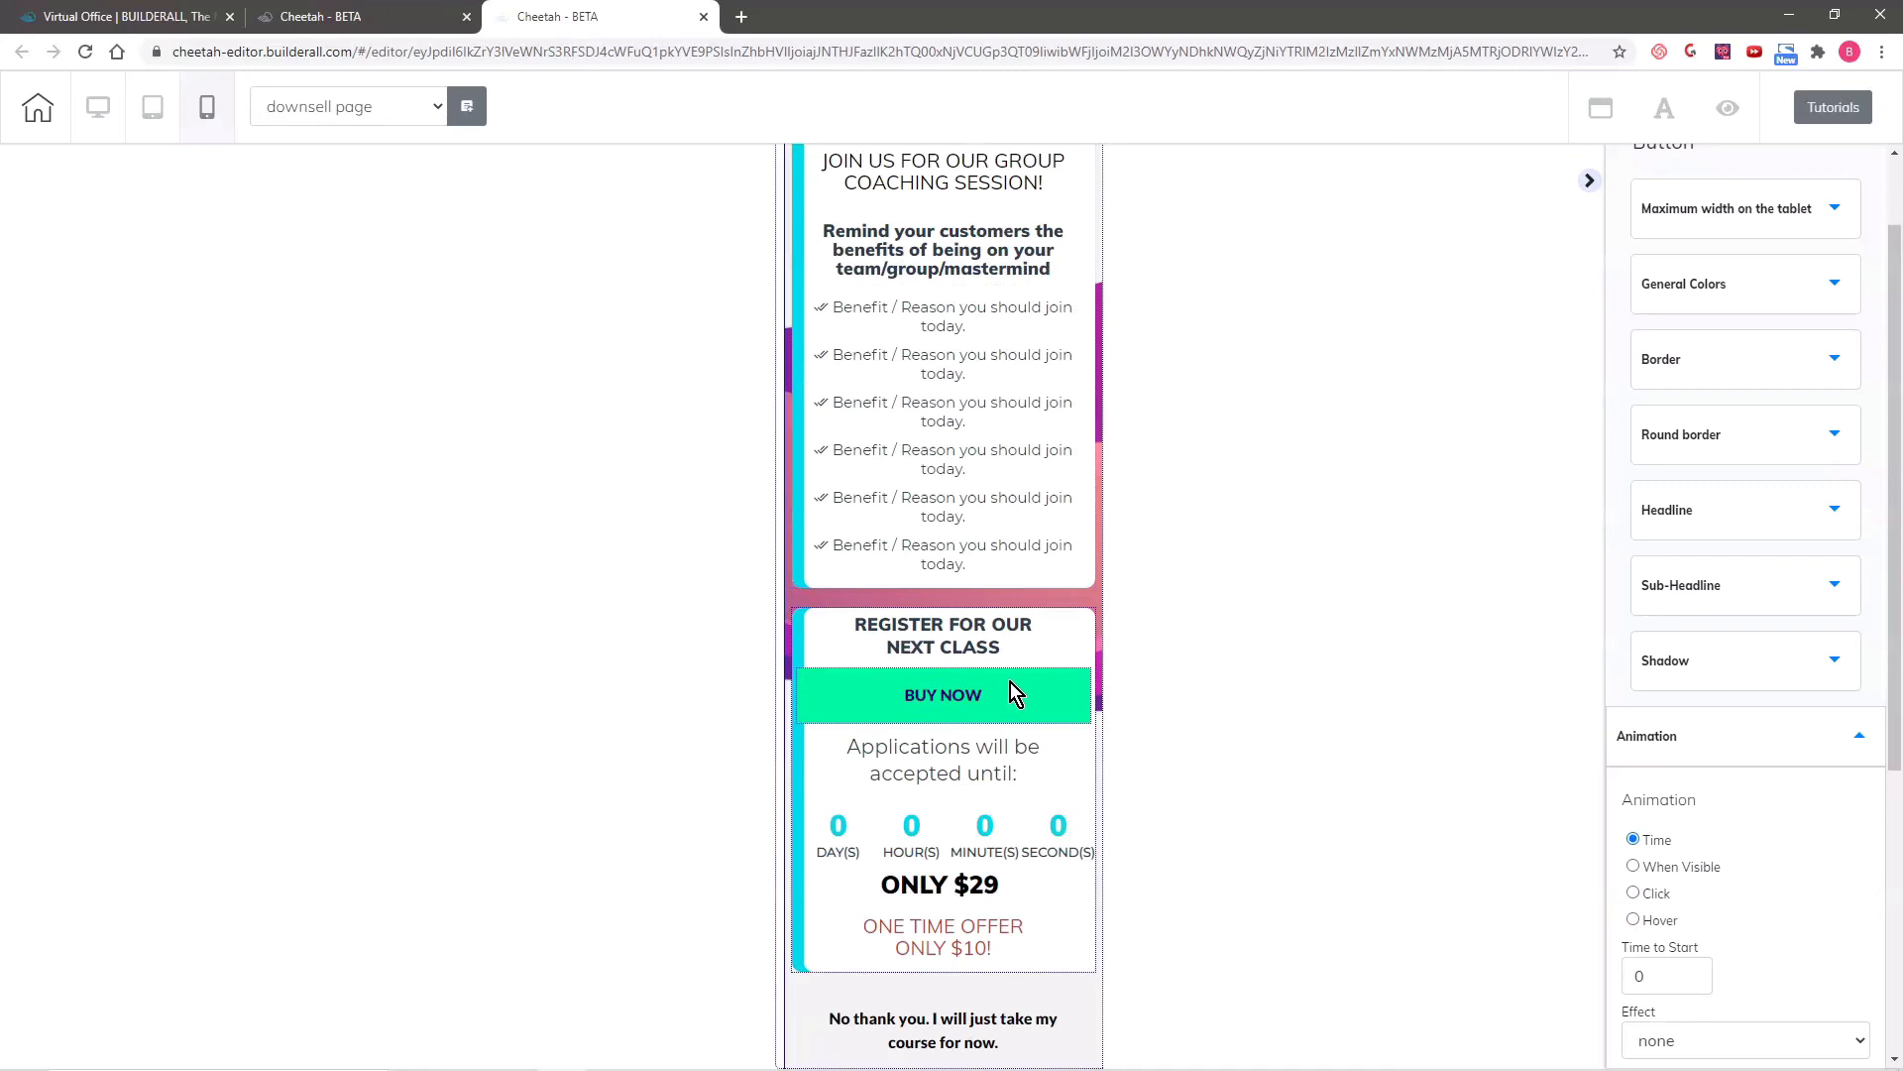
{"action": "left_click", "coordinate": [973, 700]}
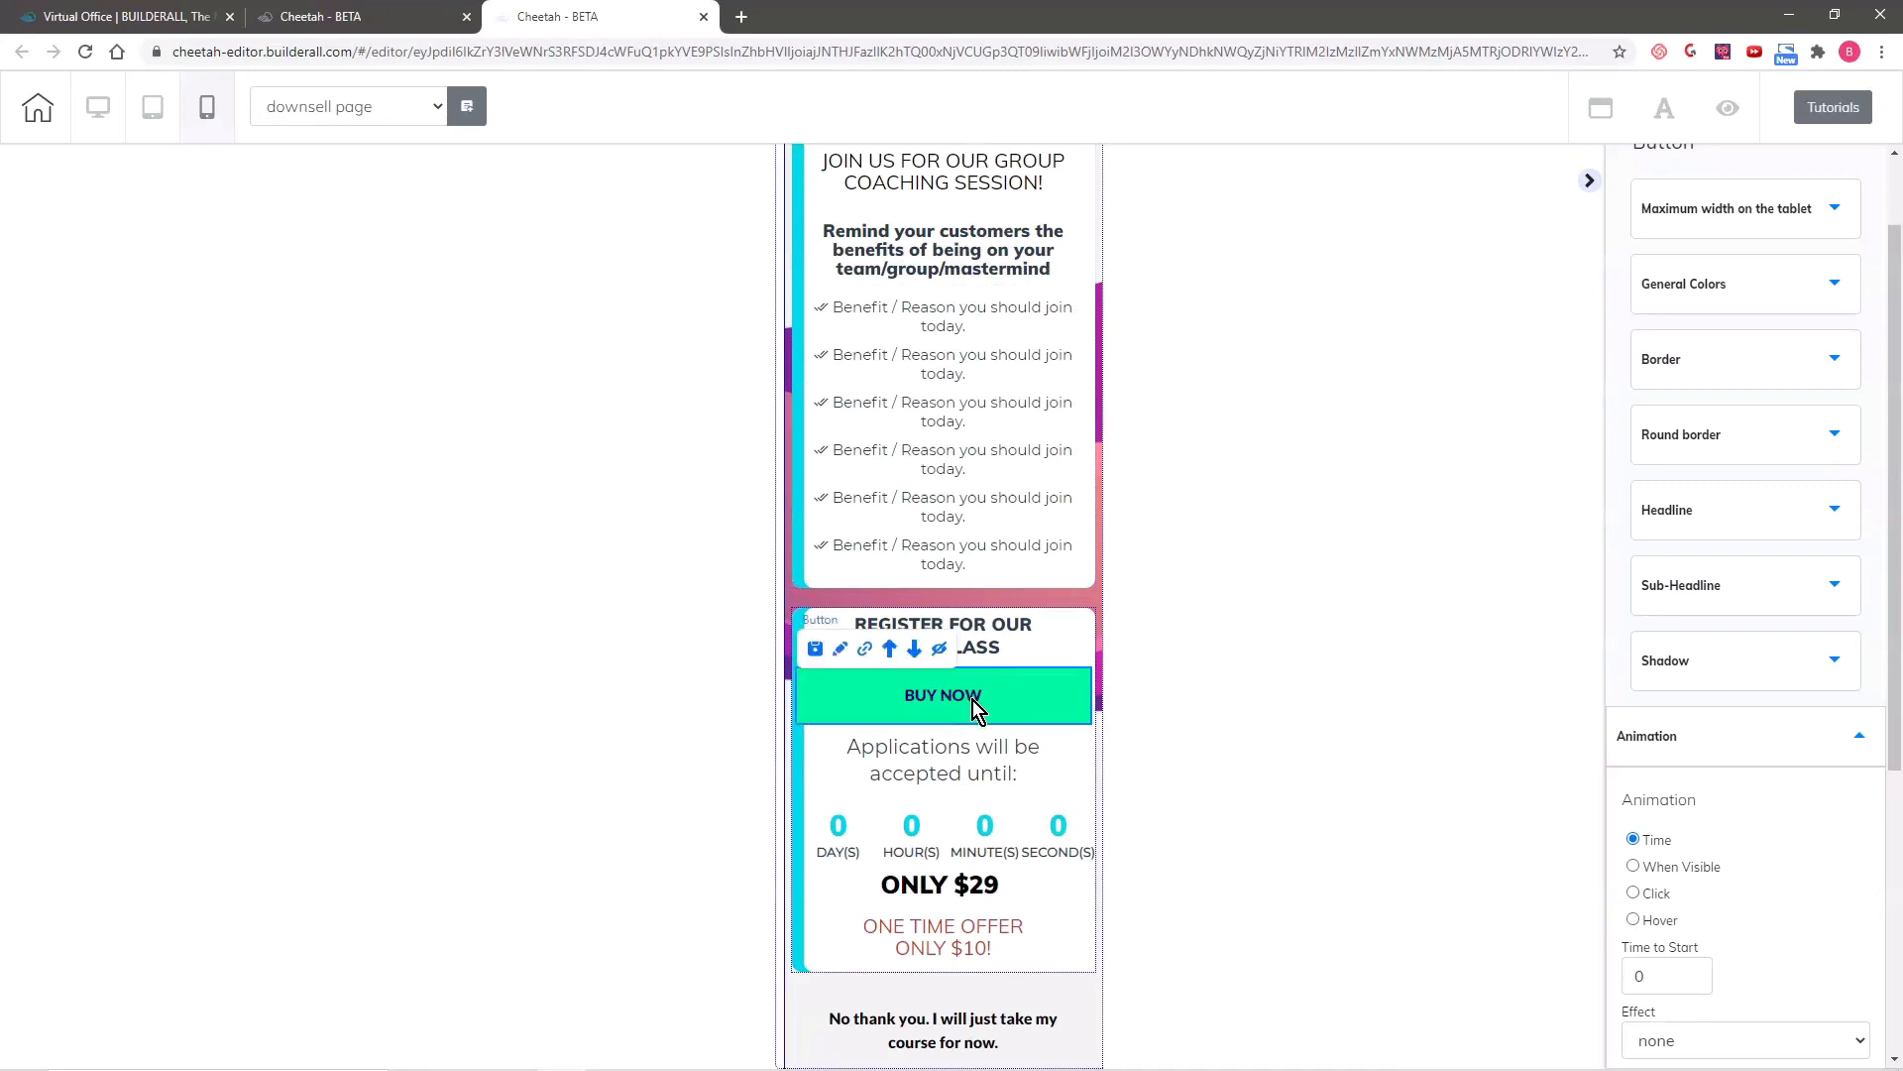
{"action": "left_click", "coordinate": [914, 651]}
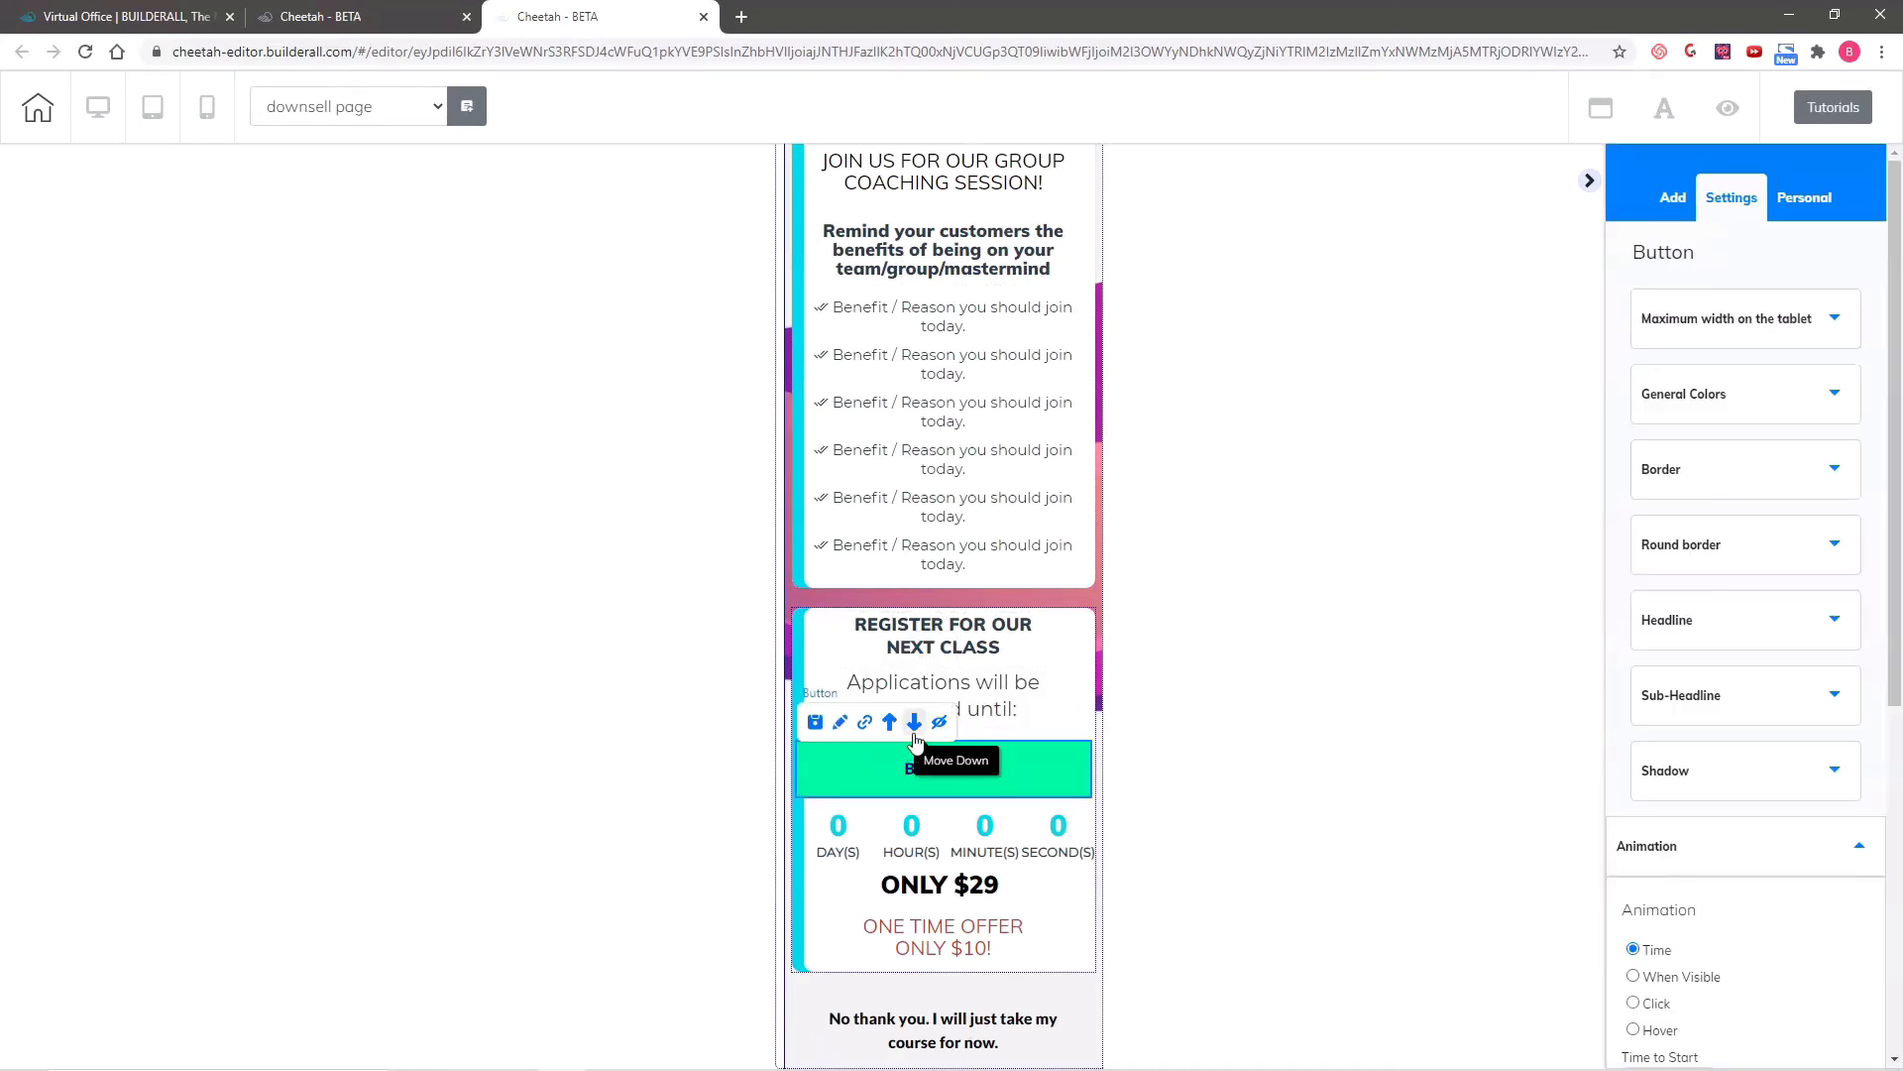
{"action": "left_click", "coordinate": [915, 725]}
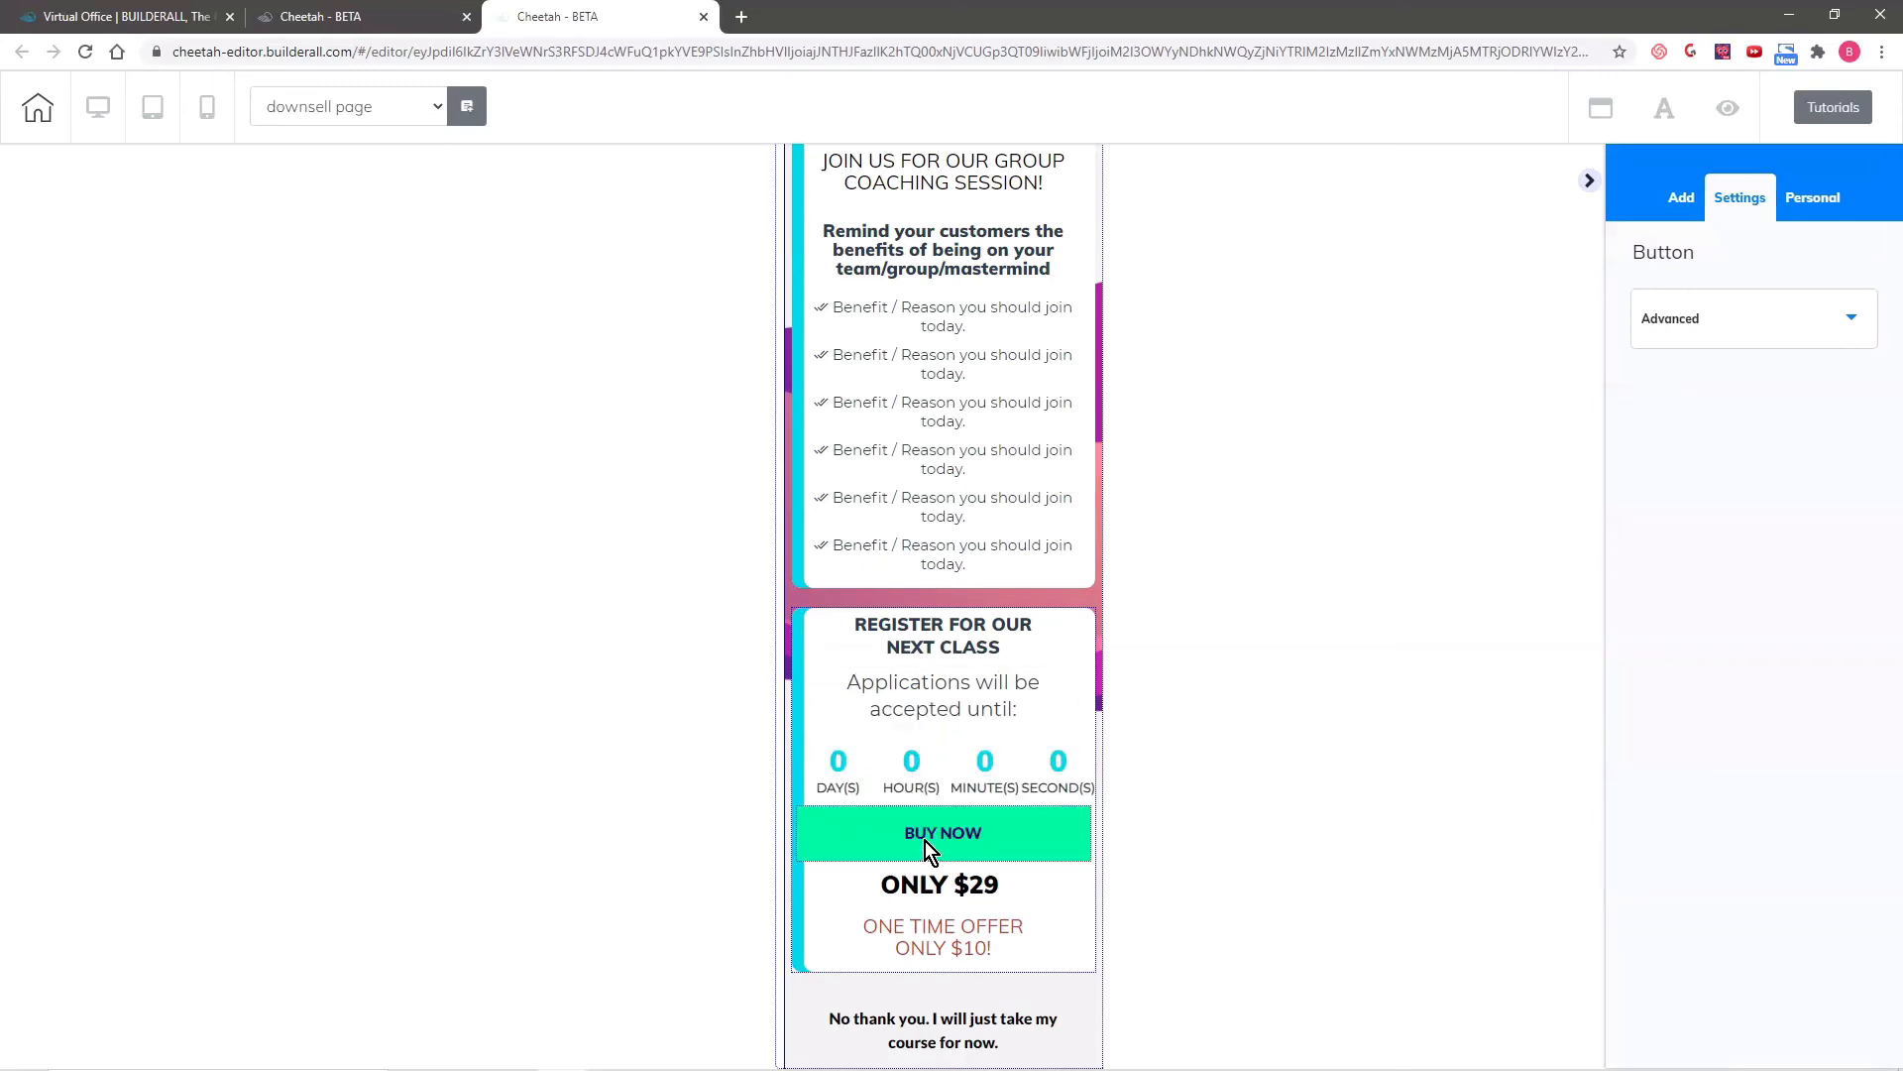
{"action": "left_click", "coordinate": [925, 839]}
{"action": "left_click", "coordinate": [914, 789]}
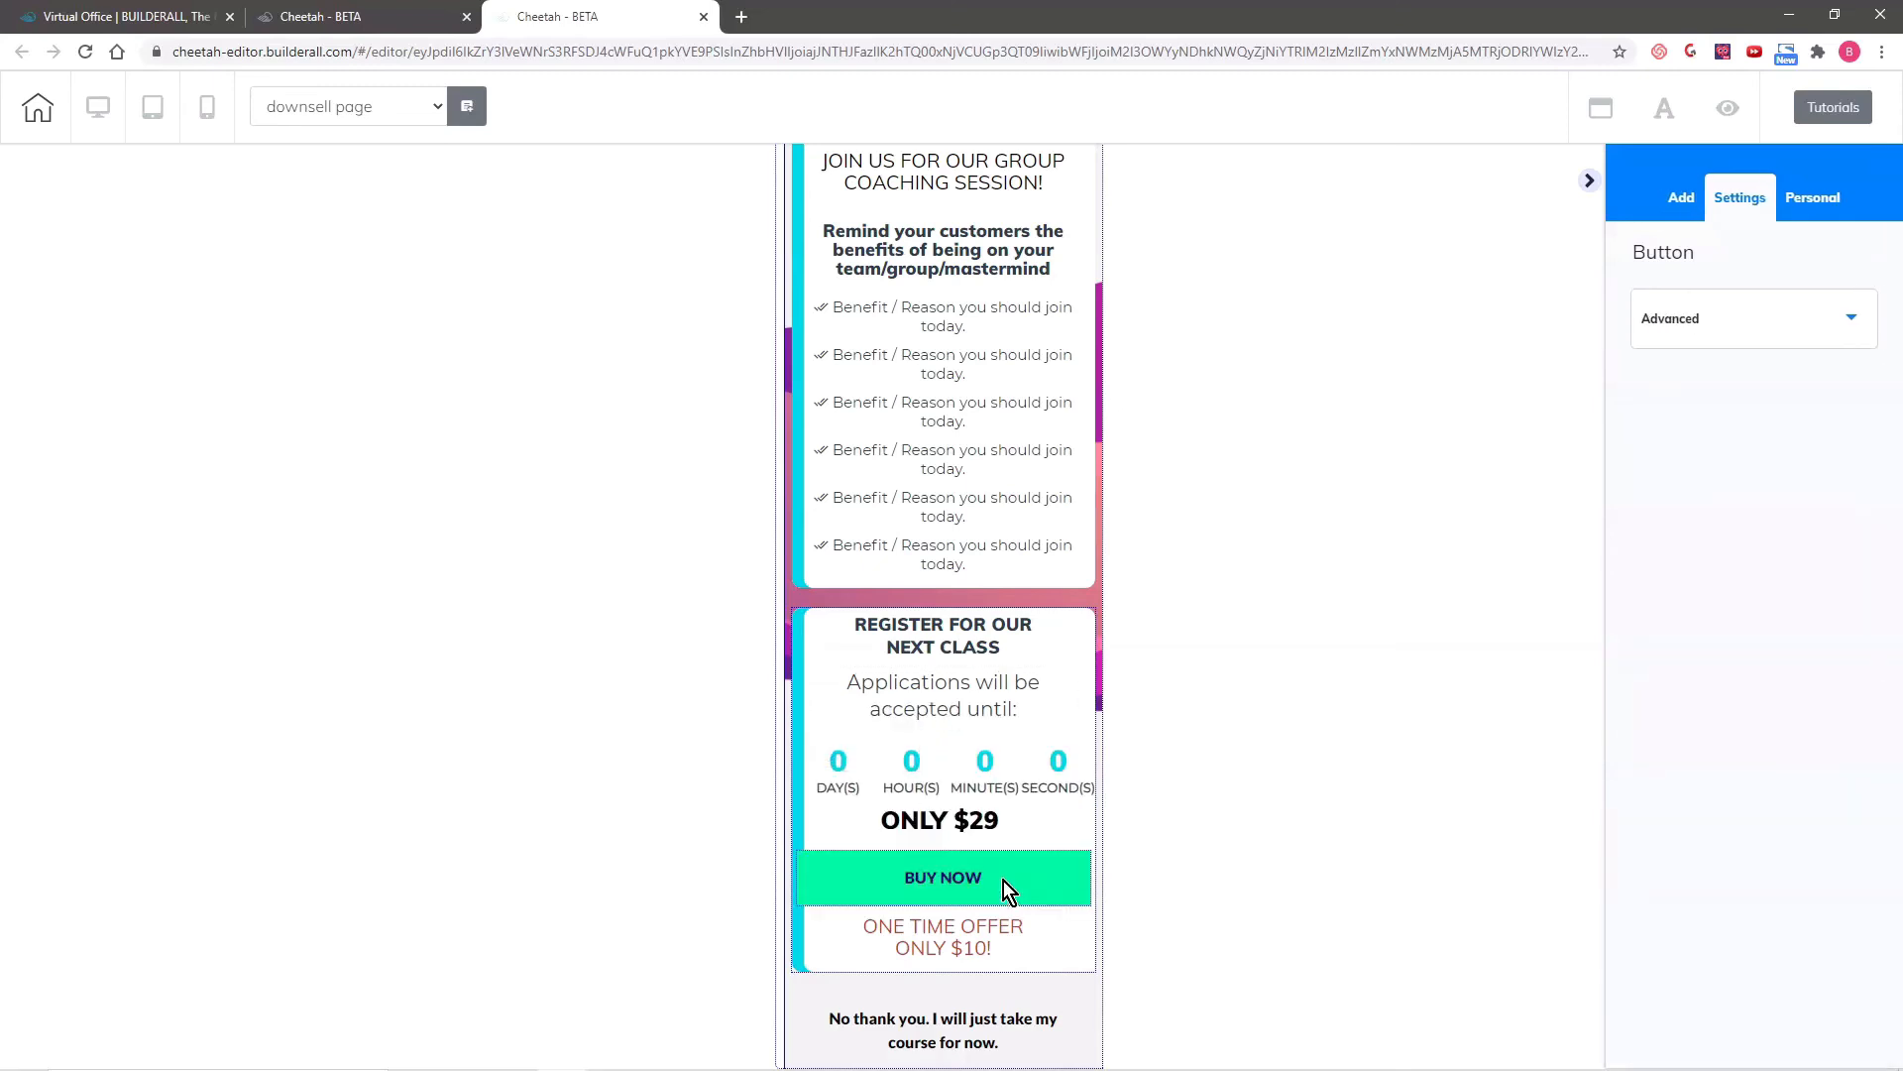
{"action": "left_click", "coordinate": [987, 891]}
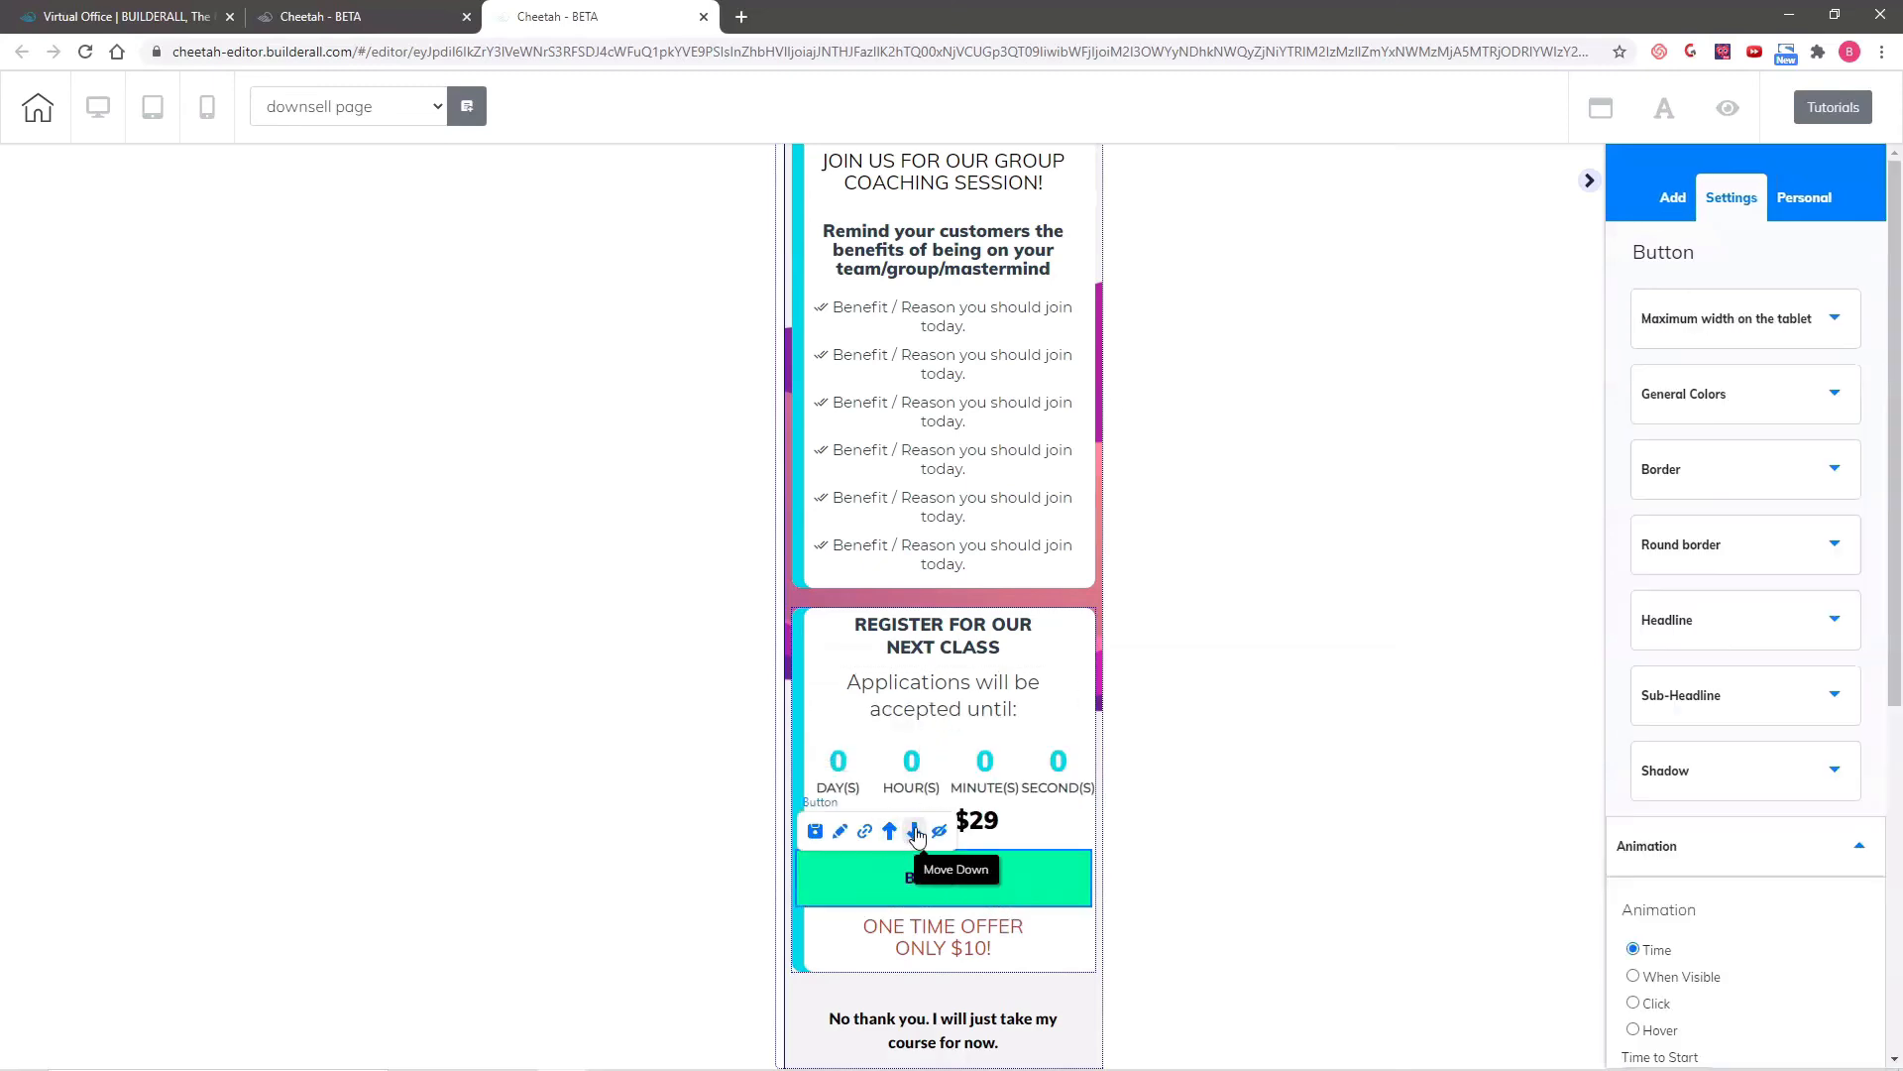
{"action": "left_click", "coordinate": [914, 832]}
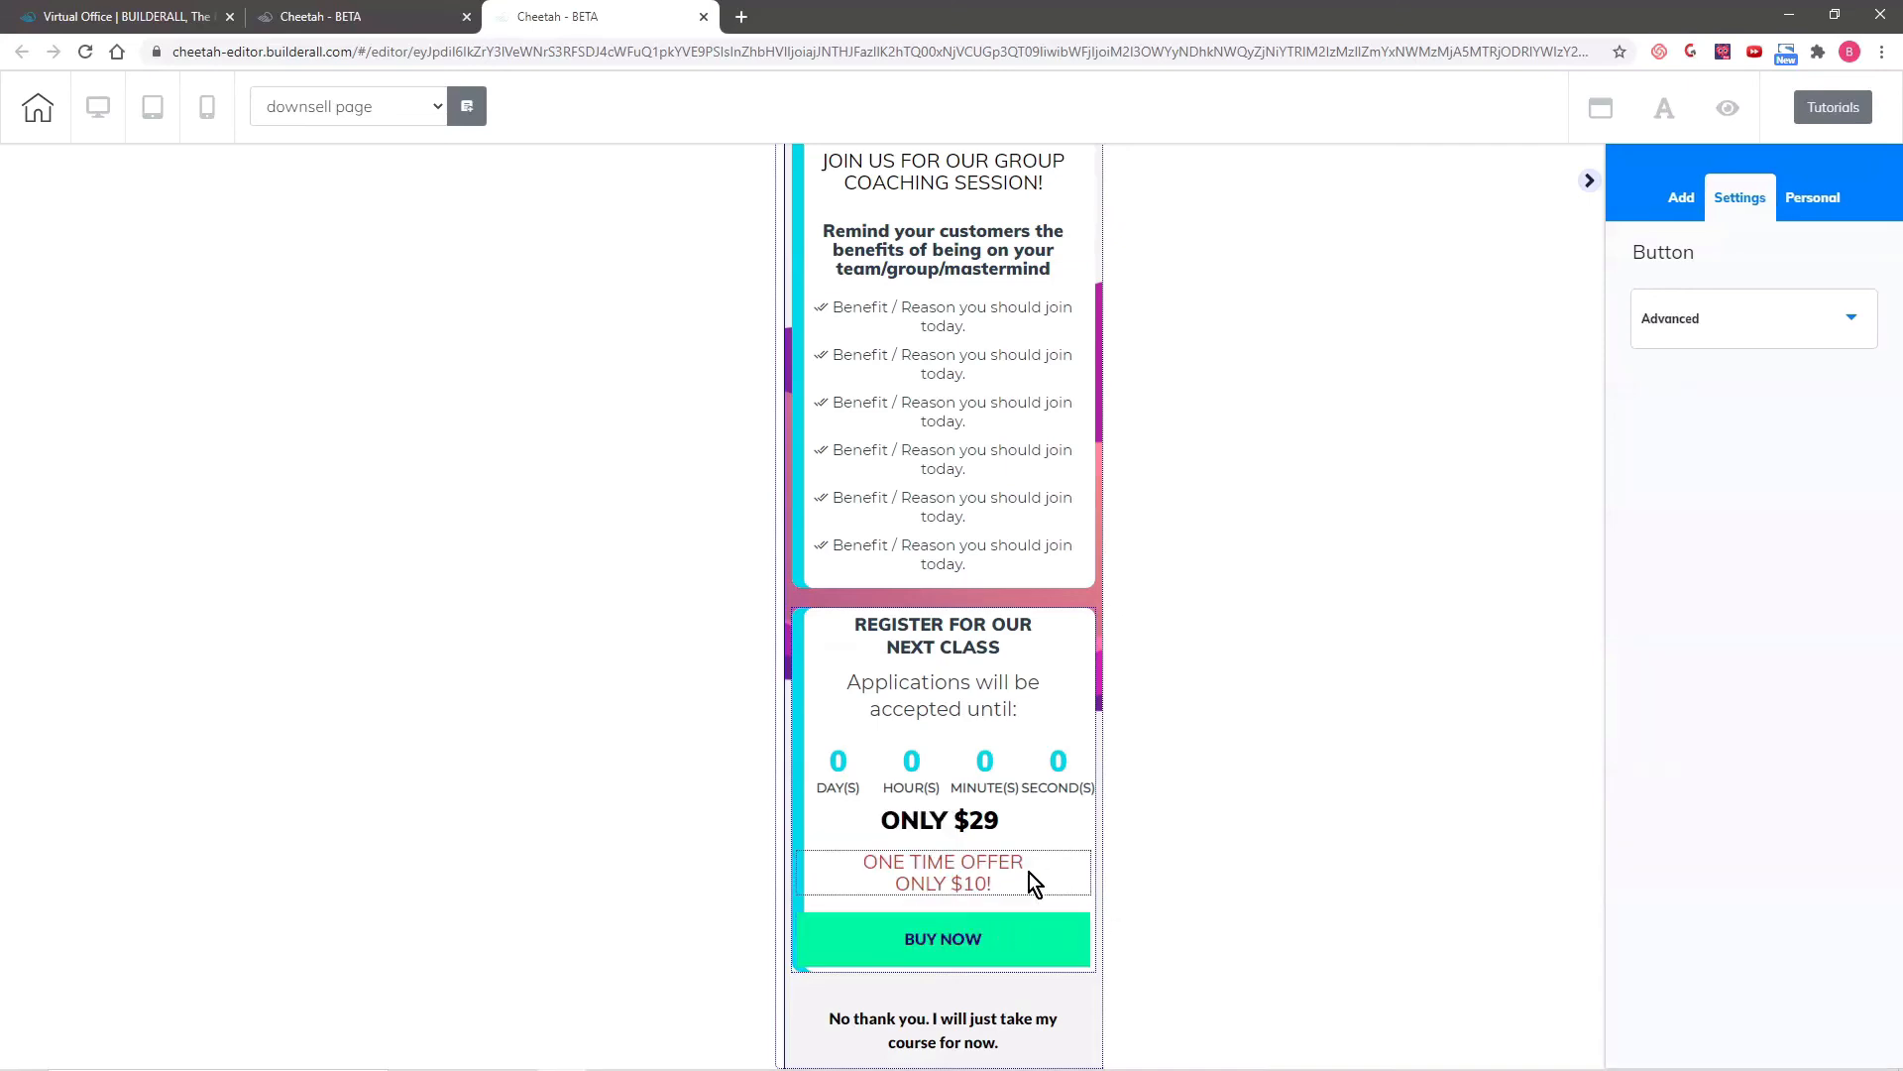
- Set the mobile BUY NOW button's left and right spacing to 46 and its bottom spacing to 32
{"action": "left_click", "coordinate": [905, 945]}
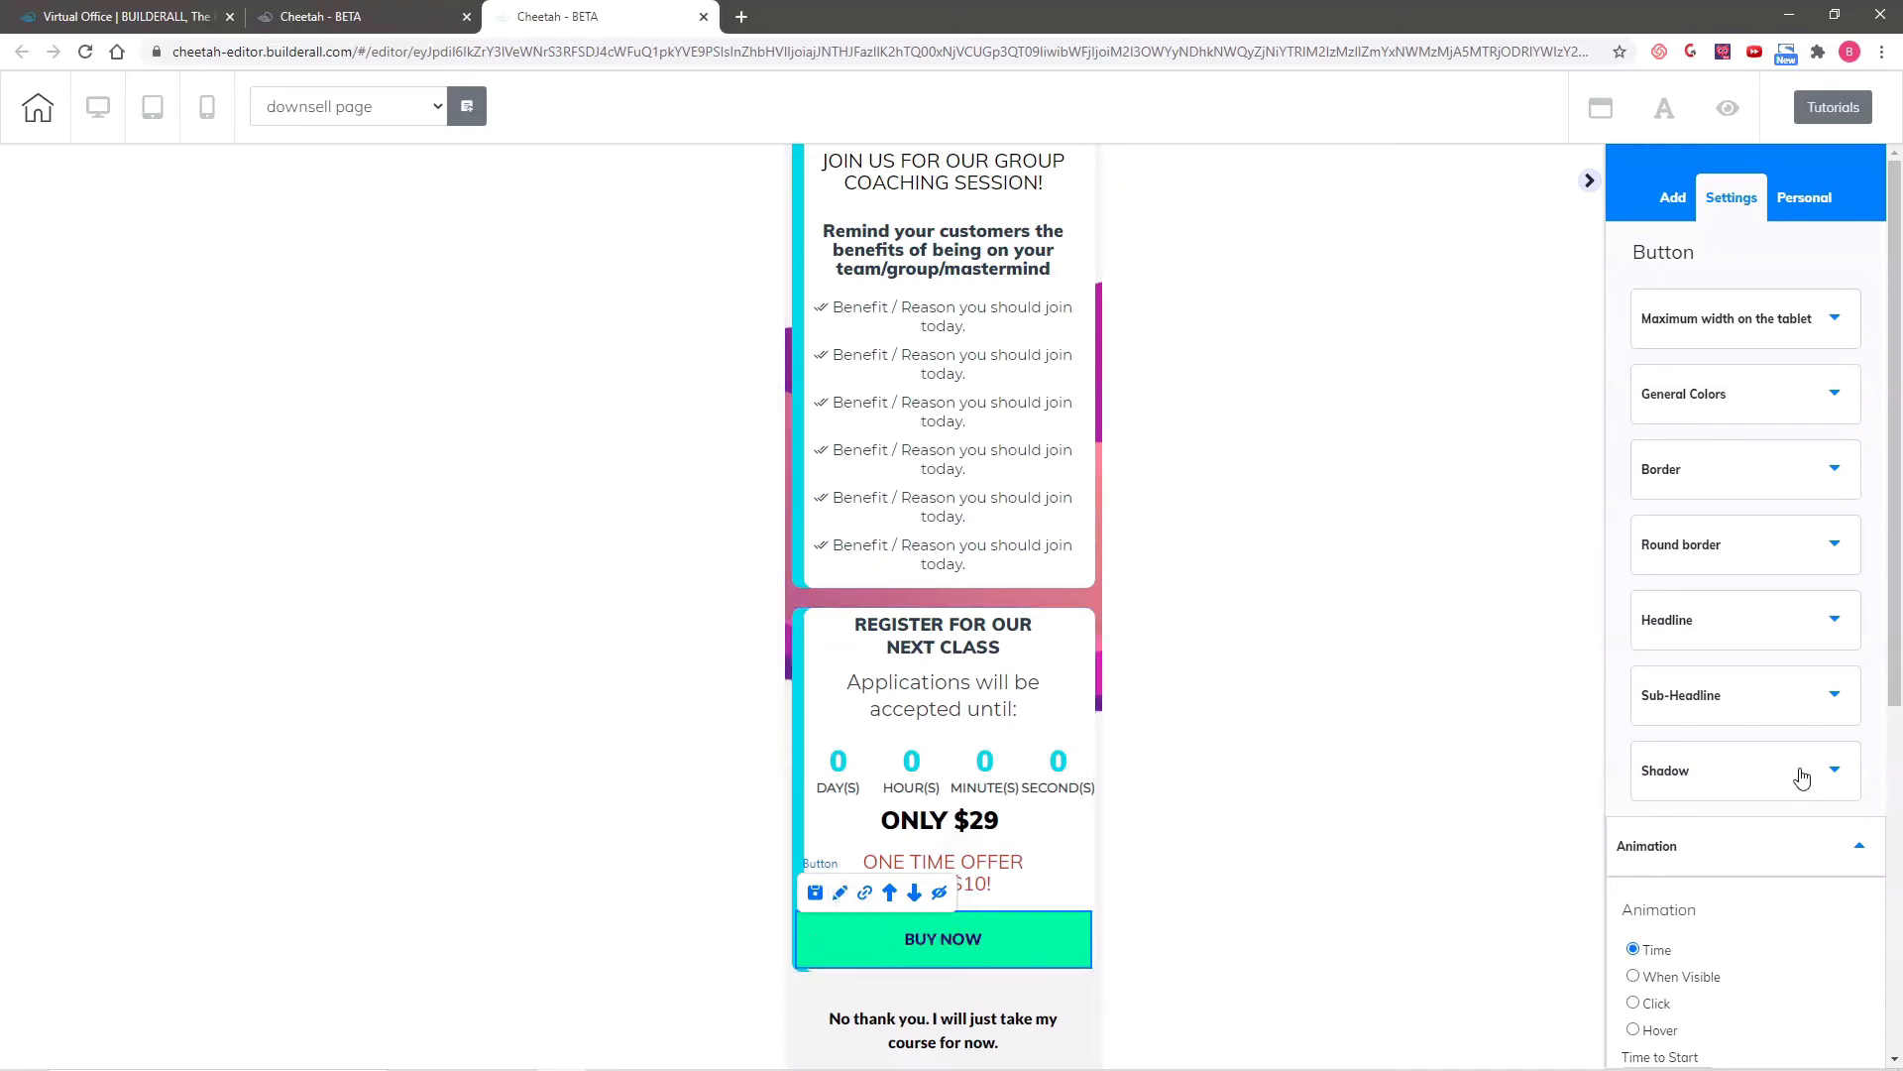
{"action": "scroll", "coordinate": [1771, 883], "scroll_direction": "down", "scroll_amount": 5}
{"action": "left_click", "coordinate": [1780, 841]}
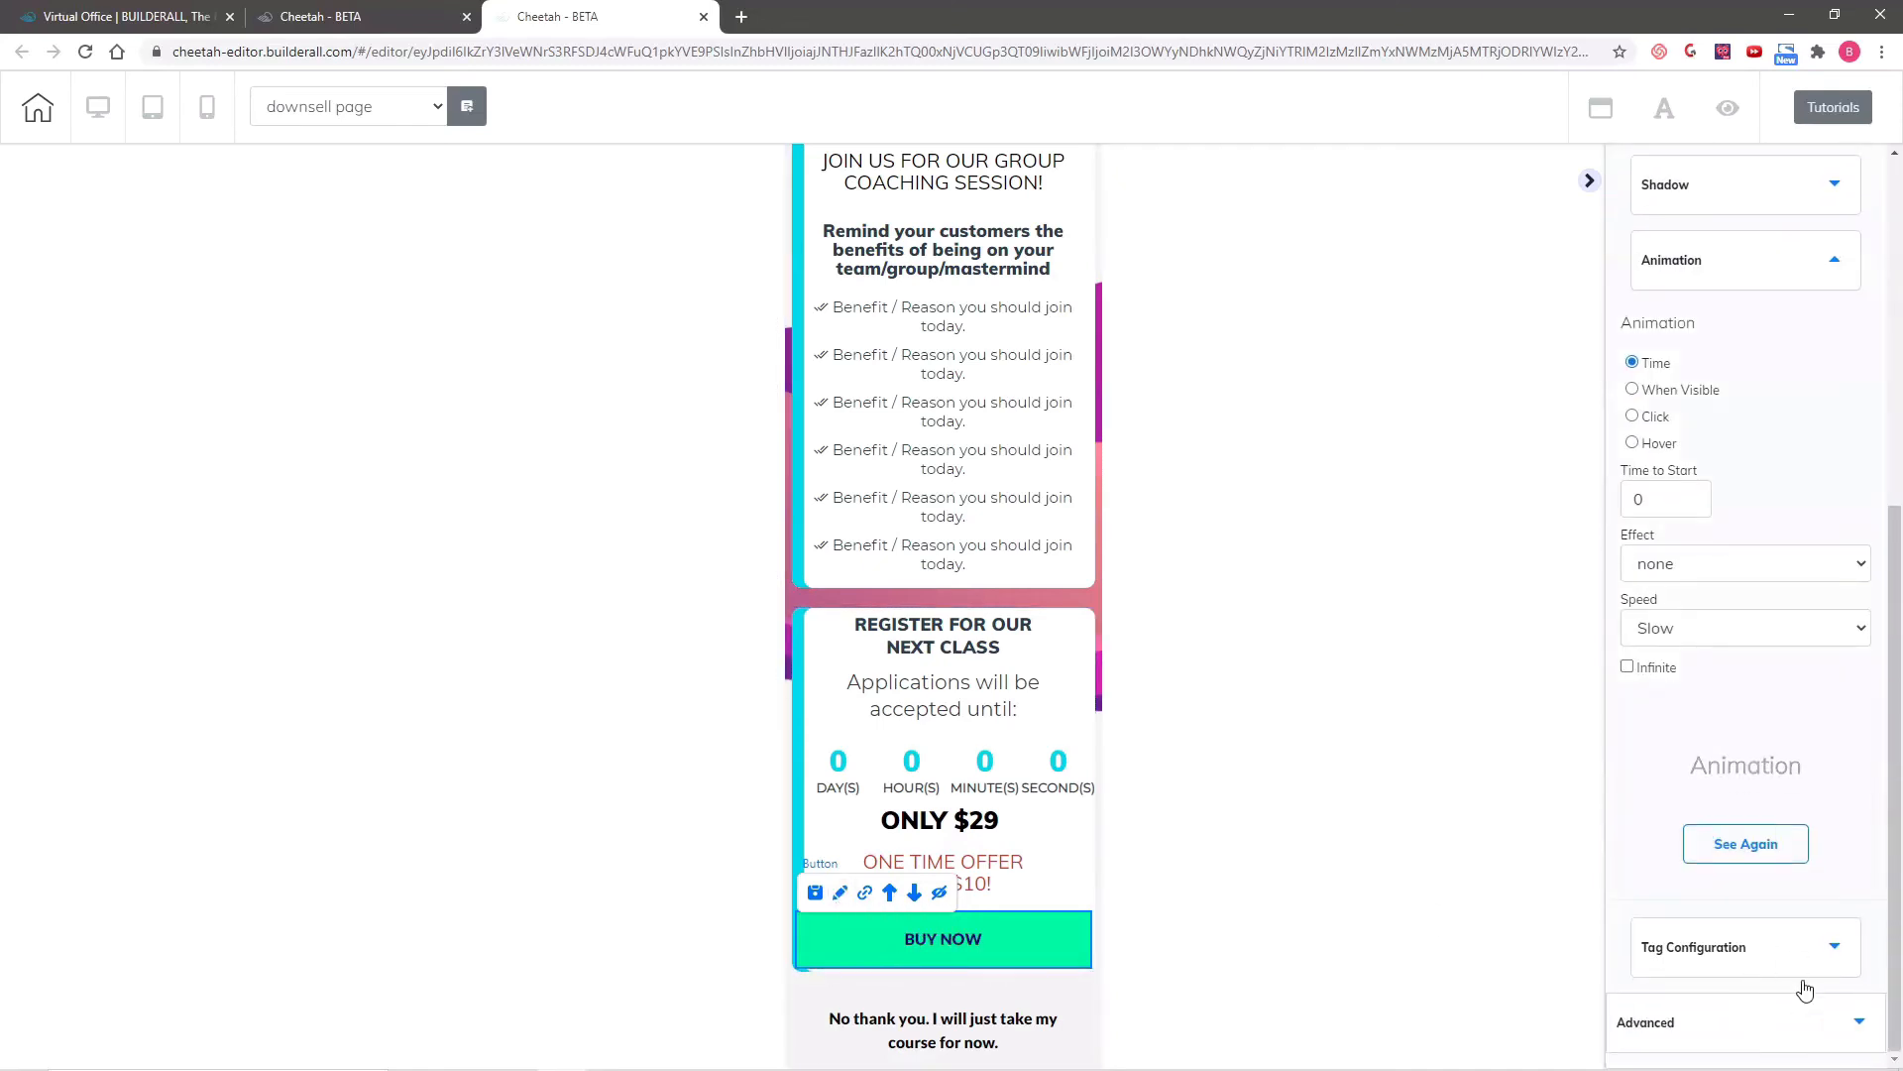
{"action": "left_click", "coordinate": [1745, 1021]}
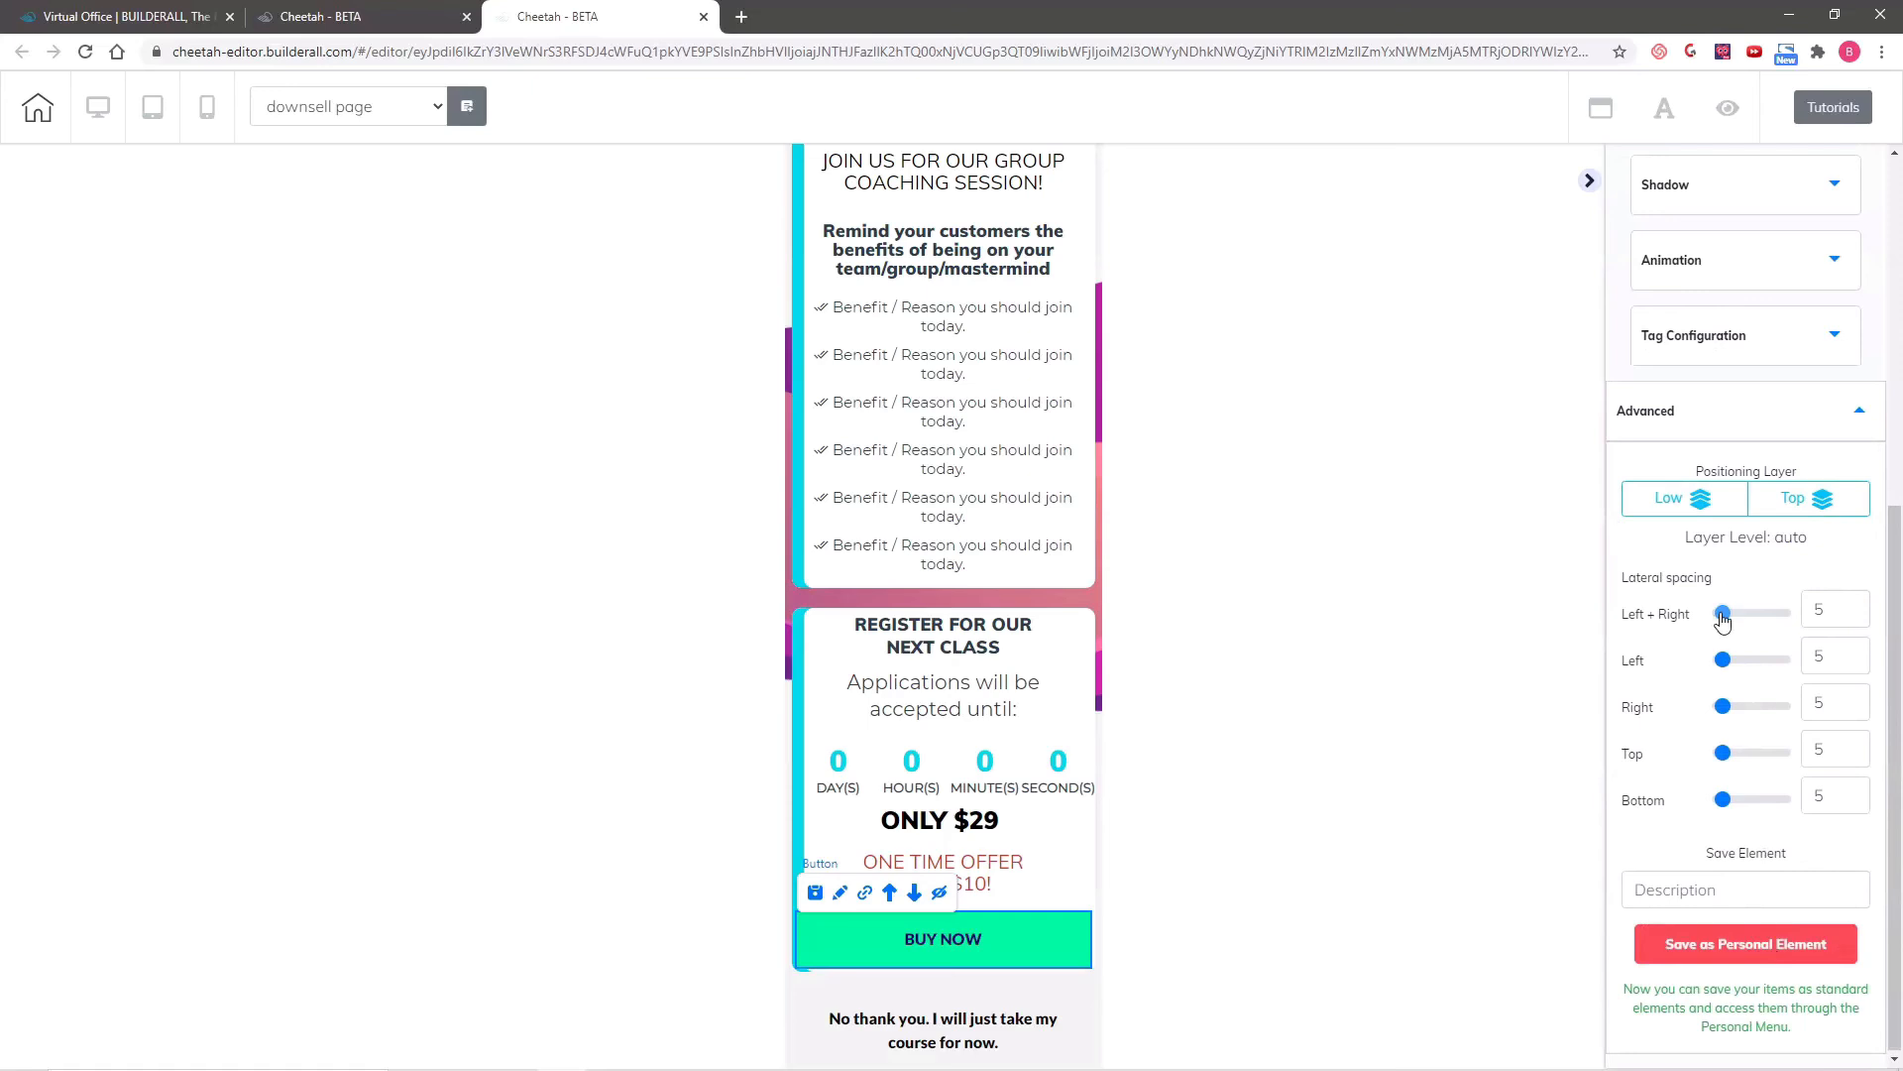
{"action": "left_click_drag", "start_coordinate": [1722, 619], "coordinate": [1752, 623]}
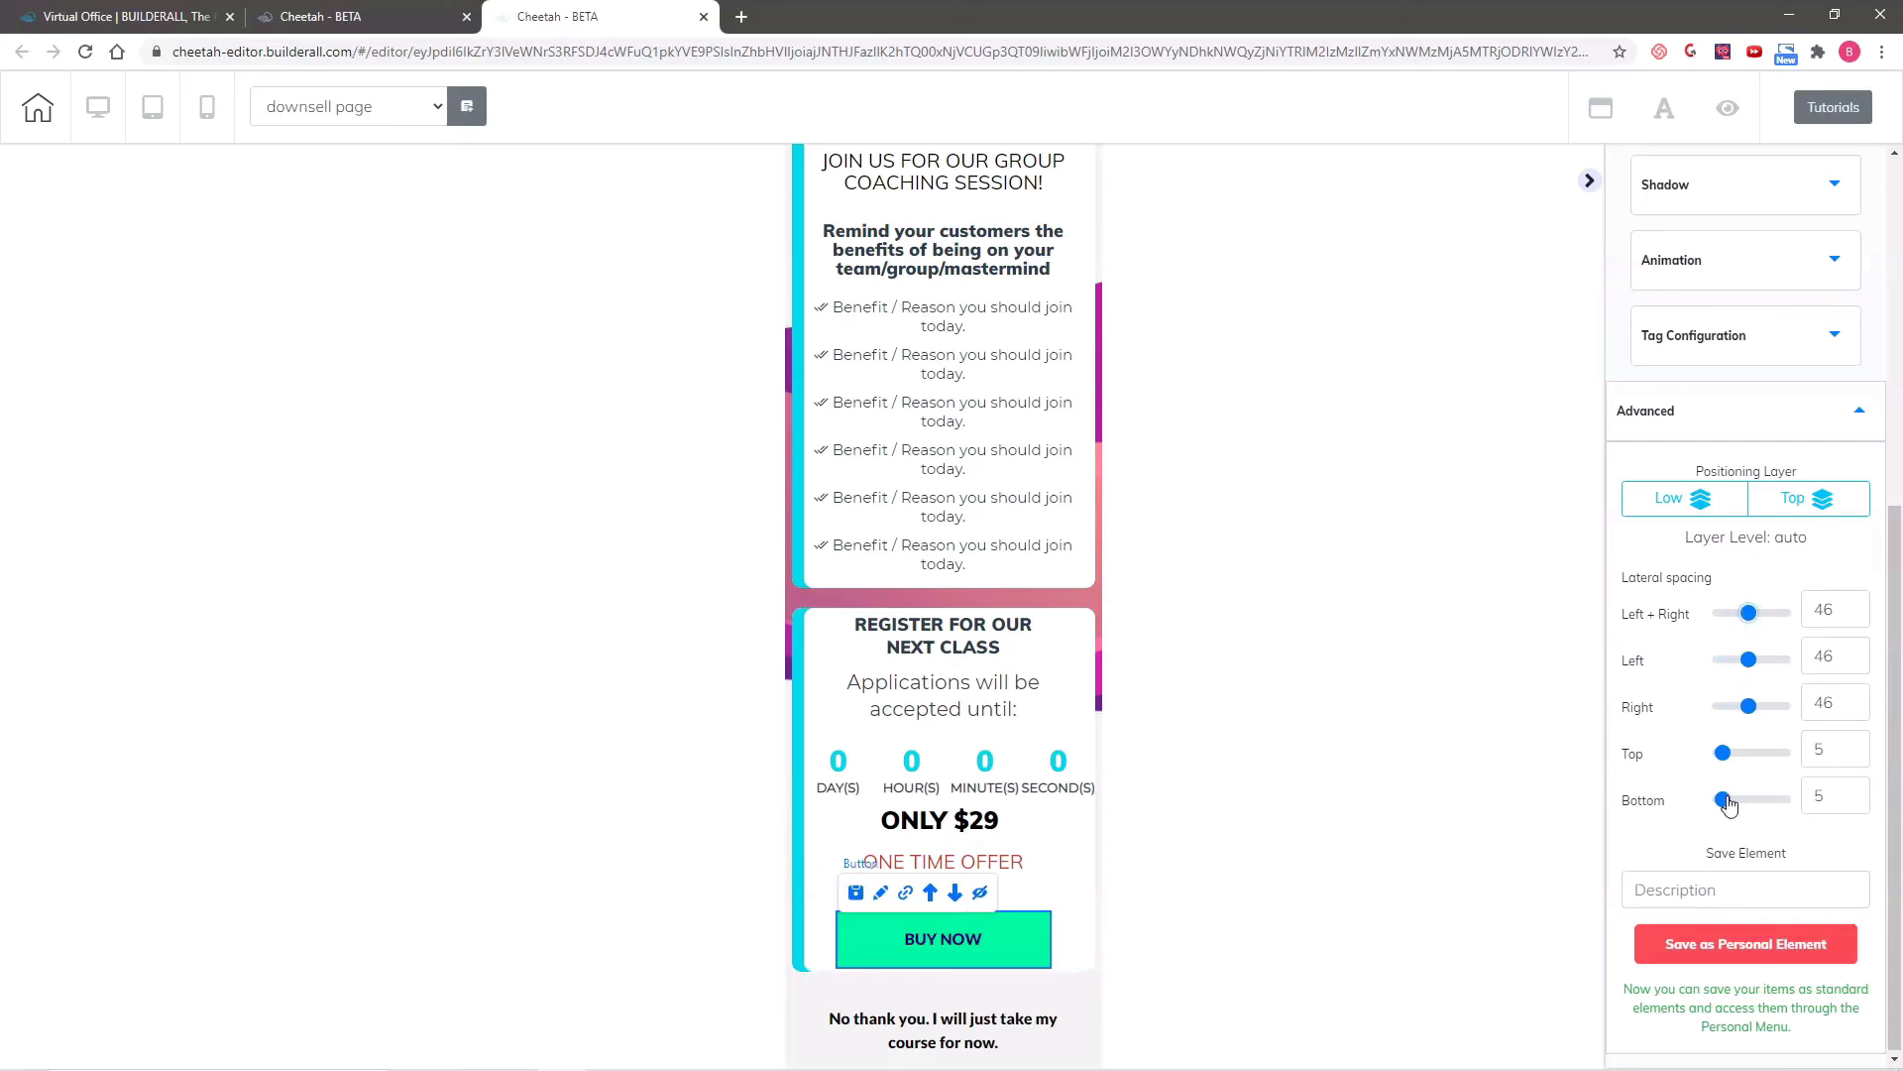
{"action": "left_click_drag", "start_coordinate": [1728, 805], "coordinate": [1740, 799]}
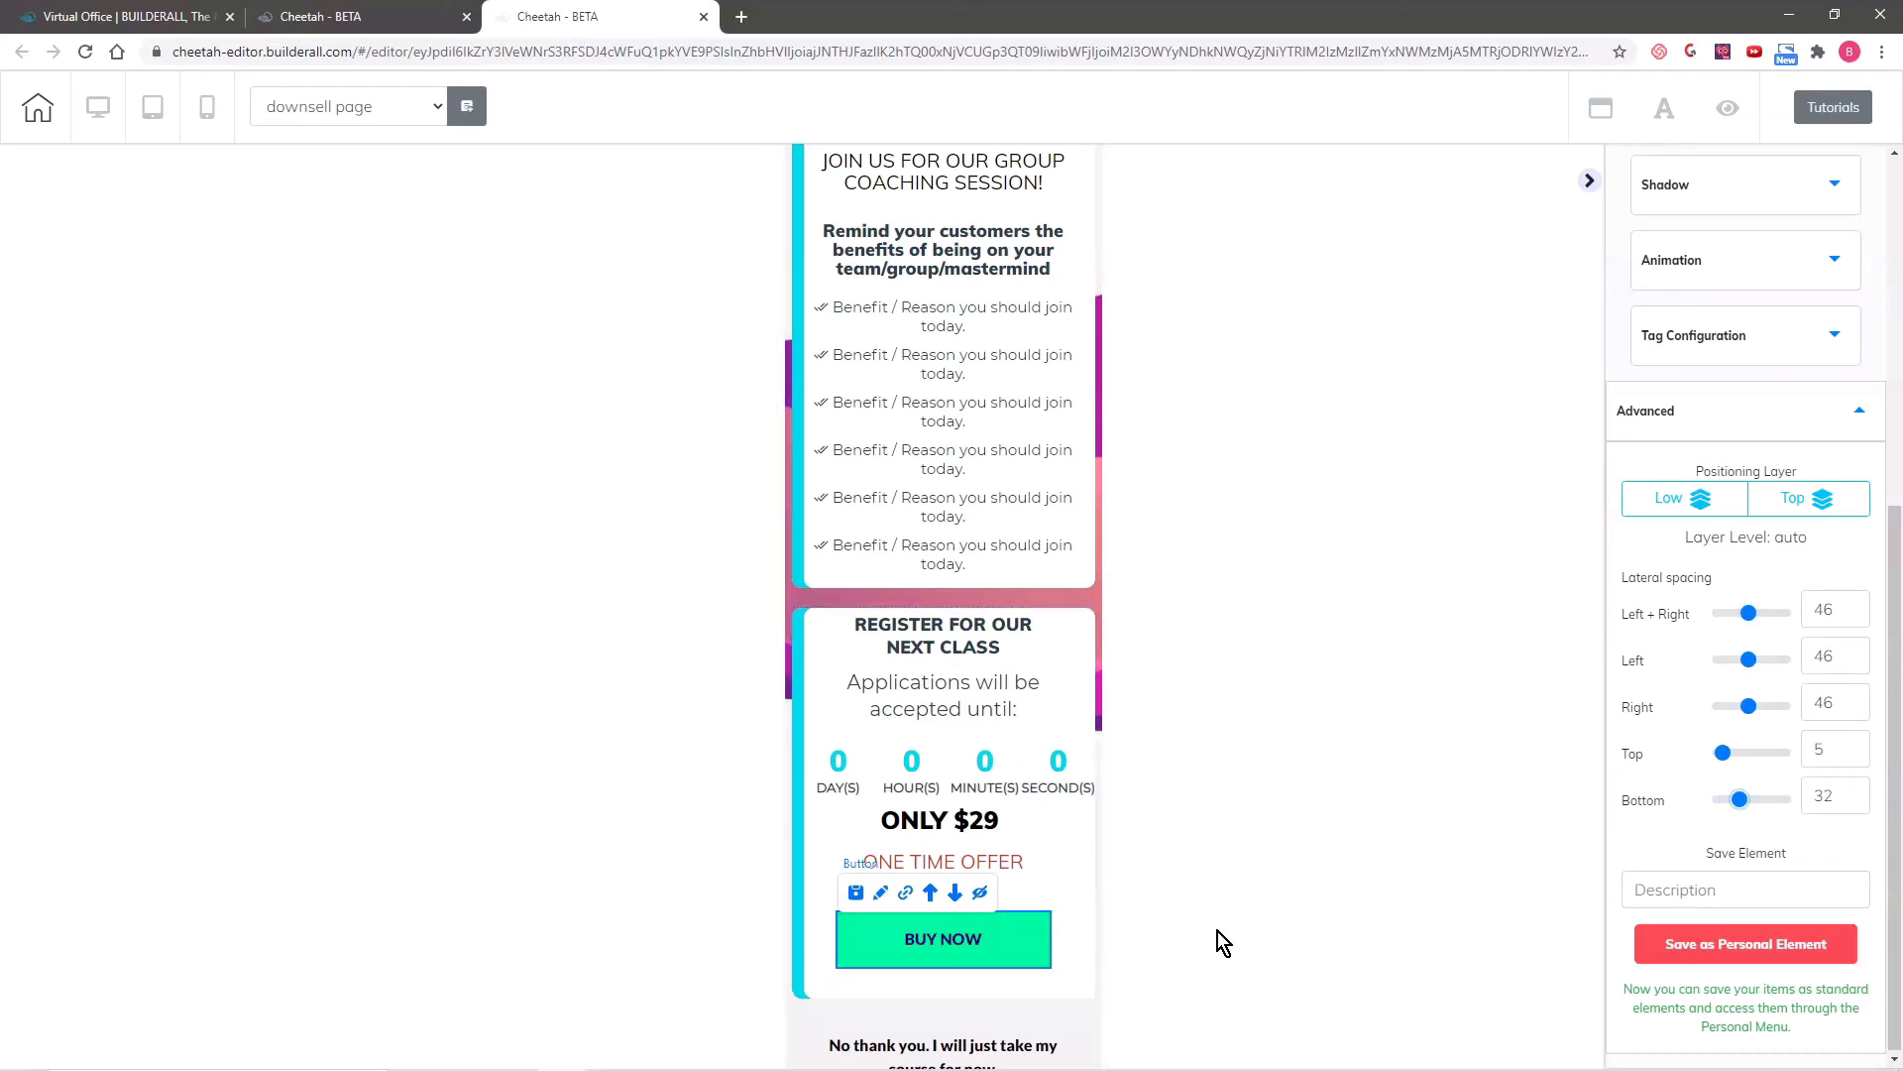
{"action": "scroll", "coordinate": [1220, 942], "scroll_direction": "down", "scroll_amount": 1}
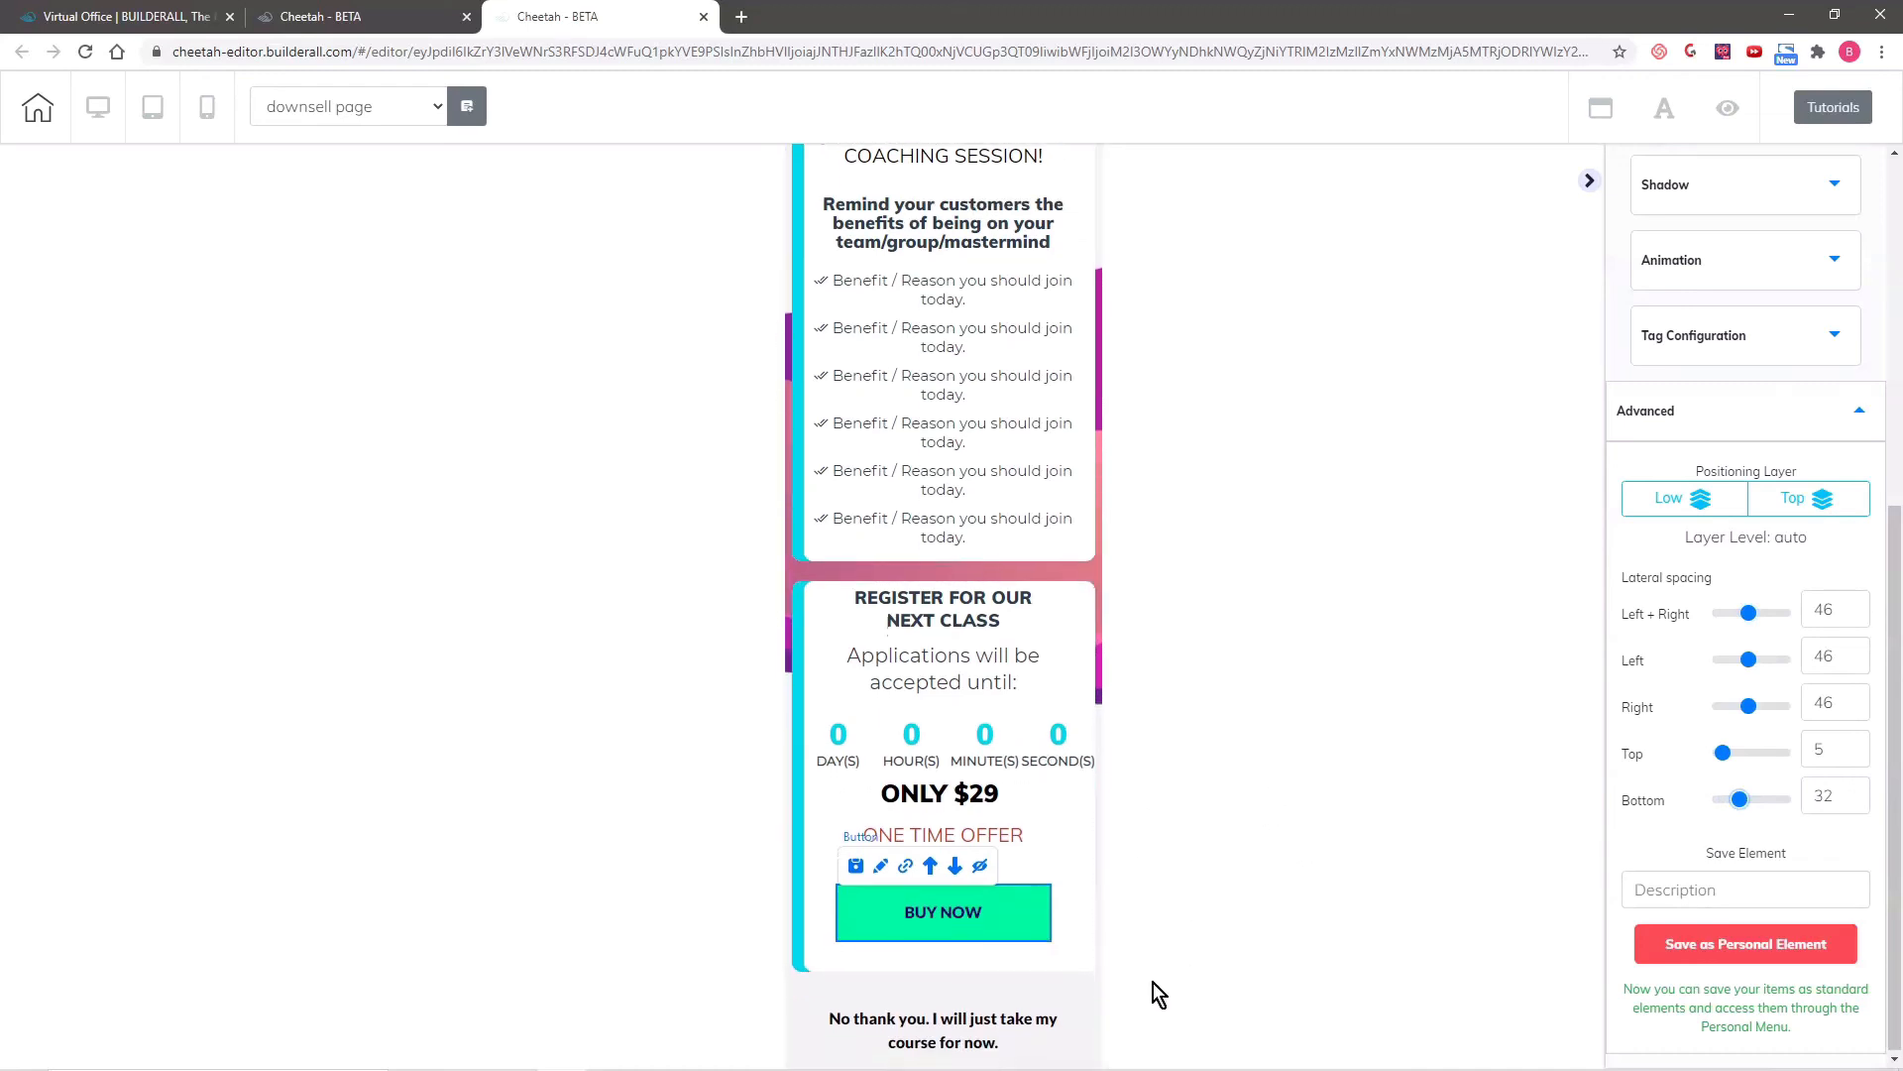
- Return to the desktop layout, save and publish the downsell page, and dismiss the publishing confirmation
{"action": "left_click", "coordinate": [96, 108]}
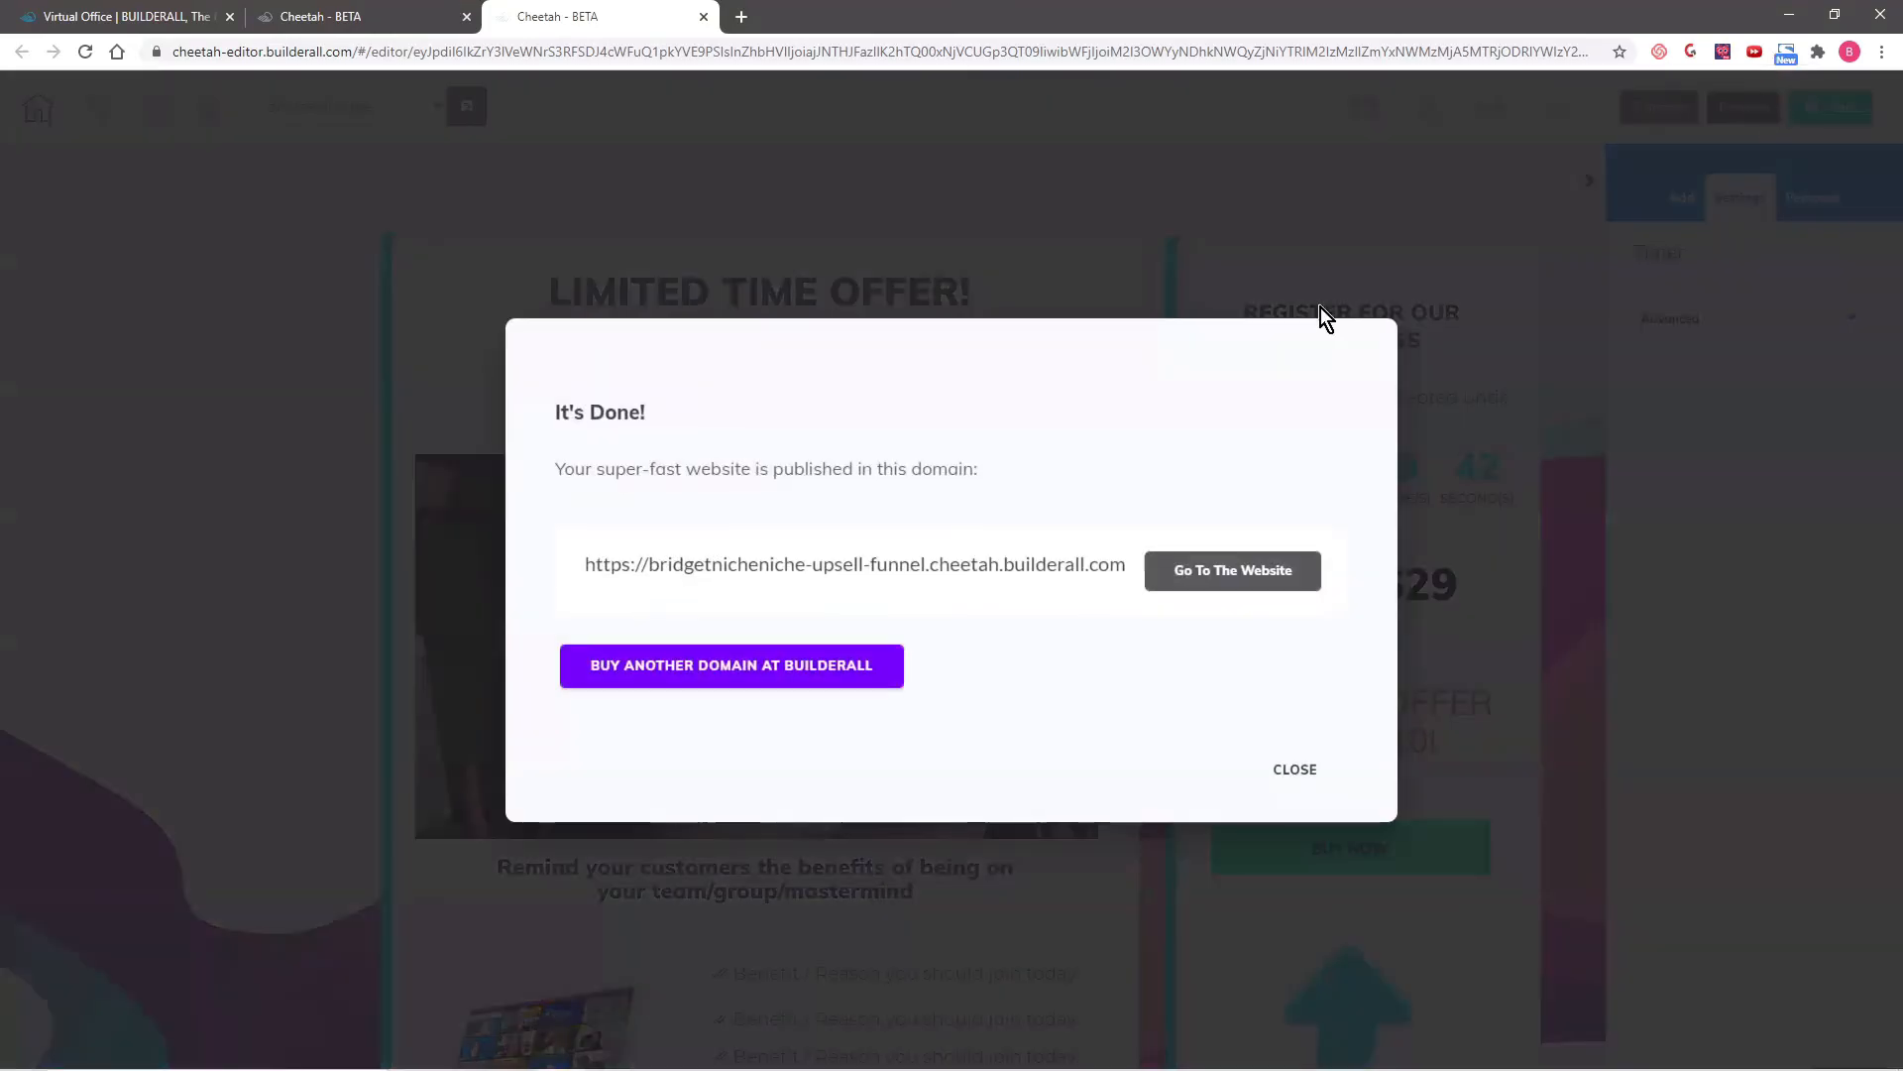
{"action": "left_click", "coordinate": [1310, 788]}
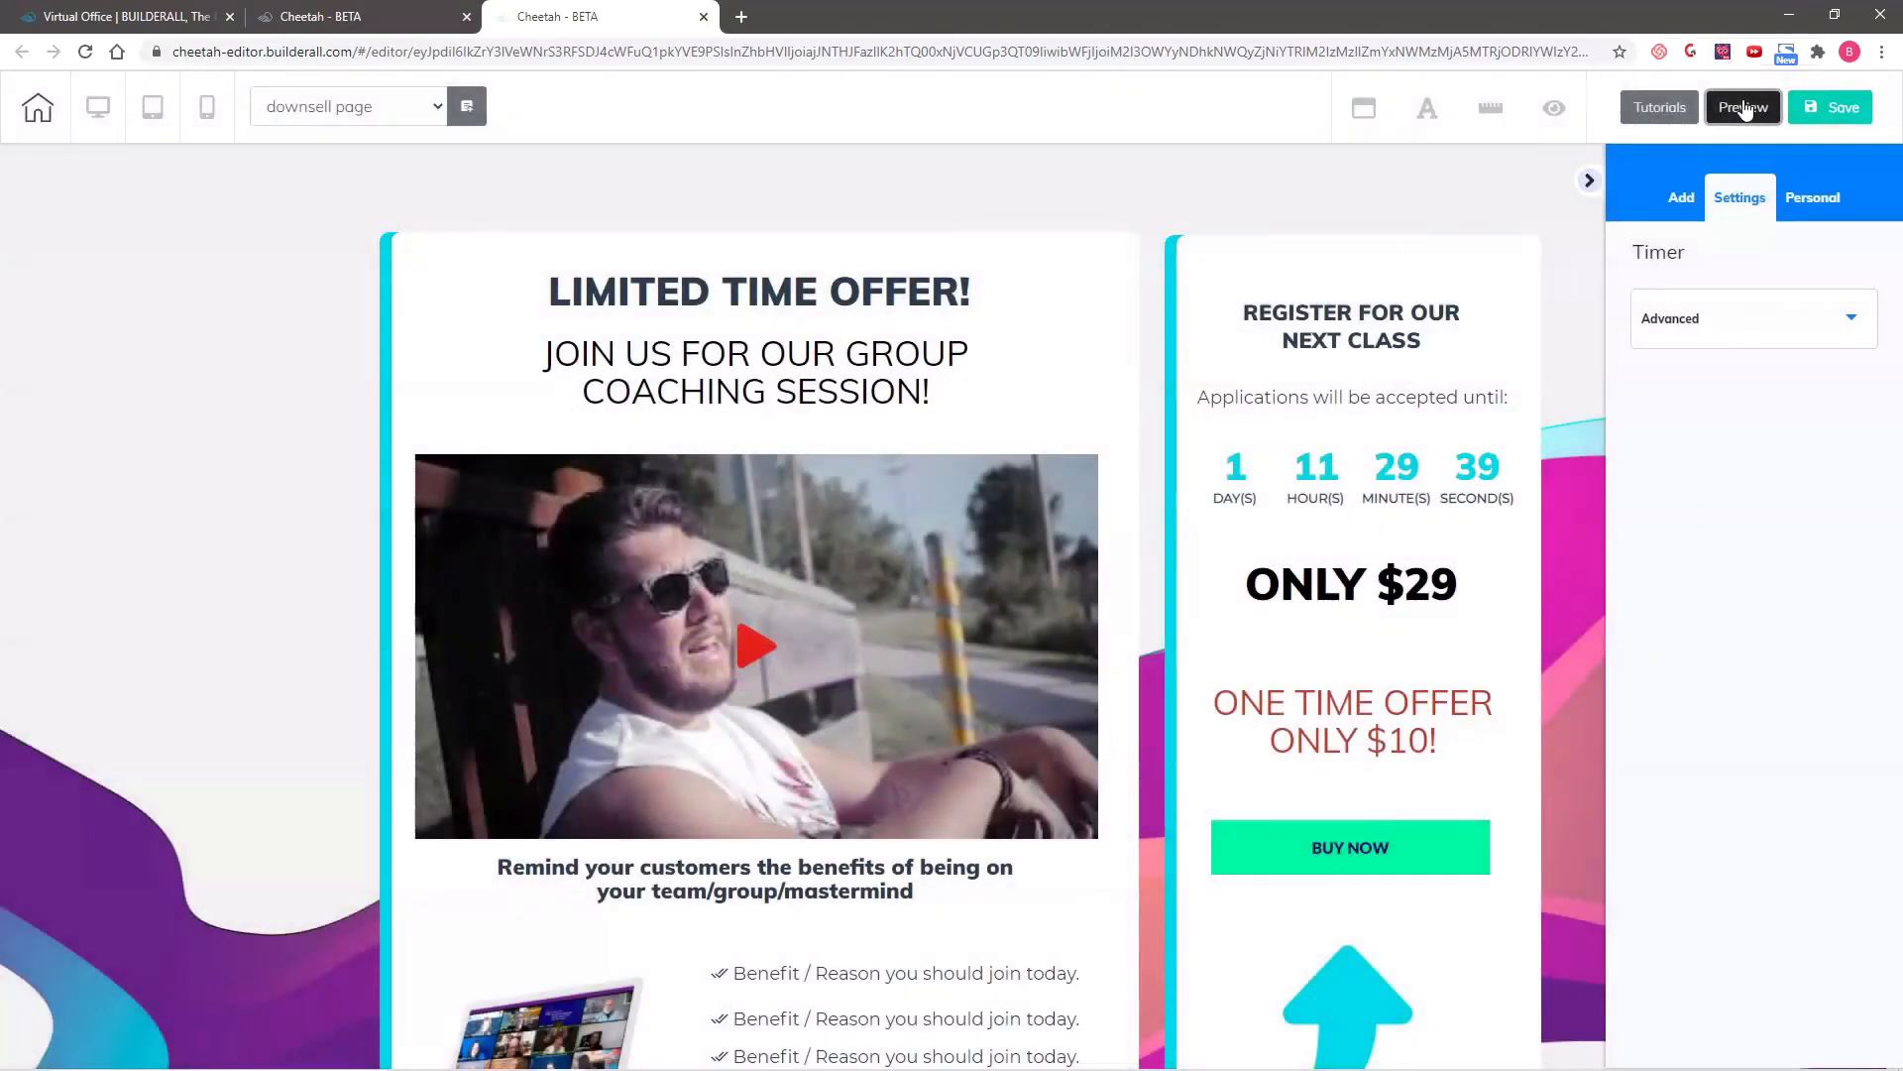
- Preview the downsell page and examine it from the headline and countdown down to the "No thank you" link
{"action": "left_click", "coordinate": [1743, 105]}
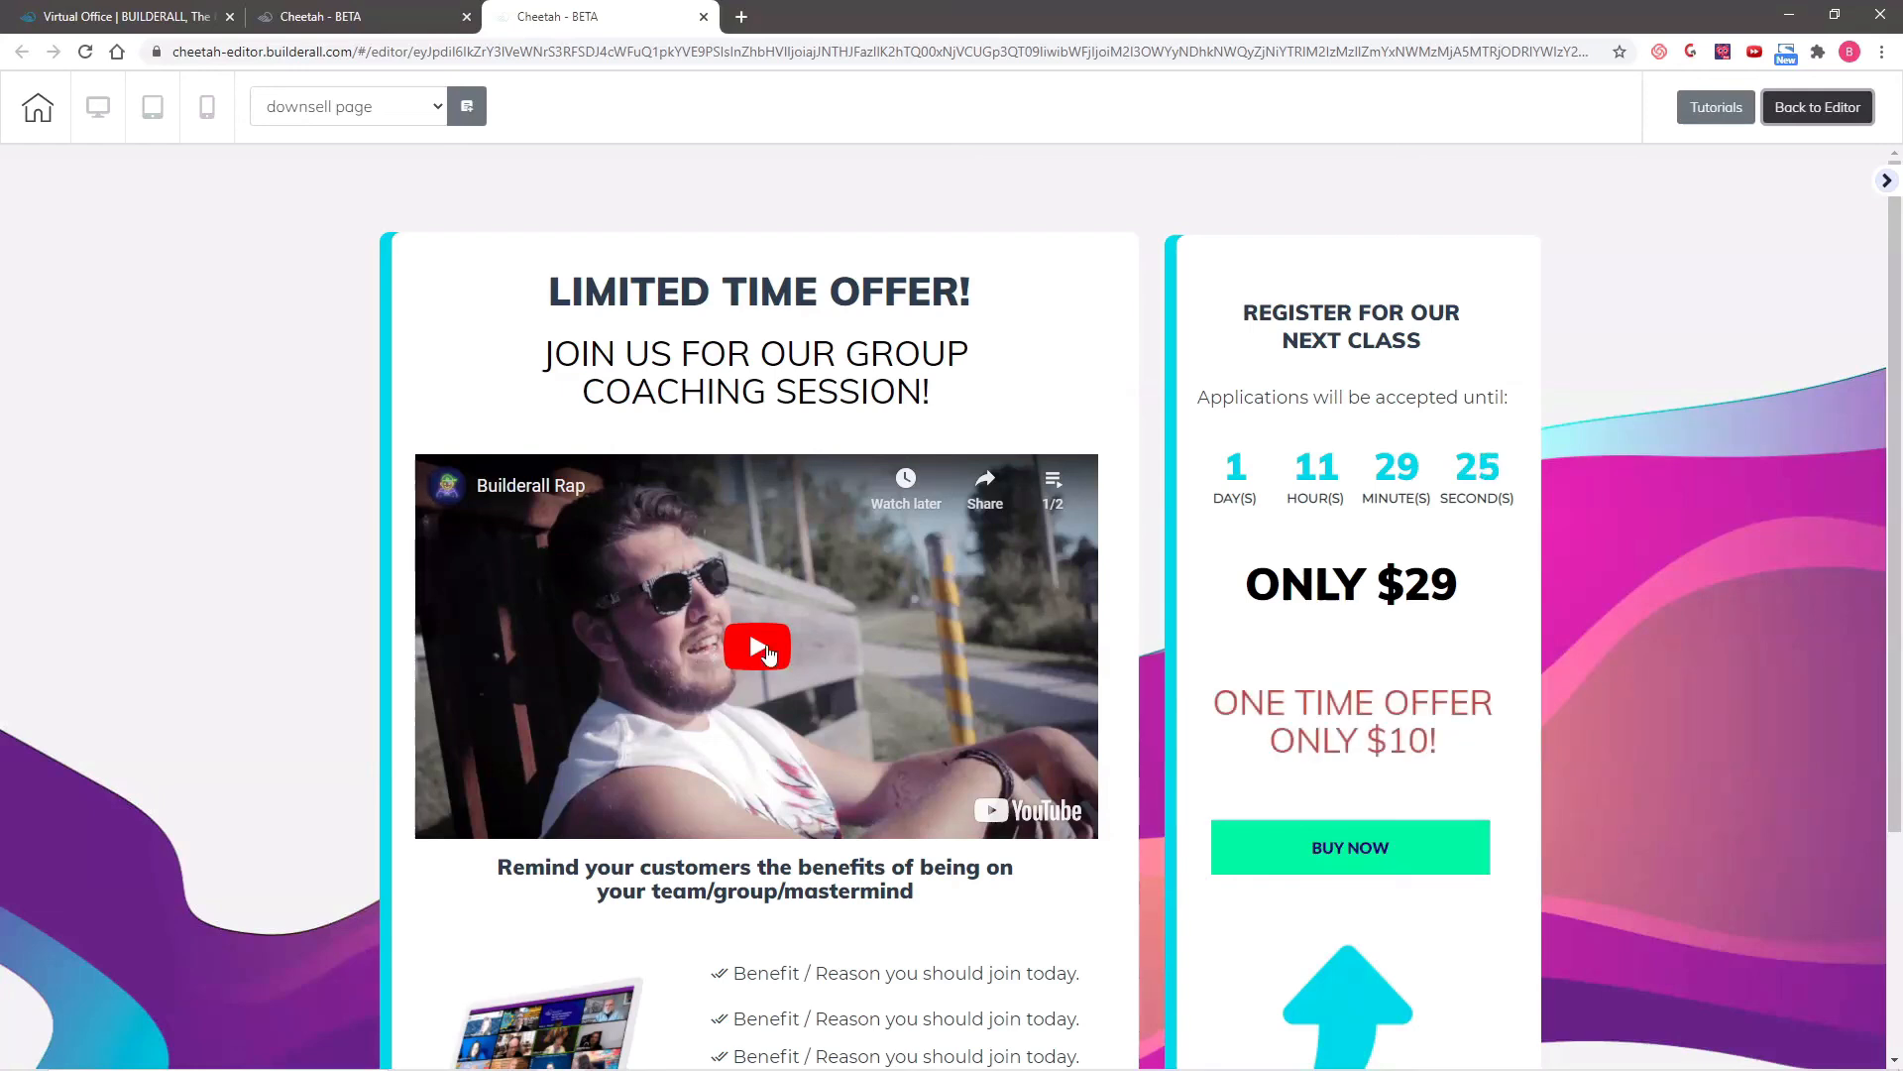
{"action": "scroll", "coordinate": [793, 644], "scroll_direction": "down", "scroll_amount": 3}
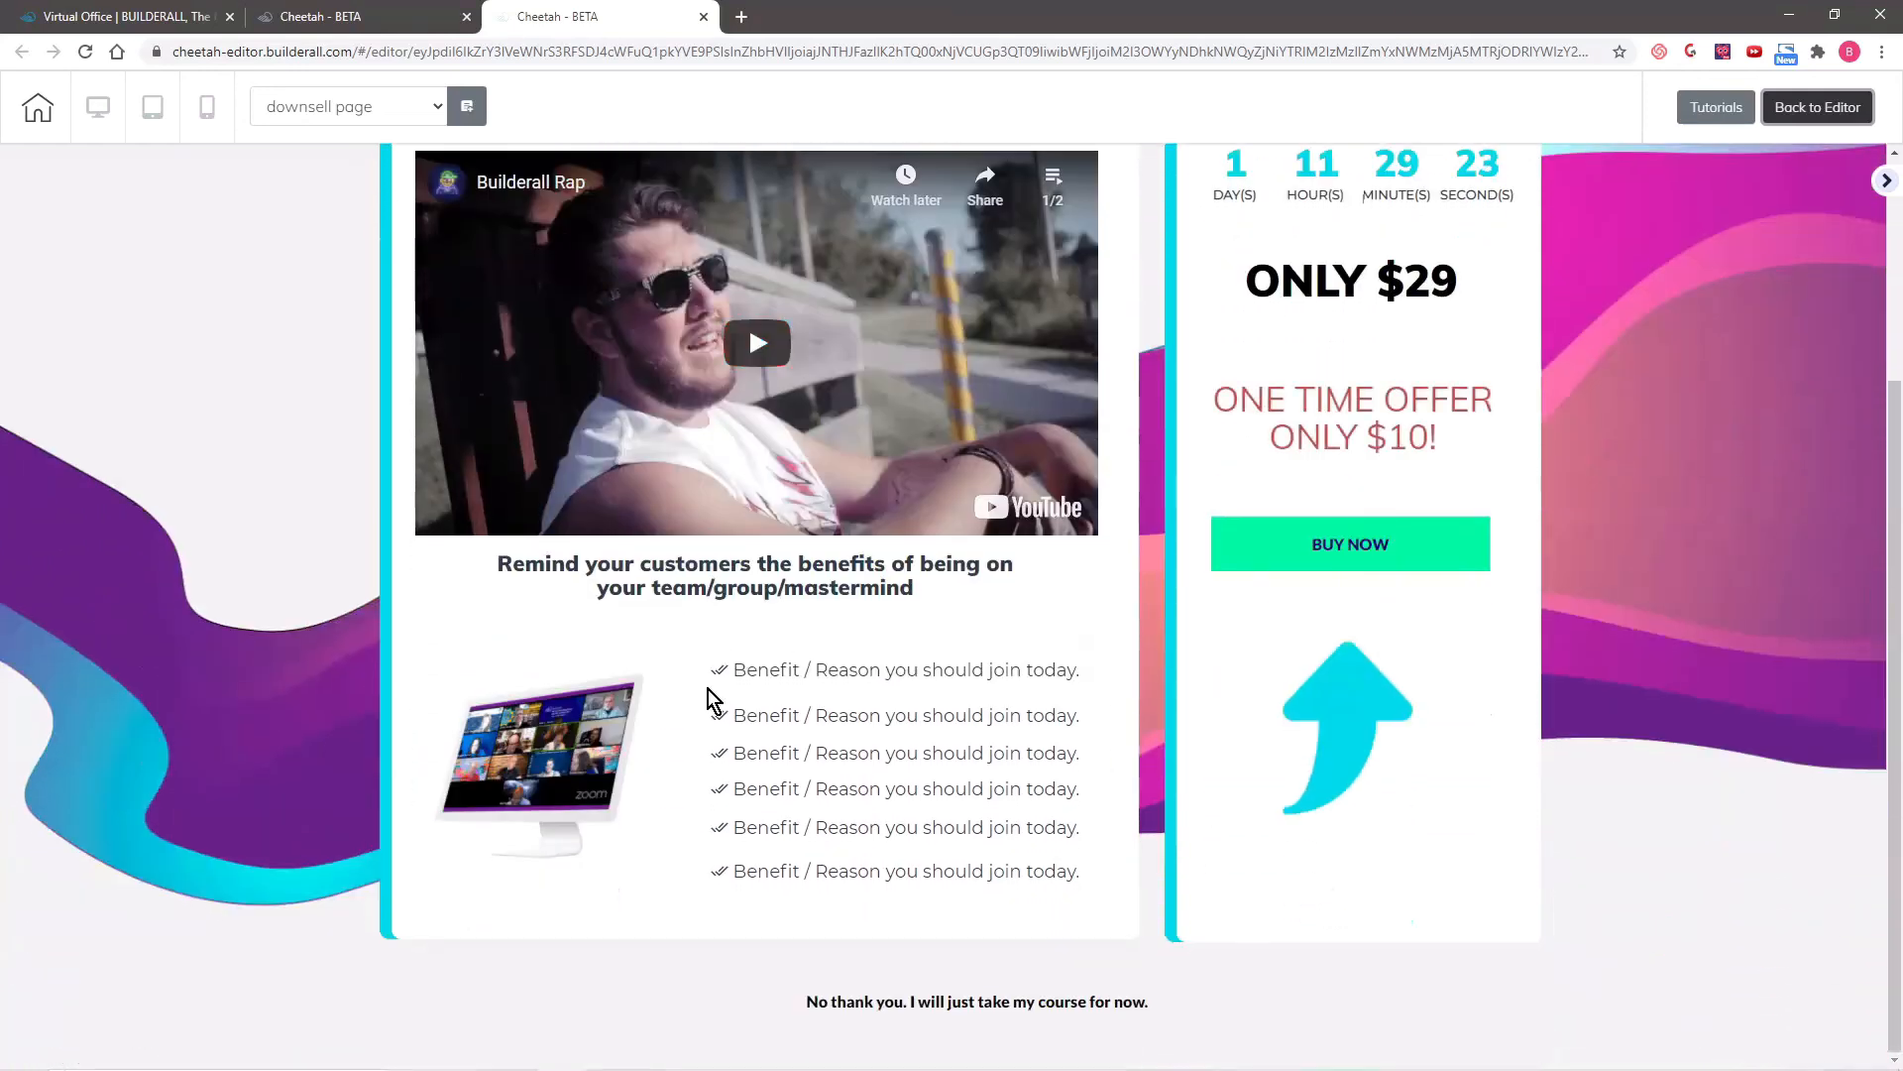
{"action": "scroll", "coordinate": [753, 701], "scroll_direction": "up", "scroll_amount": 1}
{"action": "scroll", "coordinate": [693, 701], "scroll_direction": "down", "scroll_amount": 1}
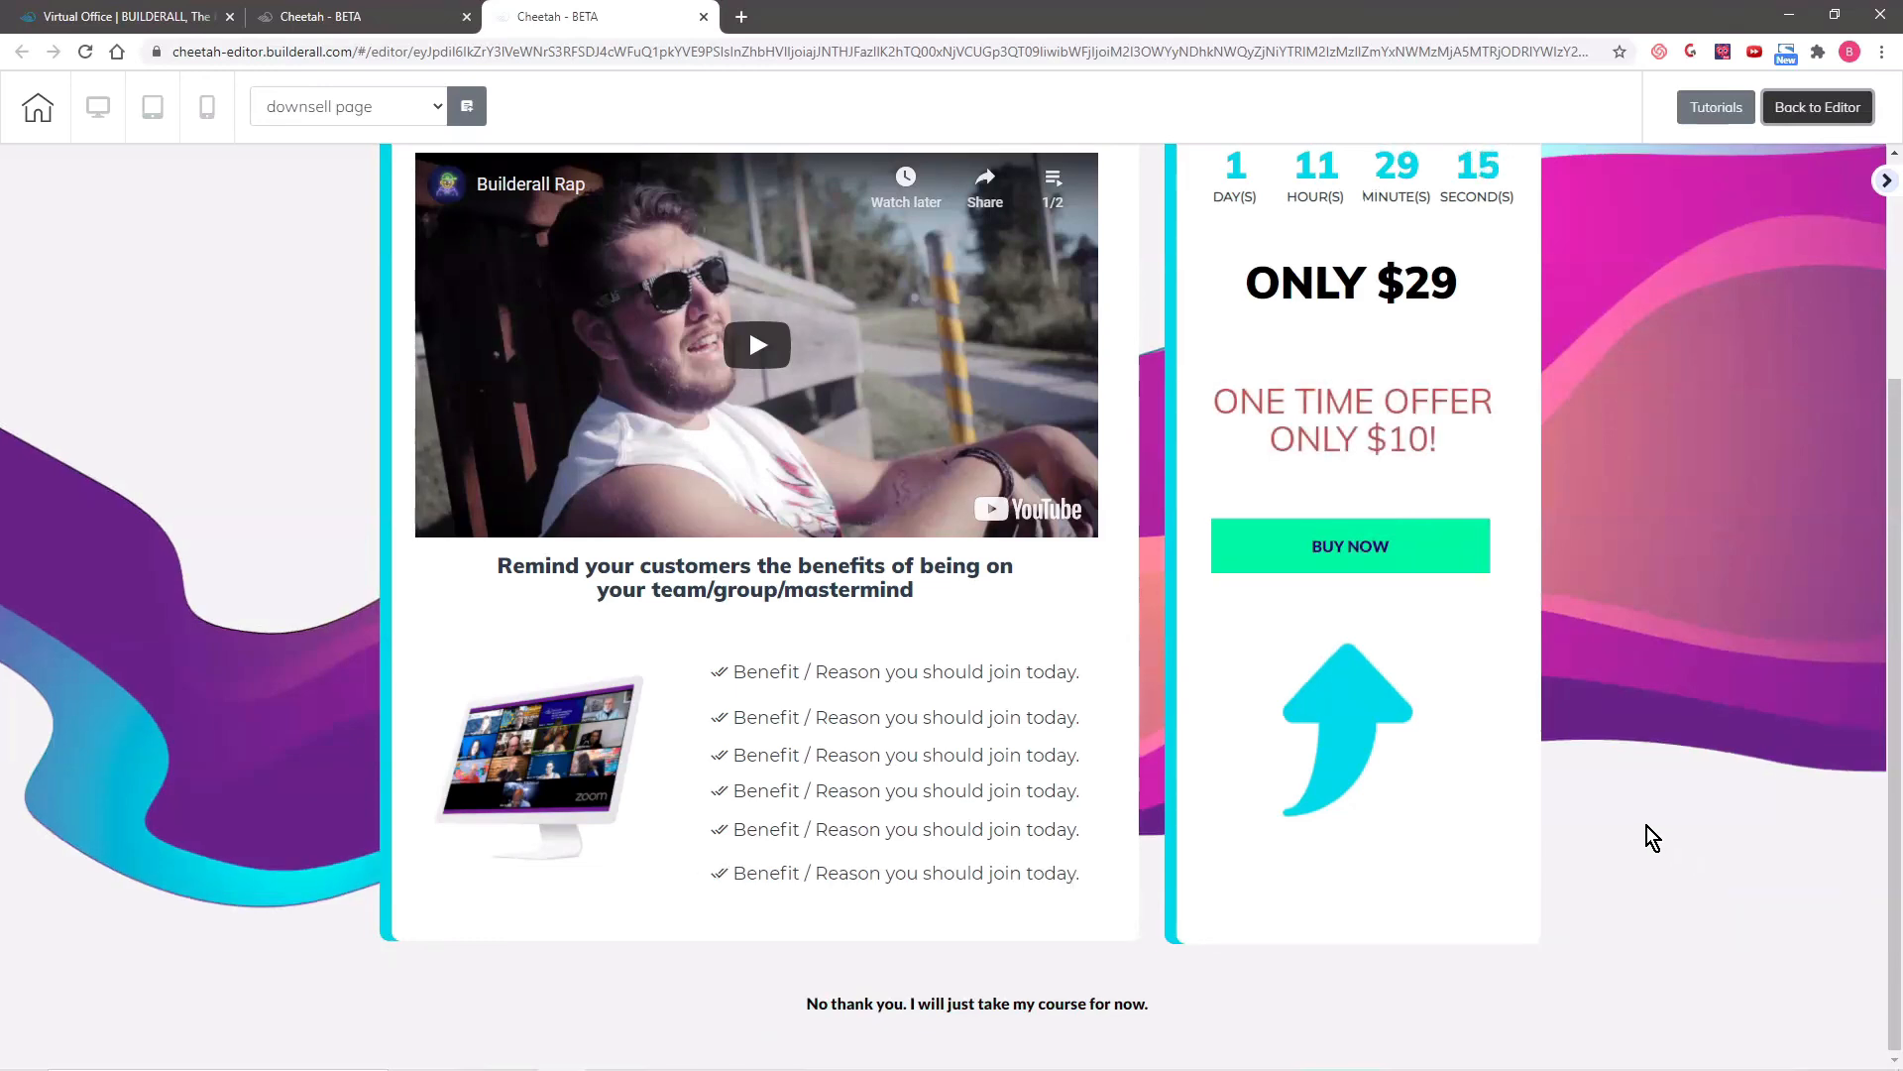
{"action": "scroll", "coordinate": [236, 412], "scroll_direction": "up", "scroll_amount": 2}
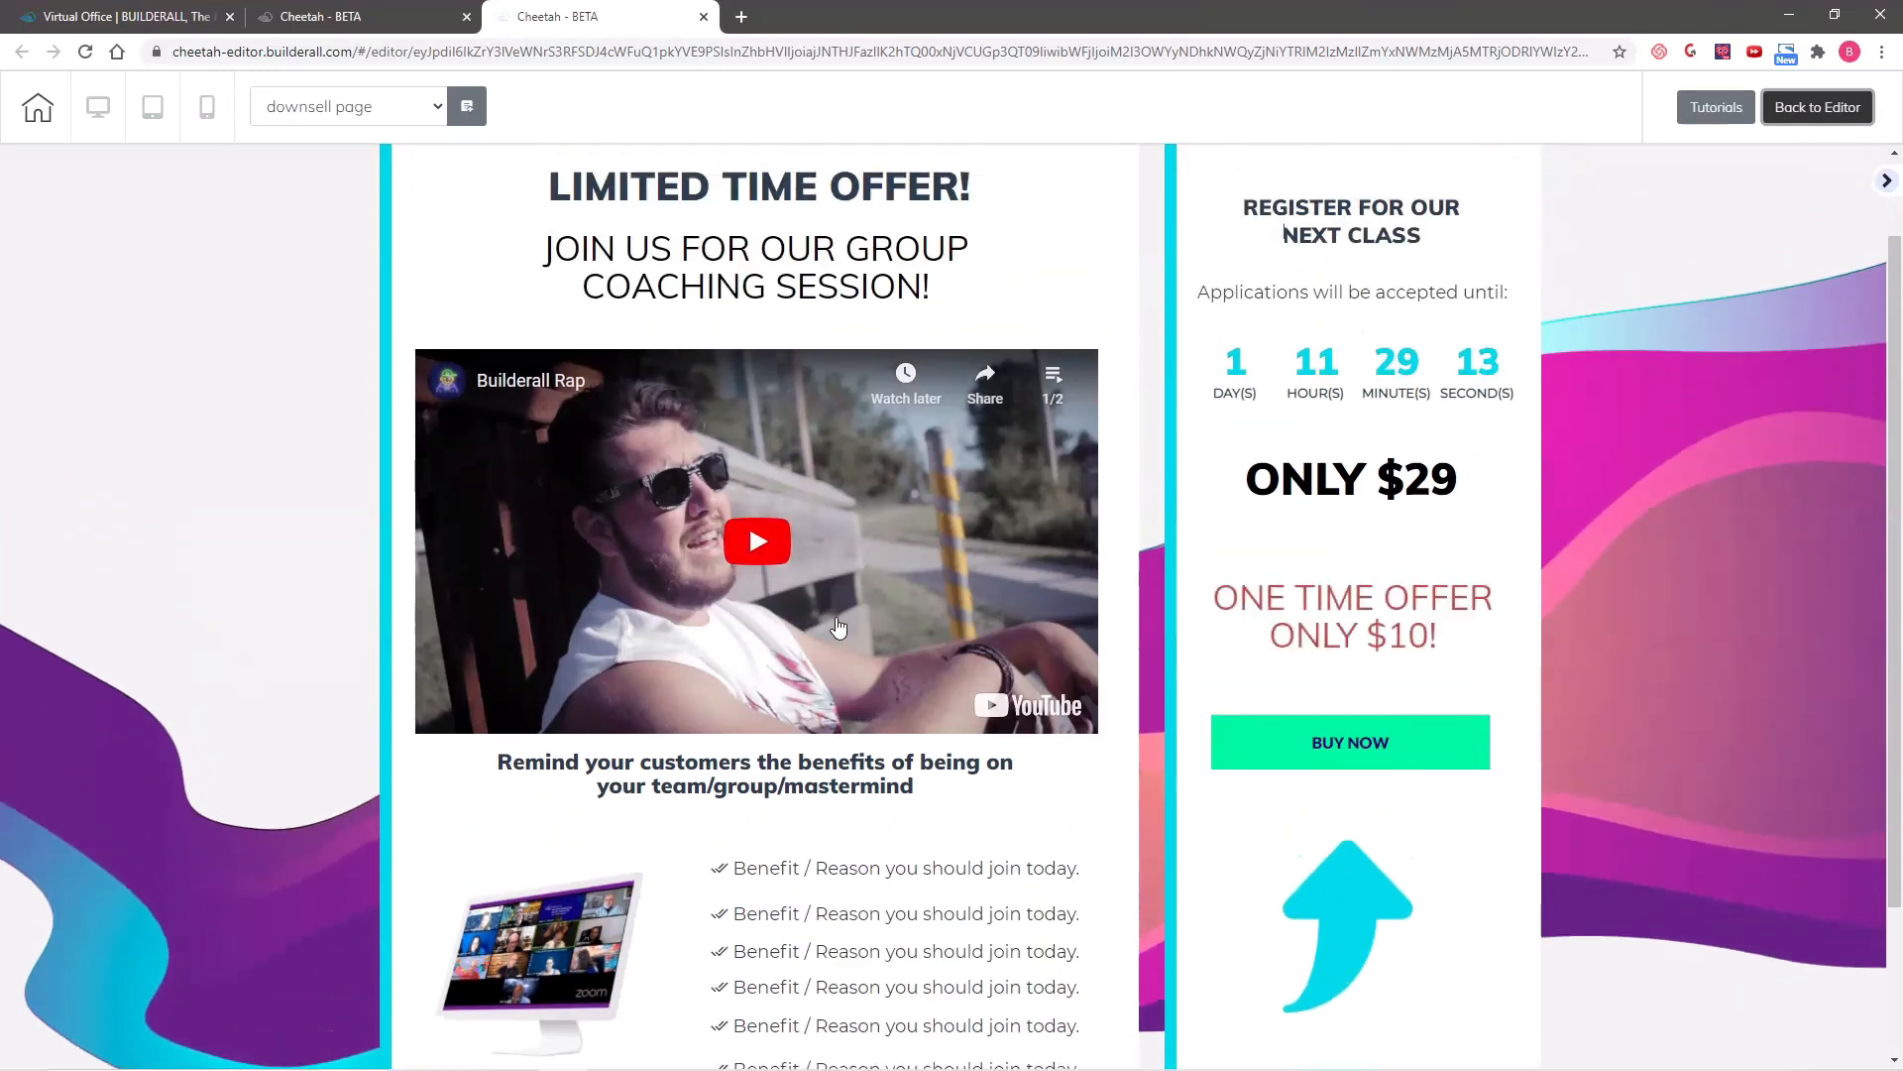